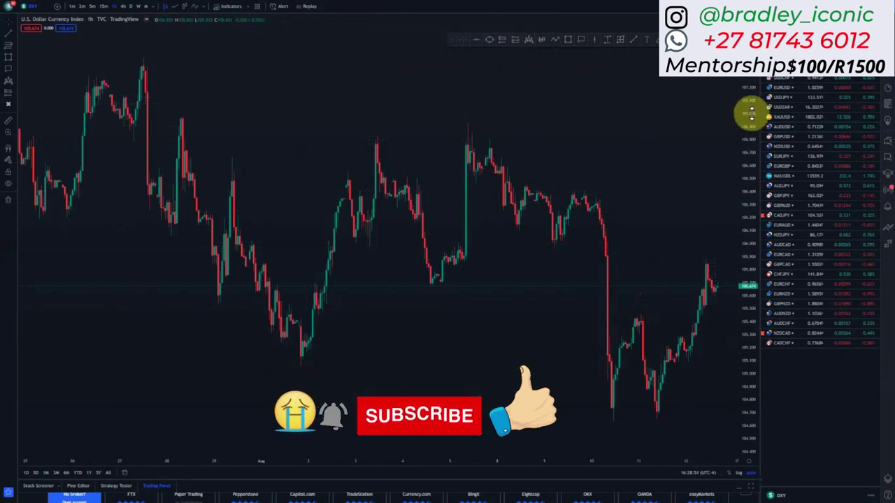
drag(750, 105, 748, 213)
drag(430, 306, 235, 266)
drag(343, 462, 450, 464)
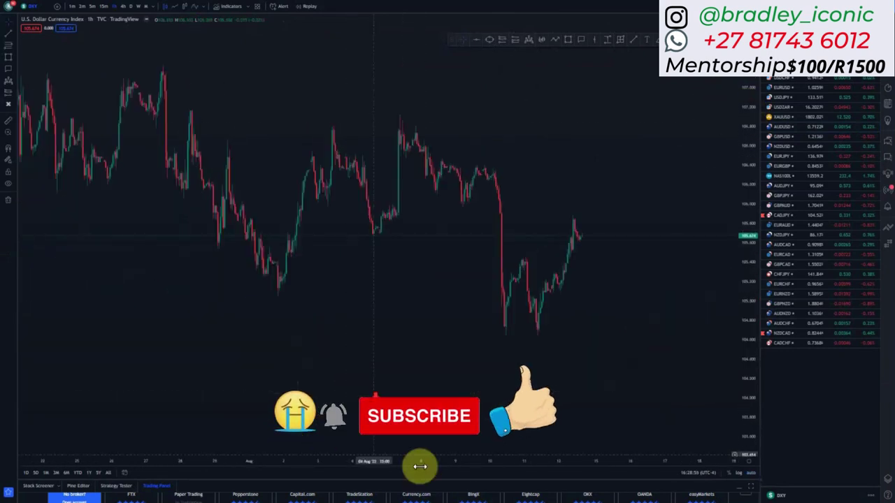
drag(362, 463, 504, 463)
drag(573, 326, 449, 337)
drag(753, 109, 751, 120)
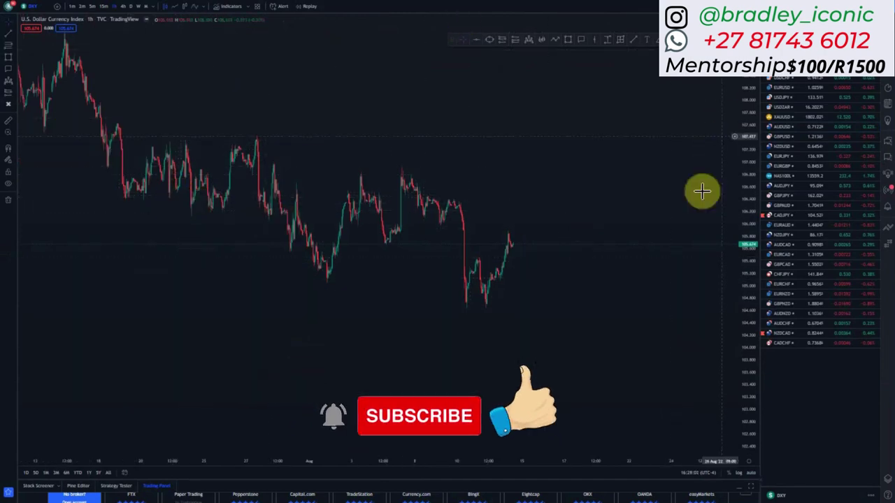
drag(744, 83, 745, 133)
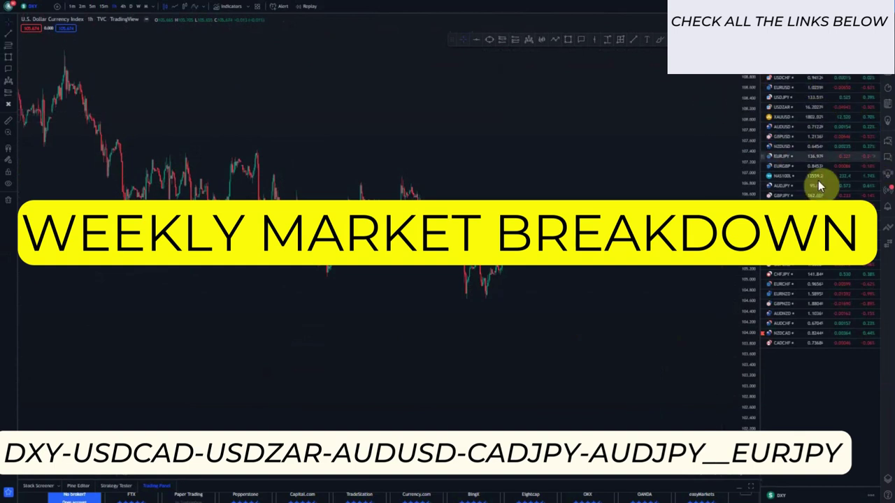
Flag USDZAR, AUDUSD, EURJPY and AUDJPY in red and group them with CADJPY near the start of the watchlist.
click(763, 108)
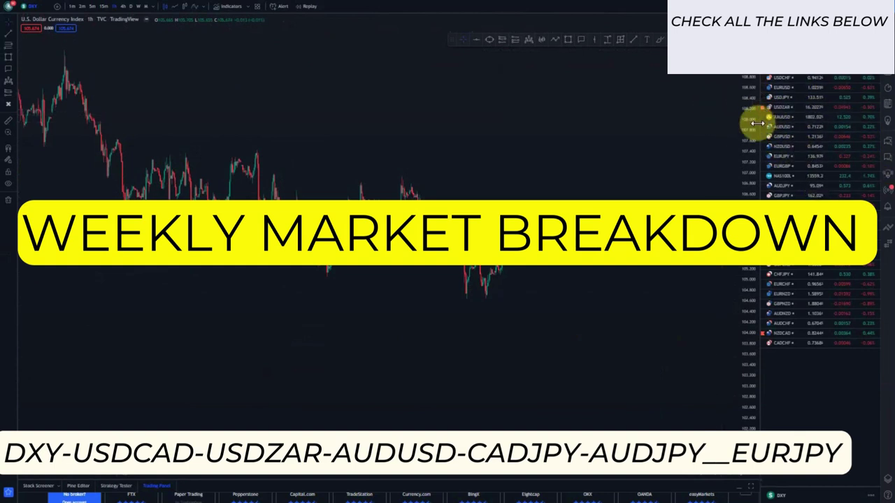
click(767, 159)
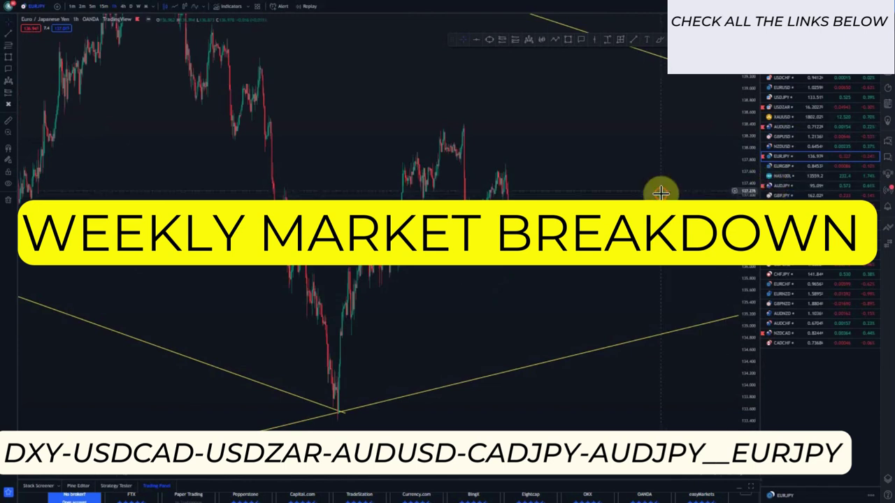
drag(782, 155, 778, 83)
drag(779, 186, 779, 189)
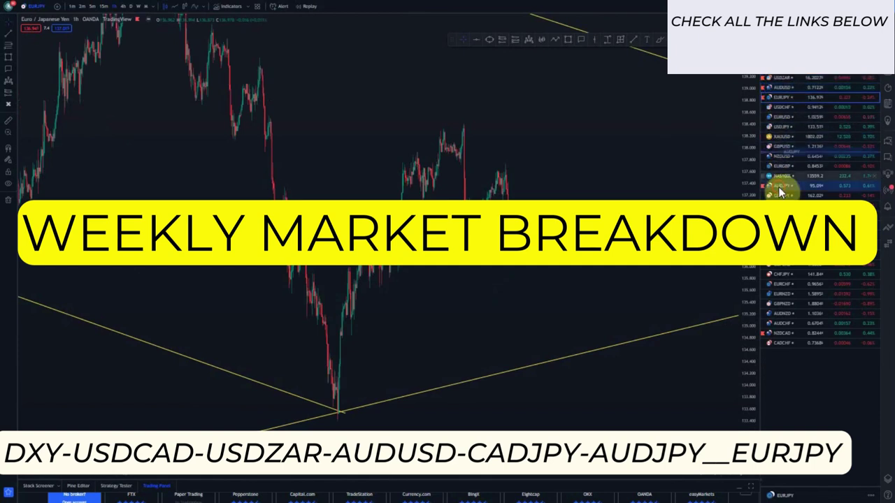
drag(779, 78, 778, 85)
drag(780, 235, 783, 114)
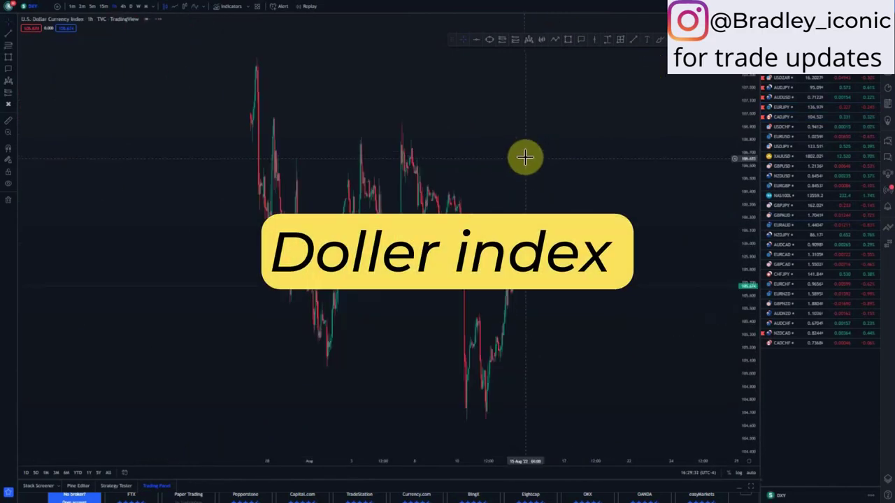
Switch the DXY chart to the weekly timeframe and reset its view.
click(138, 8)
right_click(328, 127)
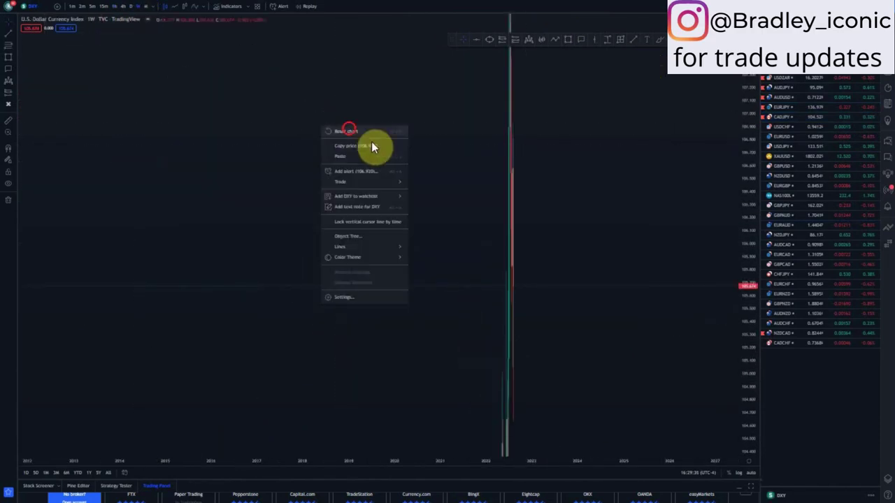
click(346, 131)
Draw a trend line along the 2017 and 2020 highs, from February 2017 to March 2022.
drag(738, 123, 683, 312)
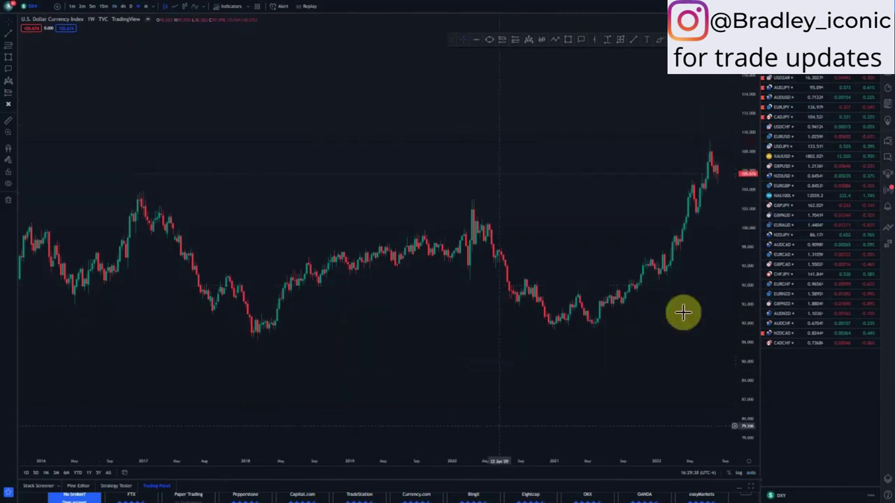
drag(348, 465, 542, 455)
drag(592, 401, 344, 384)
scroll(364, 382, down, 4)
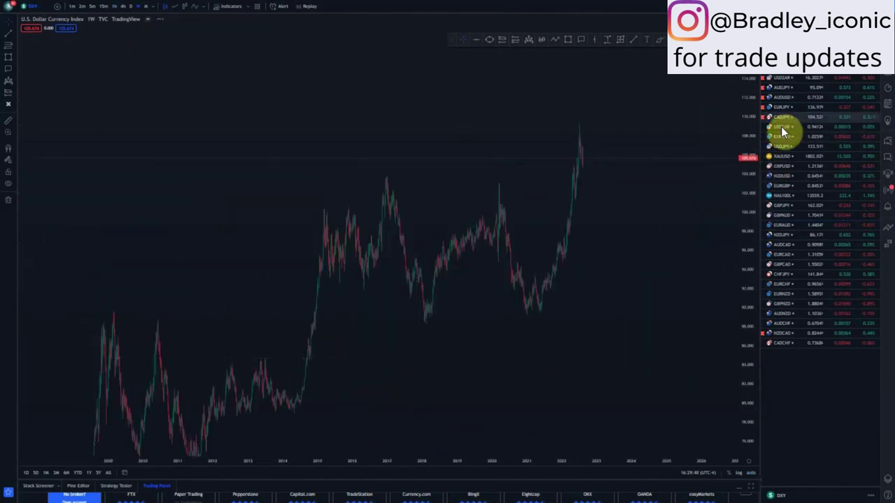
click(391, 206)
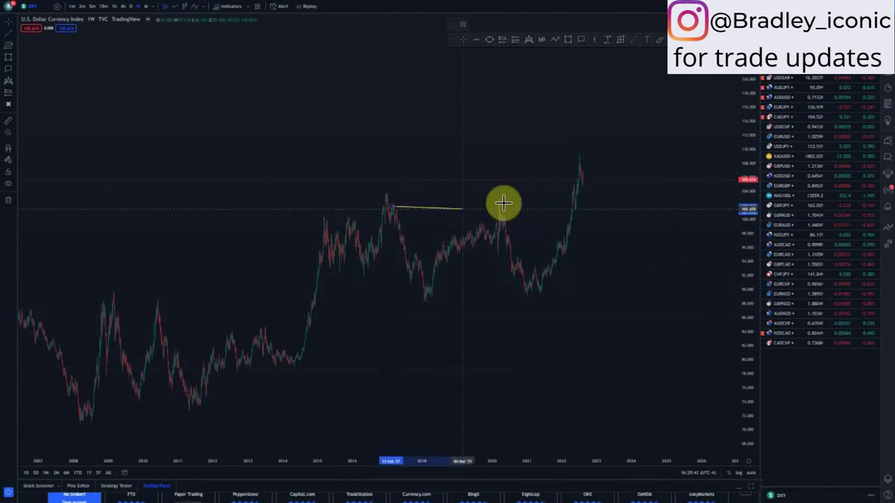
click(562, 196)
click(390, 205)
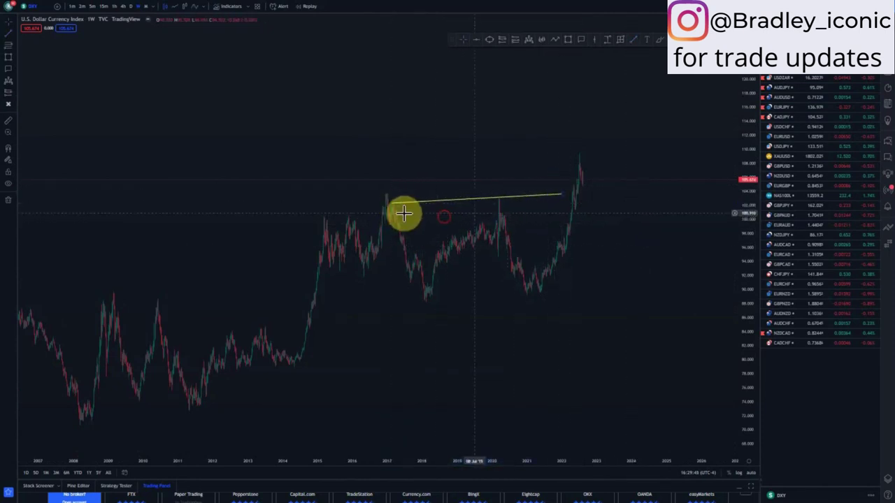
drag(563, 194, 569, 196)
click(615, 212)
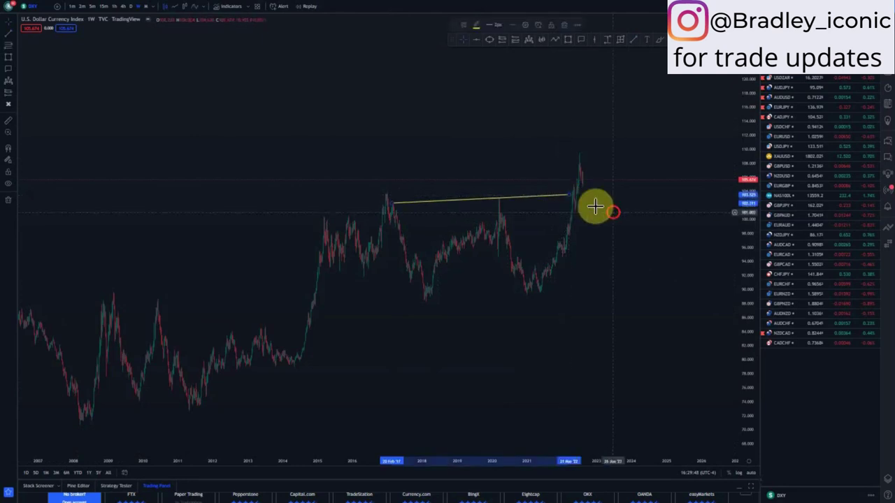
Draw a trend line under the 2018 and 2021 lows and place a horizontal ray at the 2018 low.
click(423, 302)
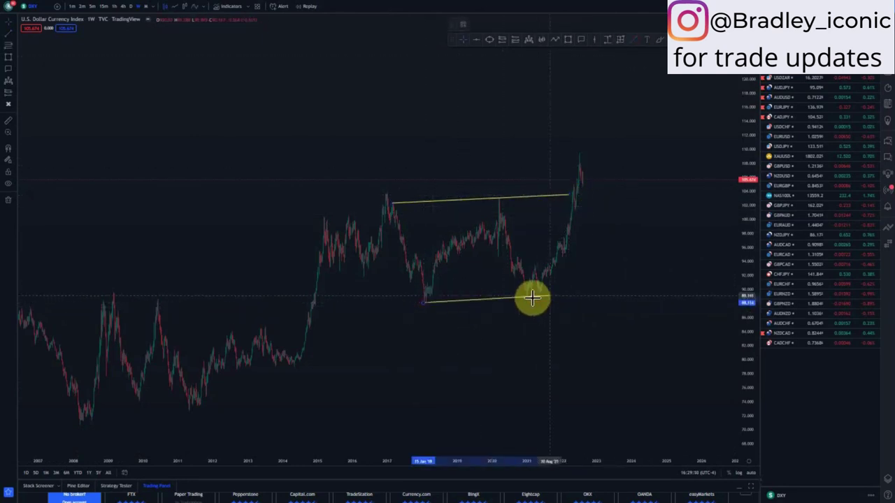
click(579, 302)
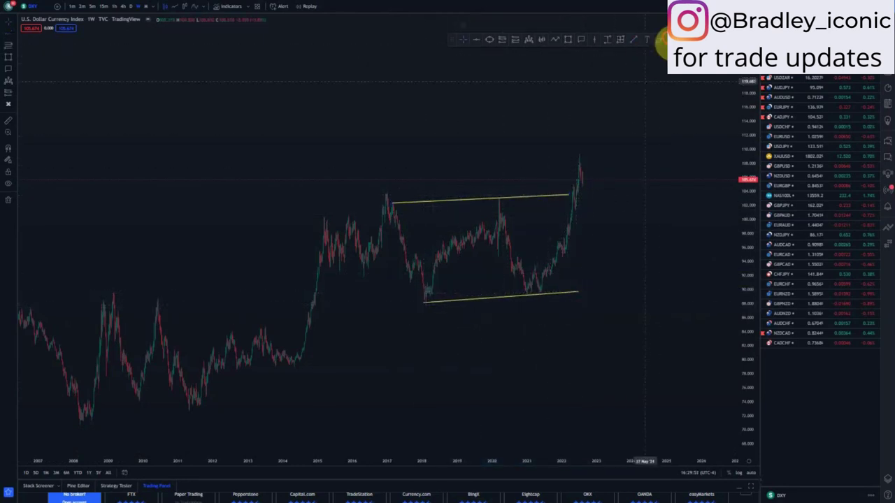
click(424, 302)
Place a horizontal ray near 110 starting from the 2002 decline.
scroll(604, 214, down, 3)
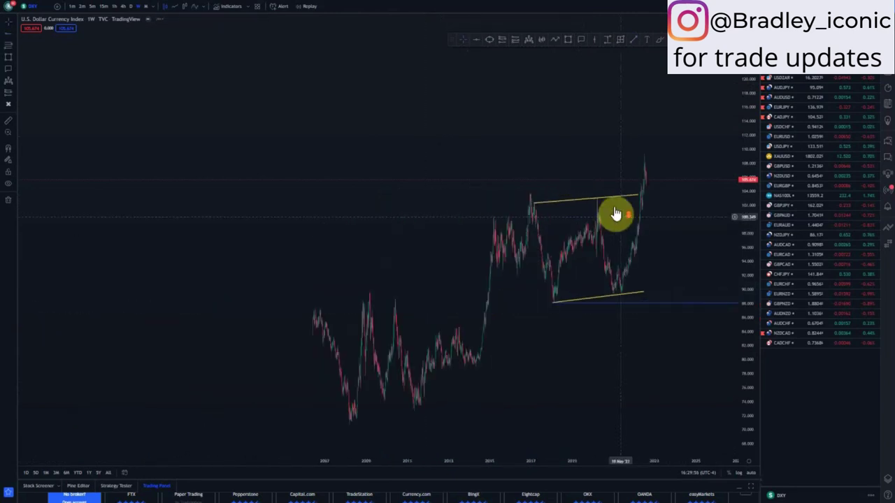
drag(742, 76, 735, 164)
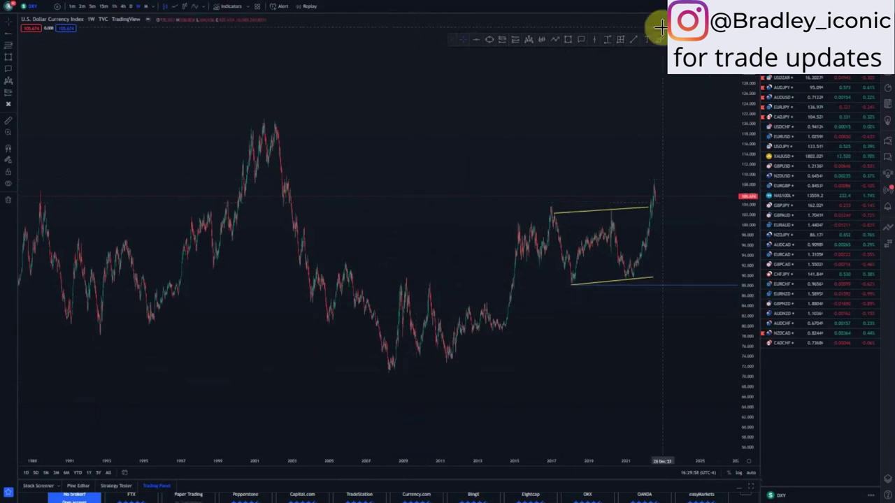
click(286, 177)
drag(388, 201, 352, 179)
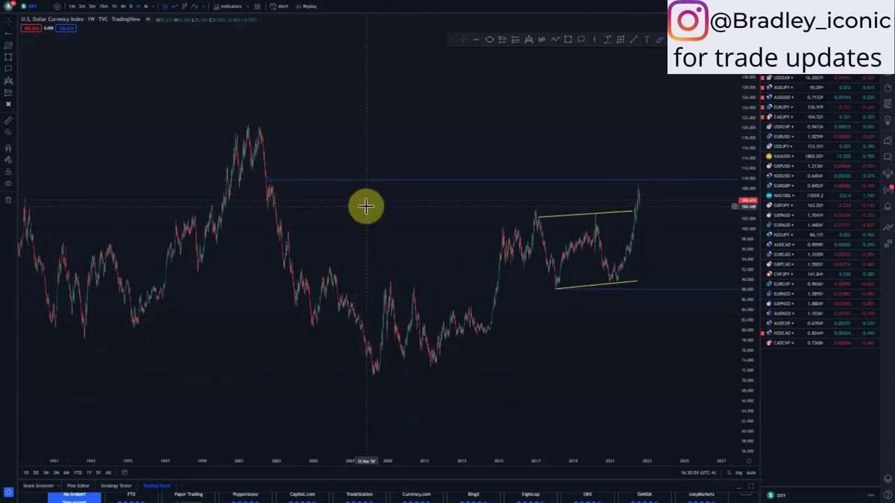
Switch to the daily timeframe and draw a rising trend line from the May 2022 low through the August 2022 low.
scroll(528, 329, up, 6)
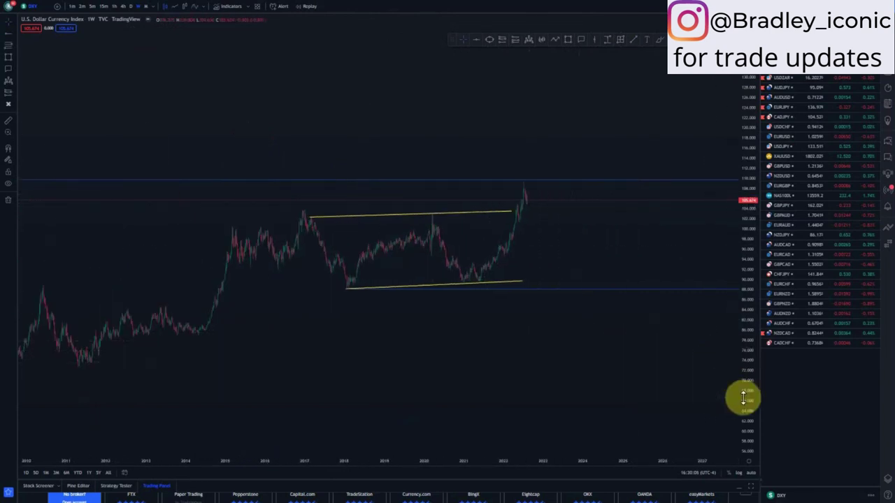
drag(744, 396, 742, 308)
scroll(647, 316, up, 3)
drag(535, 265, 614, 266)
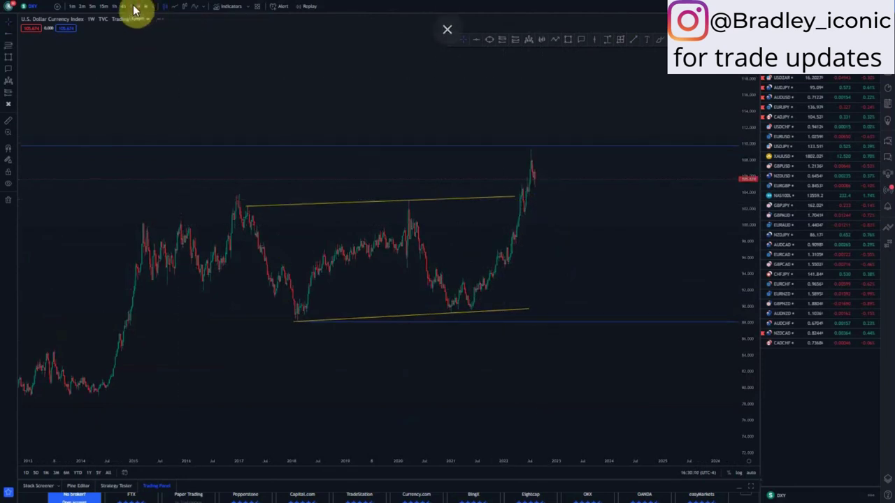
drag(741, 381, 730, 218)
drag(532, 249, 505, 291)
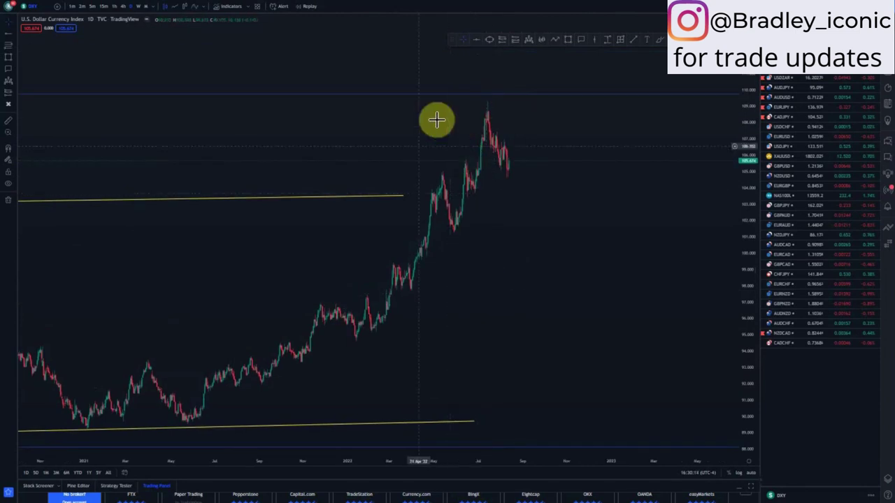
click(454, 232)
click(531, 154)
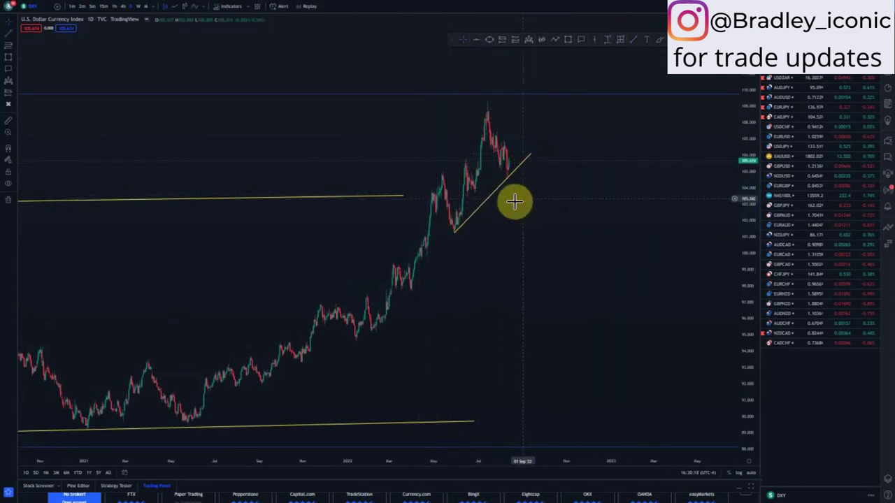
Draw a trend line along the May and July 2022 highs, and mark the late-May low and July high with horizontal rays.
click(440, 172)
click(494, 92)
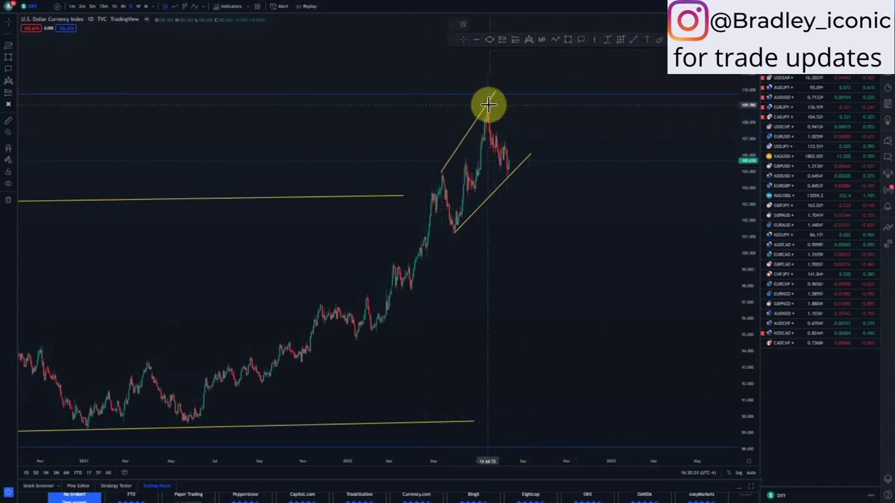
click(455, 234)
drag(538, 217, 534, 225)
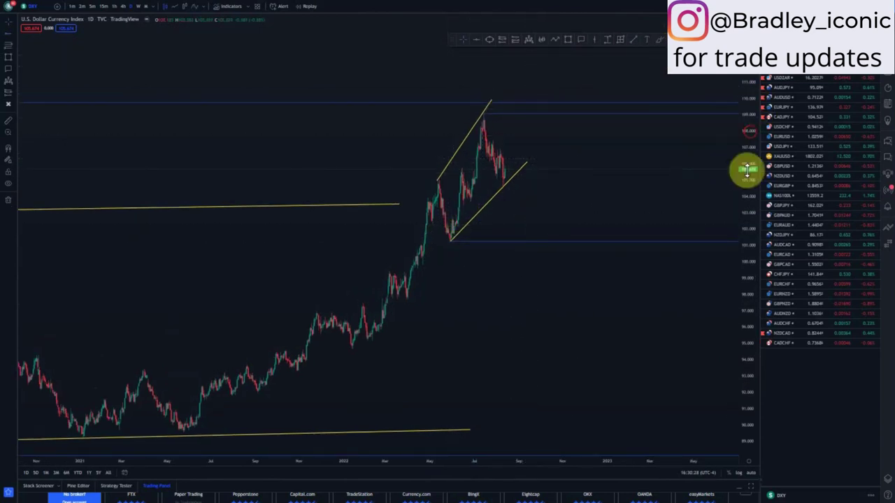
Switch to the four-hour timeframe and adjust the rising lower trend line to end in early September 2022.
drag(748, 172, 745, 222)
drag(528, 180, 537, 165)
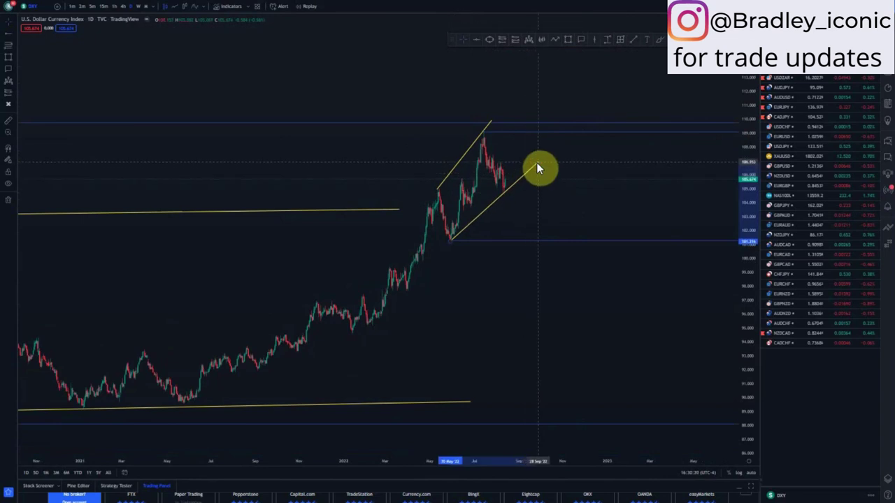
click(124, 7)
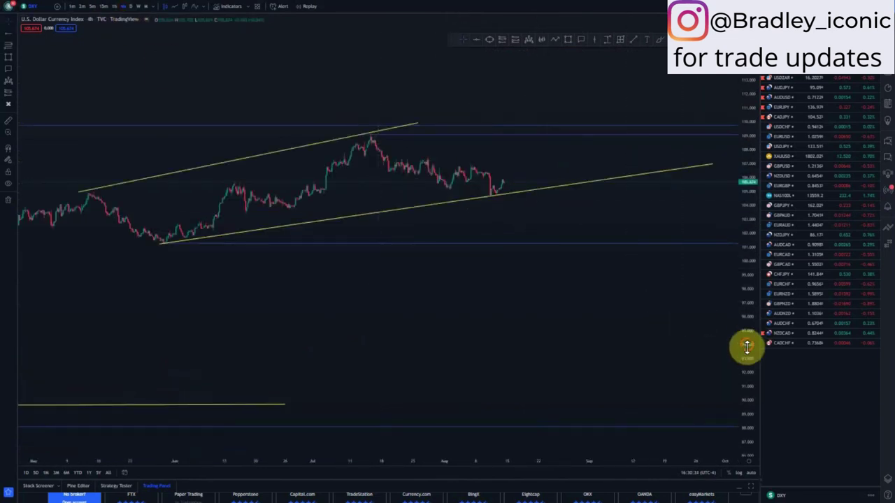
drag(748, 347, 746, 203)
drag(507, 194, 396, 256)
scroll(395, 256, down, 5)
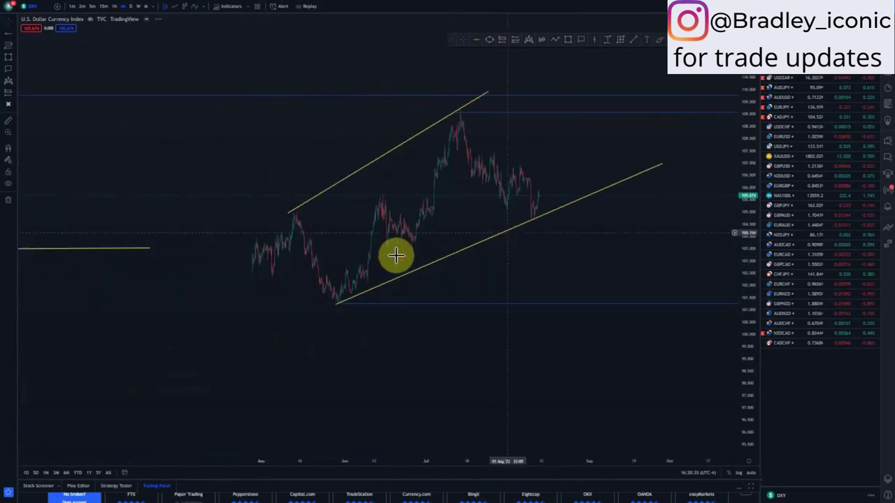
click(662, 166)
drag(612, 185, 603, 190)
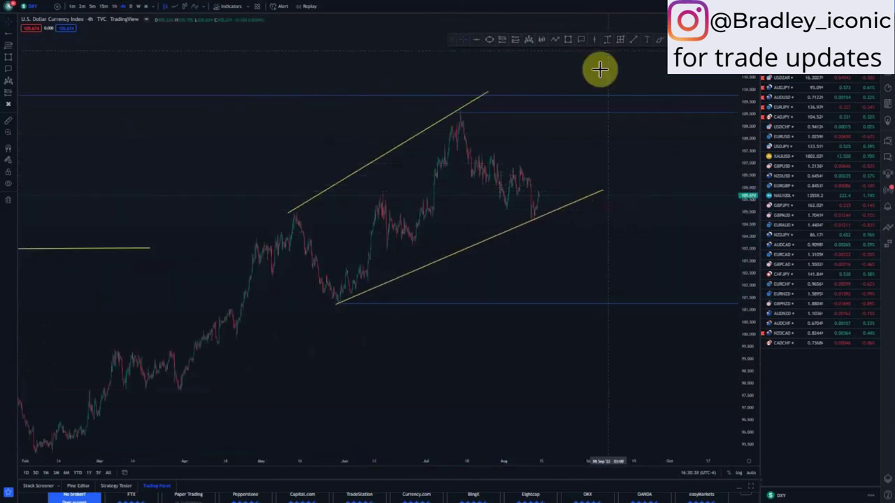
Draw a falling trend line from the 14 July 2022 high along the early-August high to mid-August.
click(632, 39)
click(461, 109)
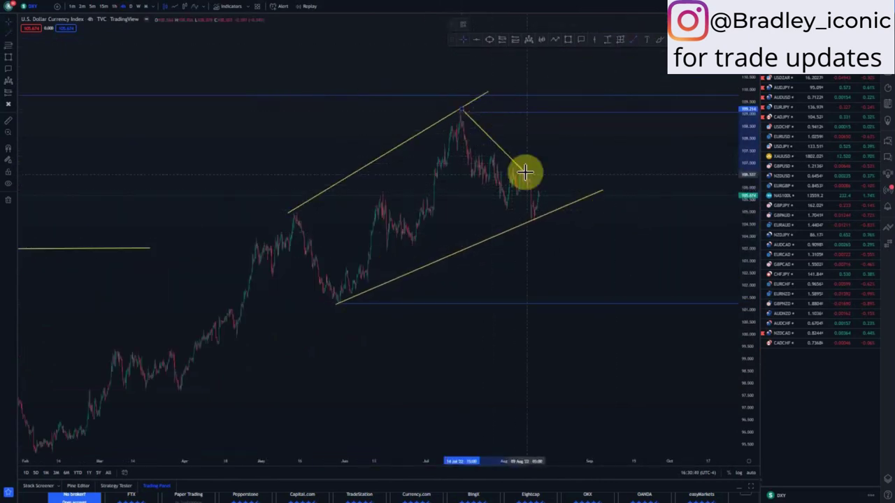
click(552, 197)
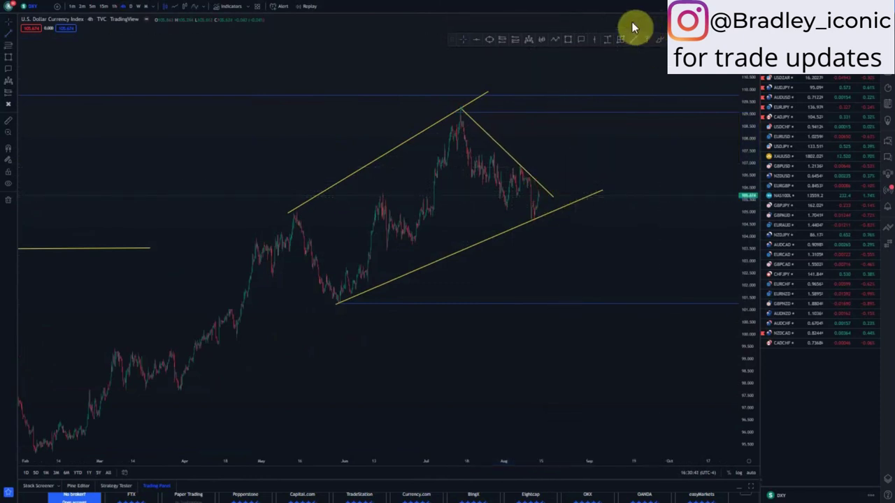
Draw a second falling trend line below the price from early July 2022 down to the rising lower trend line, adjusting its start point.
click(443, 161)
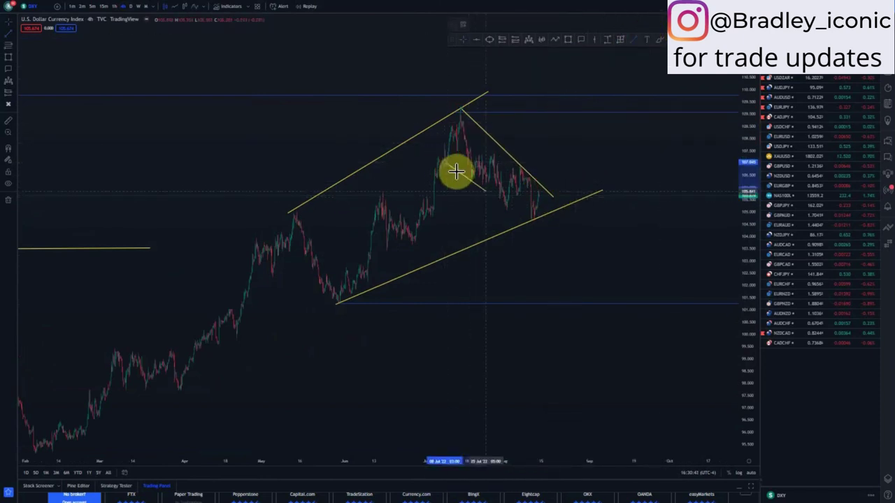
click(524, 223)
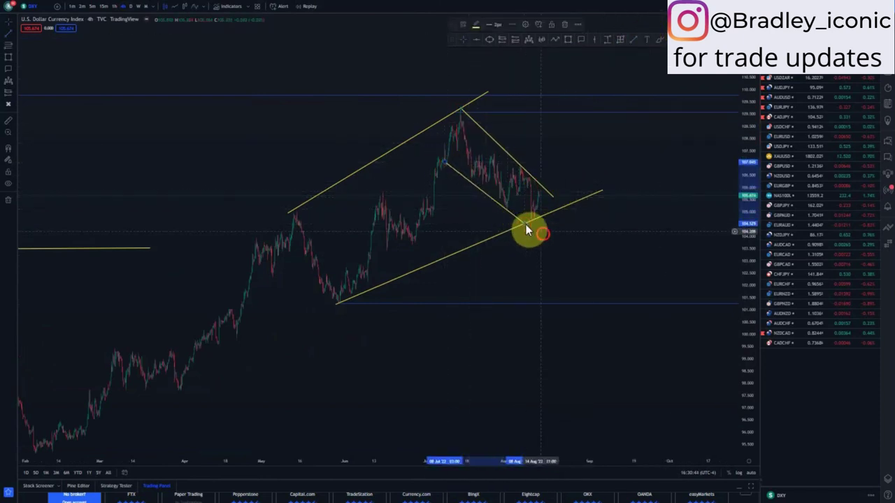
click(445, 163)
click(556, 147)
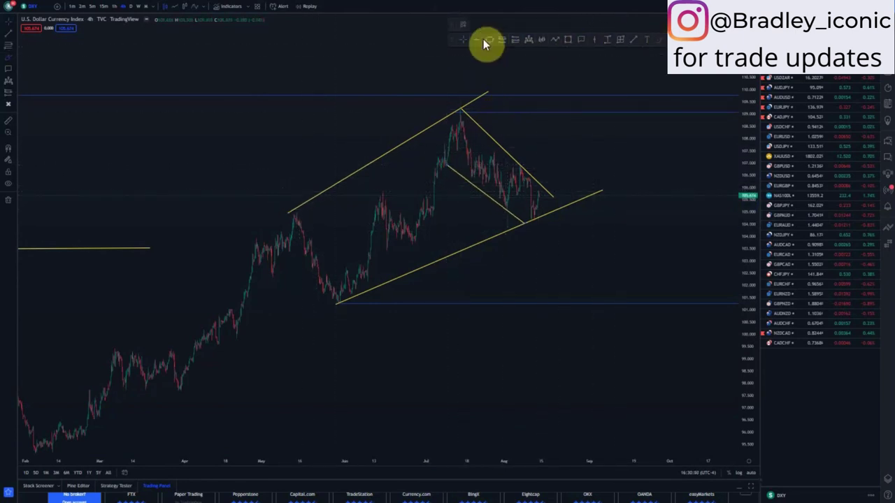
Align the start of the upper rising trend line with the May 2022 high and circle that high in blue.
drag(287, 212, 292, 215)
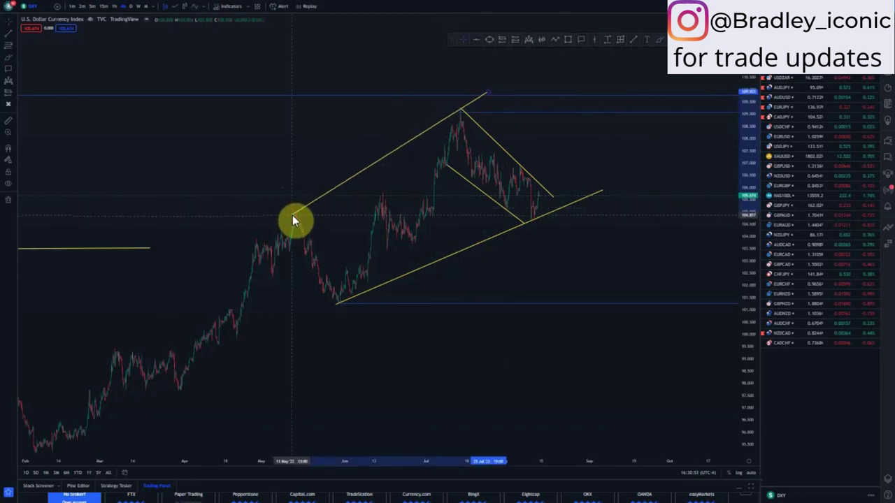
click(659, 40)
mouse_move(304, 205)
mouse_down()
mouse_move(314, 220)
mouse_move(310, 208)
mouse_up()
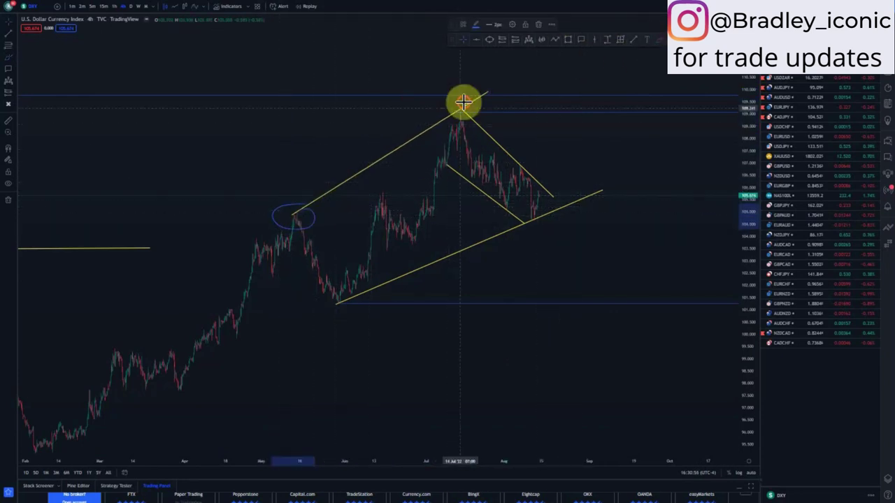
Sketch blue circles at the July 2022 high and above it plus a freehand projected price path, and remove all the freehand marks.
mouse_move(463, 103)
mouse_down()
mouse_move(453, 120)
mouse_move(460, 112)
mouse_up()
drag(535, 75, 523, 73)
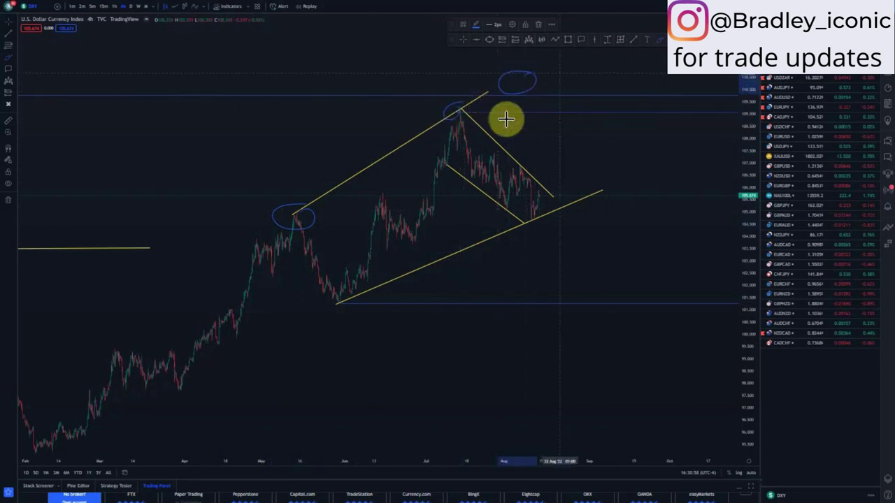
mouse_move(536, 197)
mouse_down()
mouse_move(553, 143)
mouse_move(567, 140)
mouse_move(581, 72)
mouse_move(584, 133)
mouse_move(597, 120)
mouse_move(603, 199)
mouse_up()
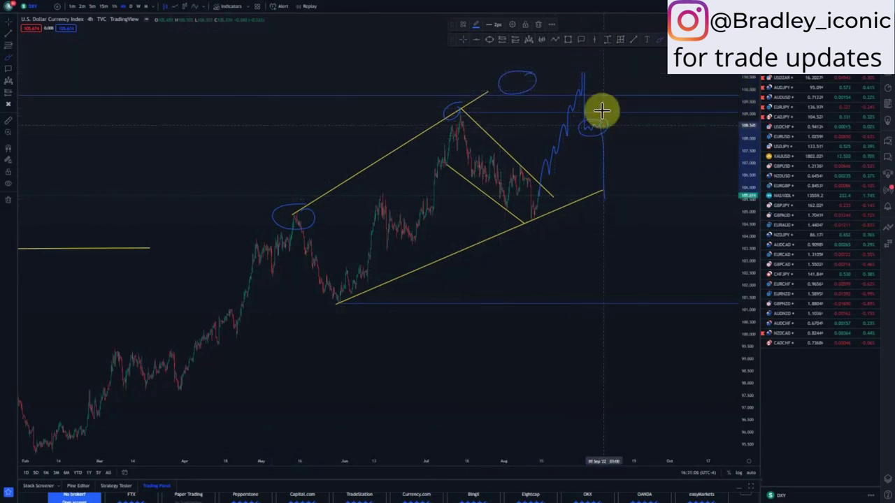
click(539, 24)
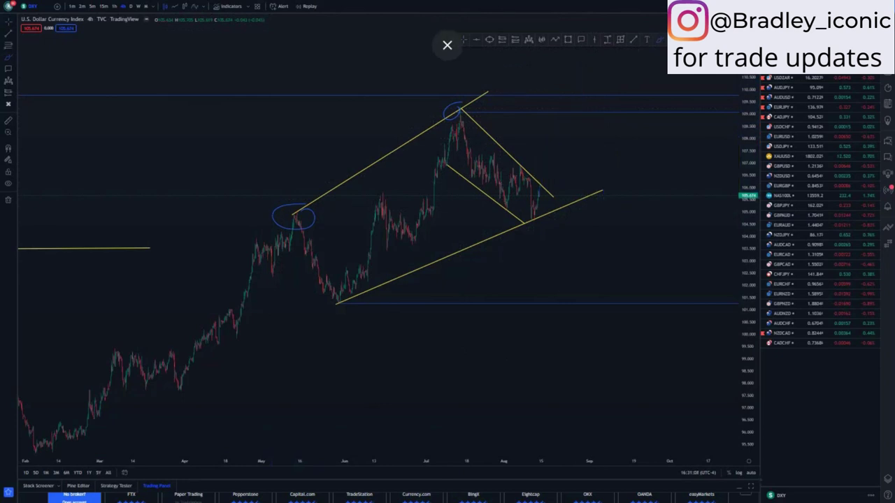
click(497, 199)
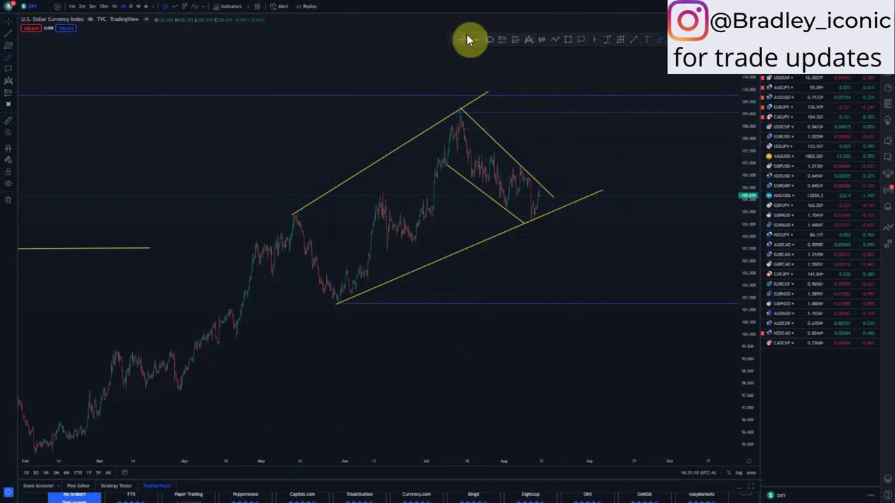
Extend the upper rising trend line to mid-August 2022 and draw an upward arrow from the falling trend line's end toward the July-high level.
drag(488, 90, 535, 60)
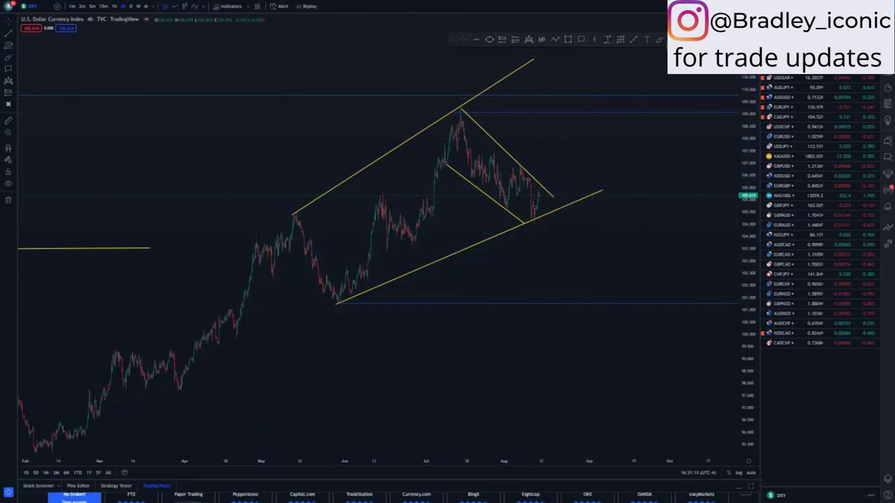
drag(546, 193, 560, 116)
Raise the July-high horizontal ray to 109.294 and move the projection arrow's tip up to that level.
click(491, 114)
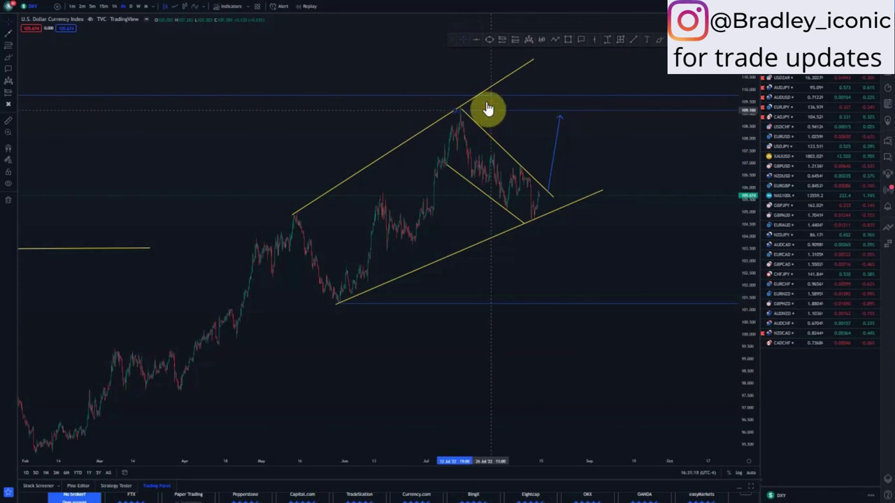
click(490, 107)
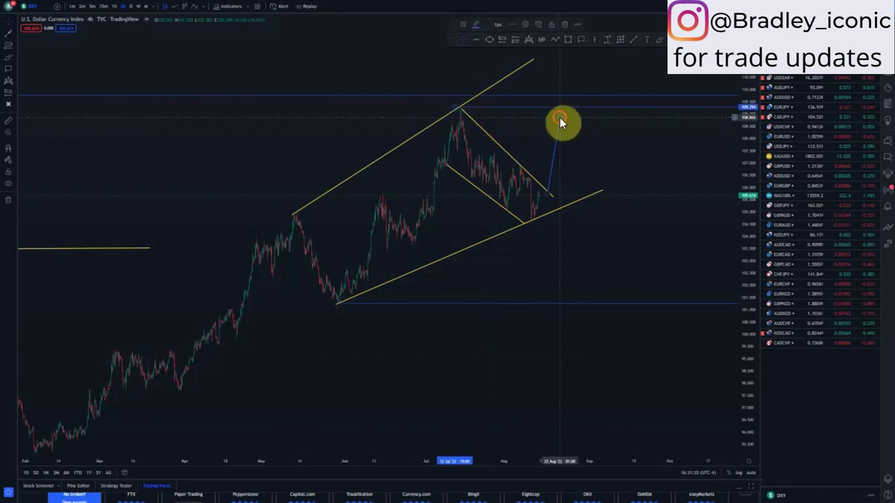
drag(559, 119, 564, 108)
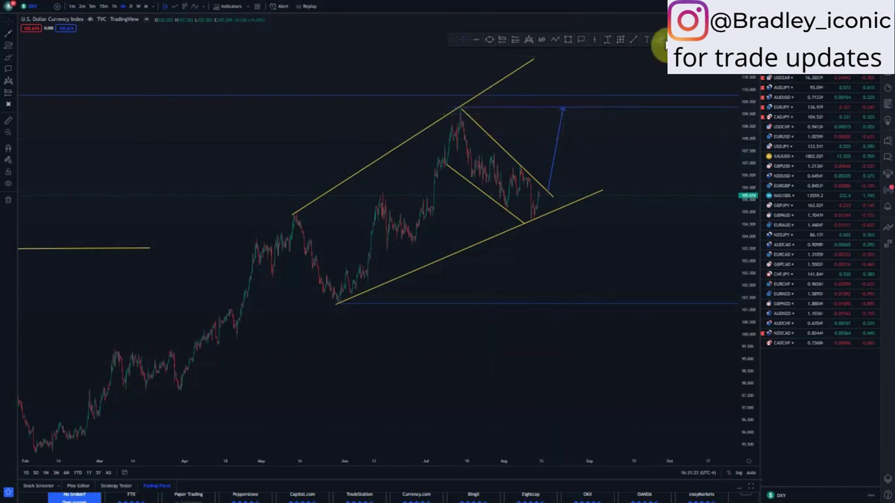
Draw a small rectangle zone at the upper end of the rising upper trend line.
drag(615, 66, 602, 99)
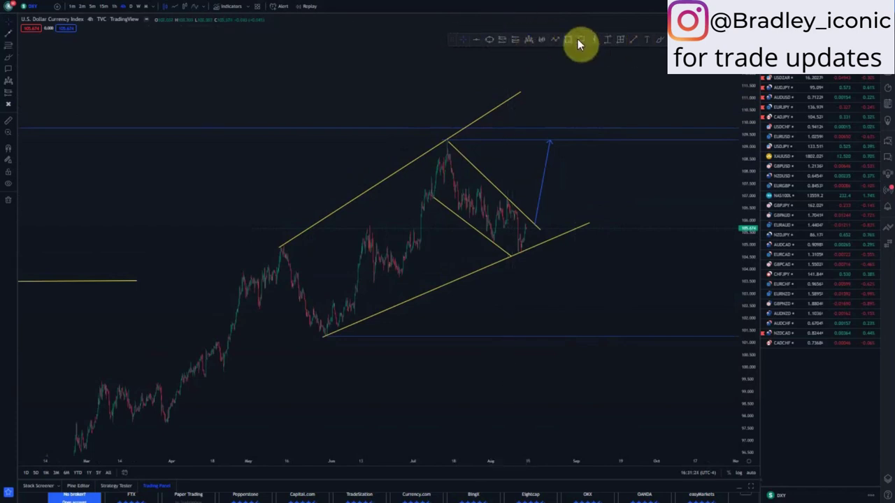
click(517, 85)
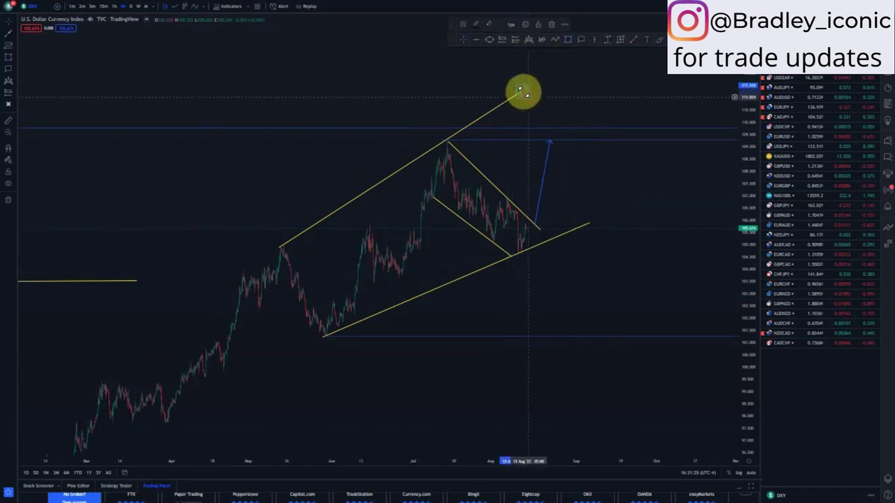
click(569, 101)
Examine the full marked-up Dollar Index structure and its surrounding price history, including on the one-hour timeframe.
drag(751, 89, 750, 224)
scroll(497, 316, down, 1)
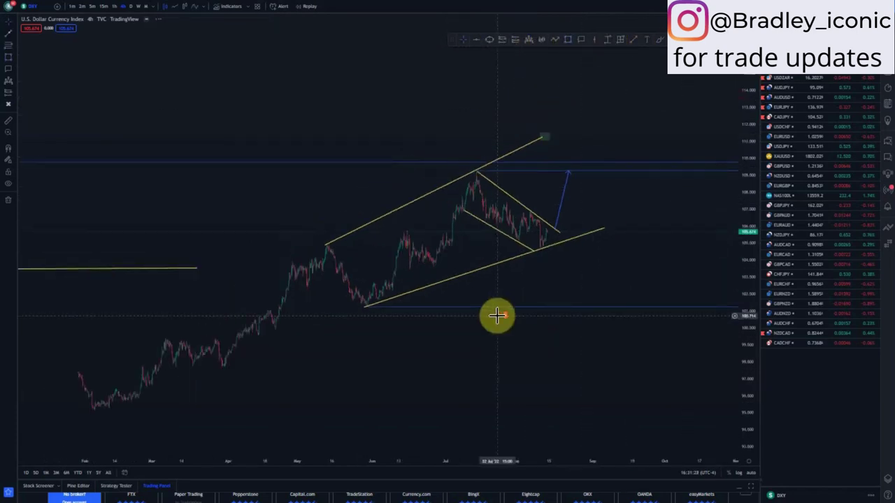
scroll(496, 316, down, 3)
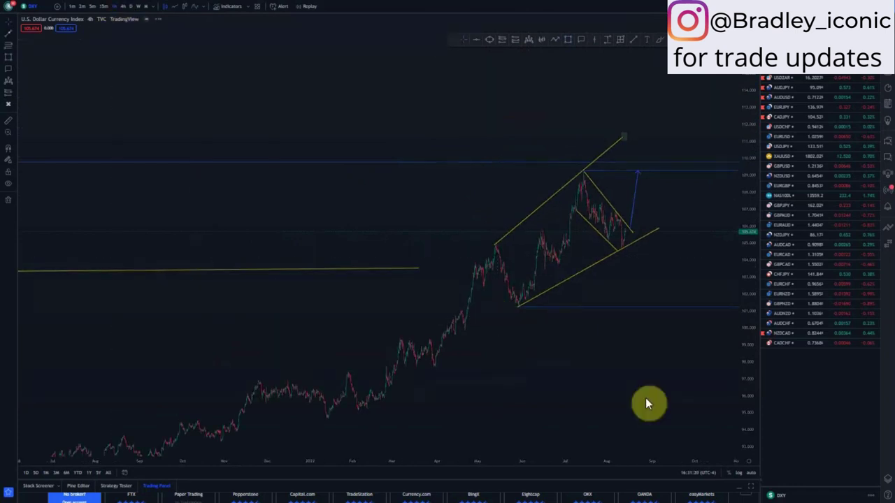
drag(745, 388, 743, 229)
drag(641, 289, 527, 319)
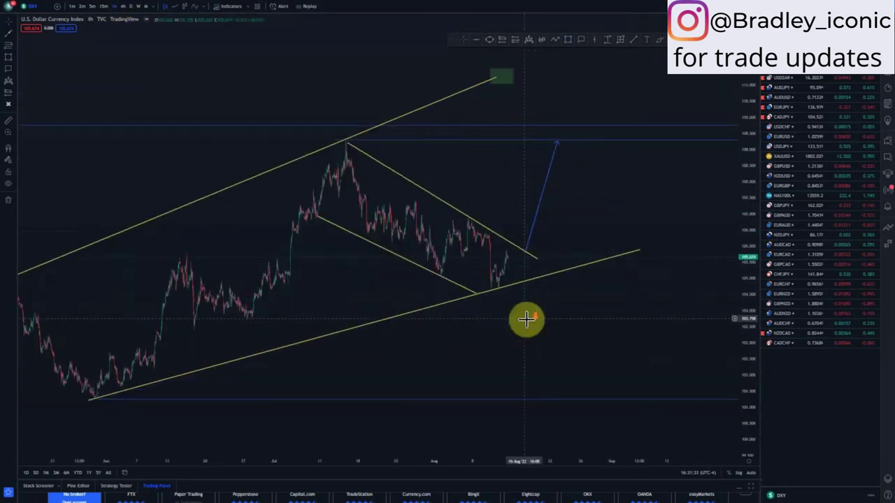
scroll(526, 319, down, 3)
drag(736, 222, 737, 263)
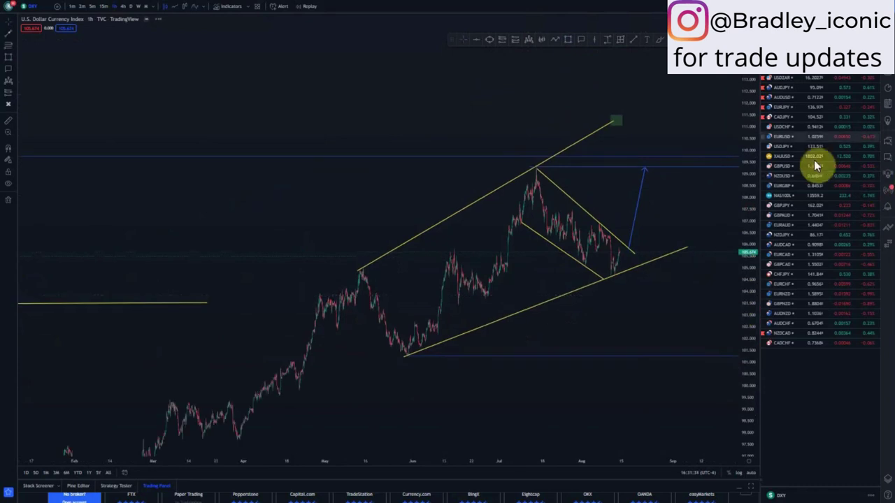
Open the USDCAD chart from the watchlist and remove all its existing drawings.
click(802, 71)
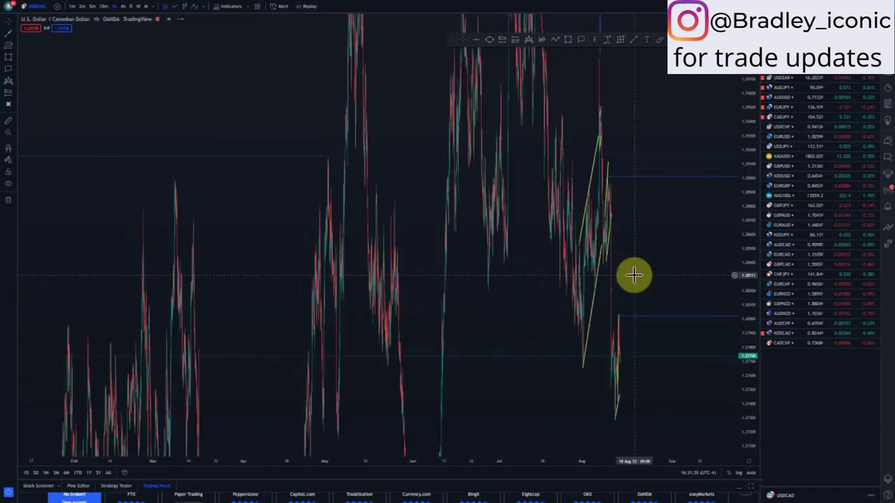
click(6, 201)
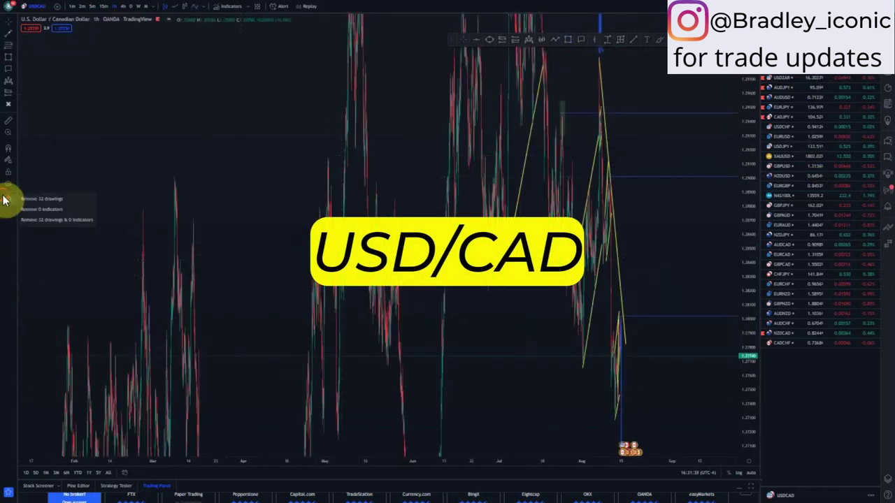
click(47, 208)
Switch USDCAD to the weekly timeframe and reset the chart view.
click(124, 7)
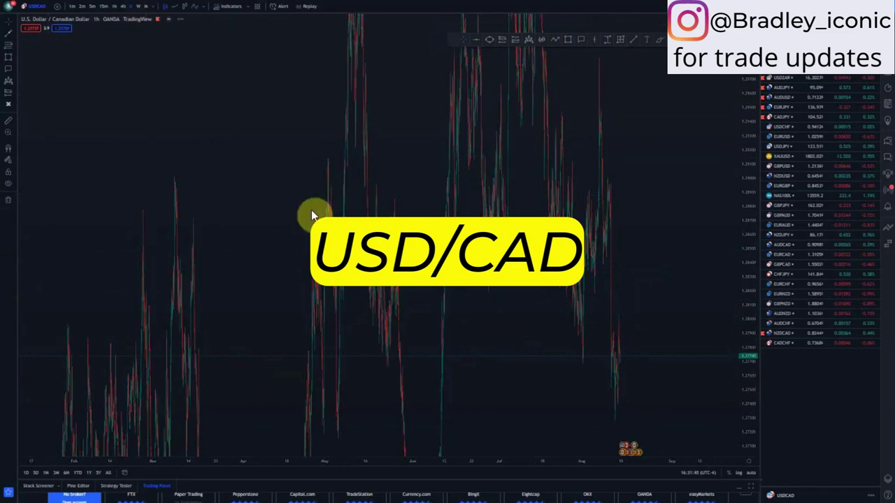
click(134, 6)
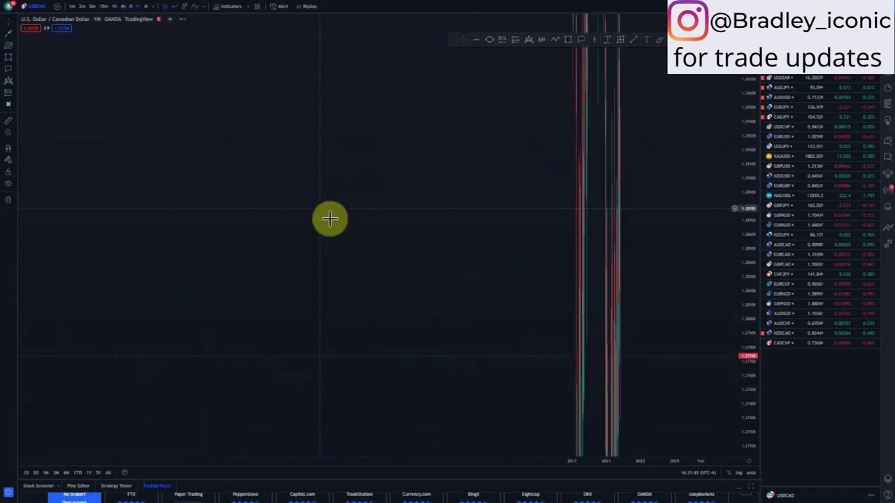
right_click(371, 160)
click(380, 168)
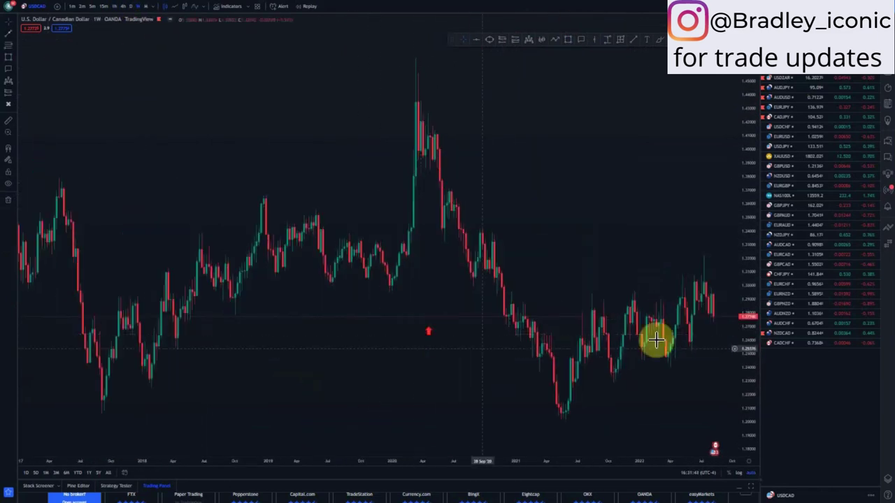
Place horizontal rays at the early-2016 high and at the 2015 low to mark the weekly range.
drag(750, 230, 737, 340)
drag(492, 463, 607, 462)
drag(604, 424, 375, 349)
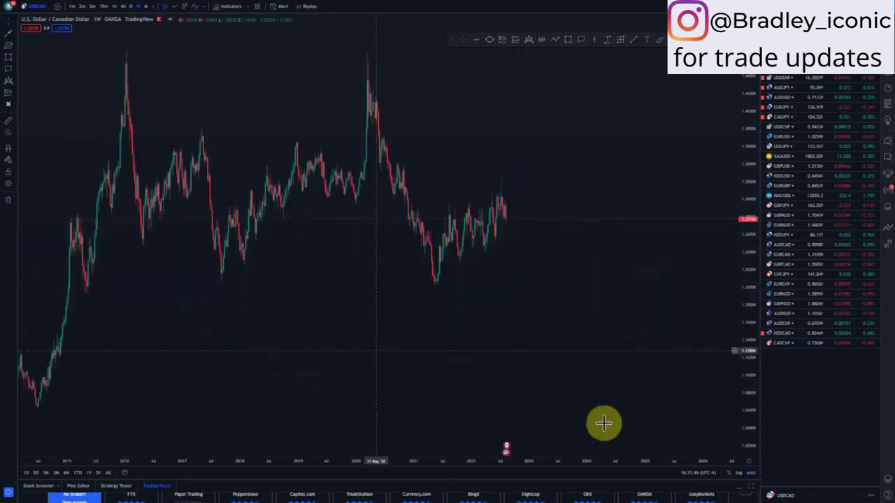
scroll(373, 348, down, 2)
drag(745, 112, 741, 183)
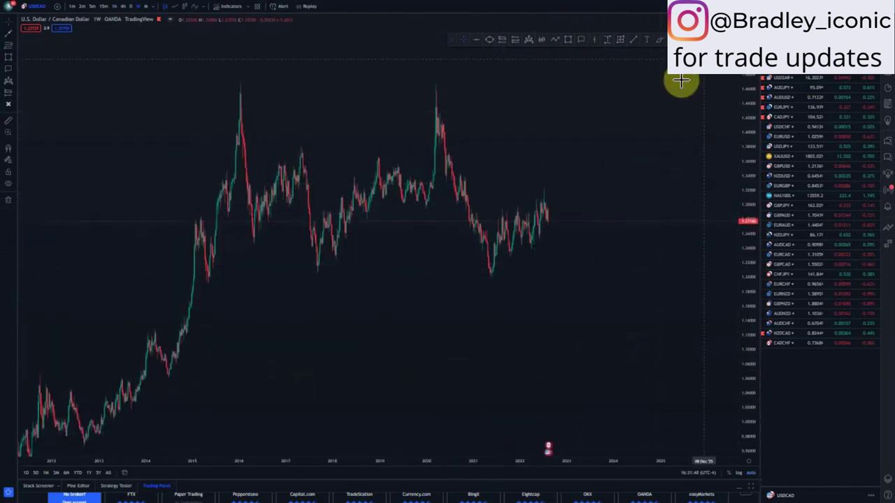
click(231, 78)
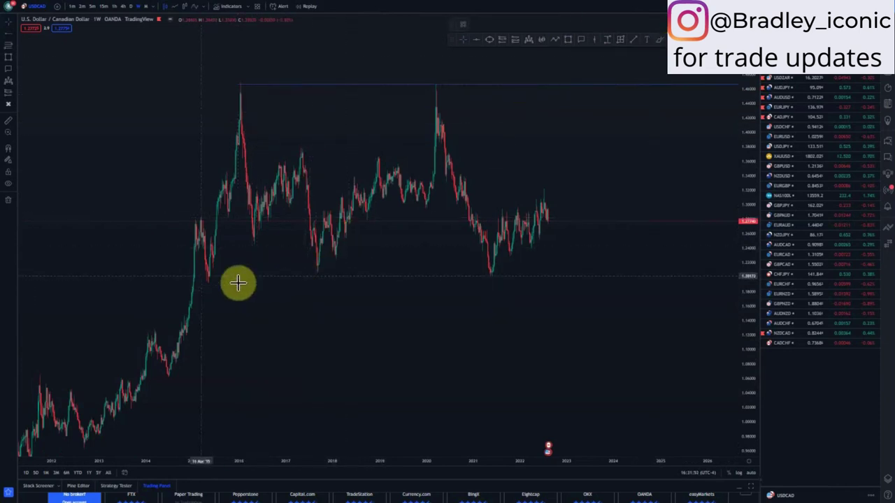
click(206, 282)
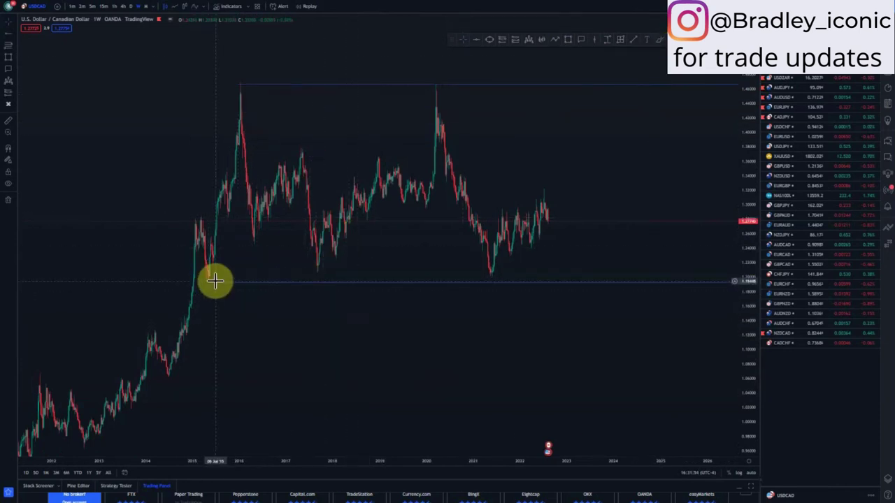
drag(224, 288, 209, 279)
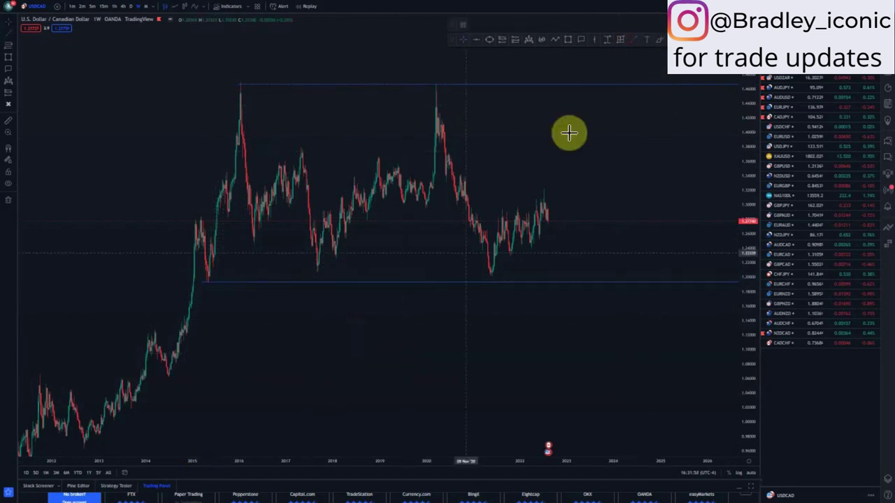
Draw a rising trend line from early 2021 to the mid-2022 high and another under the lows from May 2021 to August 2022.
drag(476, 221, 546, 189)
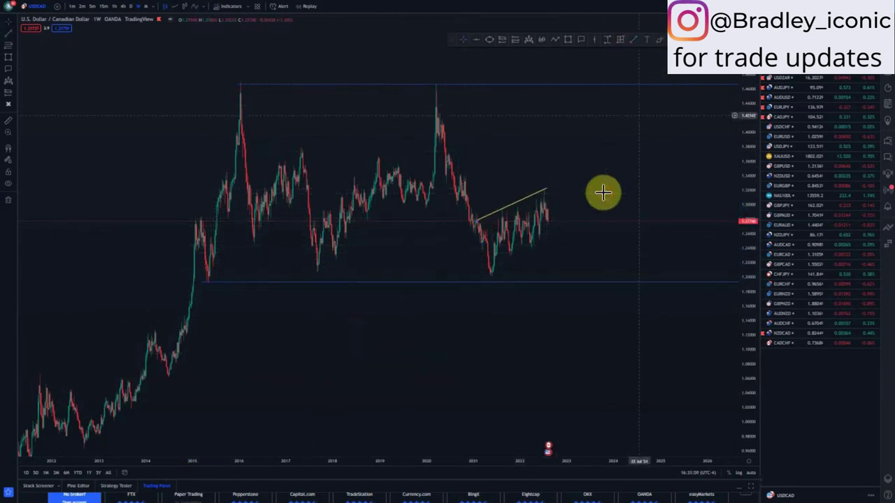
drag(490, 278, 549, 233)
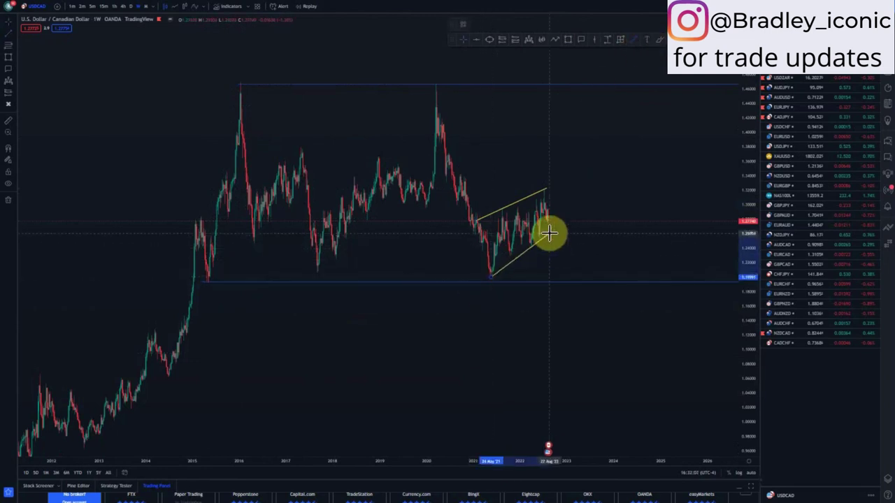
click(552, 231)
click(608, 241)
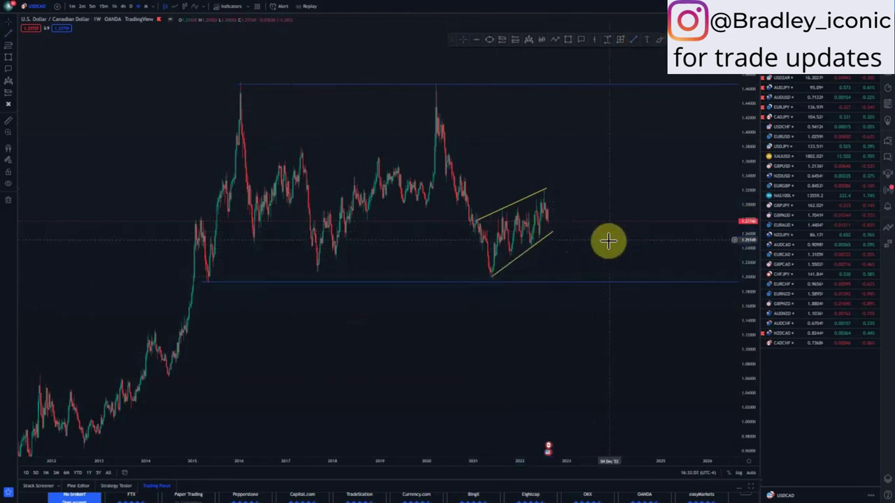
Sketch the decline from the 2020 high to the mid-2021 low and the following moves freehand, and undo the brush strokes.
click(657, 39)
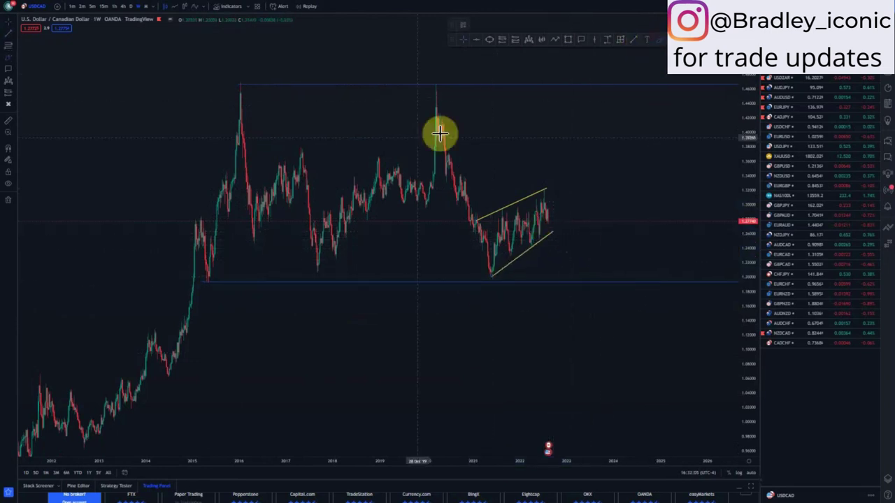
click(434, 85)
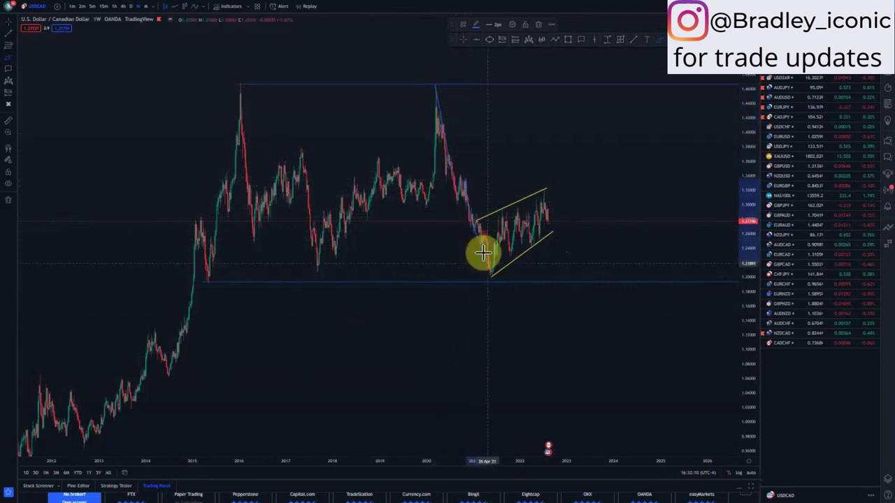
click(491, 275)
mouse_move(532, 207)
mouse_down()
mouse_move(550, 190)
mouse_move(557, 281)
mouse_up()
drag(487, 276, 579, 277)
key(ctrl+z)
key(ctrl+z)
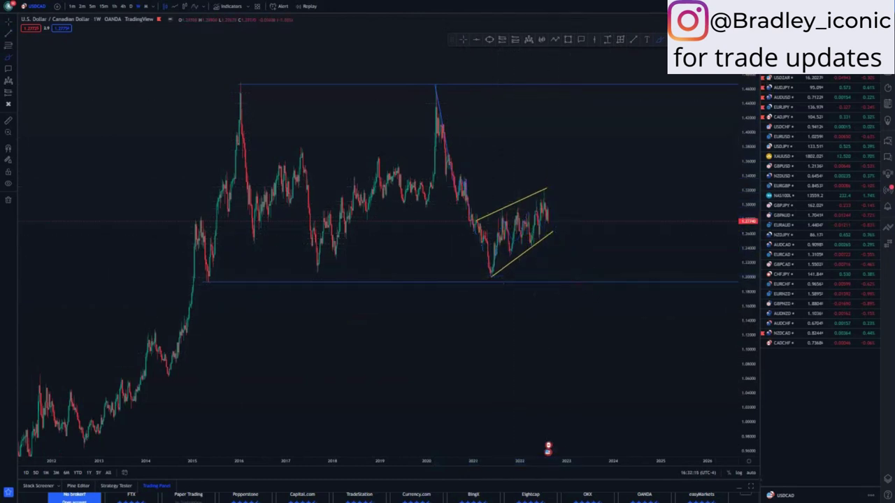
Place a horizontal ray at the mid-2021 low, from the start of the lower rising trend line.
click(671, 40)
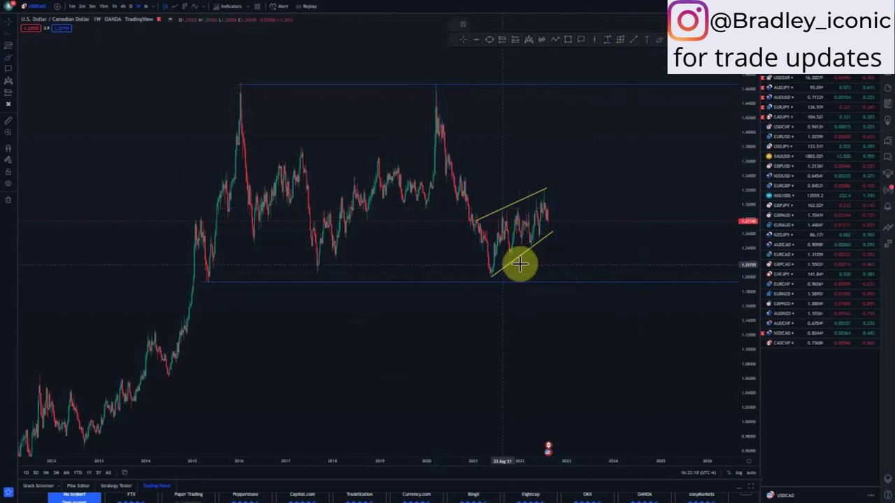
click(491, 277)
drag(294, 59, 281, 60)
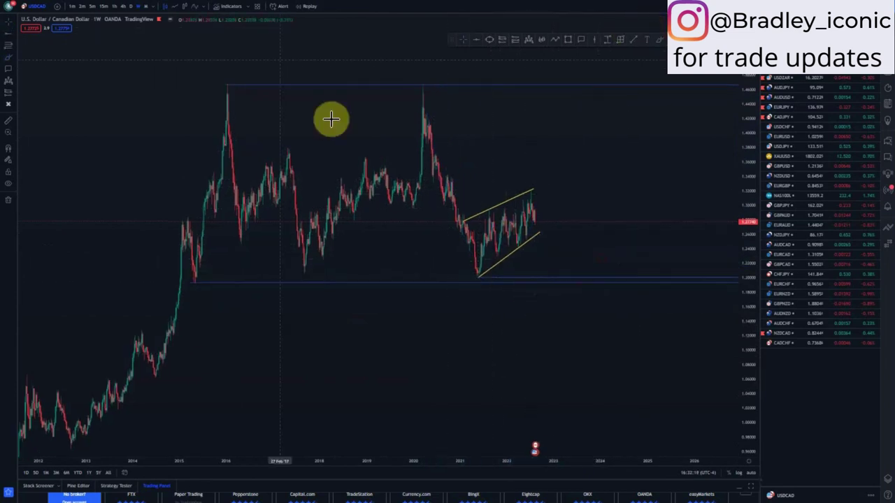
Switch to the daily timeframe and move the upper rising trend line's start to the August 2021 high.
click(134, 7)
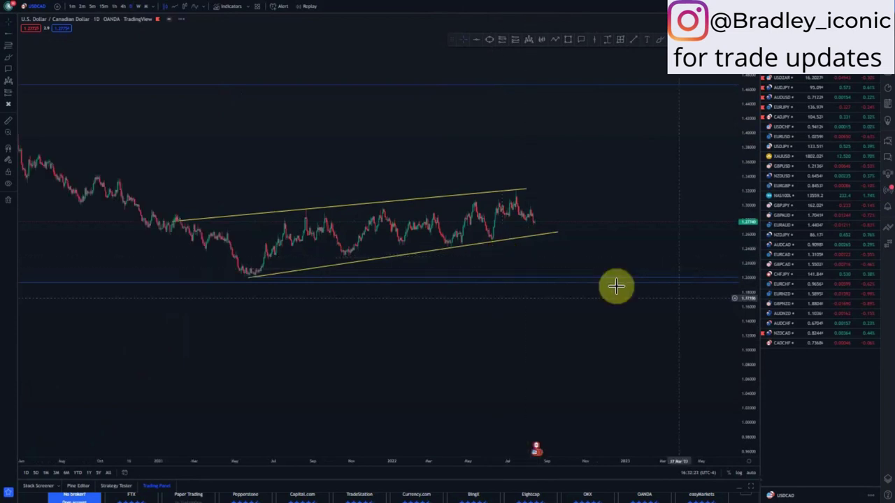
drag(758, 357, 745, 254)
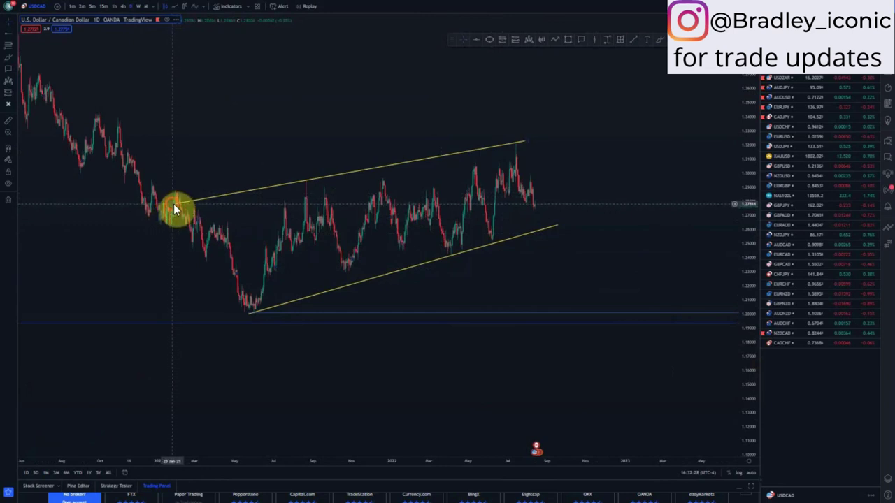
drag(173, 204, 303, 183)
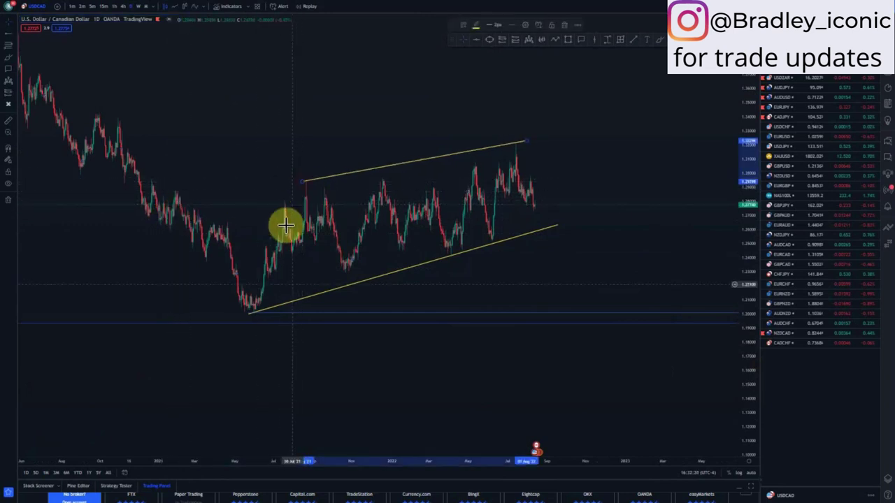
Move the lower rising trend line's start to the October 2021 low, lower its end, and move the horizontal ray to that low.
drag(247, 315, 330, 314)
drag(248, 314, 344, 273)
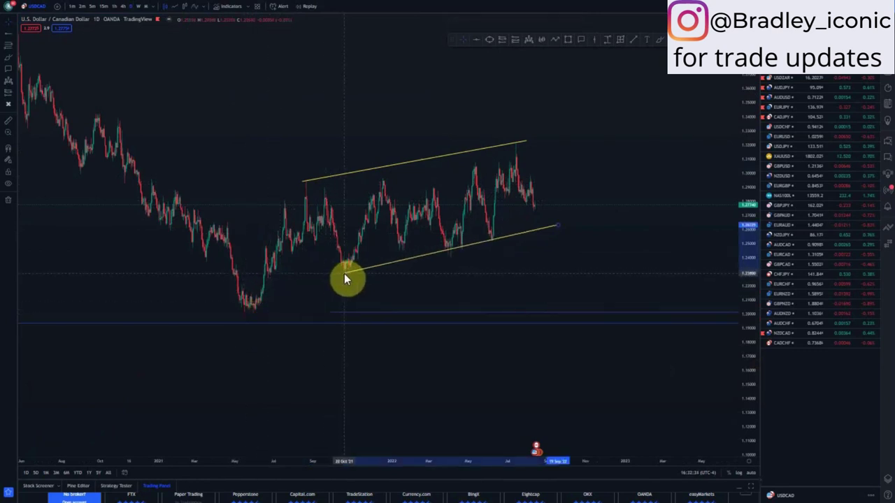
drag(559, 228, 568, 254)
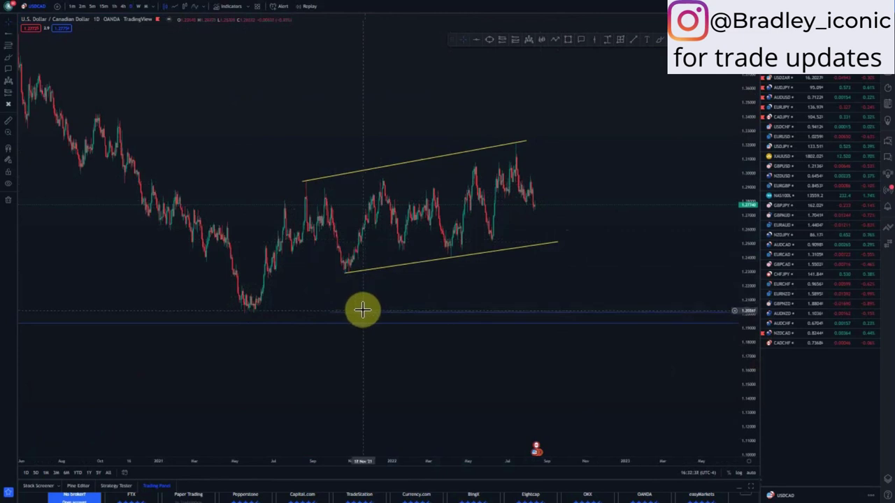
drag(363, 318, 372, 273)
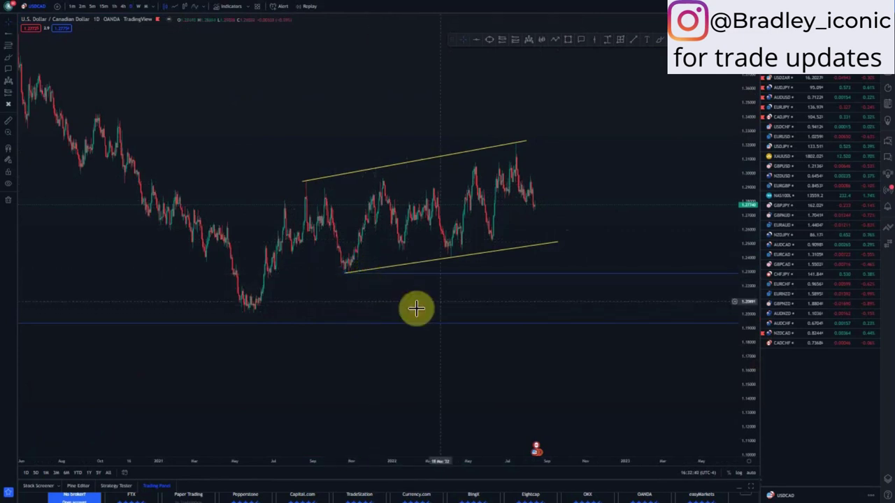
Place a horizontal ray at the July 2022 high, near the end of the upper rising trend line.
click(516, 142)
drag(606, 189, 536, 203)
scroll(534, 205, down, 2)
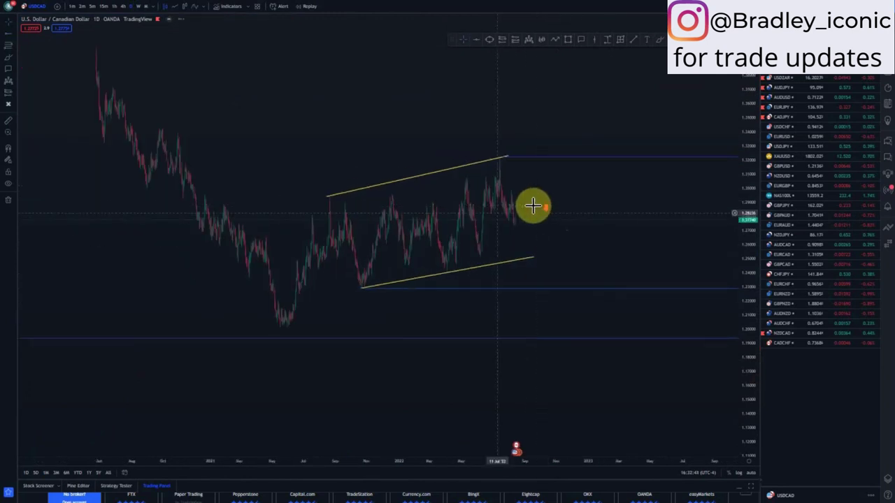
Switch to the 4-hour timeframe and draw a rising trend line from the 24 May 2022 high to the mid-July 2022 high.
click(124, 6)
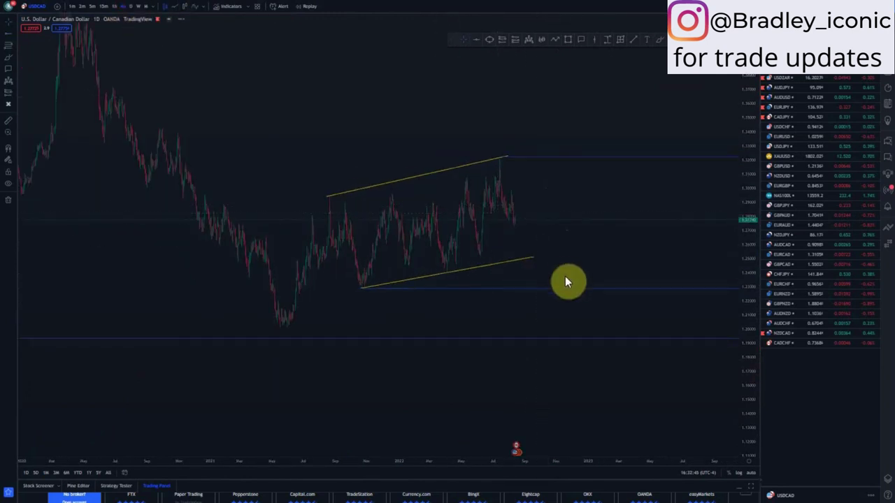
drag(749, 355, 751, 208)
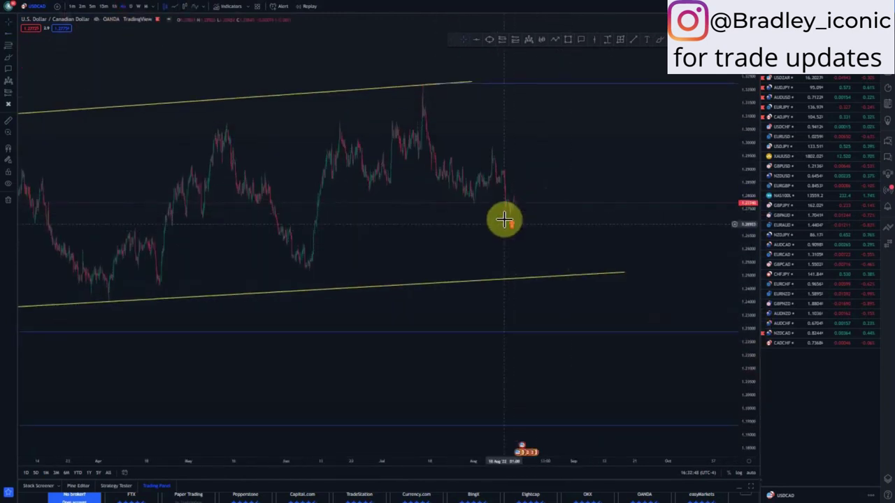
drag(391, 235, 546, 244)
scroll(545, 244, up, 3)
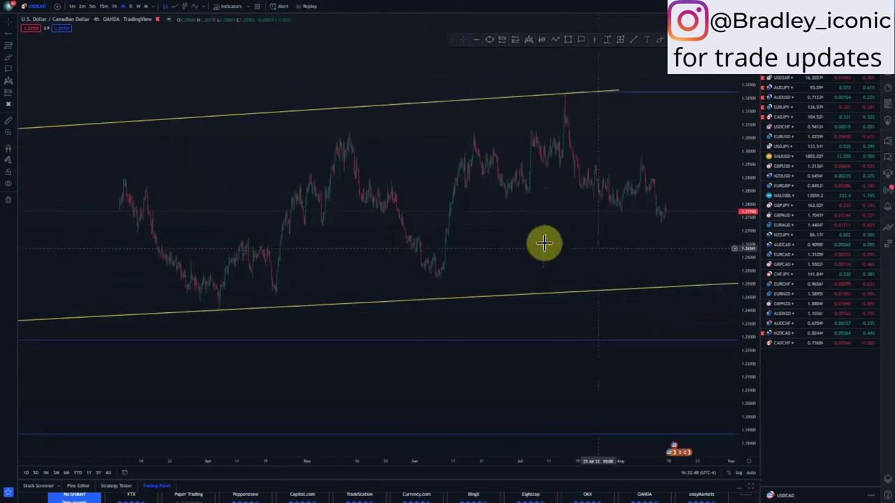
click(632, 43)
click(316, 181)
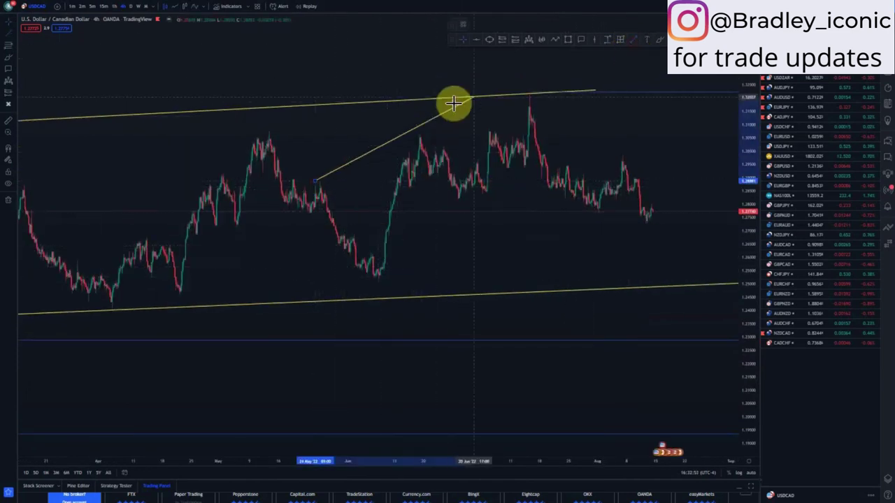
click(528, 91)
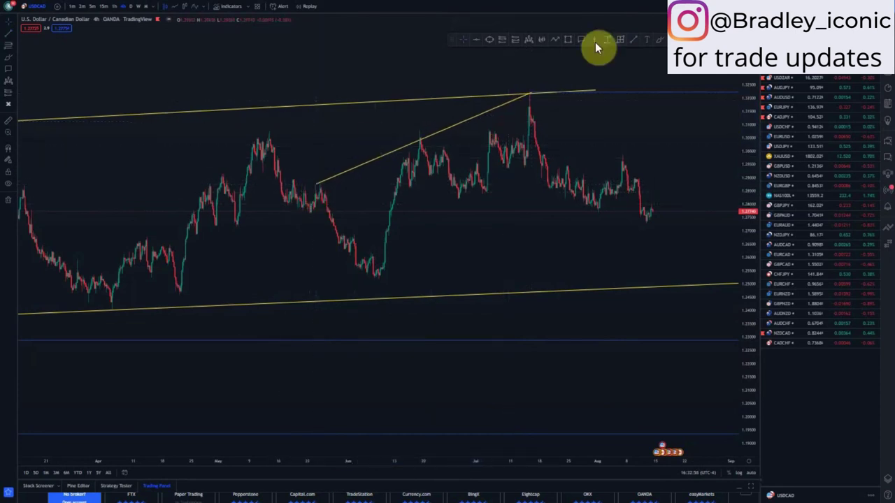
Draw a rising trend line under the lows from 8 June 2022 to mid-July 2022.
click(642, 46)
click(380, 274)
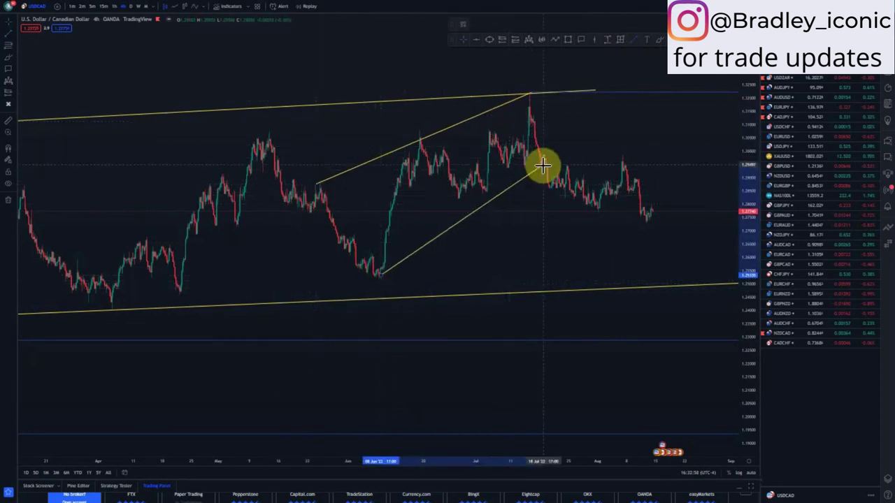
click(539, 161)
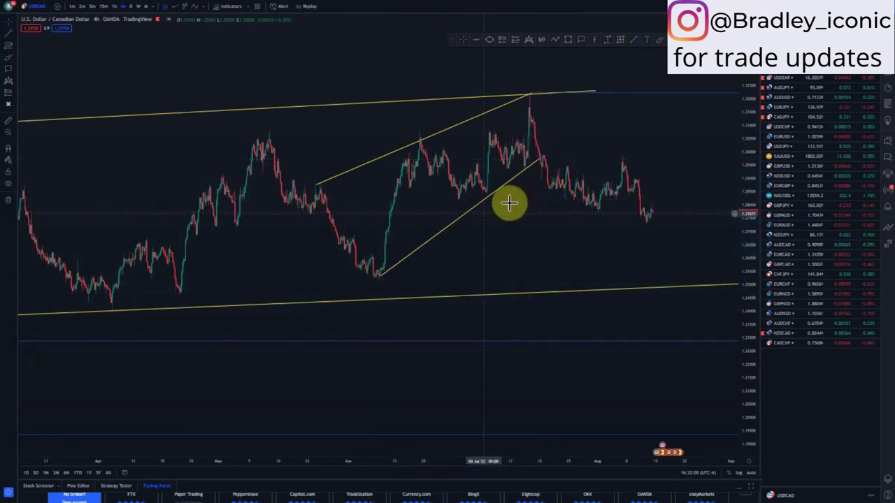
Place a horizontal ray at the June 2022 low, where the steeper lower trend line starts.
scroll(496, 217, down, 3)
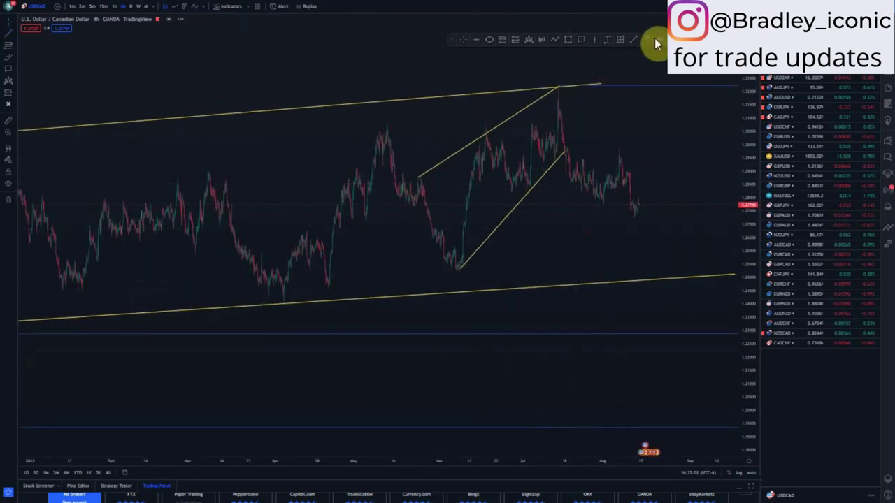
click(459, 269)
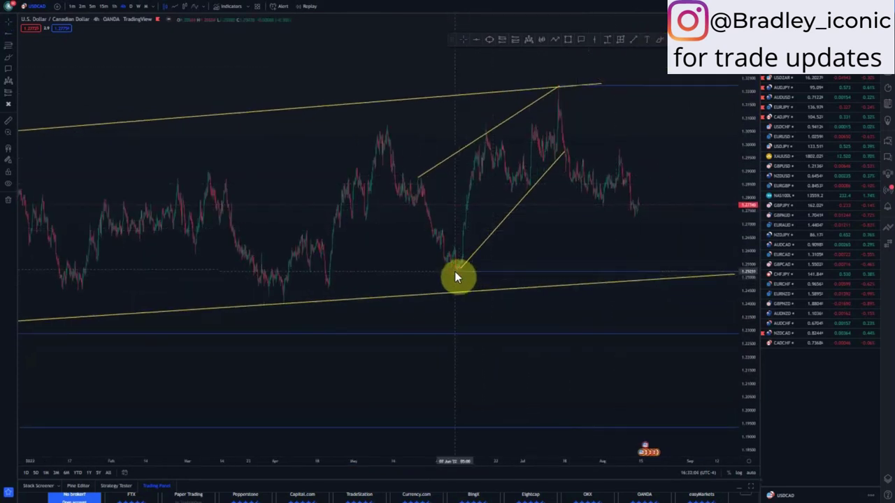
scroll(552, 308, up, 2)
scroll(564, 318, up, 3)
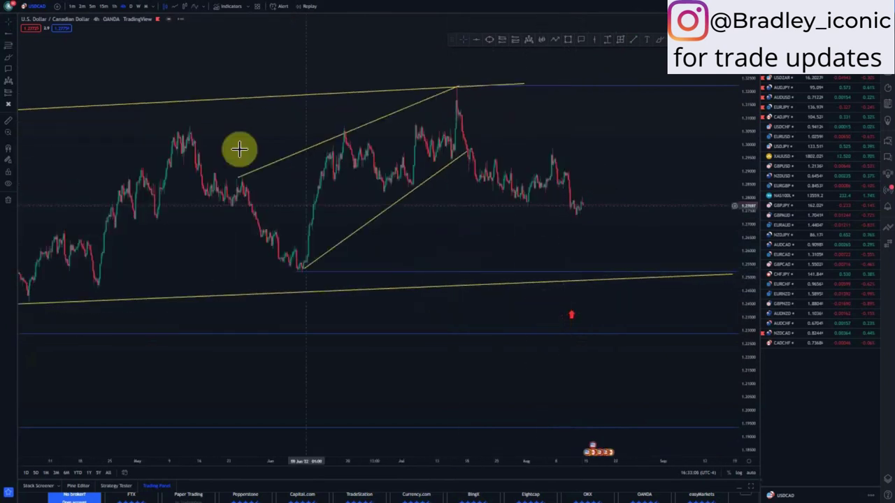
Switch to the 1-hour timeframe and shift the steeper upper trend line's end to early July 2022, along the mid-June high.
click(116, 6)
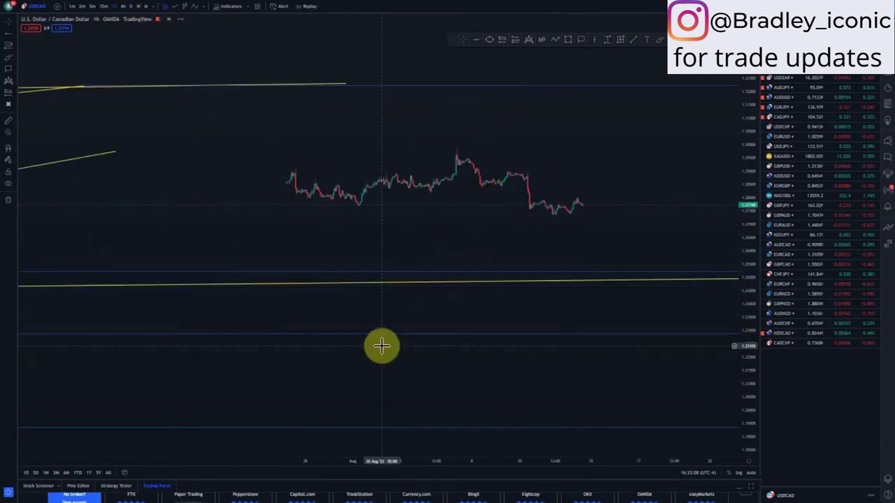
scroll(389, 356, down, 8)
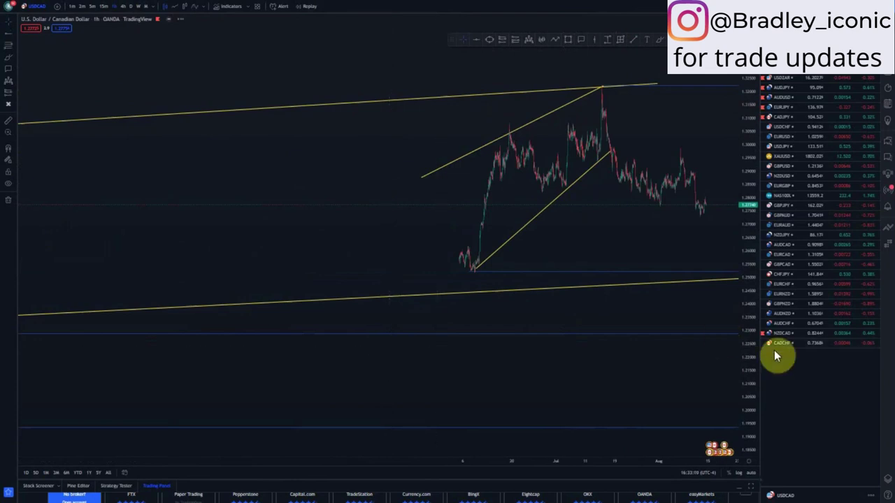
drag(751, 368, 746, 298)
drag(600, 264, 568, 304)
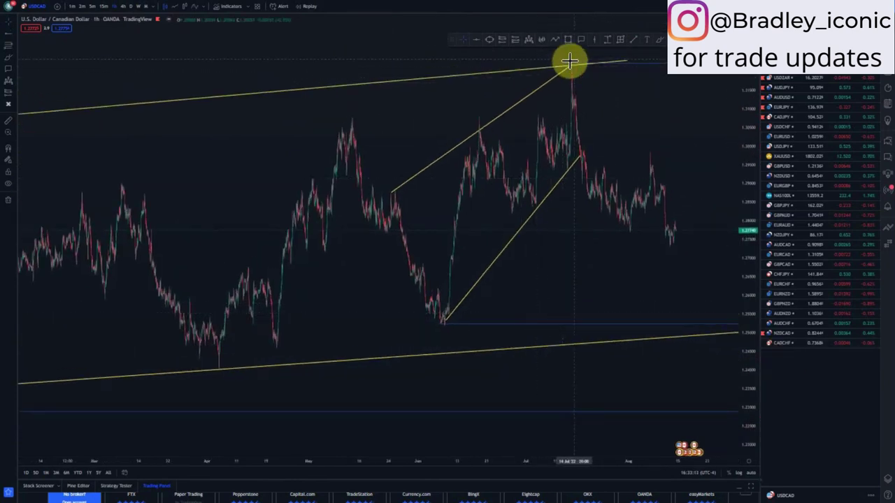
drag(572, 64, 548, 61)
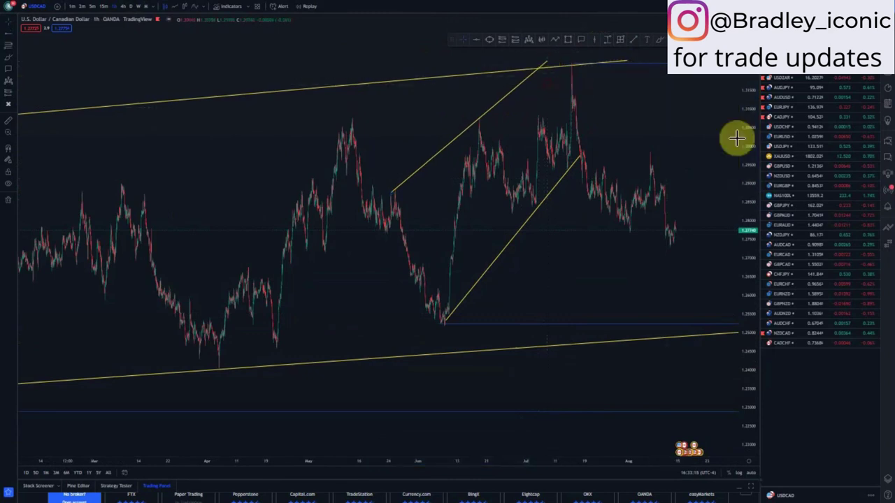
Draw a short rising trend line from the 23 June 2022 high over the early-July highs, and place a horizontal ray at the 22 July high.
drag(742, 143, 718, 239)
drag(633, 265, 578, 266)
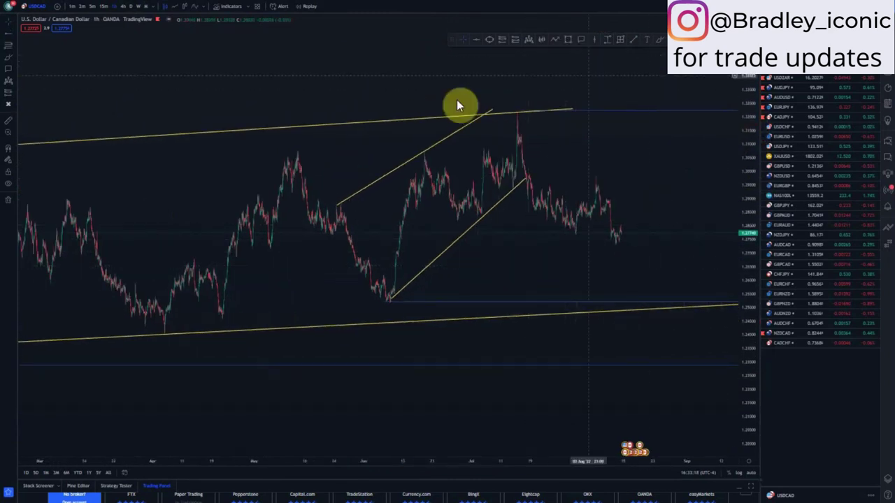
click(635, 40)
click(444, 168)
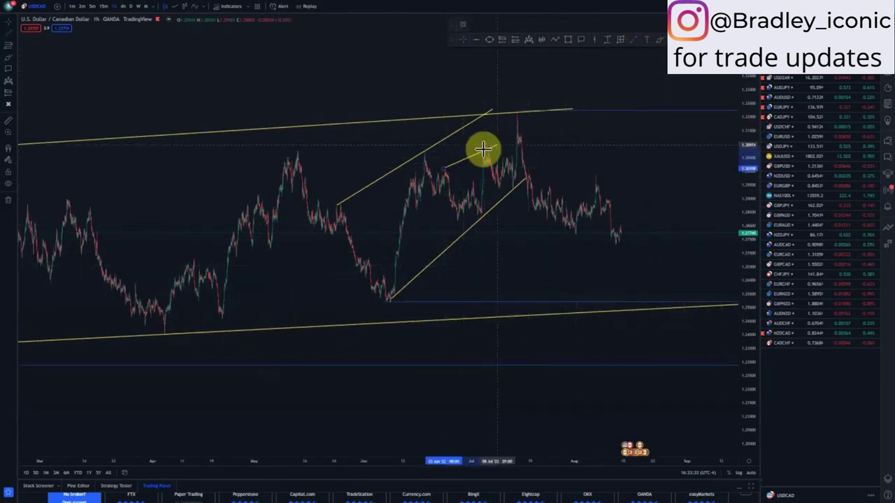
click(507, 135)
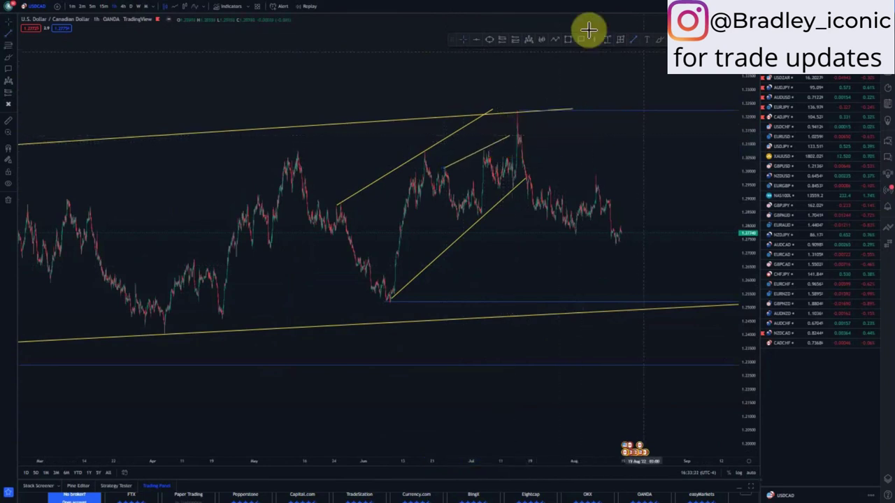
click(549, 186)
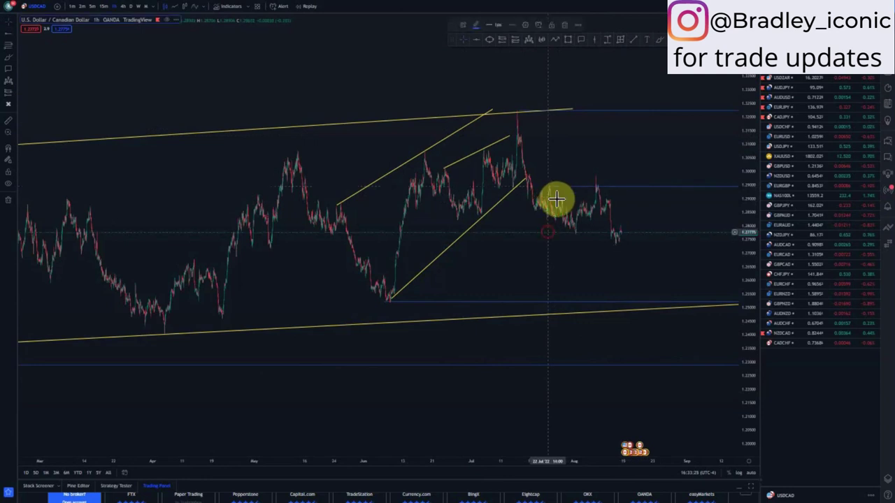
Draw a small rising channel from two trend lines, one up to the early-August 2022 high and one under the lows from 1 August.
scroll(559, 202, up, 2)
drag(750, 366, 749, 303)
scroll(511, 306, up, 6)
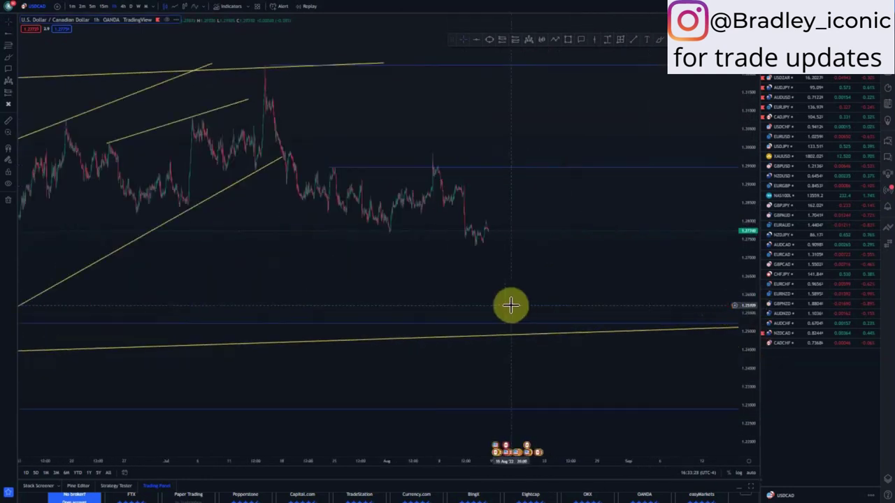
drag(430, 284, 625, 276)
scroll(619, 281, up, 3)
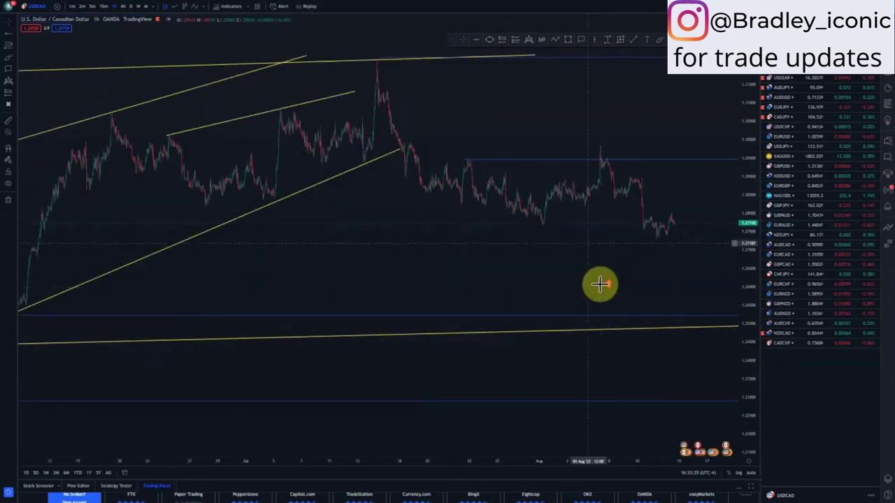
click(632, 41)
click(518, 190)
click(602, 146)
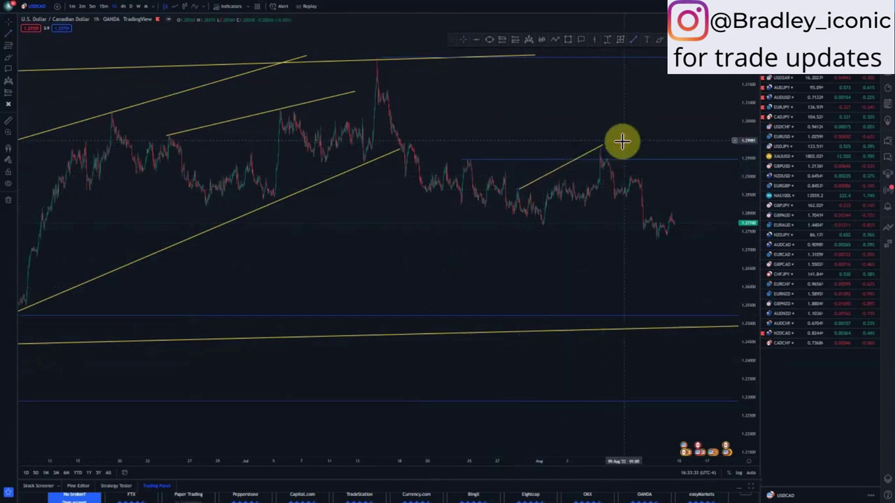
click(543, 224)
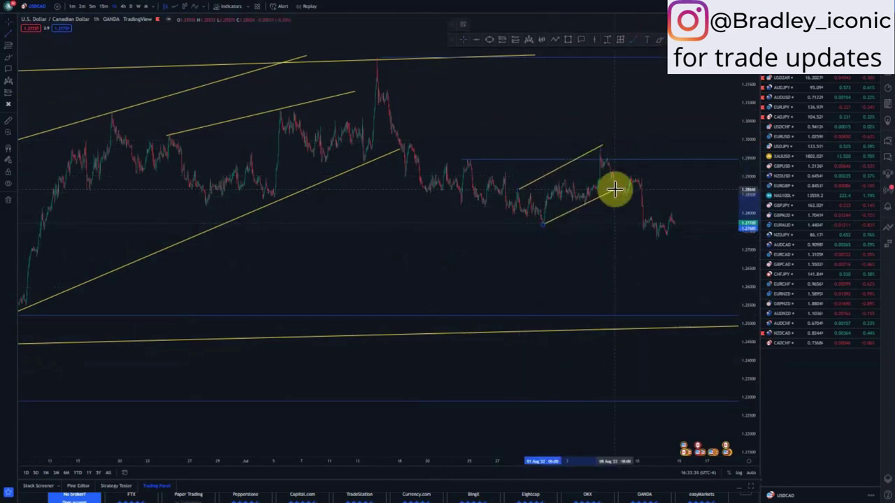
click(612, 191)
Draw a very short rising trend line under the consolidation just after the early-August 2022 high.
scroll(622, 235, up, 2)
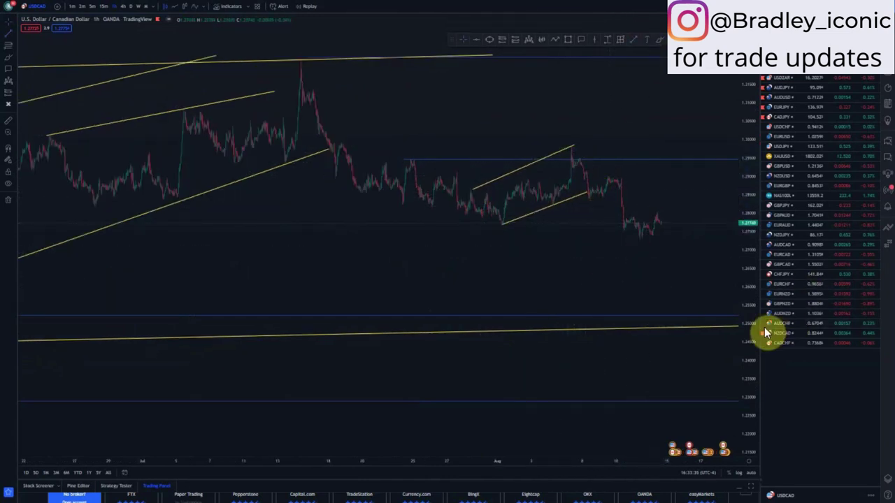
drag(748, 308, 744, 252)
scroll(571, 265, up, 3)
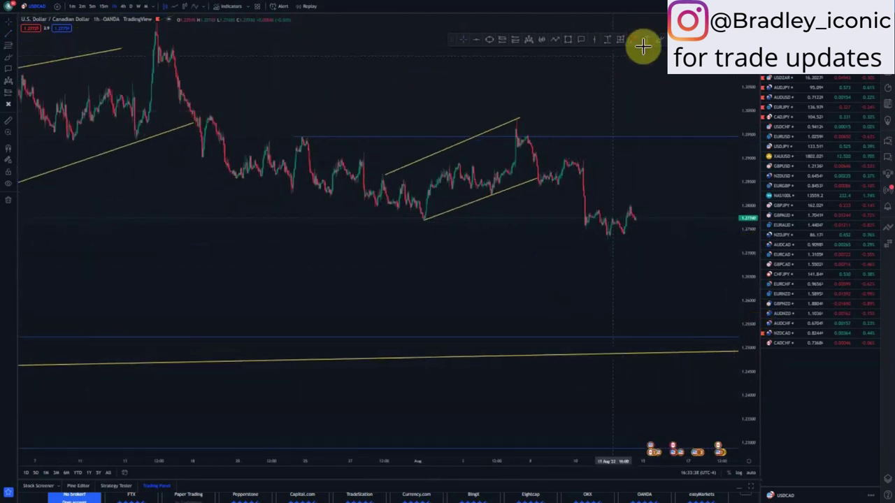
click(530, 143)
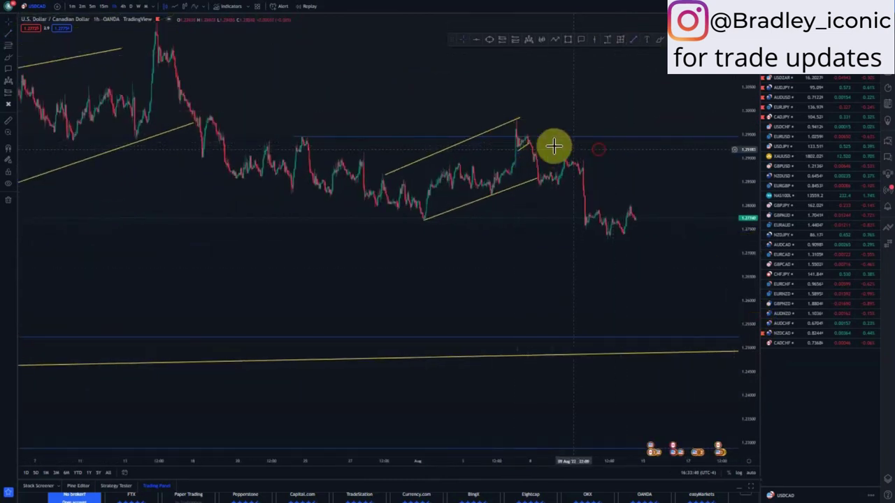
Place a horizontal ray at the 10 August 2022 high, just before the sharp drop.
drag(599, 149, 563, 156)
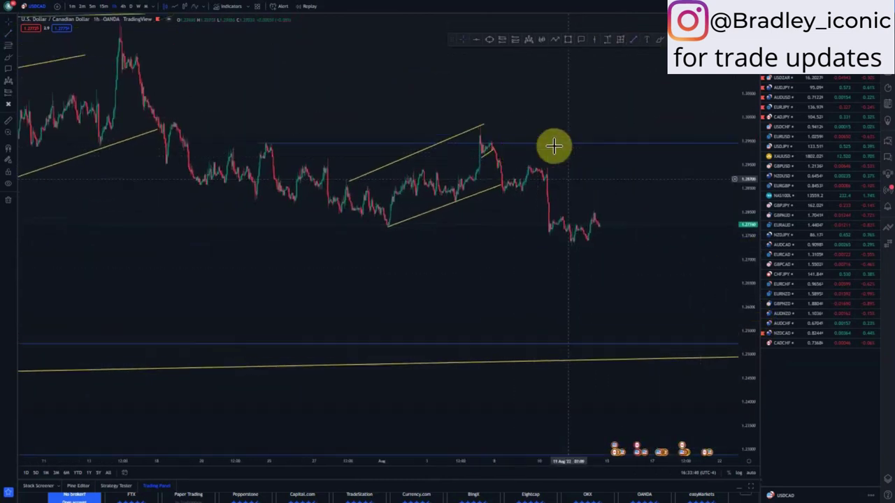
click(659, 40)
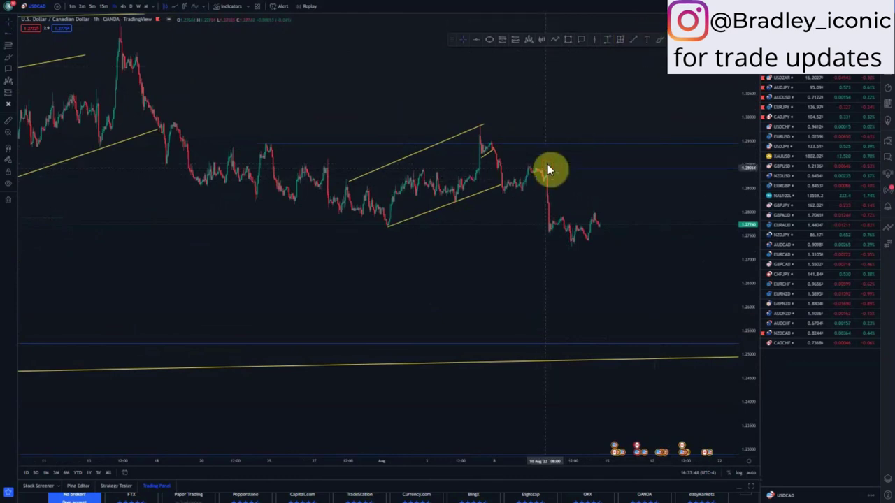
click(546, 168)
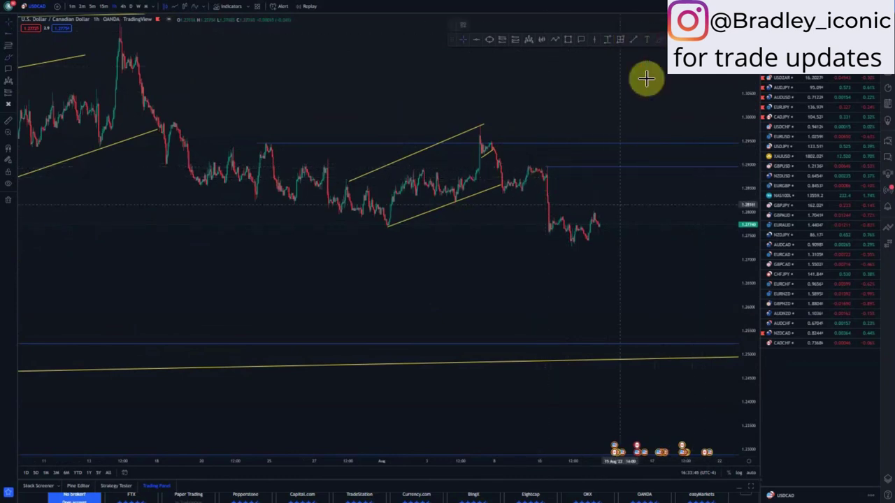
Sketch a freehand downward projection from the current price to the June-low ray, undo it and return to the cursor.
mouse_move(599, 227)
mouse_down()
mouse_move(630, 162)
mouse_move(683, 343)
mouse_up()
key(ctrl+z)
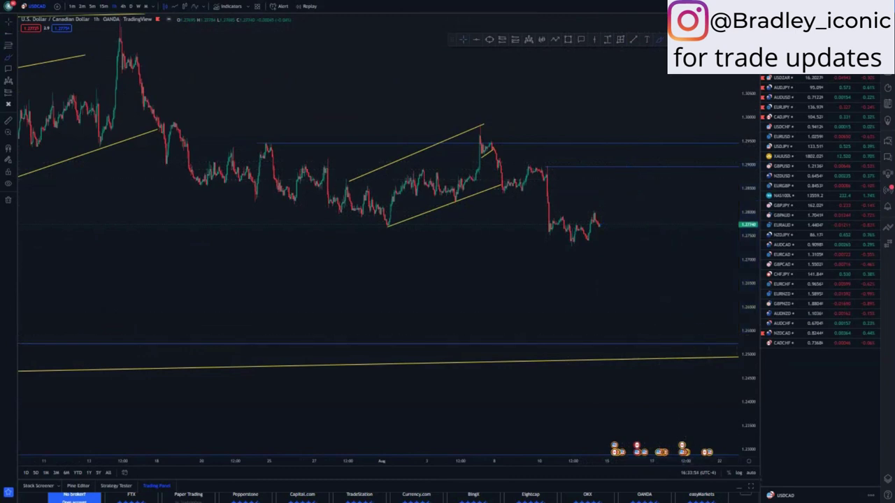
click(457, 38)
scroll(523, 267, down, 3)
drag(647, 263, 575, 262)
scroll(600, 263, up, 3)
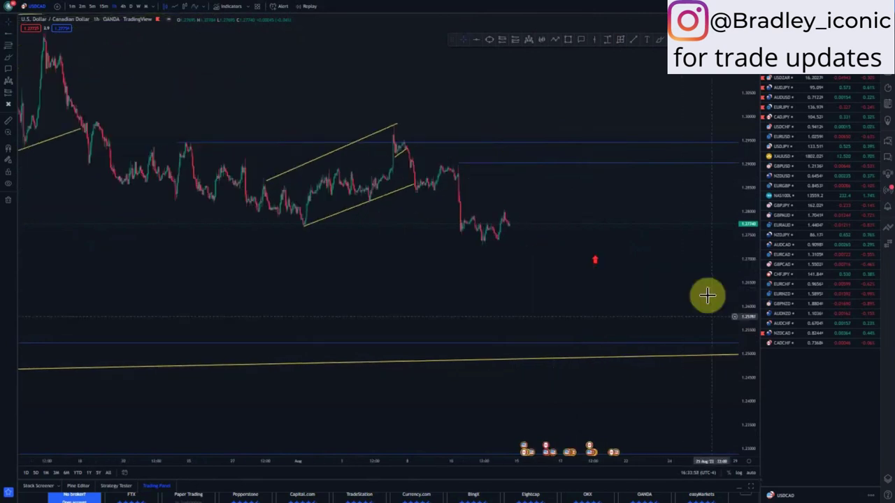
drag(743, 384, 745, 343)
scroll(734, 342, up, 2)
drag(433, 331, 585, 326)
scroll(585, 326, up, 3)
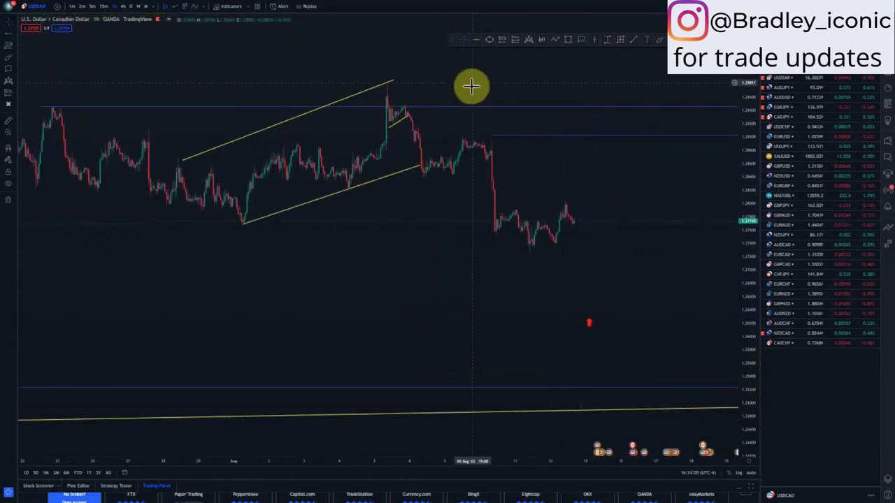
Lower the 10 August ray to about 1.2899 and draw a slightly rising trend line over the highs of the latest consolidation.
drag(492, 134, 489, 139)
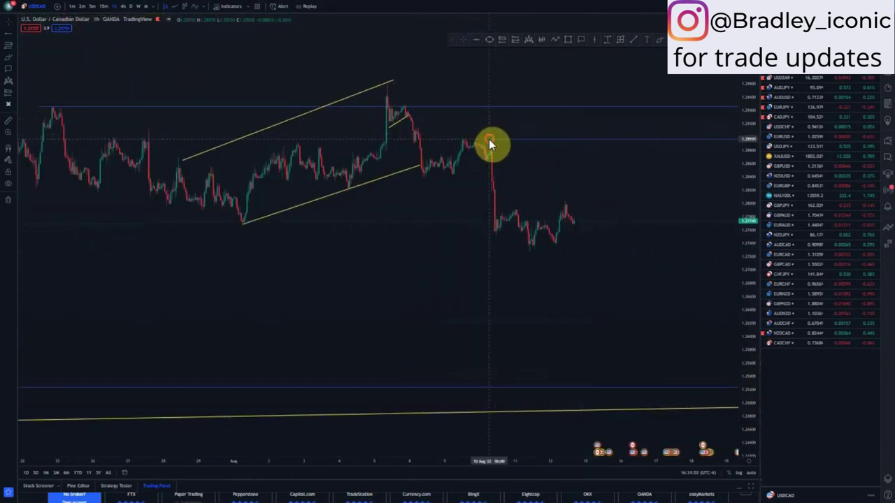
click(506, 207)
click(575, 202)
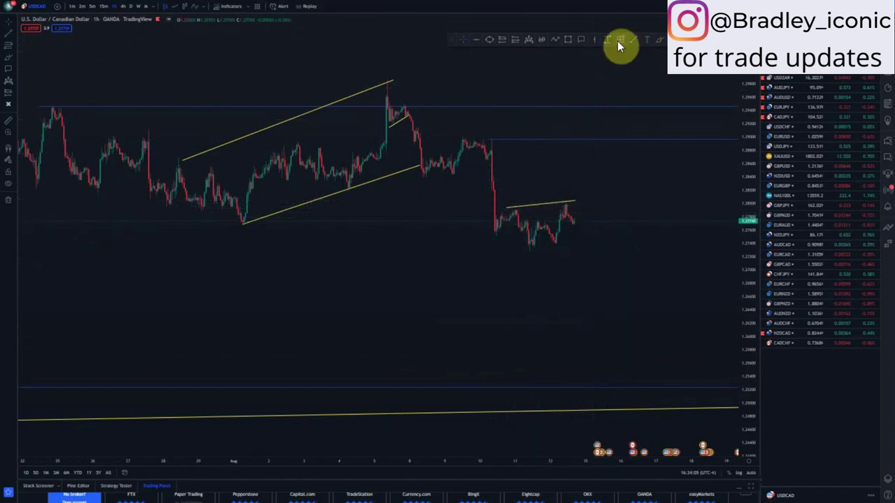
Draw a rising trend line under the consolidation's 11 and 12 August lows and adjust both of its endpoints.
click(628, 40)
click(522, 250)
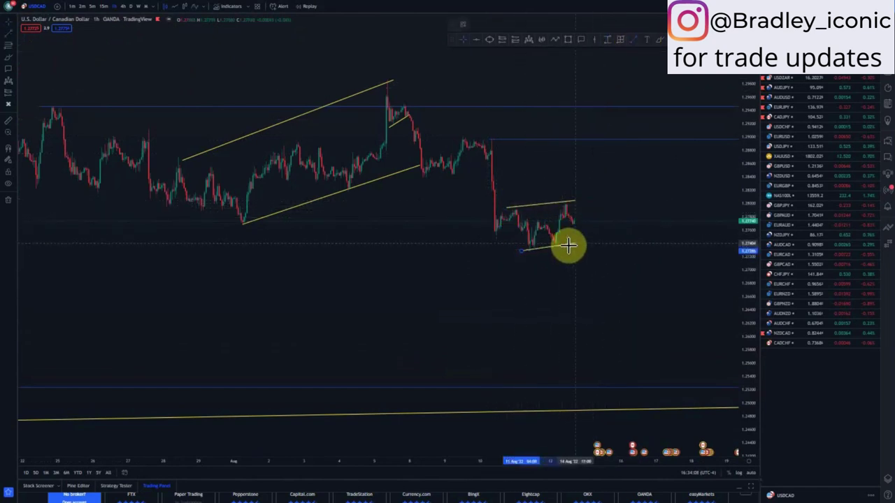
click(582, 242)
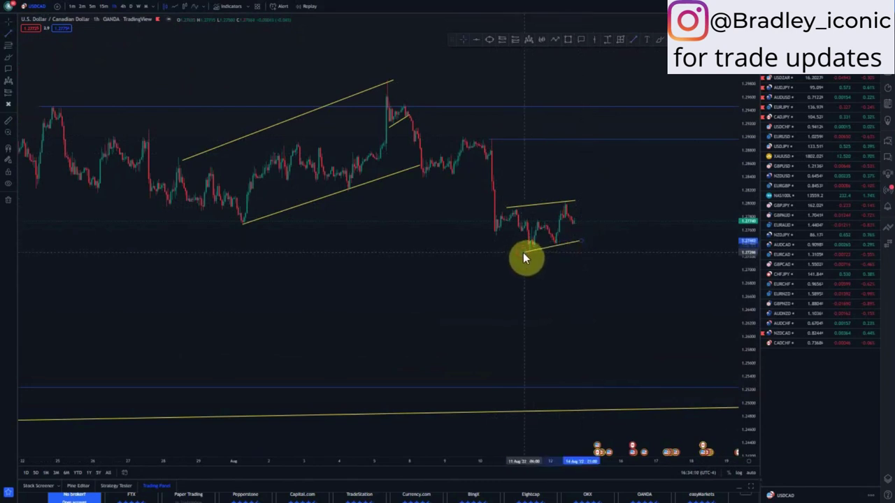
click(584, 256)
drag(581, 241, 579, 236)
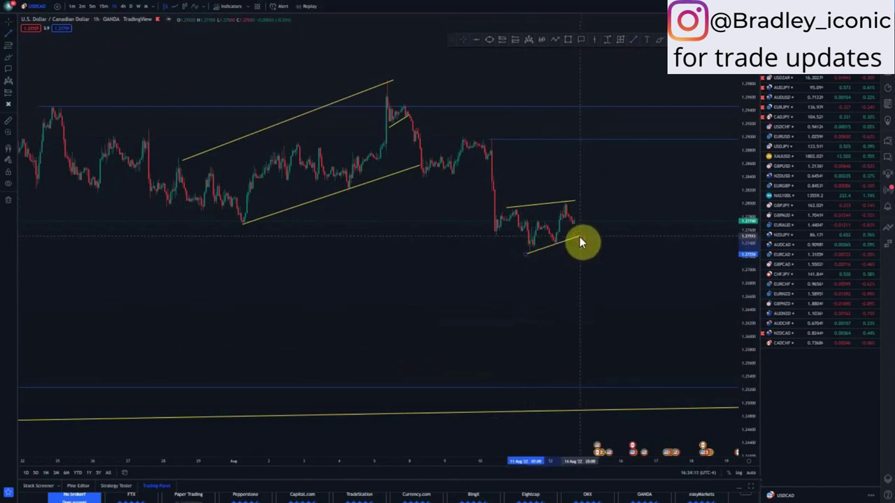
click(579, 269)
Switch to the 15-minute timeframe and refine the consolidation's upper and lower trend lines so they start at the first touched high and low.
click(105, 7)
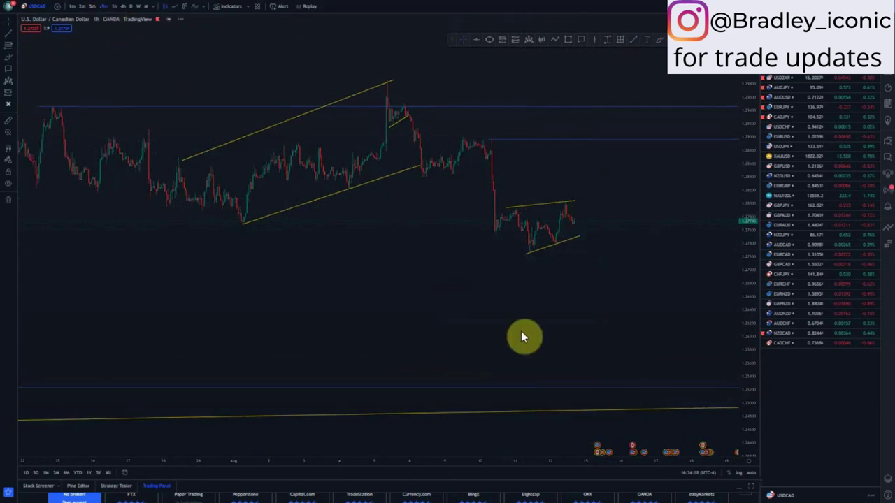
drag(729, 380, 689, 184)
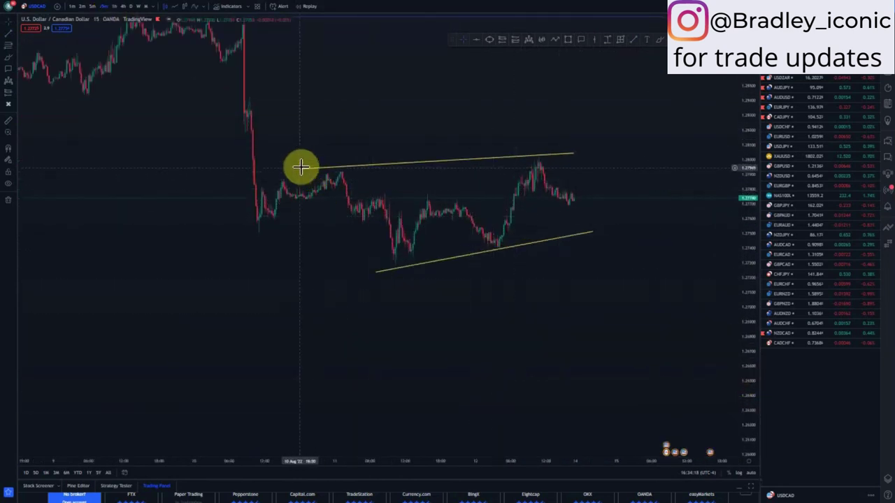
drag(300, 168, 338, 173)
click(460, 301)
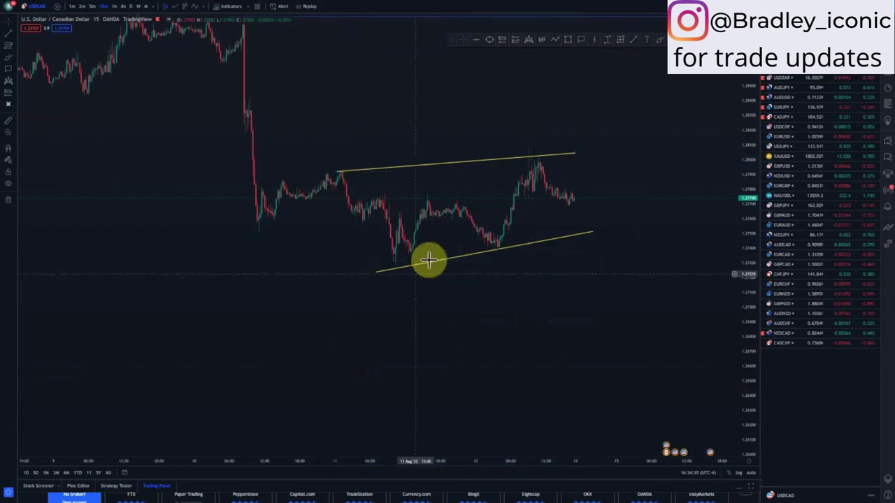
drag(382, 274, 389, 267)
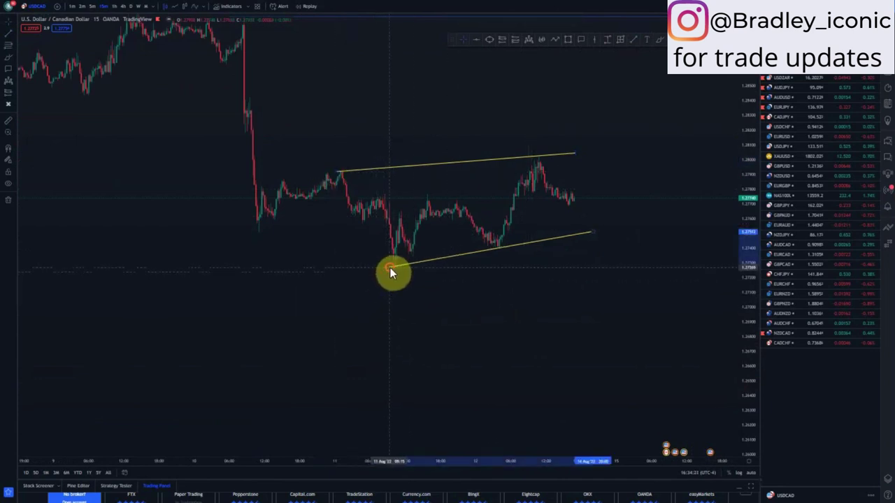
click(592, 233)
click(635, 82)
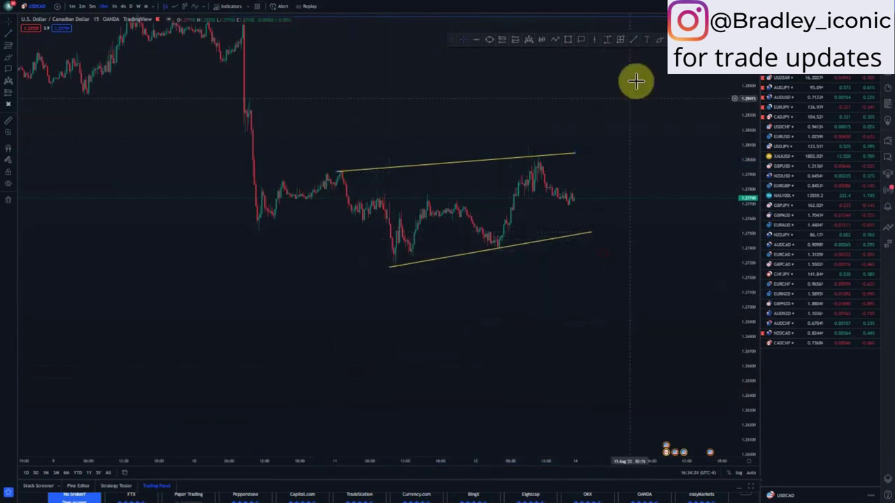
Draw a steep rising channel from two trend lines around the 12 August rally and place a horizontal ray at its high.
click(635, 41)
click(498, 248)
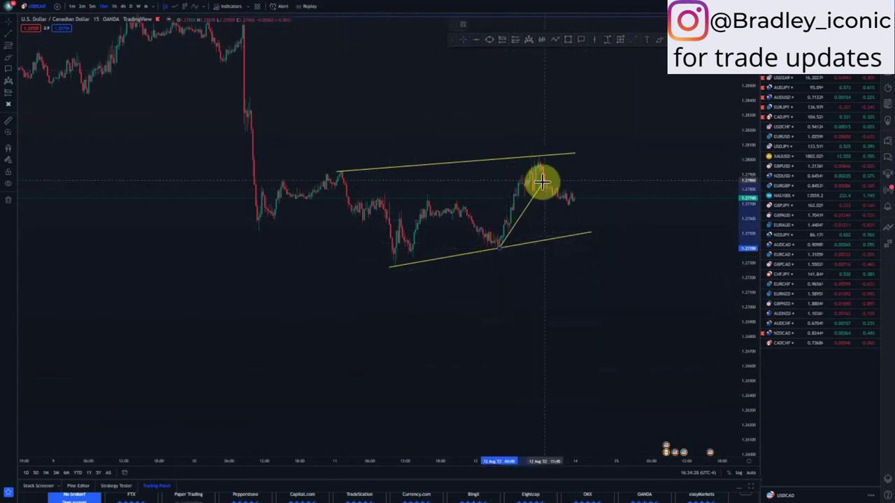
click(541, 171)
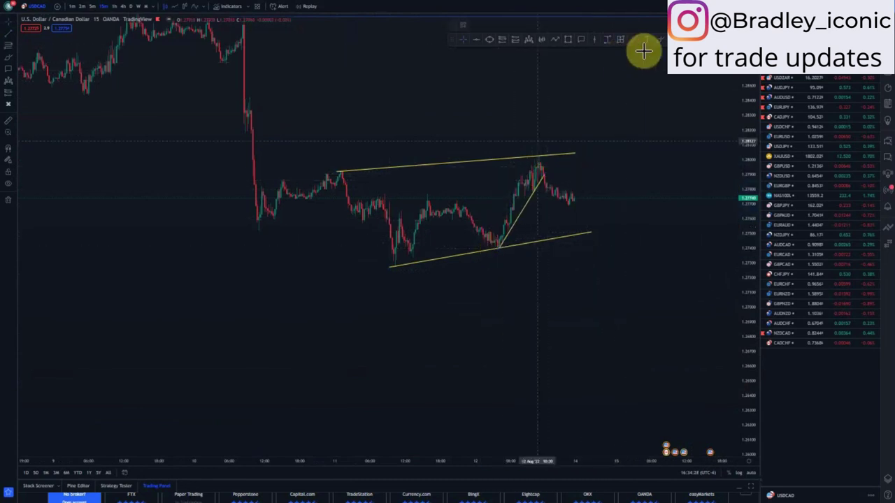
click(475, 225)
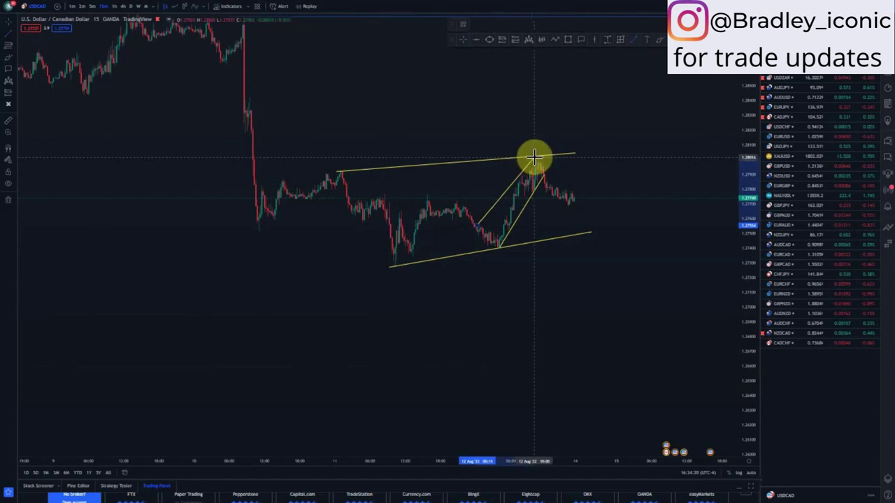
click(536, 158)
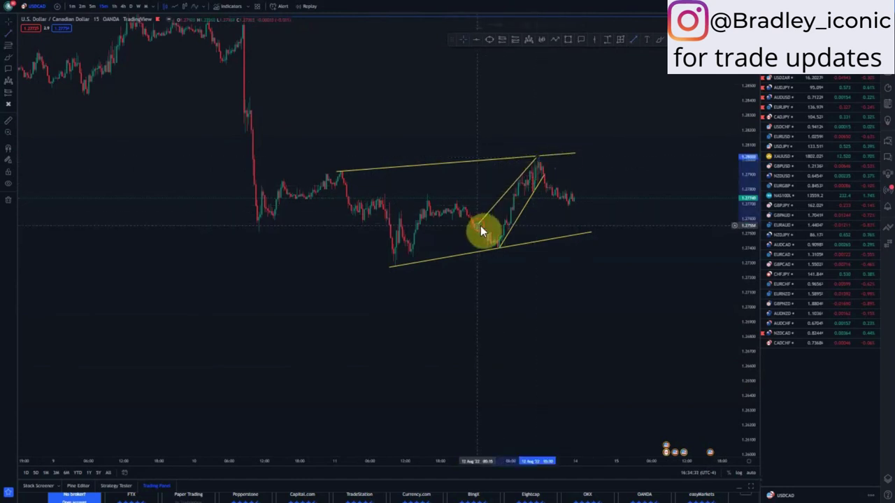
click(672, 41)
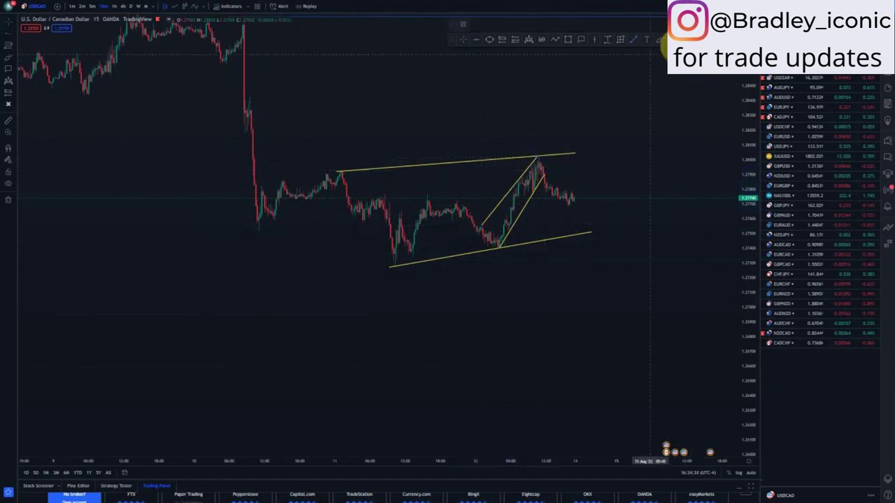
click(537, 158)
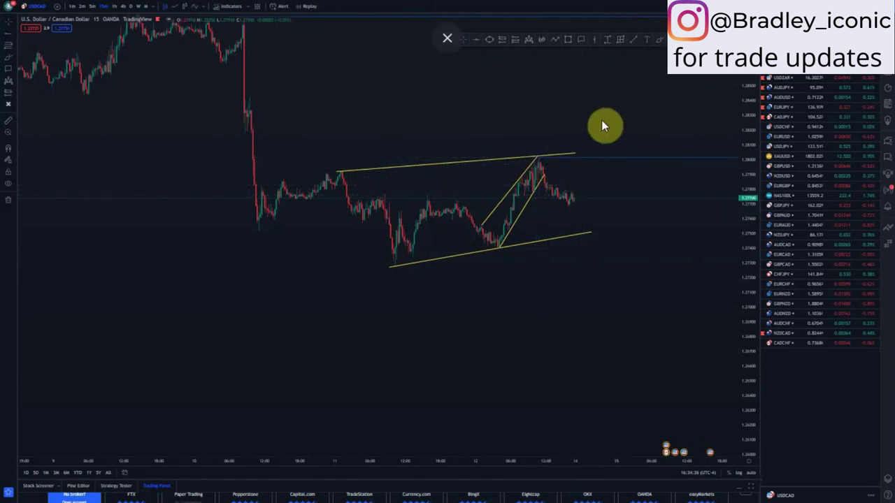
Sketch a freehand projection rising from the current price to the 12 August ray and falling below the consolidation to about 1.2704.
click(660, 43)
drag(574, 200, 599, 157)
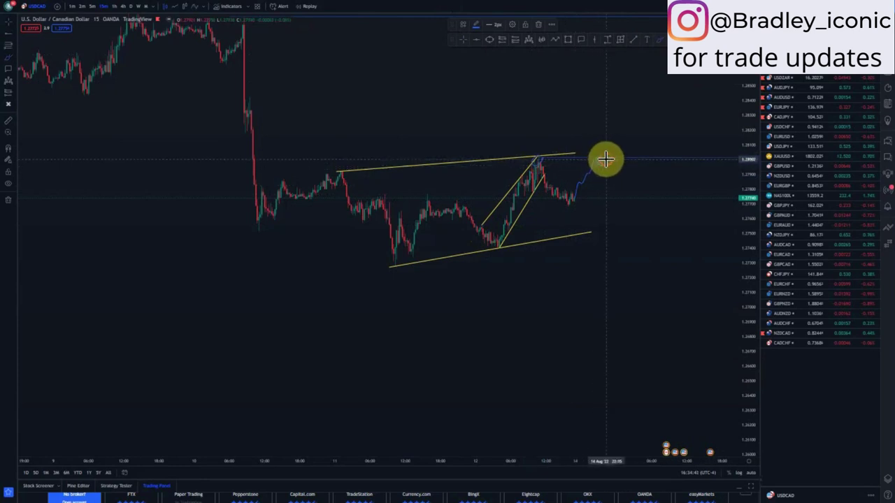
mouse_move(606, 160)
mouse_down()
mouse_move(639, 232)
mouse_move(653, 303)
mouse_up()
scroll(632, 339, down, 2)
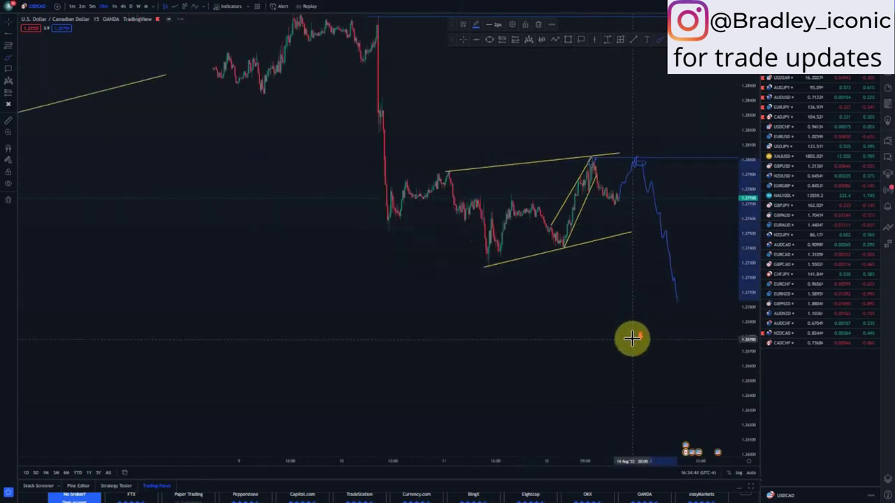
scroll(632, 339, down, 3)
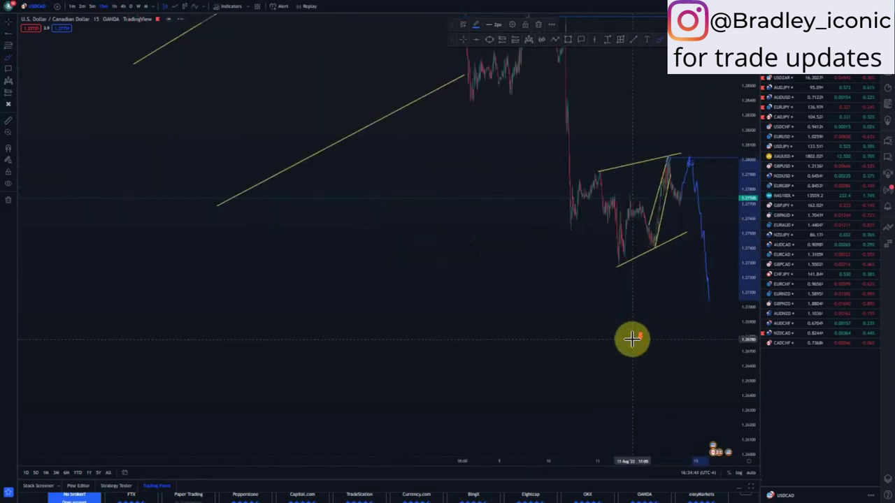
click(466, 42)
drag(515, 267, 448, 292)
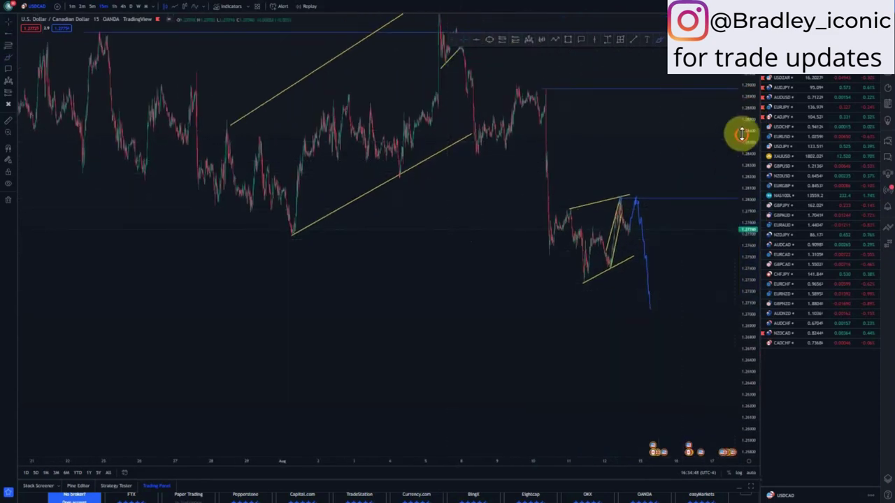
drag(749, 56, 781, 124)
Open the USDZAR chart on the weekly timeframe and reset its view to frame the price history from 2018 to 2022.
click(780, 77)
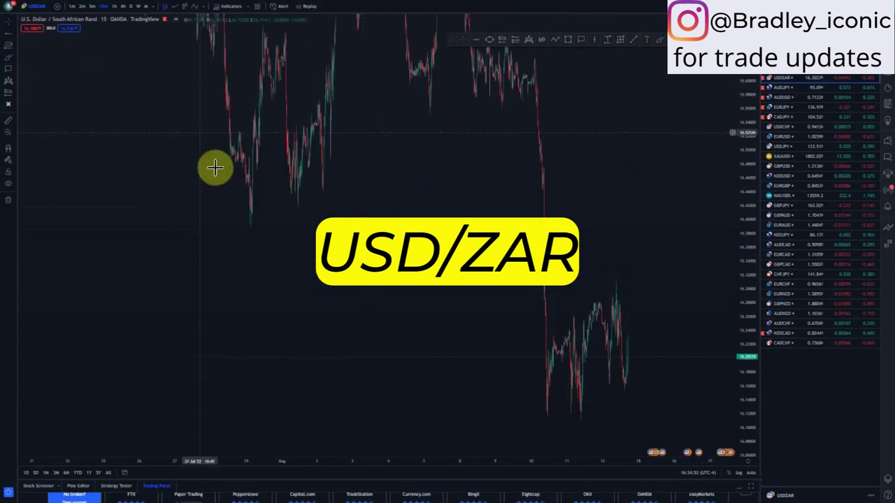
click(137, 7)
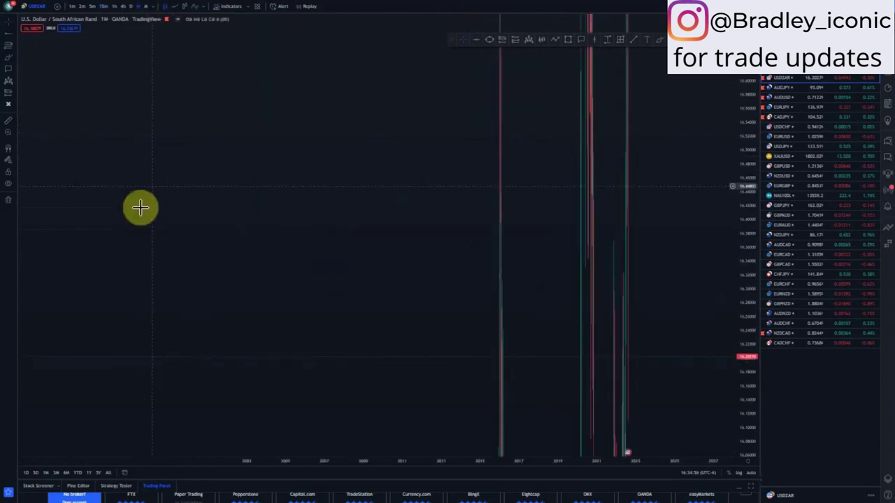
right_click(340, 168)
click(383, 180)
scroll(418, 245, up, 2)
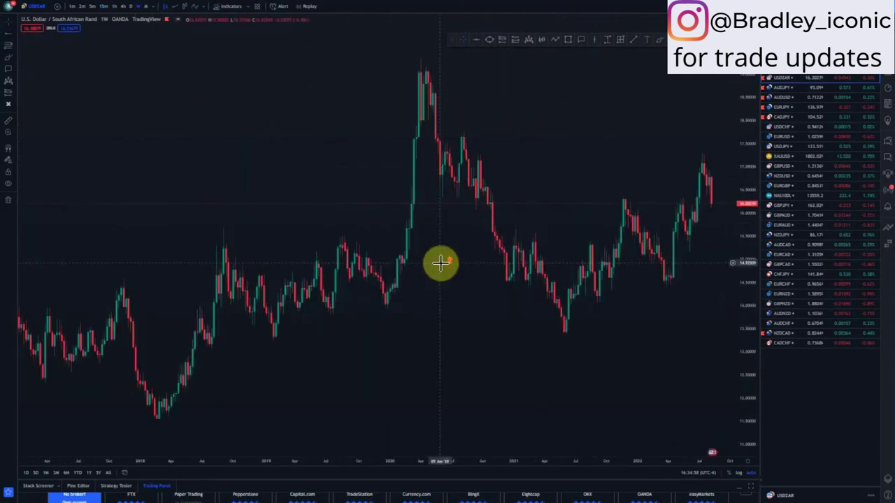
drag(587, 269, 506, 318)
drag(752, 108, 748, 227)
drag(607, 327, 540, 348)
scroll(537, 357, down, 1)
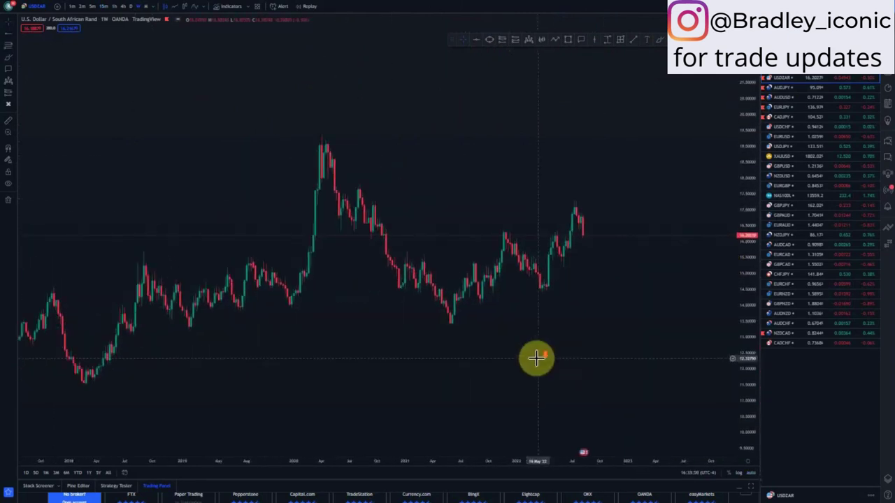
Draw a rising channel from two trend lines, one over the March 2021 to July 2022 highs and one under the mid-2021 and 2022 lows.
click(635, 40)
click(646, 46)
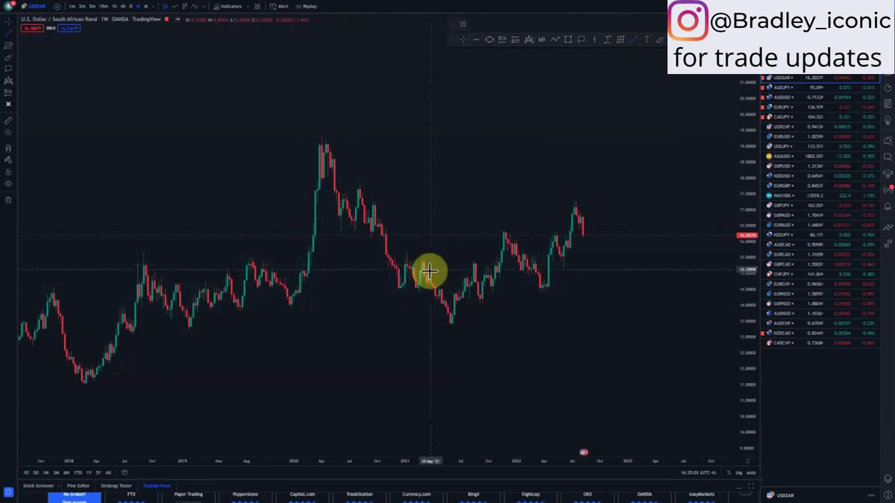
click(420, 256)
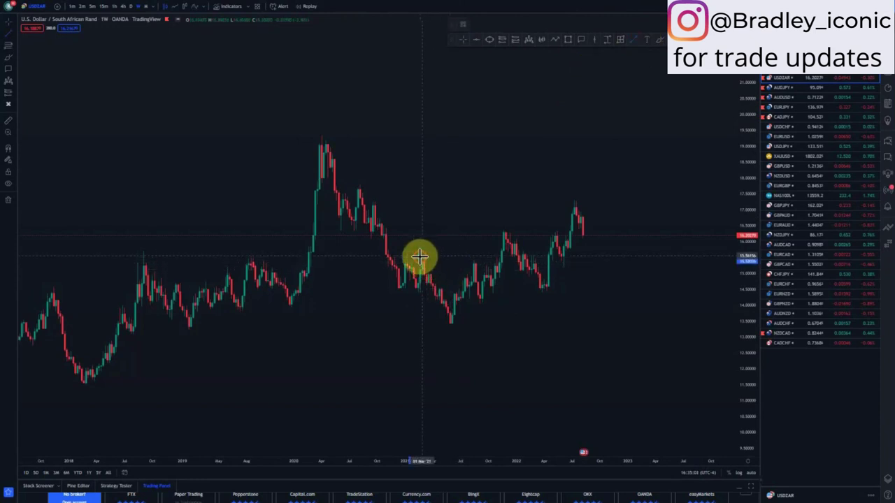
click(570, 207)
click(639, 43)
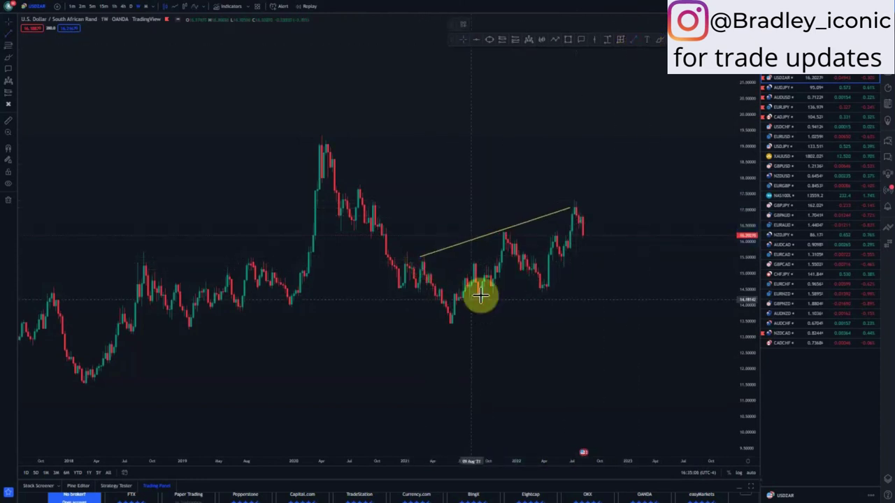
click(451, 322)
click(598, 273)
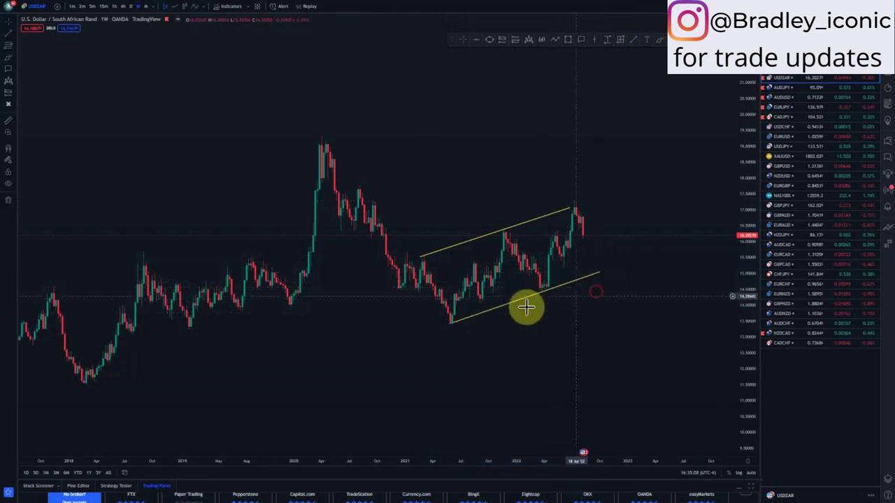
Place horizontal rays at the two lower highs after the 2020 peak and at the mid-2021 low where the channel starts.
scroll(458, 336, down, 6)
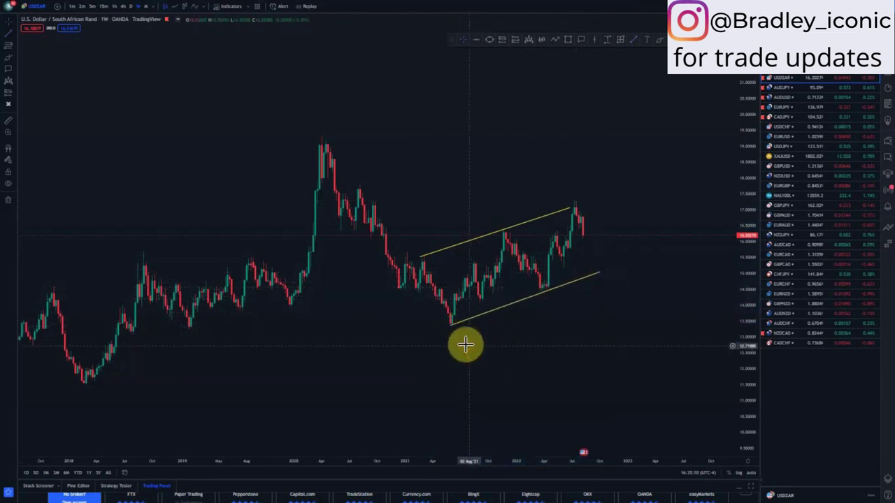
drag(686, 339, 623, 360)
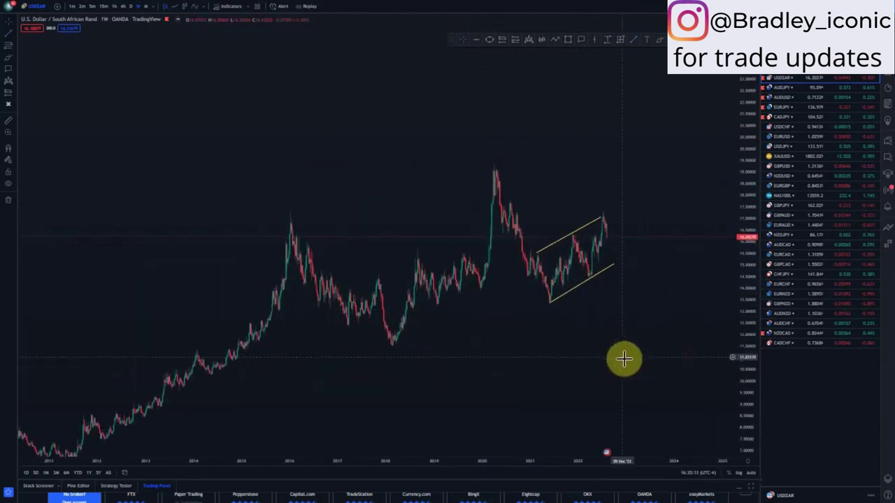
click(517, 212)
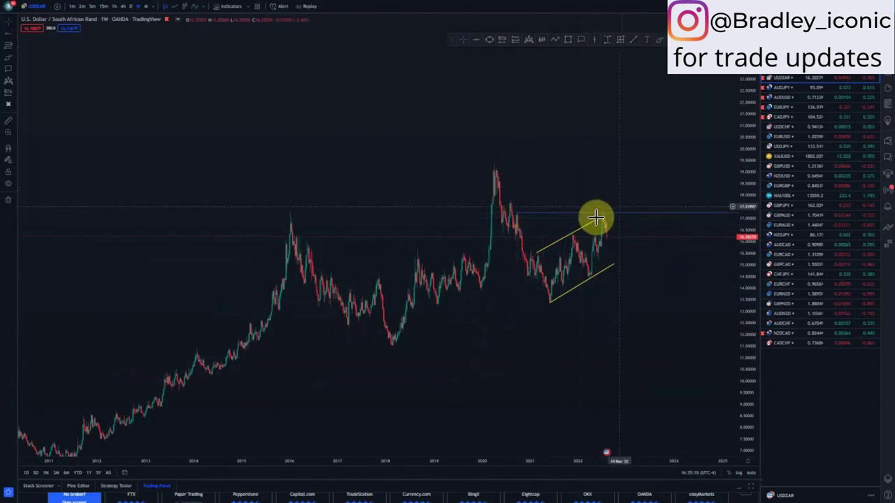
click(510, 203)
drag(568, 328, 530, 320)
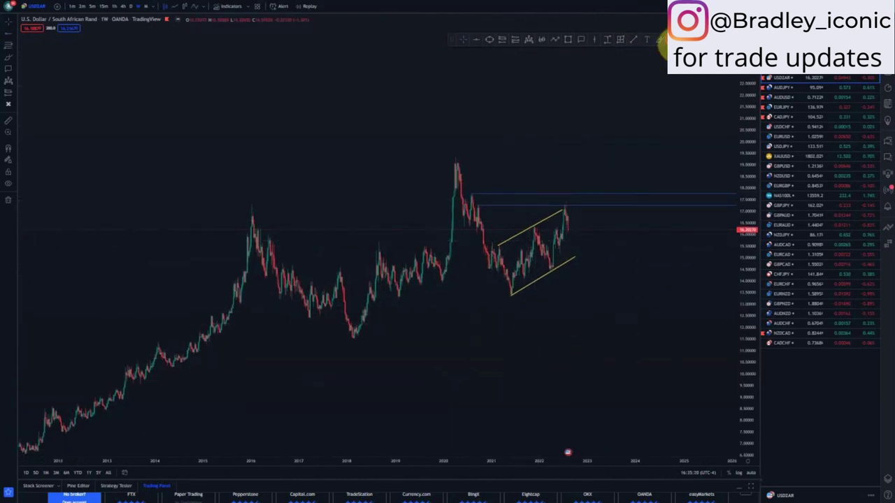
click(686, 40)
click(519, 305)
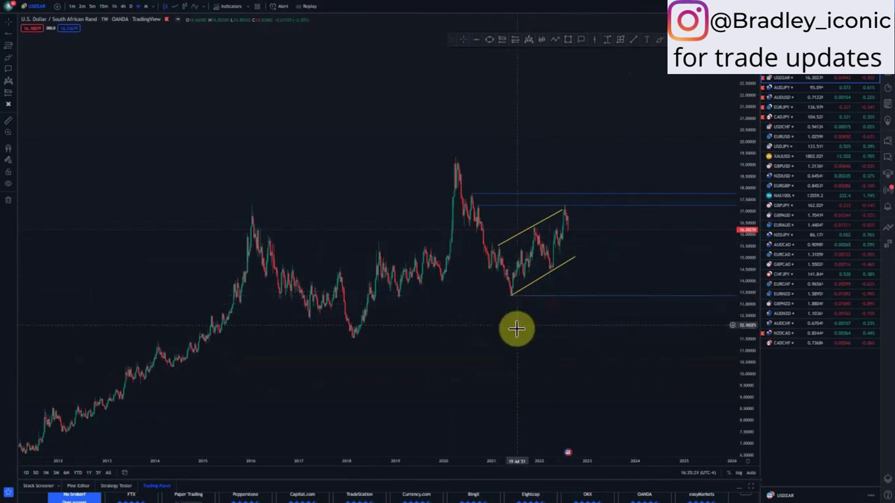
Switch the USDZAR chart to the daily timeframe and frame the marked channel.
click(129, 7)
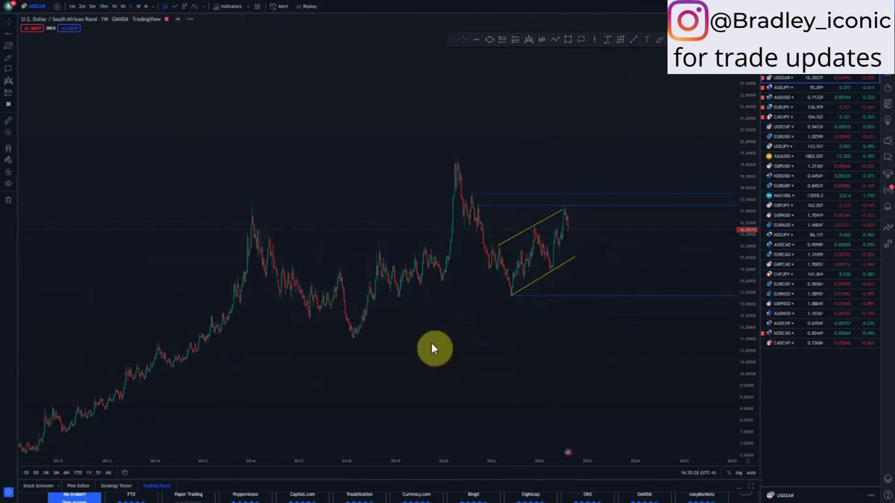
drag(745, 403, 742, 279)
drag(664, 273, 645, 289)
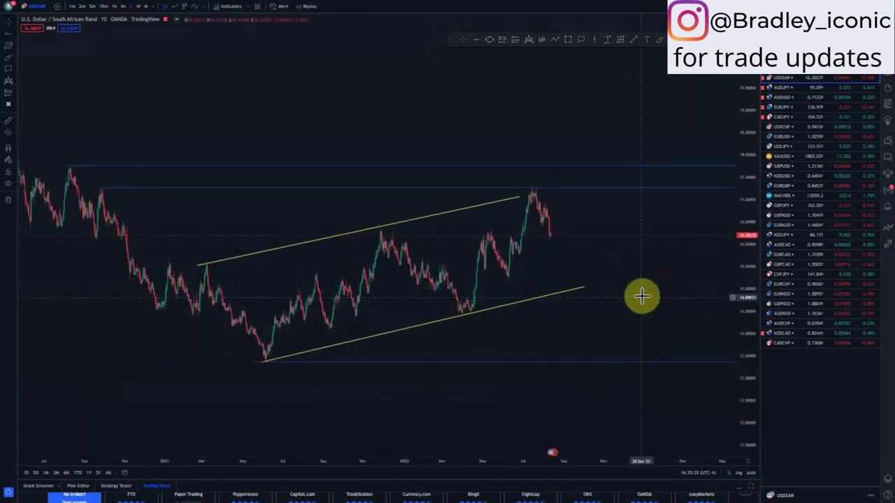
Draw a steeper inner rising channel: one trend line over the March and May–June 2022 highs, one from the April 2022 low under the June low.
scroll(626, 305, up, 1)
scroll(614, 303, down, 2)
drag(543, 197, 548, 200)
scroll(681, 273, up, 2)
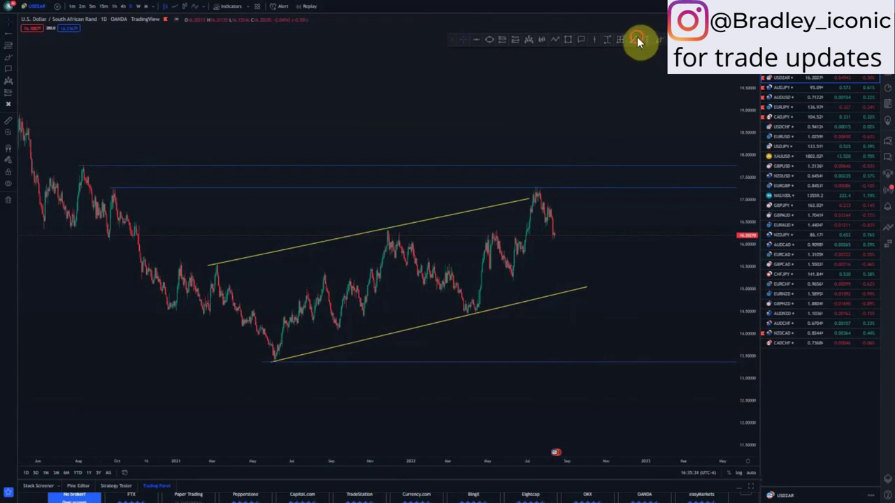
click(448, 265)
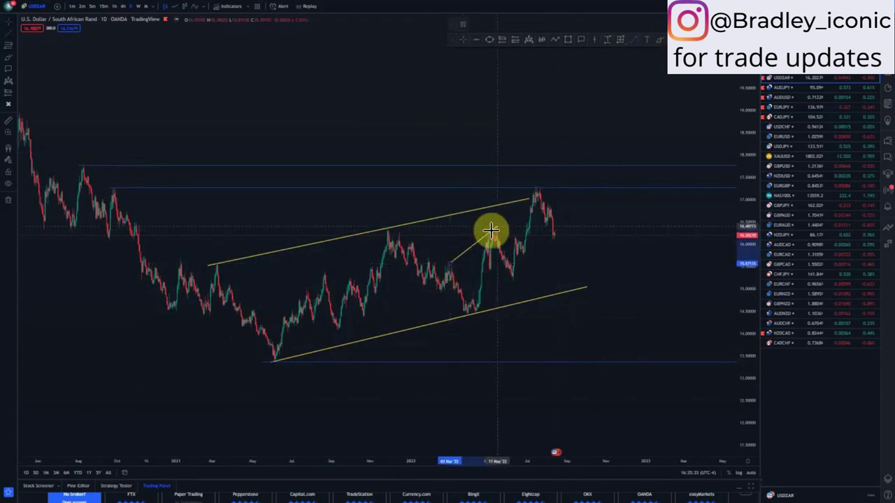
click(526, 205)
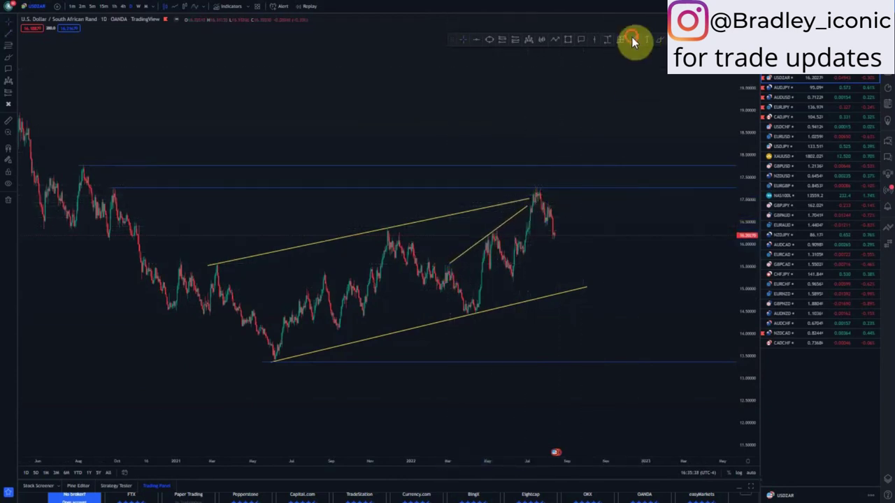
click(475, 310)
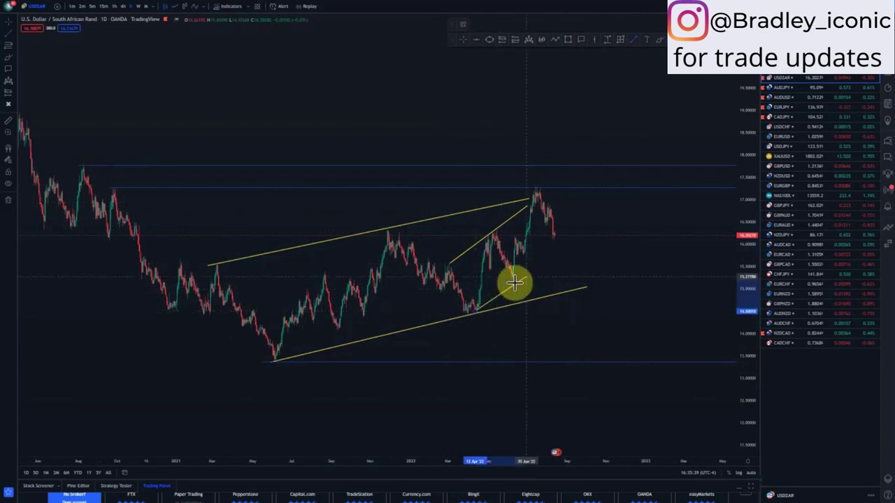
click(557, 245)
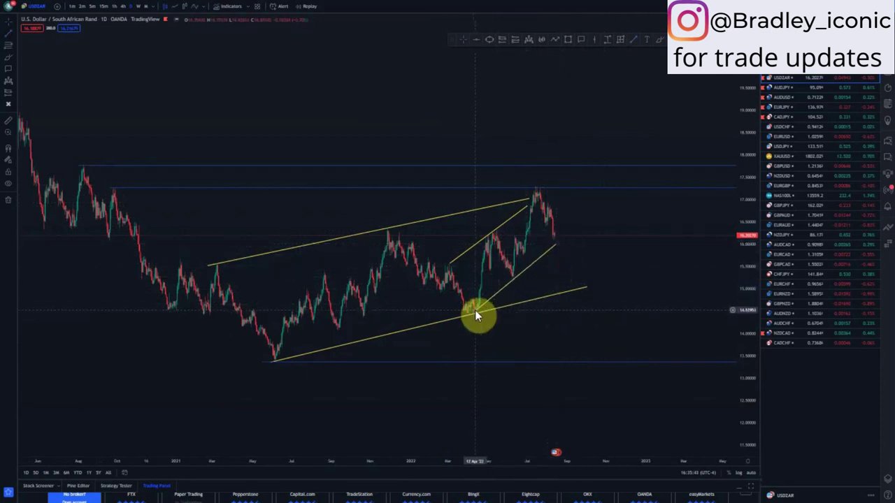
drag(475, 309, 475, 313)
click(553, 280)
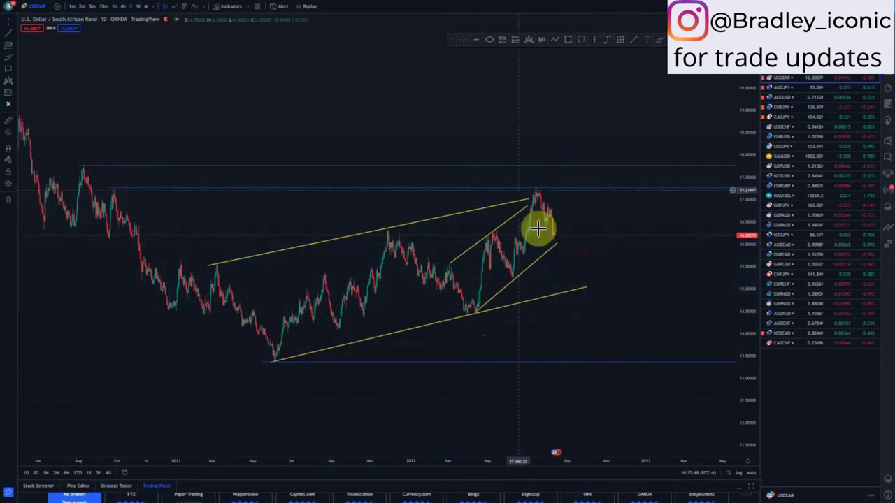
scroll(611, 272, down, 2)
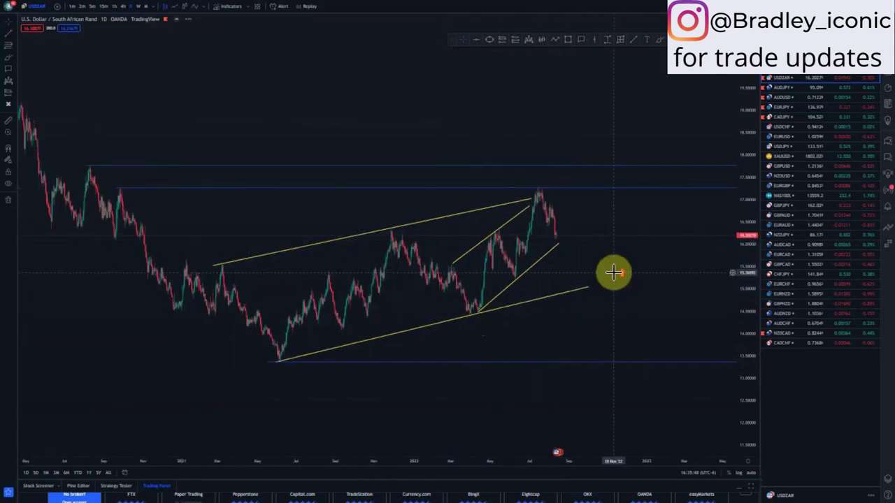
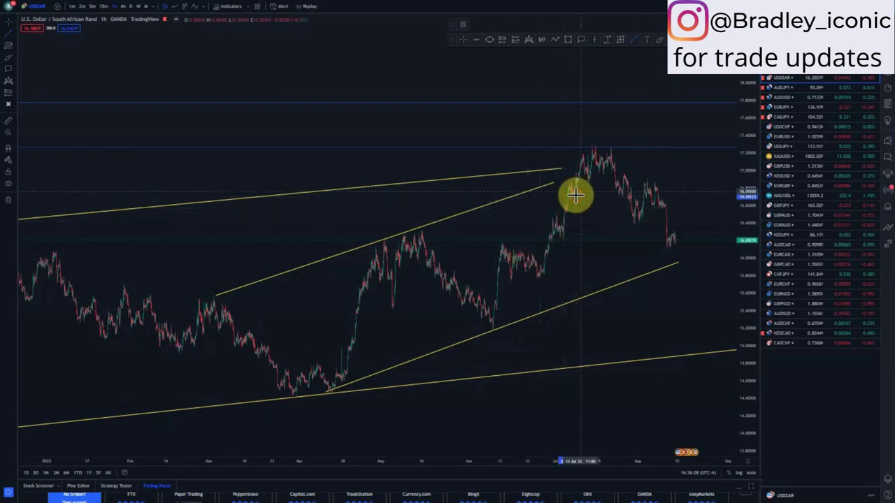
Draw a short rising trend line on the hourly chart under the July 2022 top, from about 7 July to 22 July.
click(612, 167)
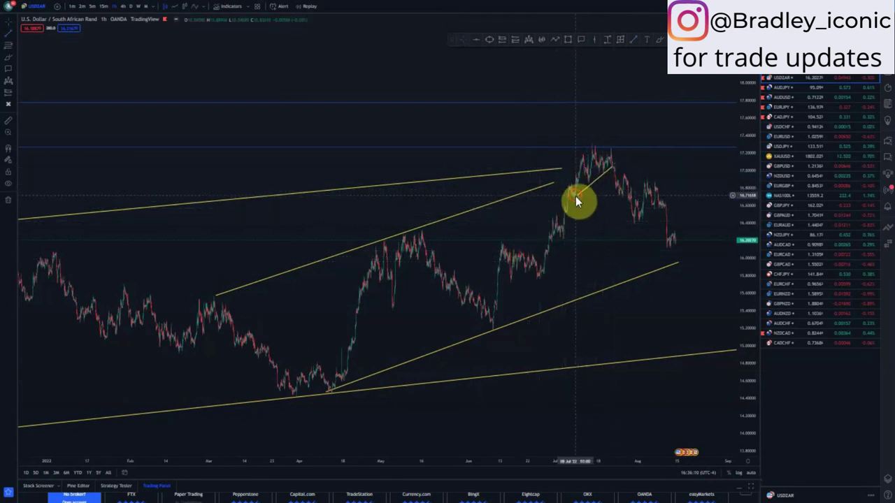
click(575, 196)
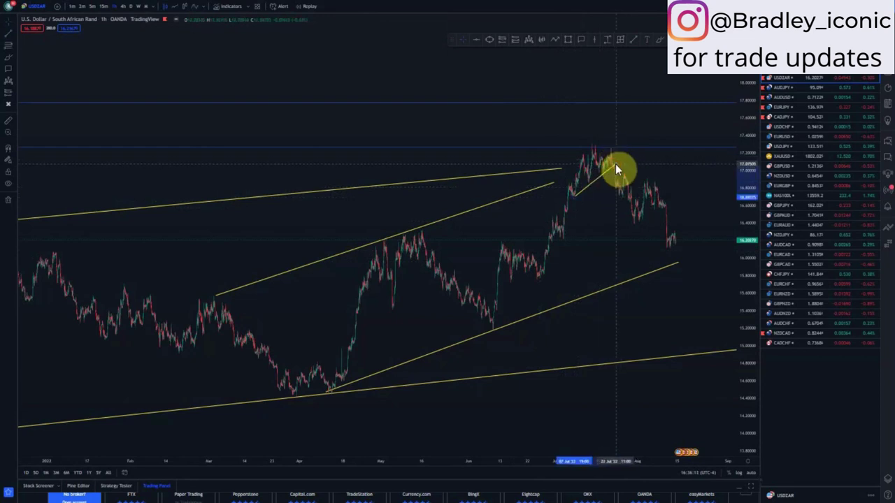
Try outlining the July 2022 top with a head and shoulders pattern, and delete the pattern.
click(528, 39)
click(574, 183)
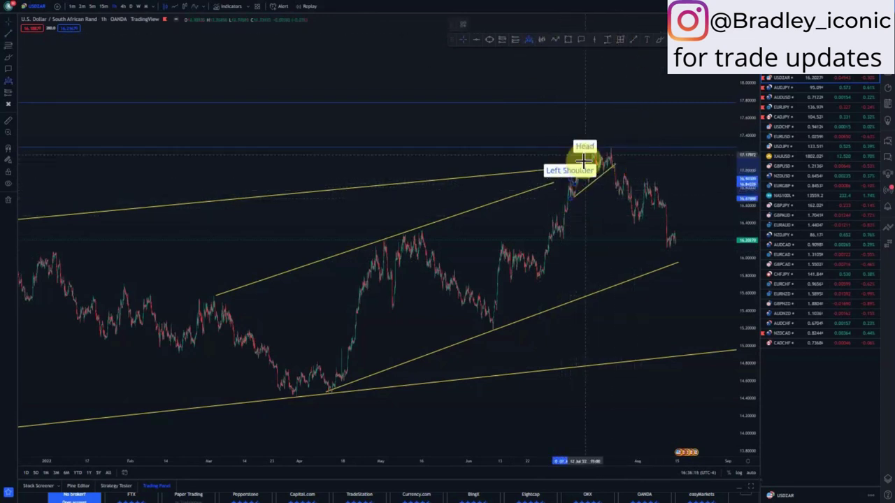
click(588, 142)
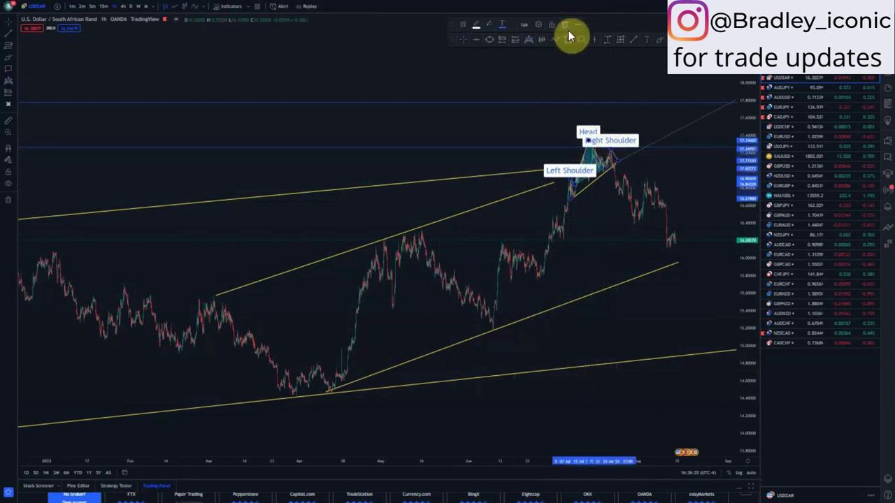
click(565, 25)
Bracket the consolidation after the 10 August 2022 drop with two short rising trend lines, one above and one below price.
scroll(618, 313, up, 6)
scroll(613, 329, up, 2)
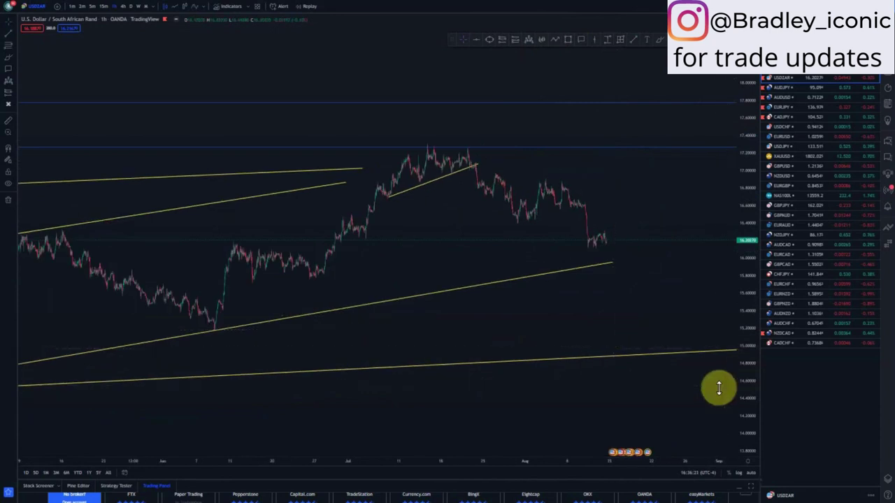
drag(748, 374, 745, 319)
scroll(571, 319, up, 4)
drag(522, 331, 632, 330)
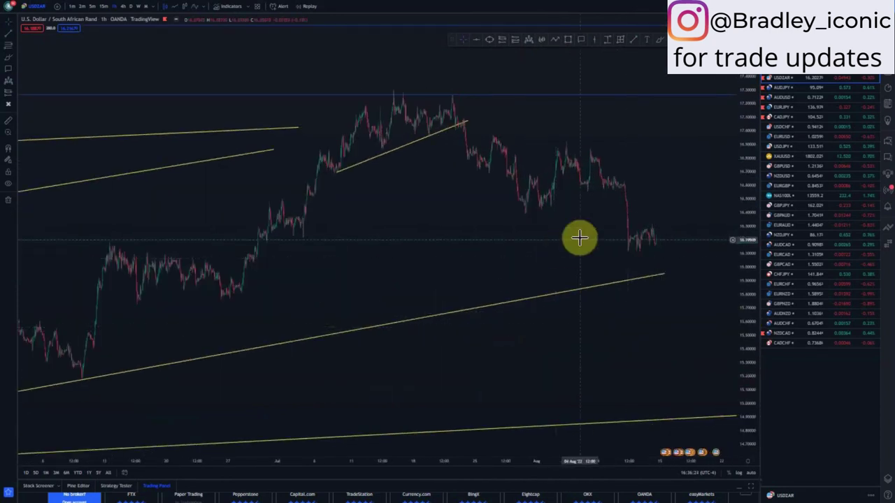
scroll(615, 258, up, 3)
drag(742, 375, 731, 281)
drag(675, 291, 660, 298)
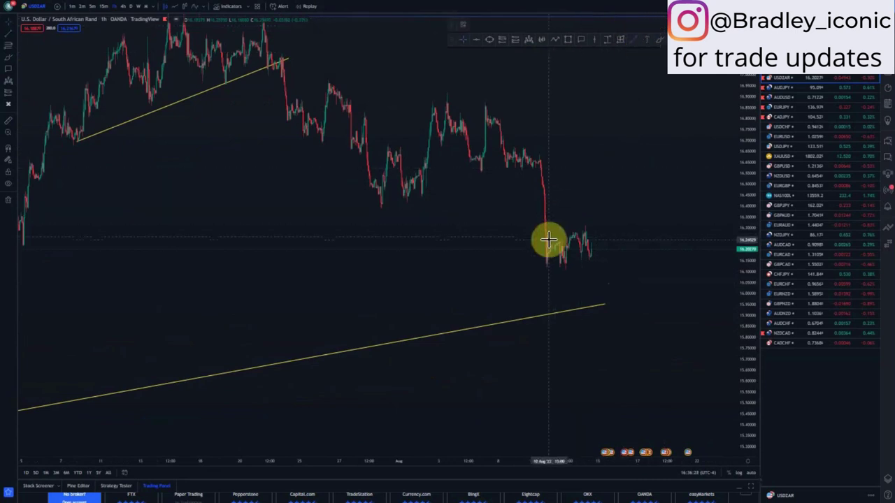
click(548, 240)
click(589, 224)
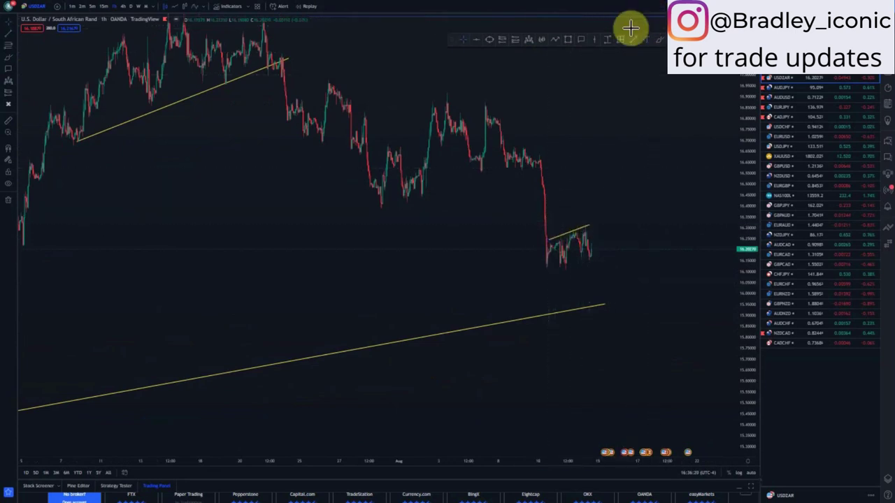
click(551, 272)
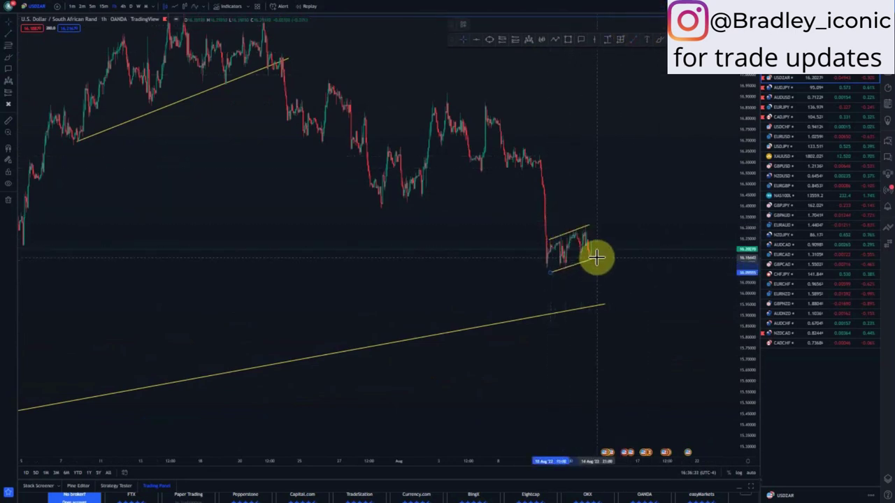
click(598, 259)
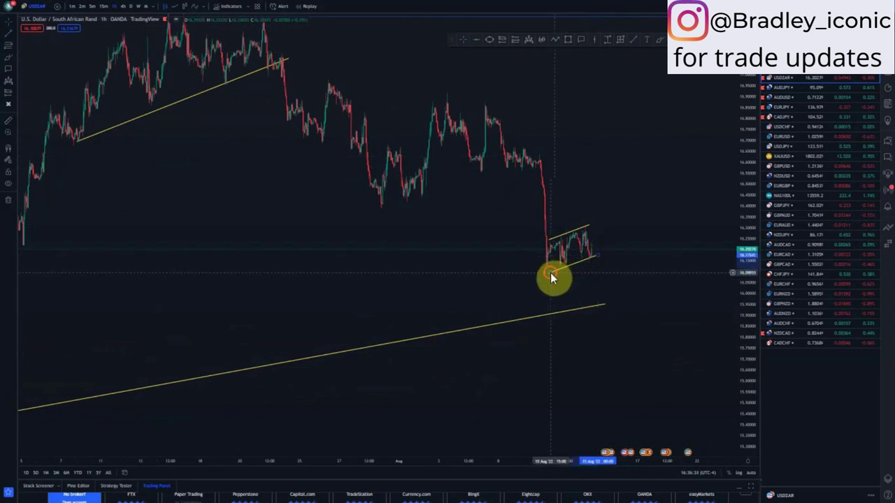
Extend the small channel's upper line and mark the zone near it, around 16.30, with a horizontal ray and a small rectangle.
scroll(664, 264, up, 2)
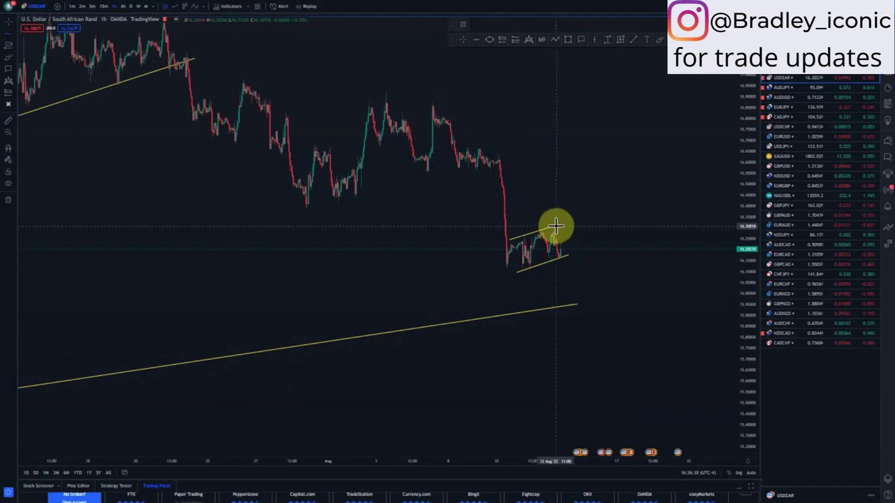
drag(555, 226, 570, 221)
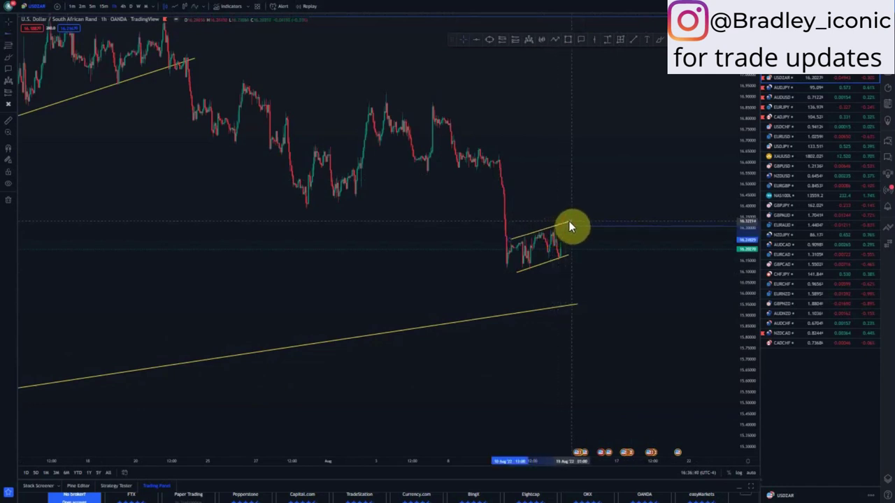
click(567, 39)
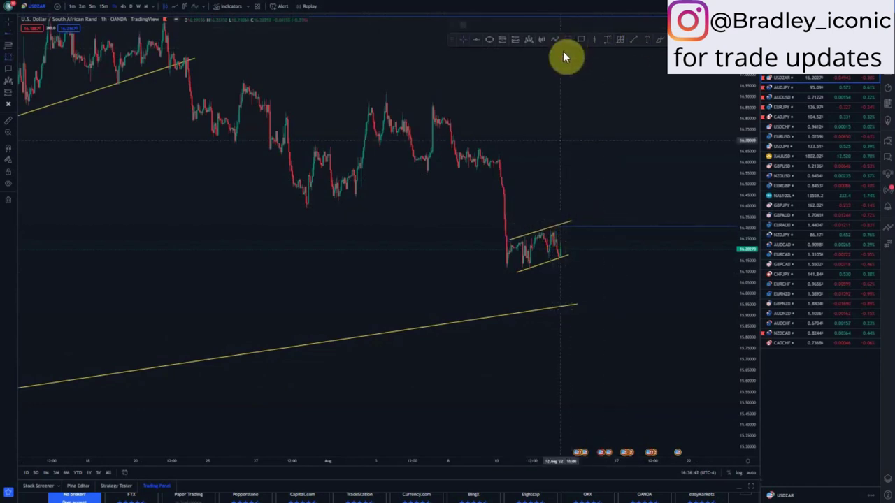
click(565, 229)
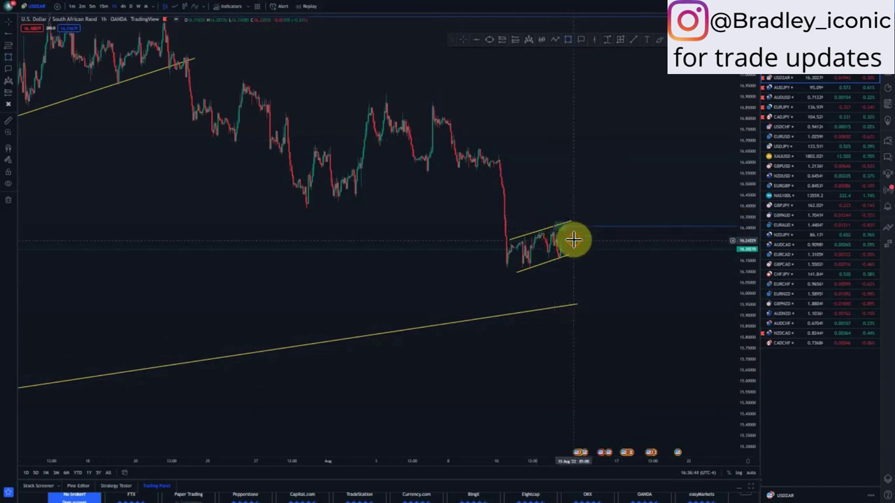
Place a short position at the small channel's upper line with entry at about 16.28 and stop at about 16.37.
click(503, 41)
click(562, 245)
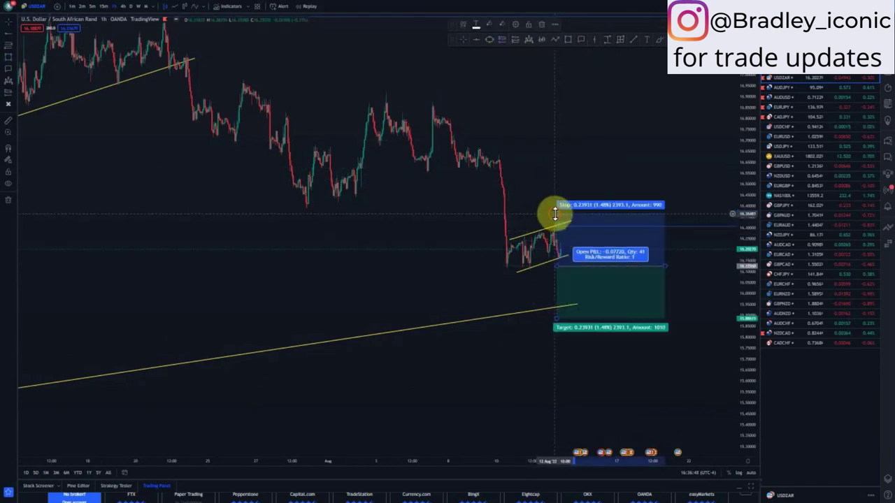
drag(556, 214, 555, 217)
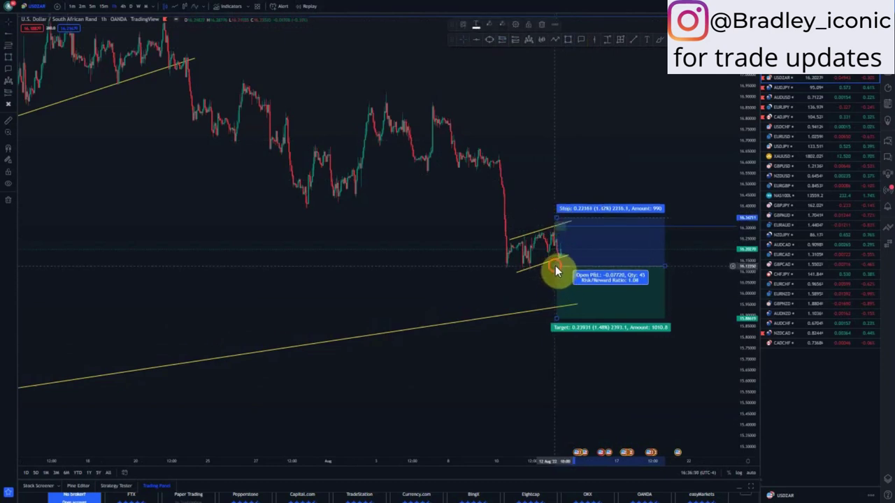
drag(556, 265, 555, 262)
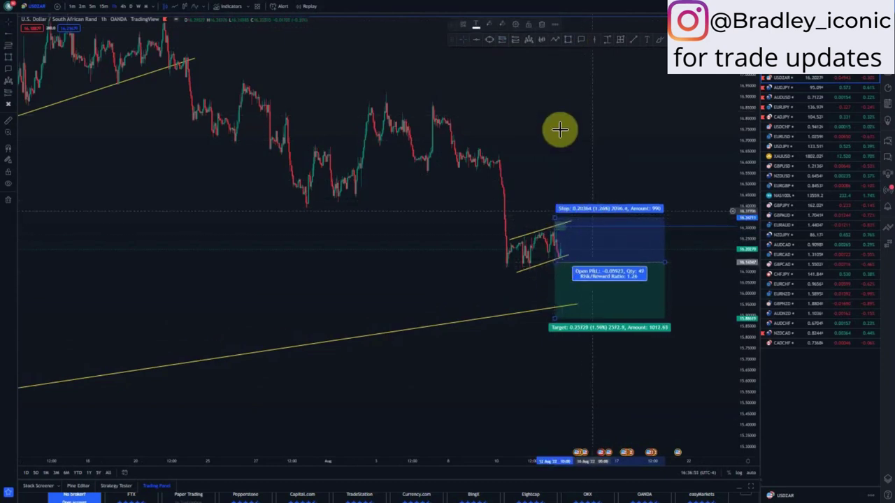
drag(597, 238, 593, 217)
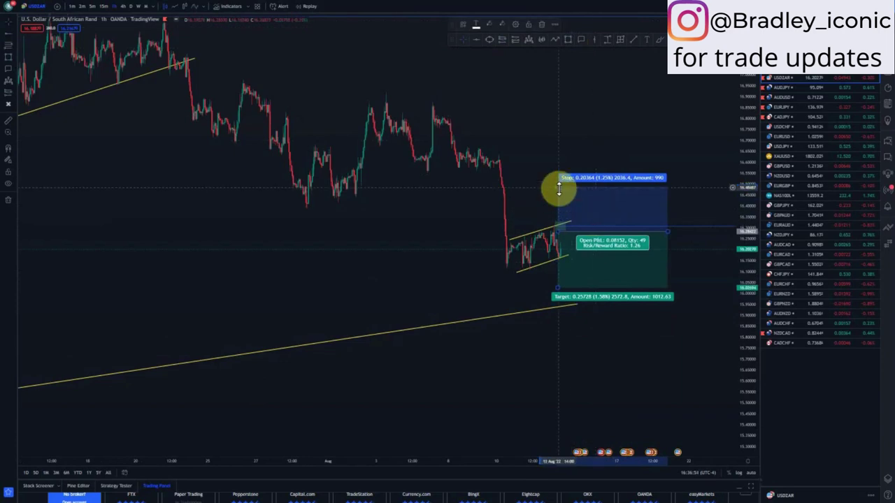
drag(560, 188, 563, 207)
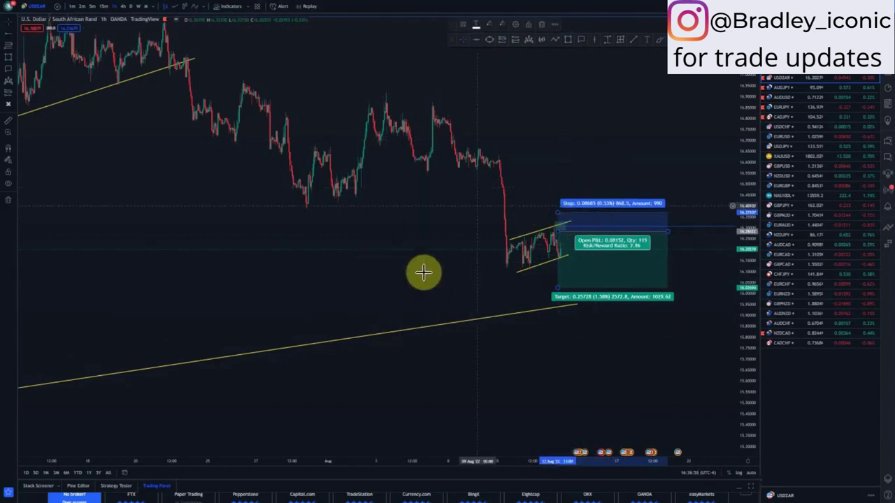
Lower the short position's target to the large channel's lower trend line, at about 14.89.
scroll(438, 460, down, 6)
drag(580, 451, 357, 343)
scroll(358, 343, down, 7)
drag(744, 172, 742, 270)
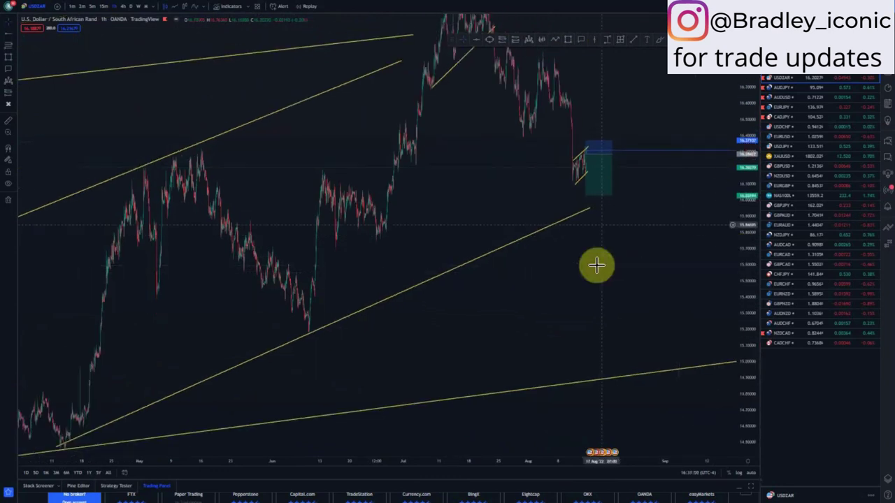
drag(586, 195, 572, 379)
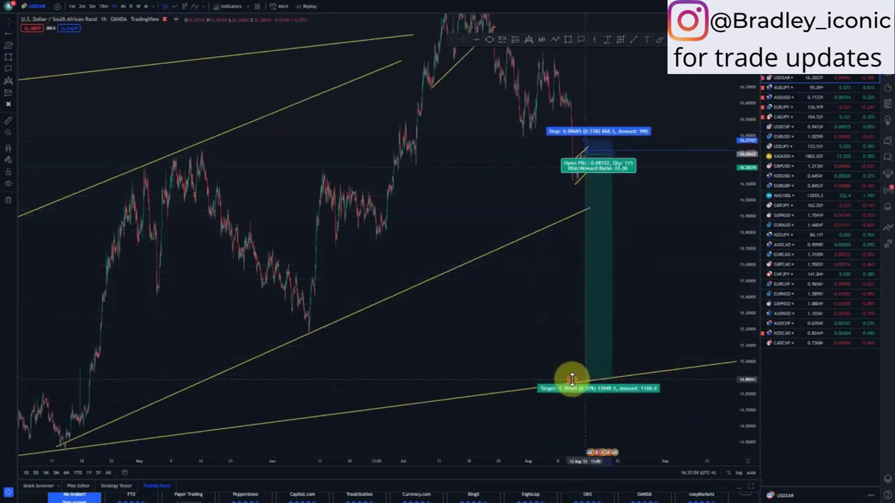
scroll(520, 376, down, 3)
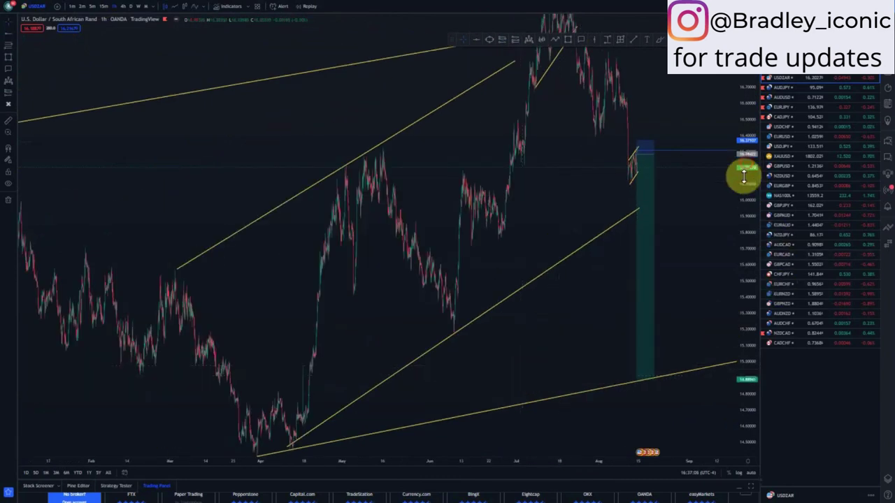
Switch the USDZAR chart to the 4-hour timeframe and lower the short position's target to the horizontal ray at the mid-2021 low.
drag(744, 177, 743, 265)
click(122, 6)
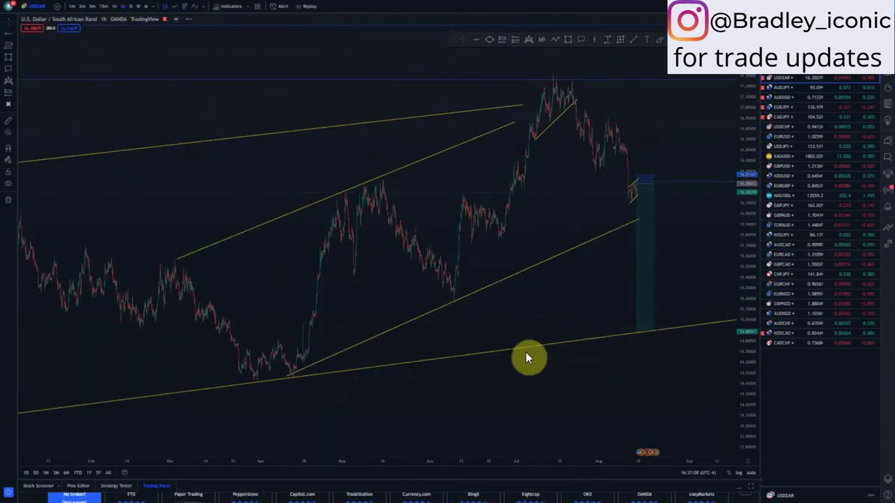
drag(747, 144, 743, 286)
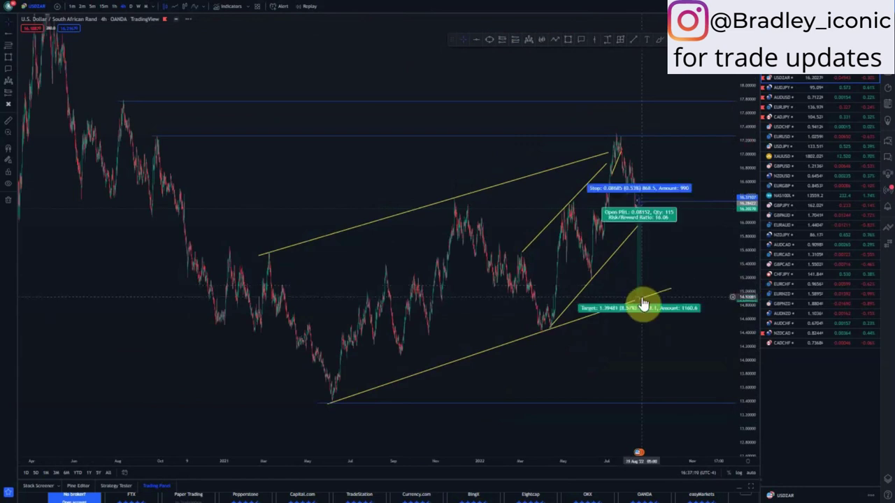
drag(638, 296, 637, 404)
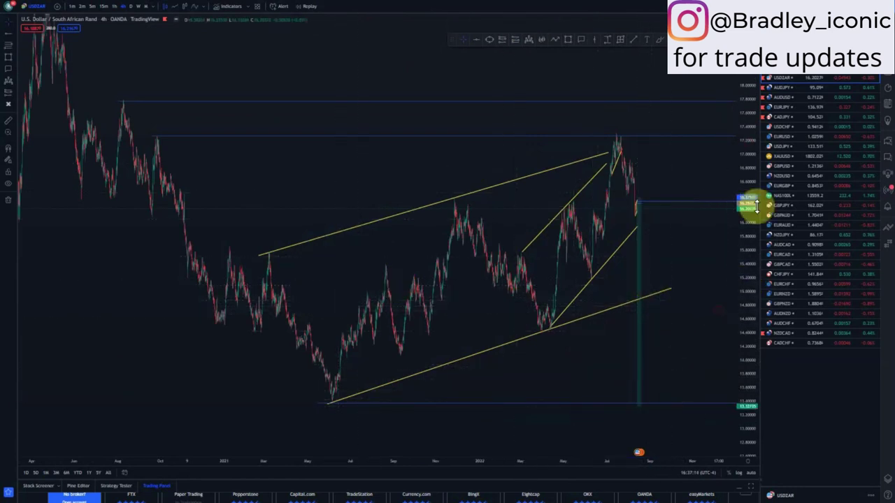
drag(753, 206, 745, 270)
Open the AUDJPY chart with its view reset and clear its drawings.
click(783, 87)
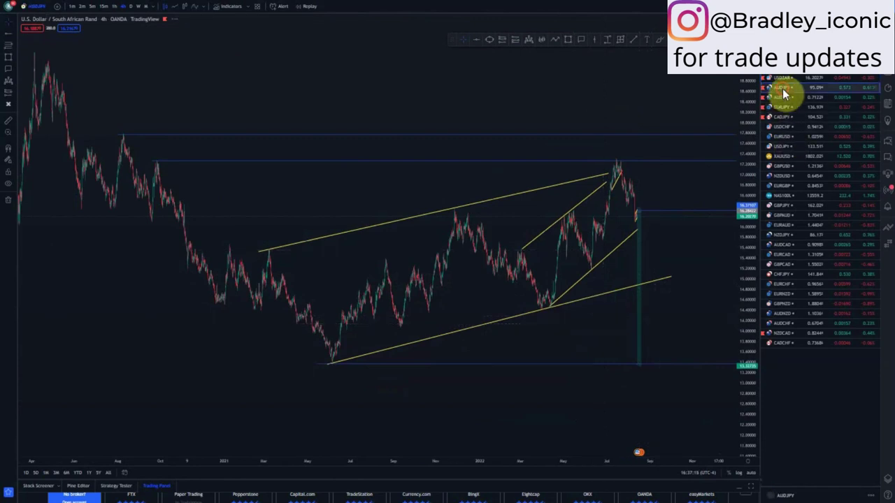
right_click(455, 180)
click(465, 188)
click(9, 200)
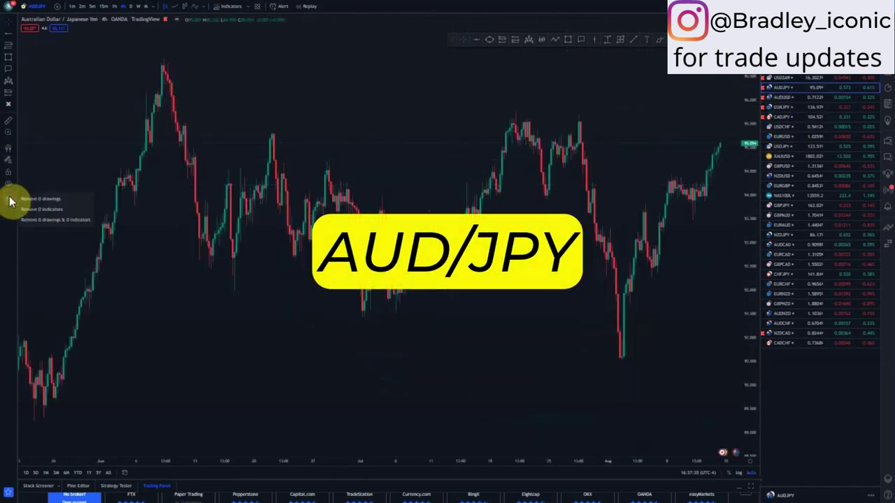
Clear the AUDJPY chart's drawings and switch it to the weekly timeframe.
click(54, 199)
click(137, 6)
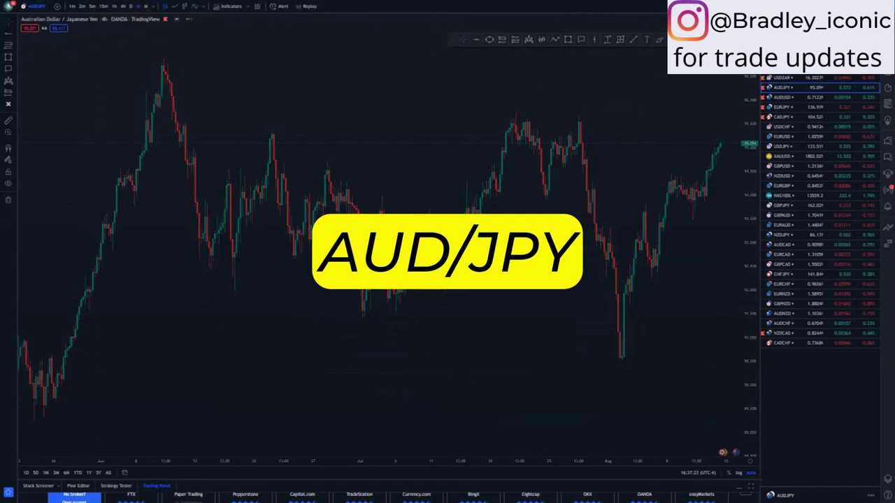
drag(743, 160, 739, 315)
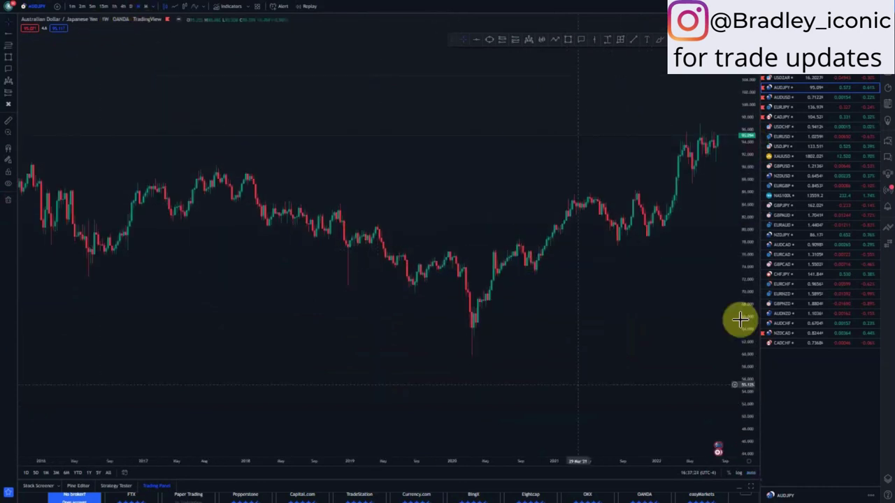
Draw horizontal rays at the mid-2015 high, at about 97, and at the 2020 low, at about 60.
drag(416, 460, 592, 468)
drag(671, 390, 588, 388)
scroll(587, 388, down, 3)
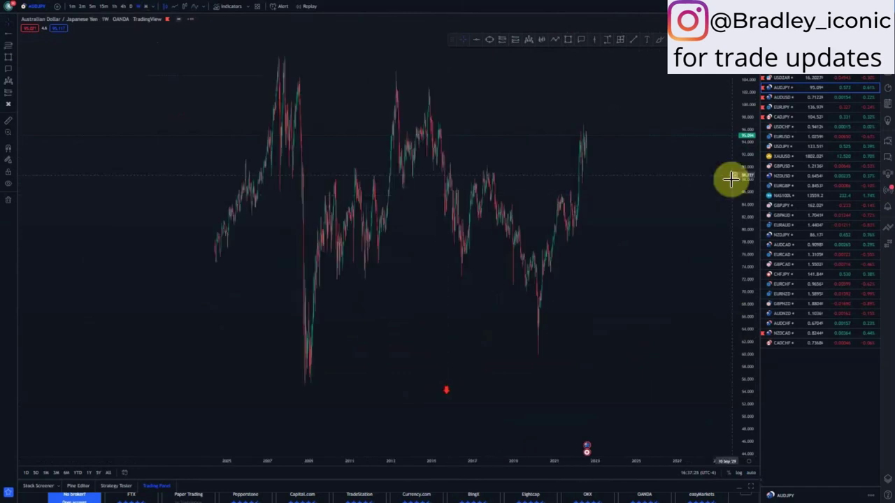
drag(742, 87, 741, 171)
scroll(483, 339, up, 2)
drag(480, 339, 637, 347)
scroll(636, 349, up, 5)
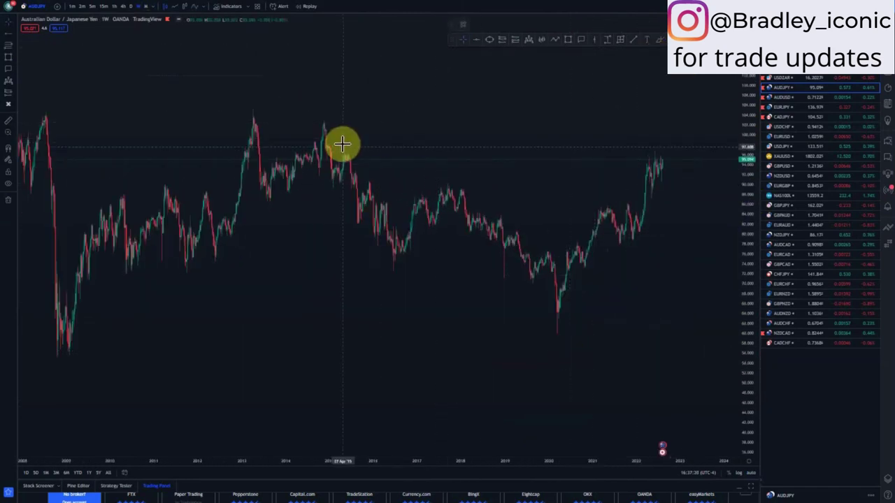
click(468, 177)
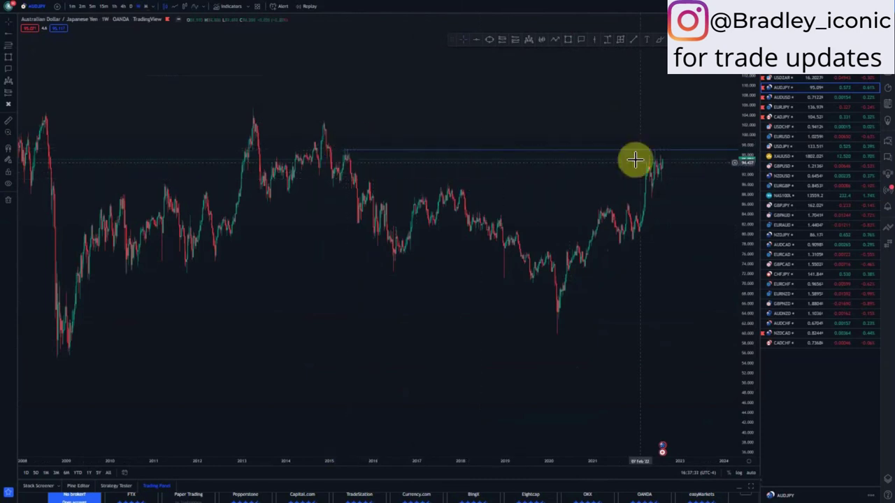
click(554, 334)
click(608, 311)
Switch the chart to the daily timeframe and draw a rising trend line across the highs from October 2021 to June 2022.
drag(743, 219, 743, 252)
drag(698, 281, 684, 300)
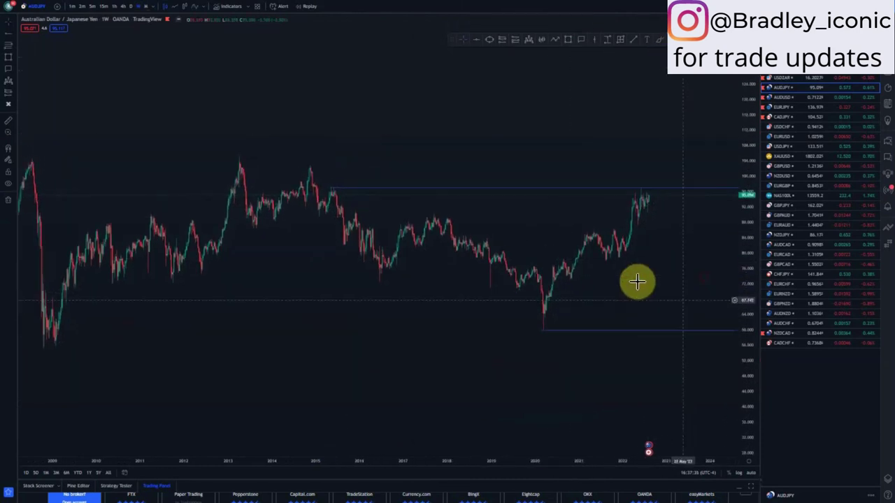
click(132, 6)
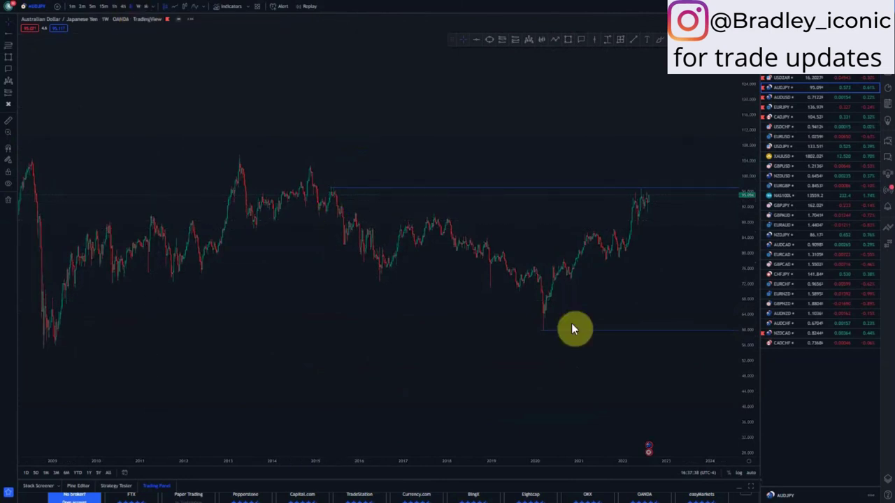
drag(745, 386, 743, 222)
scroll(569, 293, up, 2)
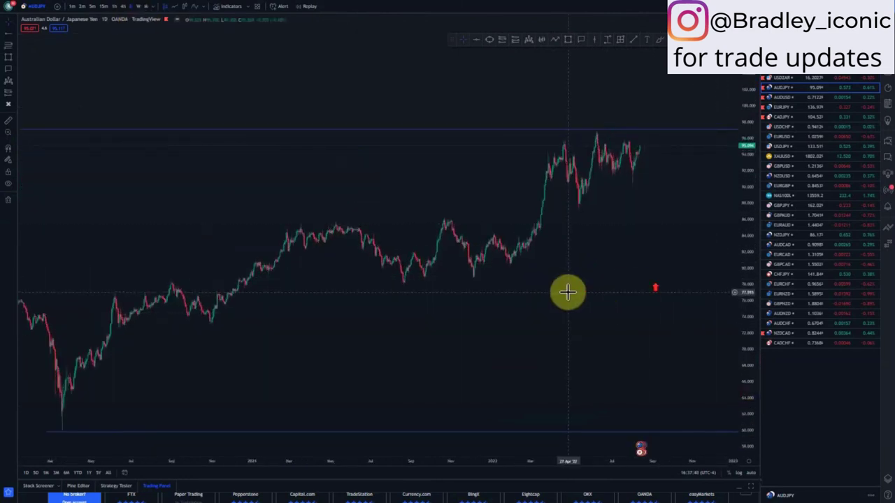
click(634, 40)
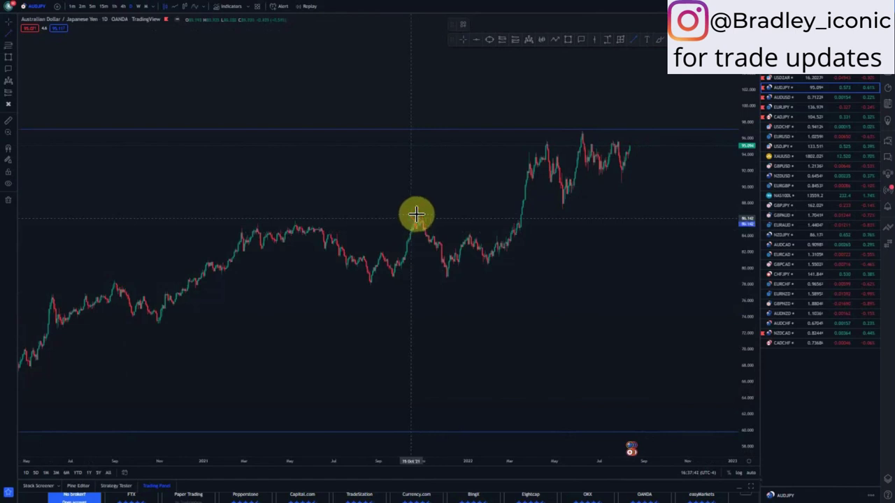
drag(416, 214, 590, 118)
click(593, 114)
click(608, 249)
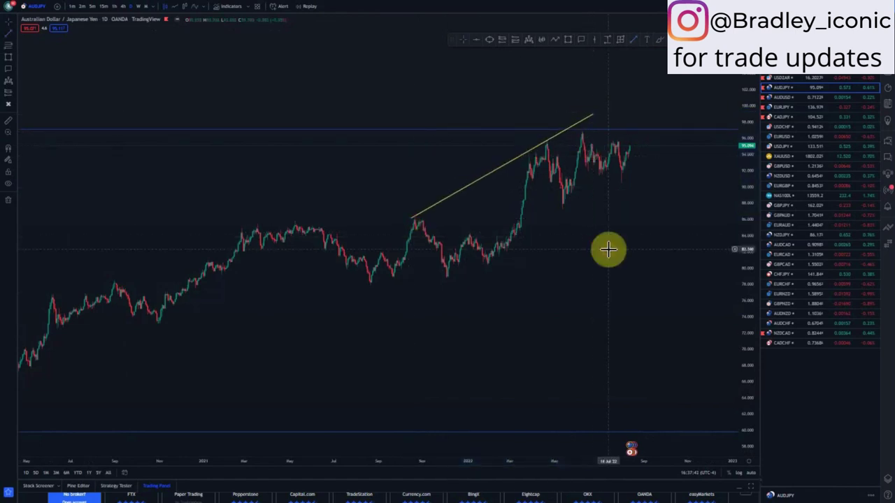
Draw the channel's lower trend line along the rising lows from December 2021 to August 2022.
click(634, 40)
click(458, 284)
click(636, 173)
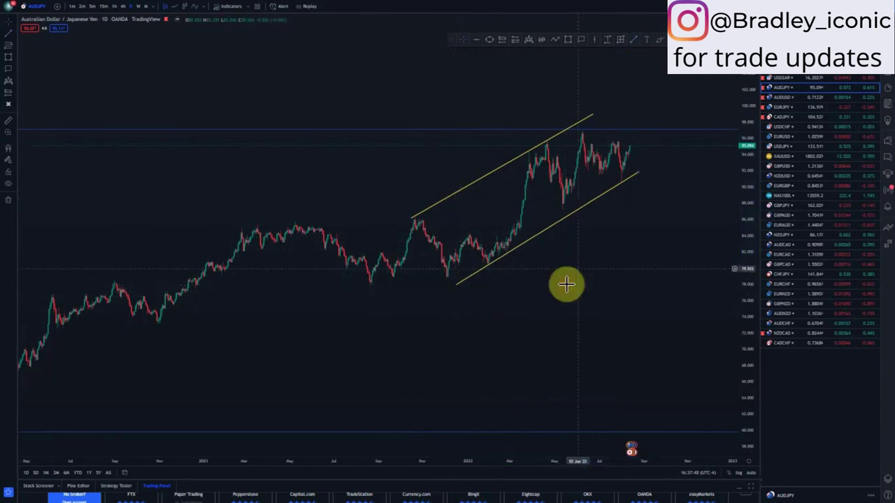
Place a horizontal ray at the December 2021 low, at about 78.8.
click(445, 279)
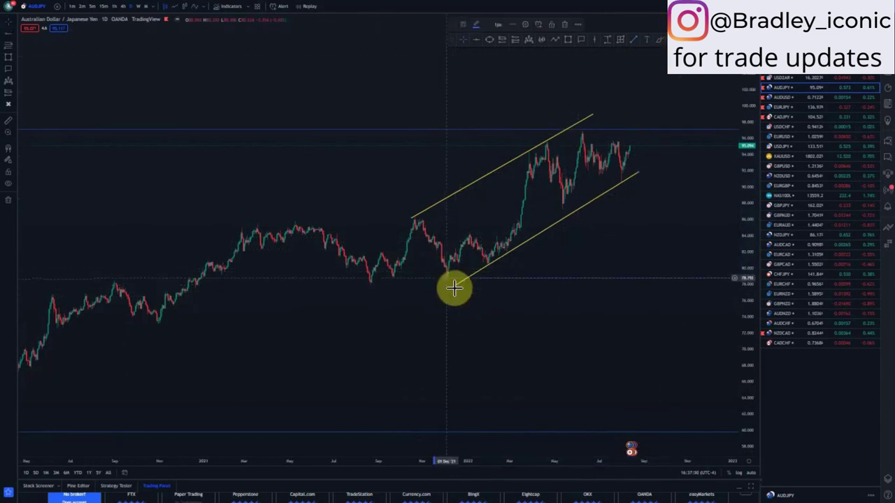
drag(525, 313, 482, 361)
scroll(485, 357, down, 2)
scroll(577, 306, up, 2)
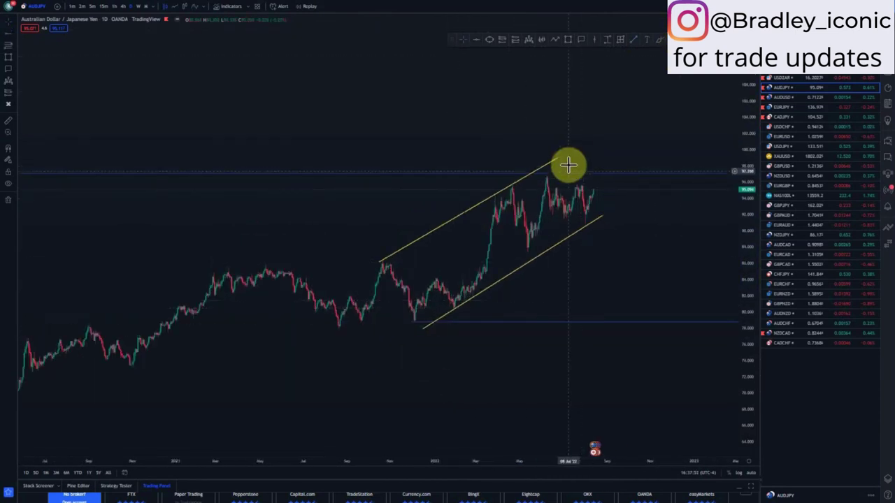
Align the upper horizontal ray with the mid-2015 high at about 97.1.
scroll(405, 296, down, 10)
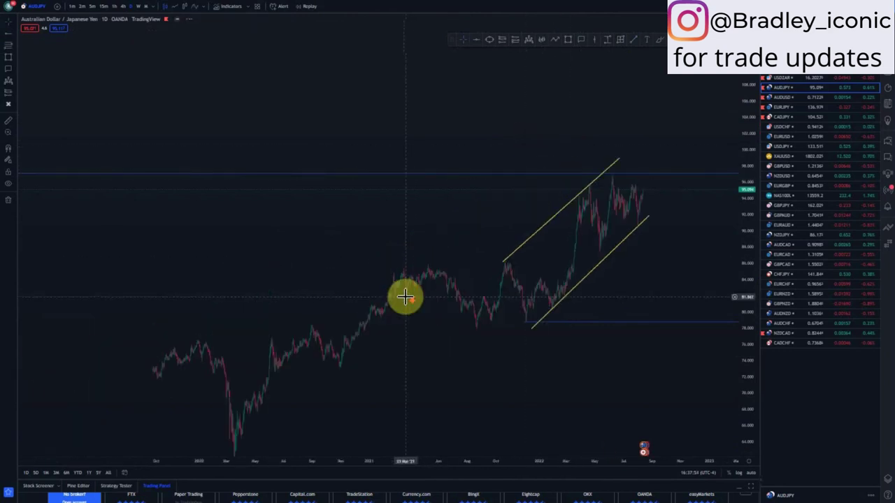
scroll(406, 297, down, 10)
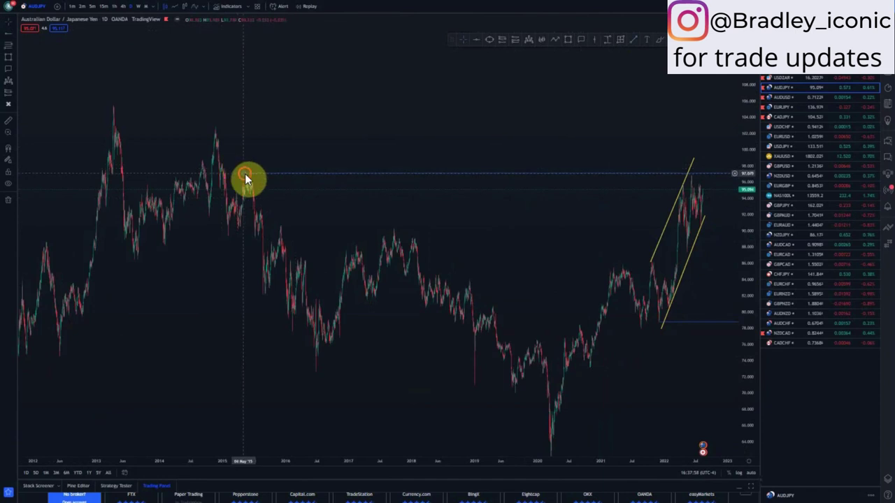
click(526, 252)
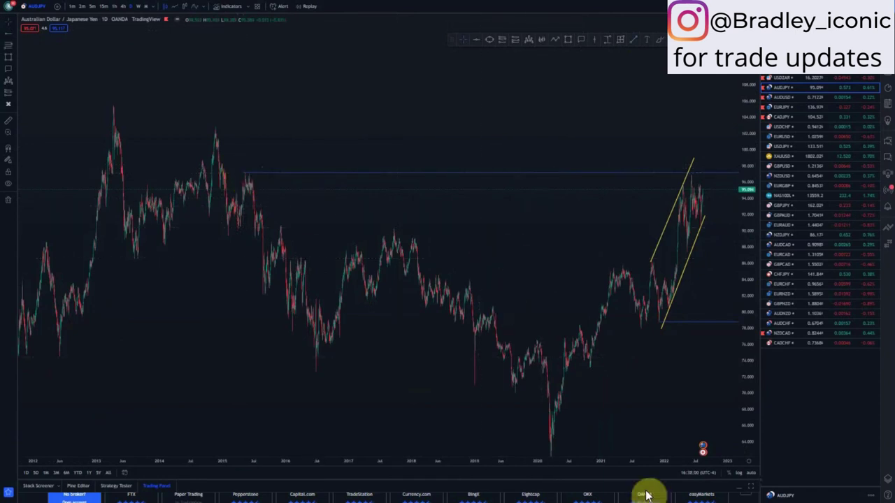
Sketch a freehand projection of price rising above the upper ray and dropping back below it, and remove the sketch.
drag(644, 461, 565, 417)
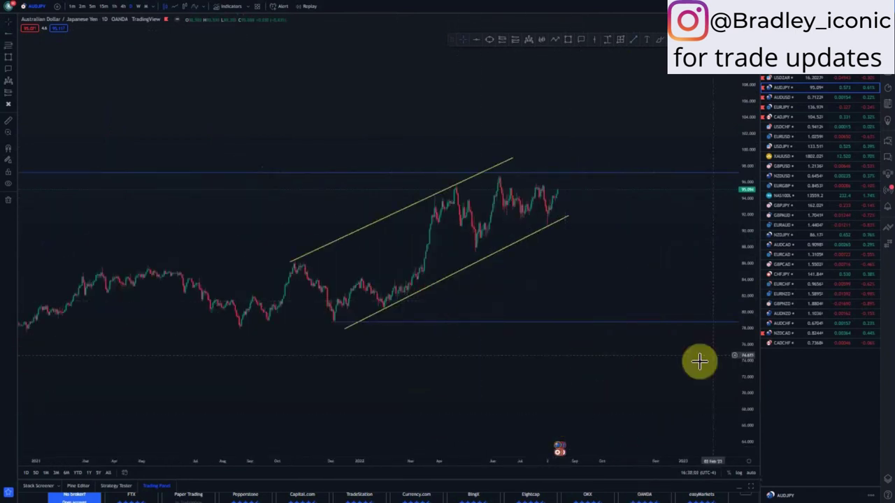
drag(742, 408, 649, 330)
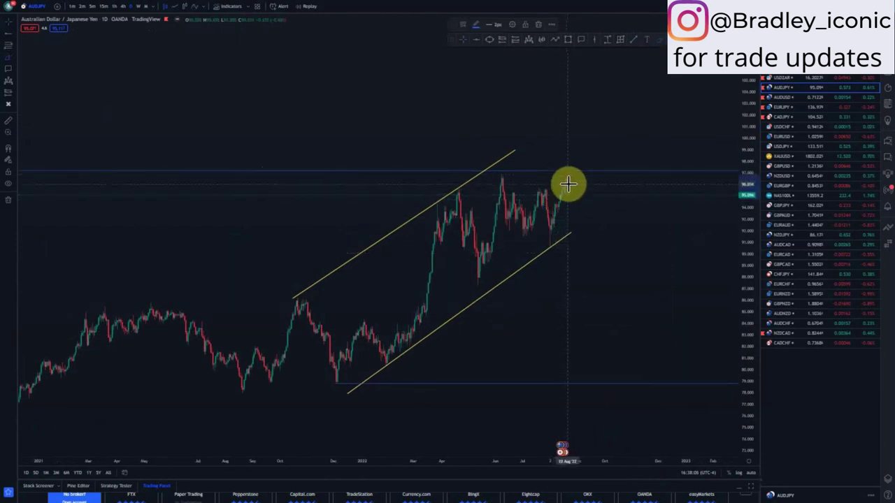
mouse_move(574, 172)
mouse_down()
mouse_move(576, 161)
mouse_move(580, 191)
mouse_up()
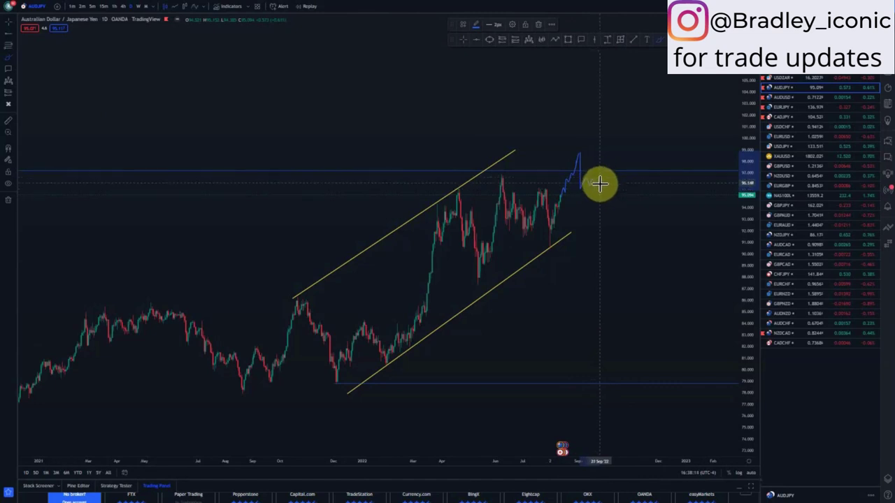
mouse_move(605, 178)
mouse_down()
mouse_move(575, 192)
mouse_move(602, 180)
mouse_move(624, 244)
mouse_up()
key(ctrl+z)
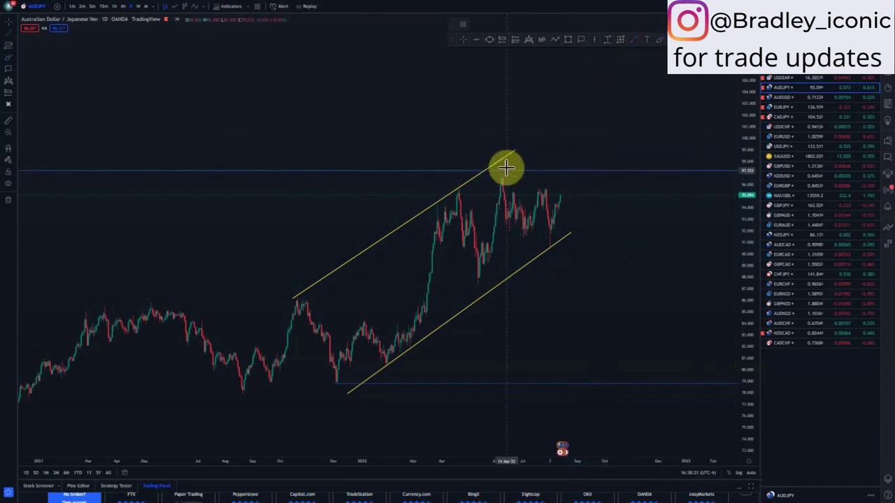
Draw a small descending channel over the June to August 2022 highs and lows, and mark its June and July highs with horizontal rays.
drag(501, 172, 567, 202)
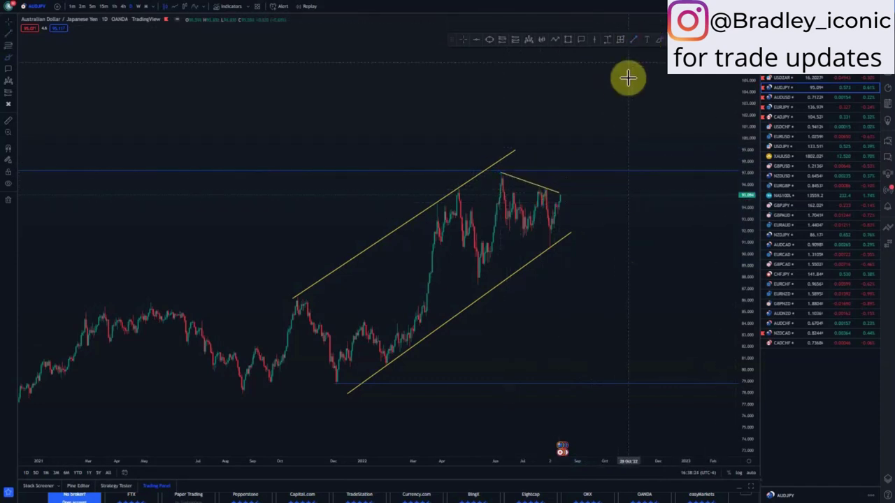
drag(504, 228, 547, 245)
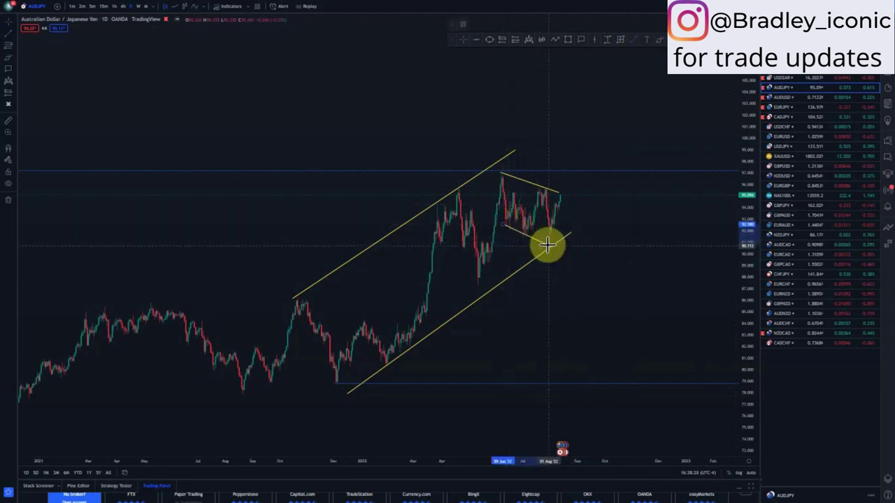
click(575, 253)
drag(504, 225, 504, 228)
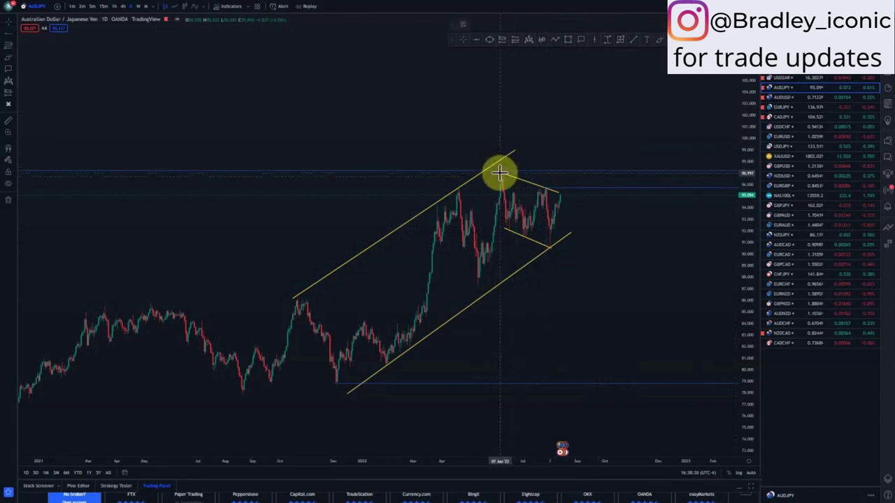
Switch the chart to the 4-hour timeframe and frame the small descending channel with its horizontal rays.
scroll(633, 308, down, 4)
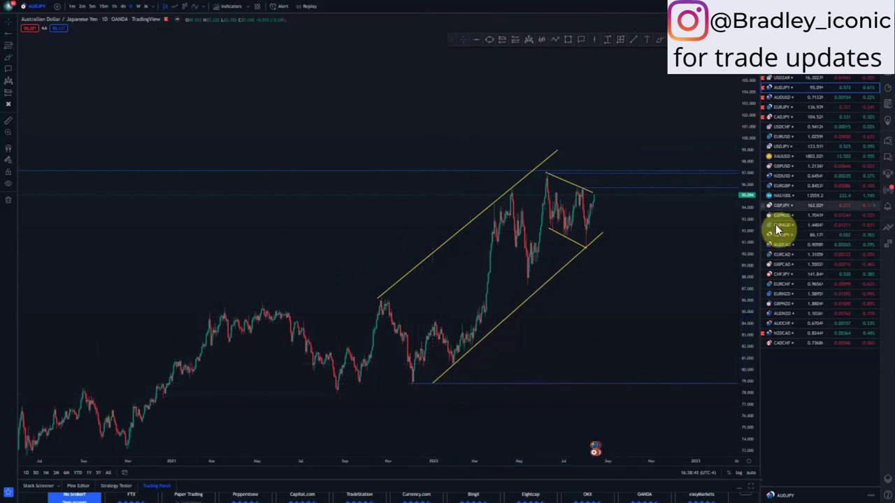
drag(743, 214, 754, 246)
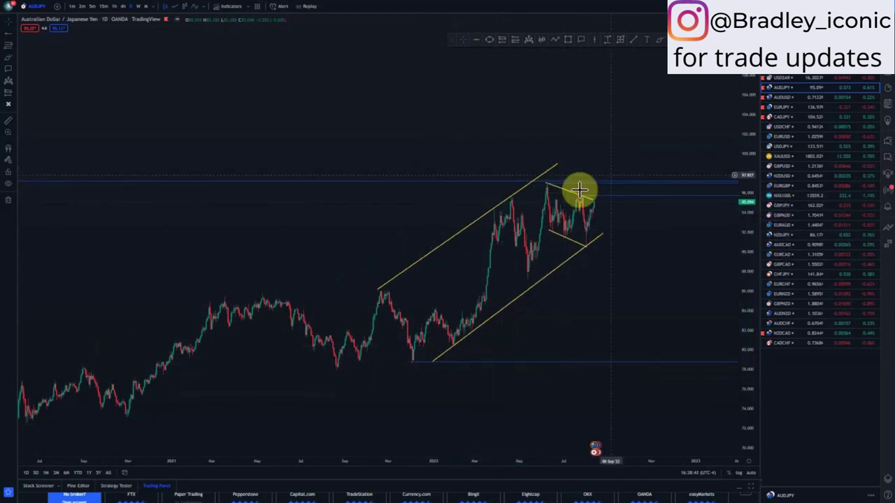
click(122, 7)
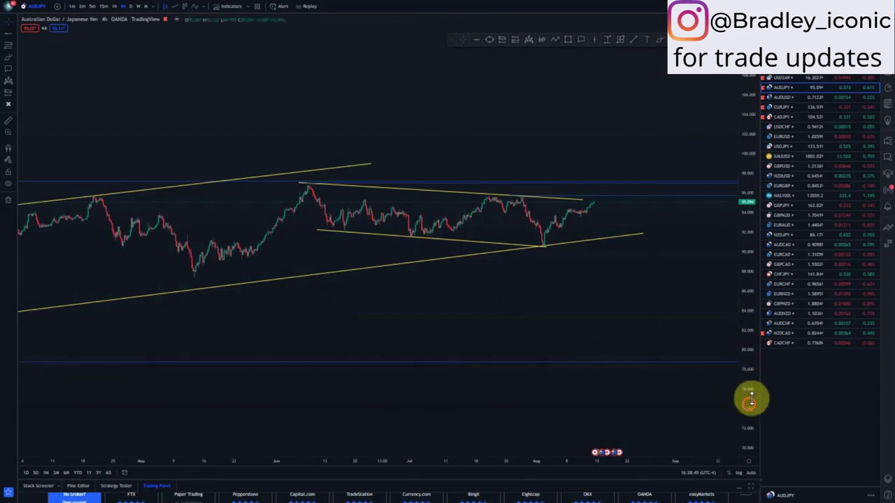
drag(752, 399, 747, 272)
scroll(521, 375, down, 1)
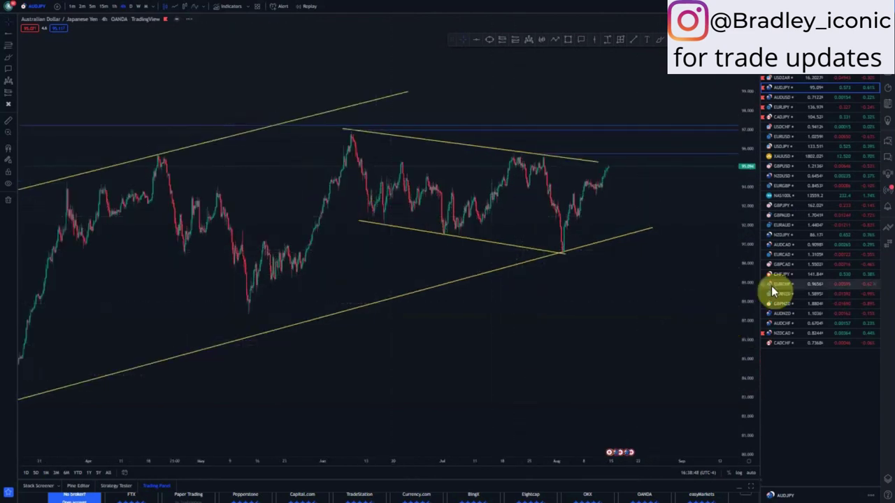
drag(750, 341, 744, 247)
drag(621, 202, 587, 244)
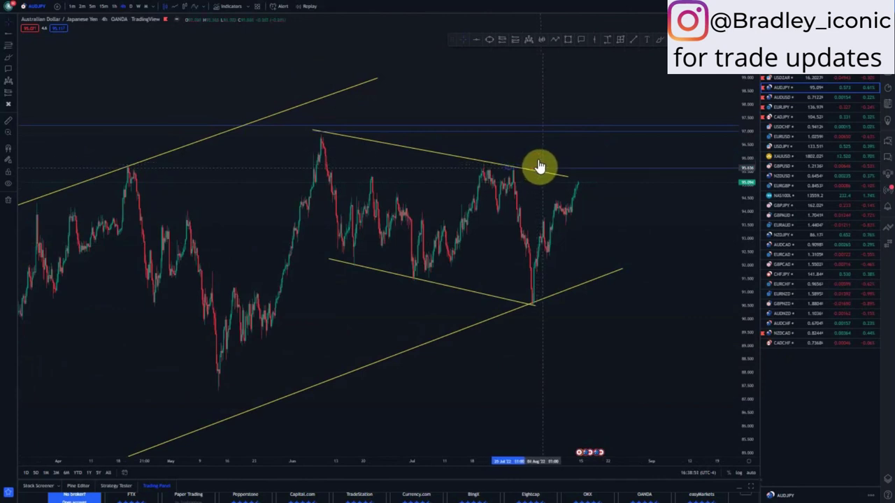
scroll(588, 235, up, 2)
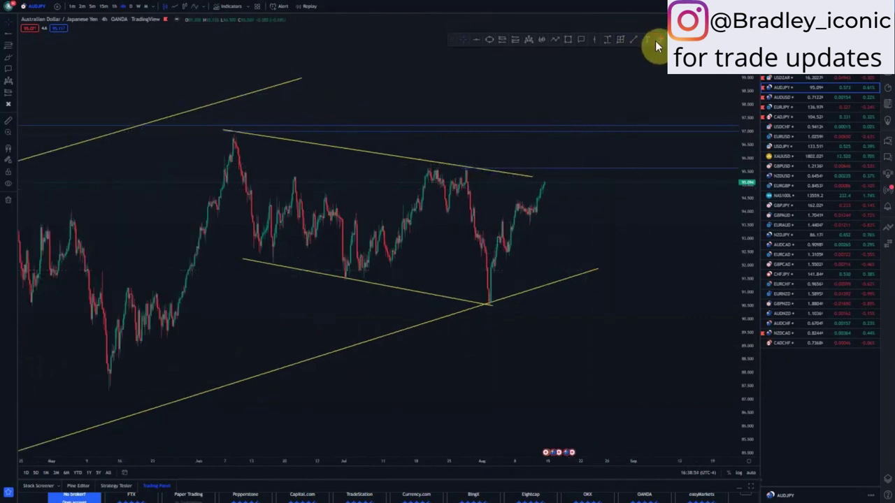
Sketch a freehand reversal at the July-high ray, circle the zone around the 97 rays, and delete both sketches.
mouse_move(503, 221)
mouse_down()
mouse_move(508, 249)
mouse_move(520, 204)
mouse_move(531, 224)
mouse_move(549, 175)
mouse_move(561, 189)
mouse_move(566, 181)
mouse_move(567, 202)
mouse_move(574, 184)
mouse_move(583, 194)
mouse_move(583, 243)
mouse_up()
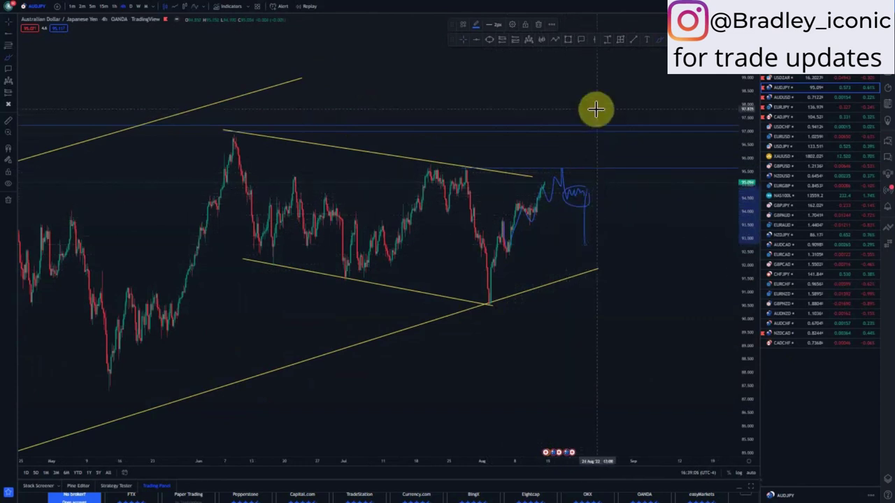
mouse_move(596, 109)
mouse_down()
mouse_move(523, 137)
mouse_move(555, 96)
mouse_move(602, 102)
mouse_up()
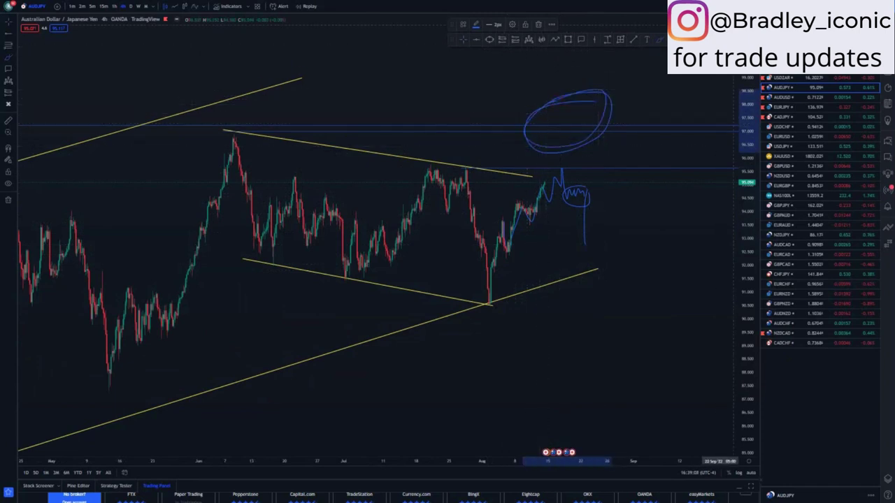
key(Delete)
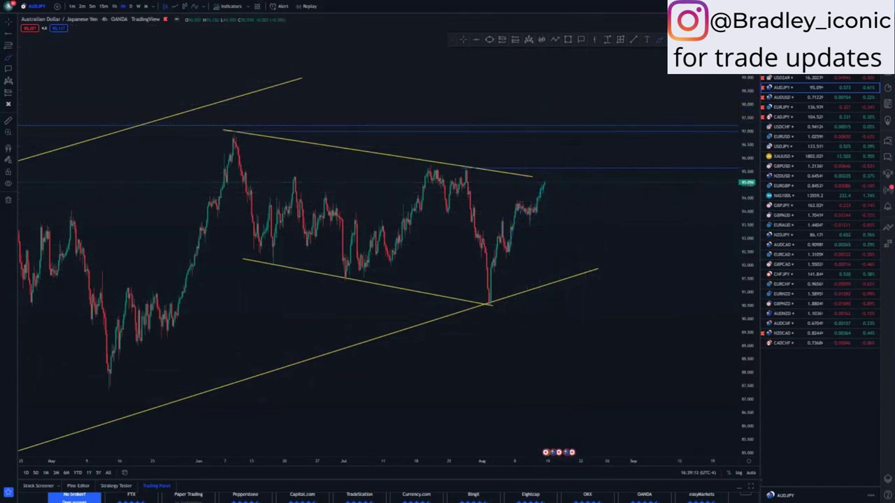
Switch the chart to the 1-hour timeframe and frame the August rally toward the small channel's upper line.
click(114, 6)
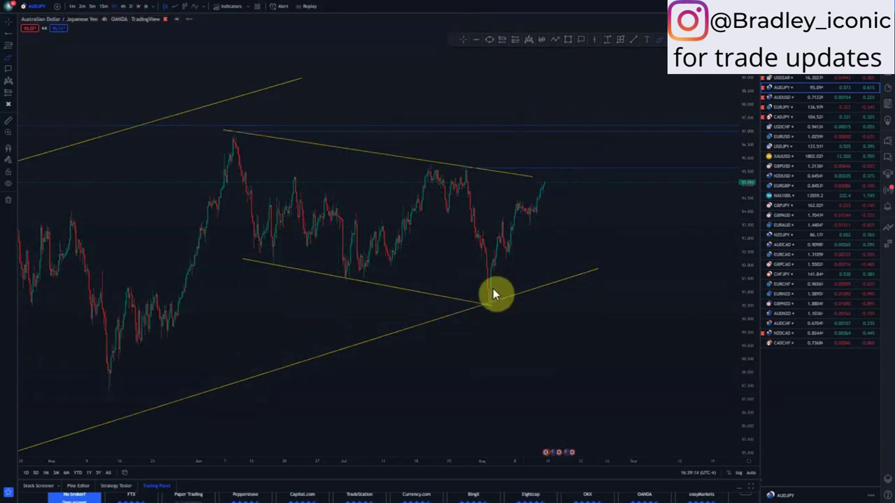
drag(748, 410, 742, 300)
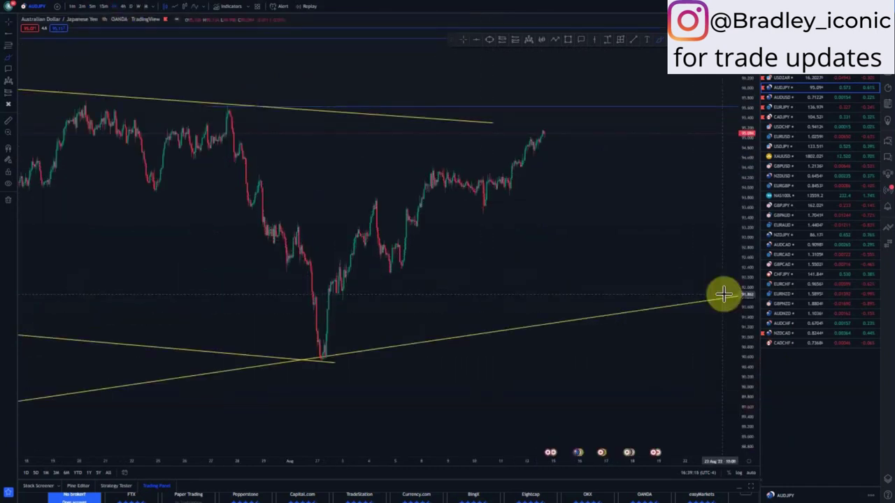
scroll(486, 327, down, 1)
drag(737, 158, 740, 207)
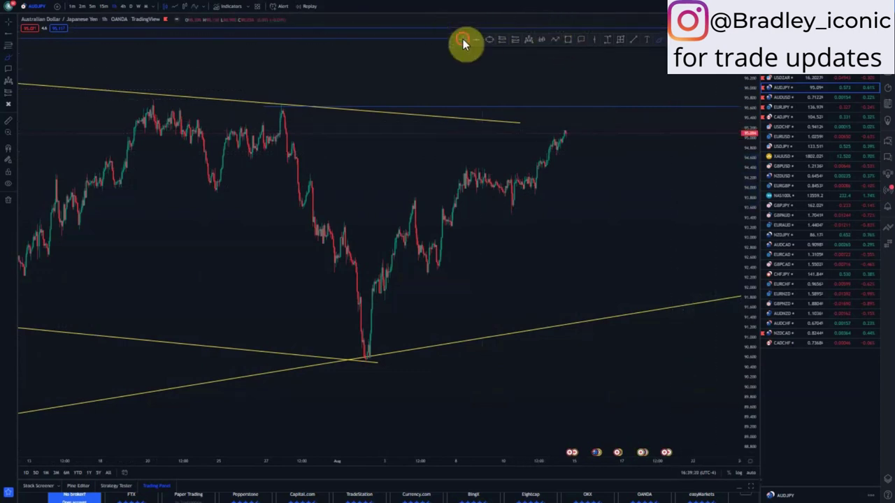
Draw a rising trend line along the August highs and adjust both of its ends.
click(407, 196)
click(561, 126)
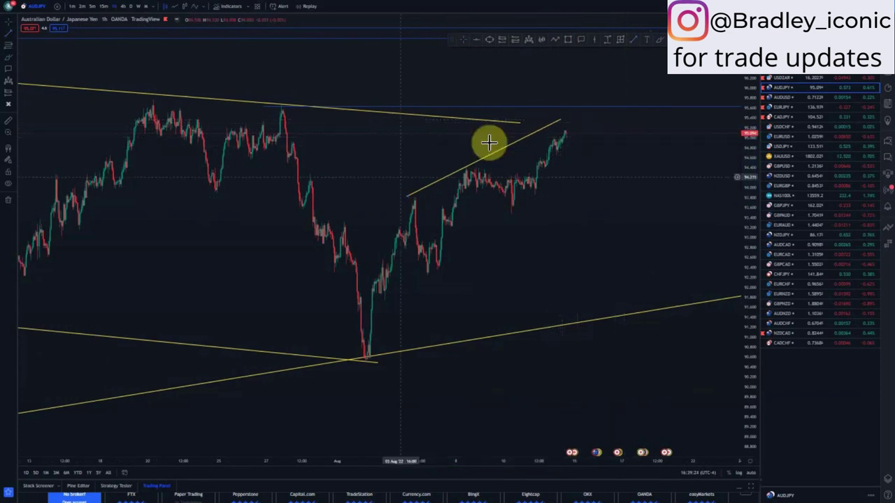
click(412, 199)
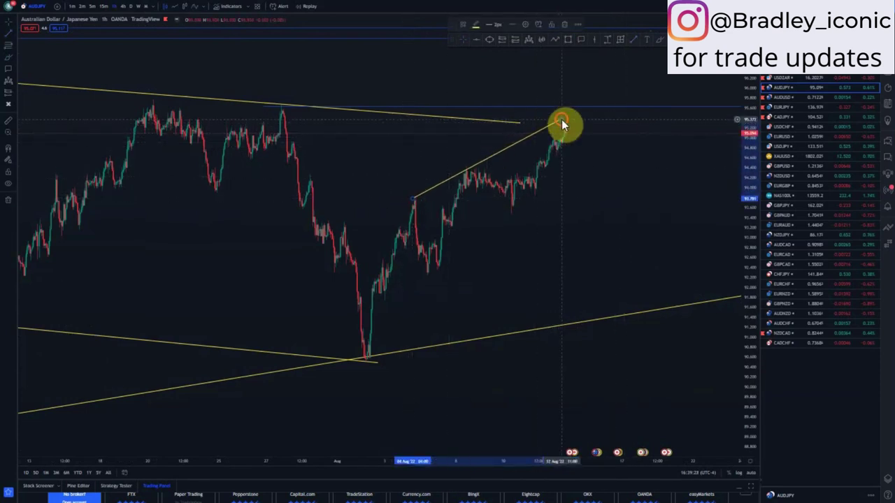
drag(562, 119, 558, 115)
click(561, 171)
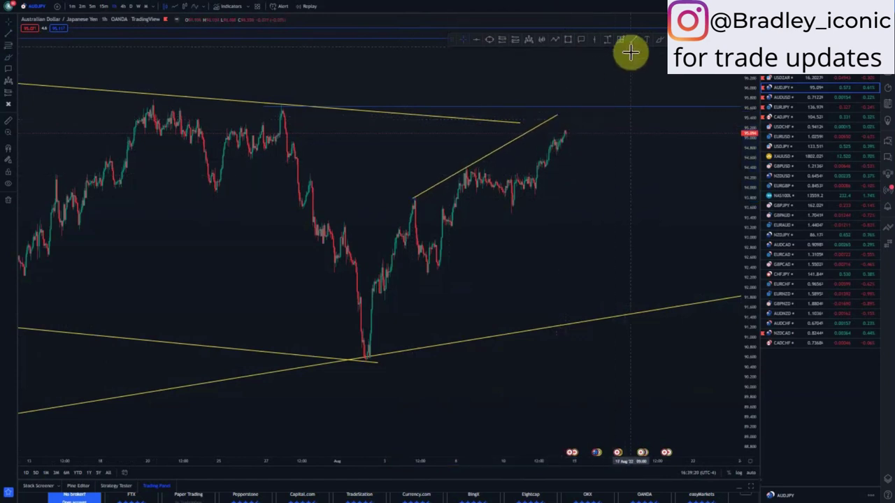
Draw a second rising trend line under the August lows, with its start on the 4 August low.
click(432, 269)
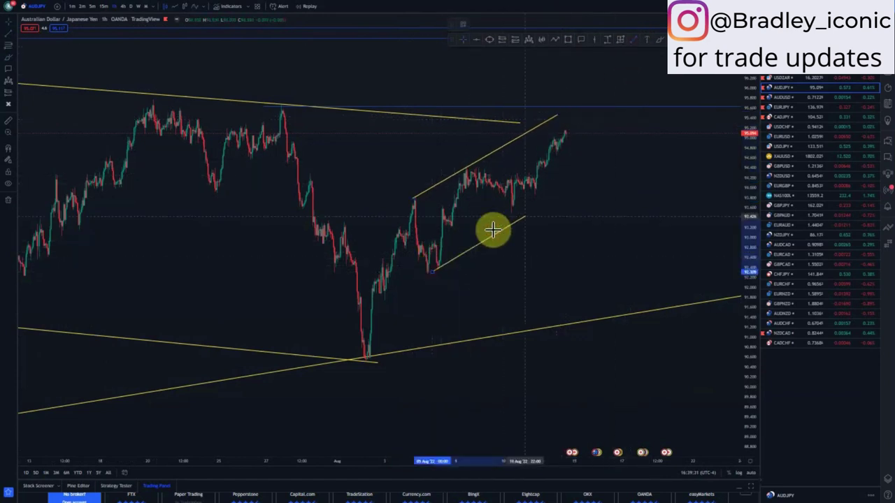
click(592, 152)
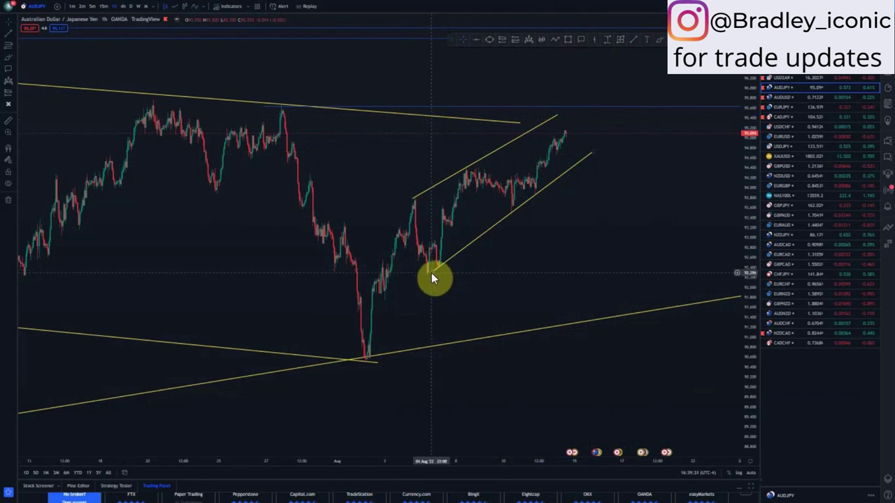
drag(432, 273, 427, 276)
drag(540, 250, 539, 271)
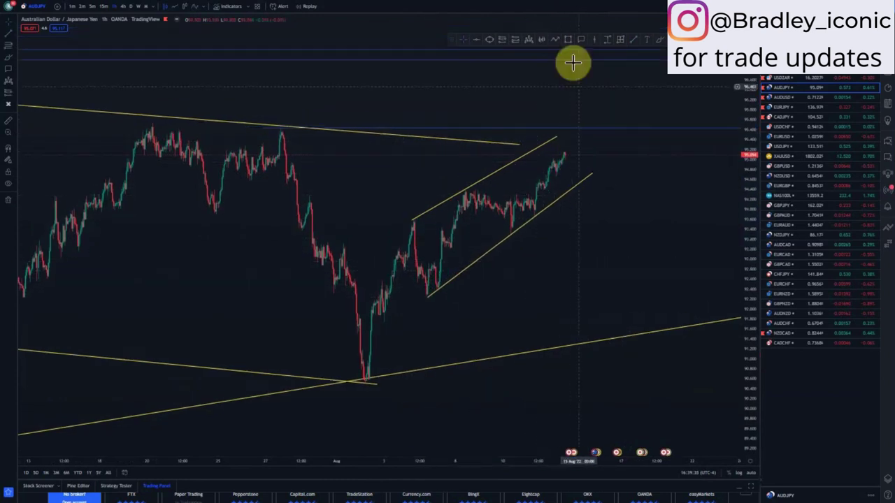
Extend the August channel's upper line past the July-high ray and sketch a freehand price rise from the latest candle toward it.
drag(554, 137, 573, 127)
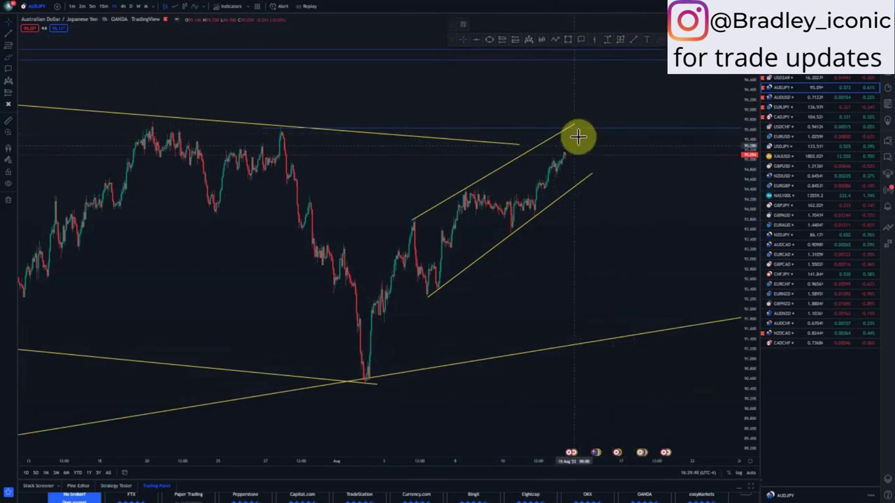
click(565, 160)
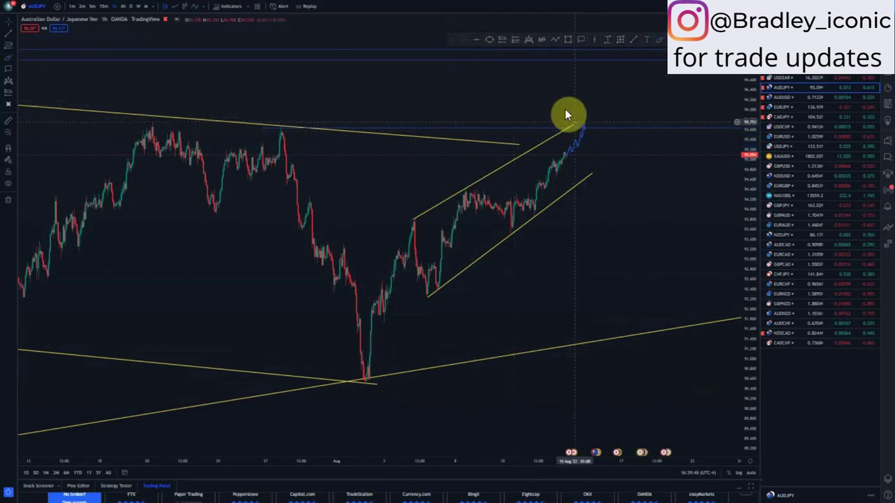
drag(574, 125, 578, 125)
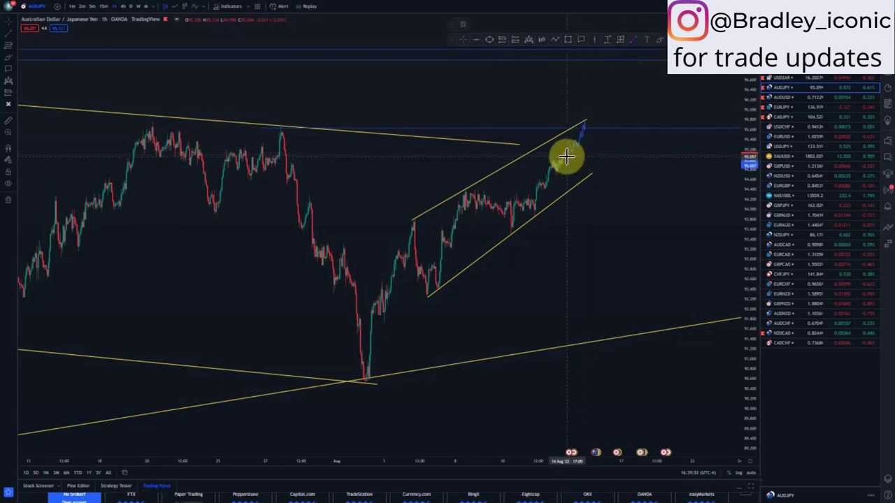
Replace the freehand sketch with a bars pattern copied from the recent rally, reaching from the latest candle to the channel's upper line.
mouse_move(566, 156)
mouse_down()
mouse_move(591, 125)
mouse_move(583, 143)
mouse_move(585, 123)
mouse_up()
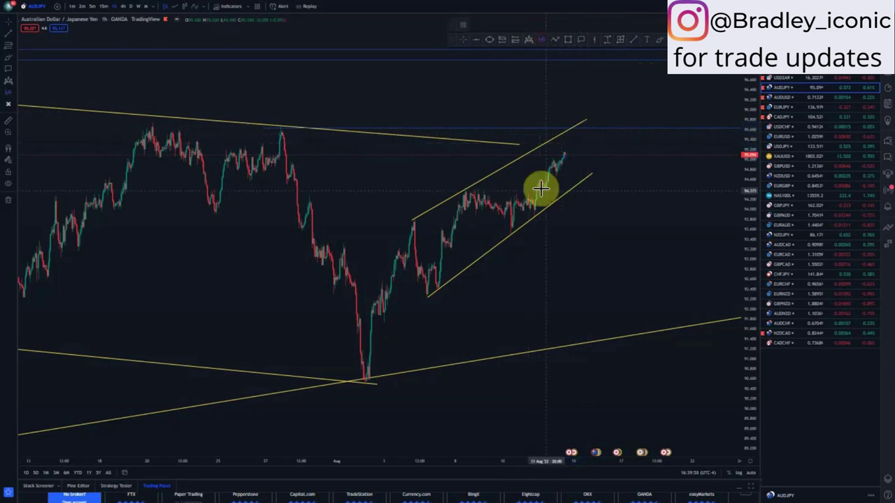
mouse_move(543, 189)
mouse_down()
mouse_move(565, 165)
mouse_move(556, 142)
mouse_move(582, 132)
mouse_move(594, 164)
mouse_move(591, 144)
mouse_up()
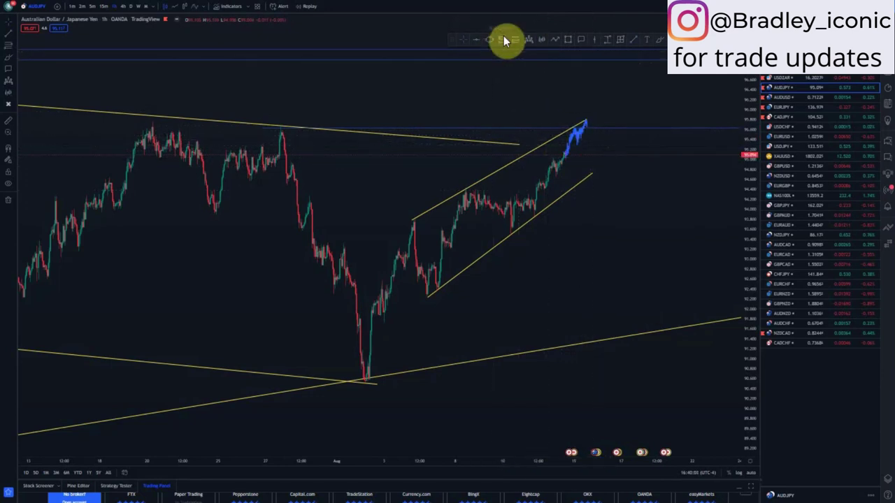
Place a short position at the projected top with entry at 95.583, stop at 95.977 and target at 91.376 on the long rising trend line.
click(583, 130)
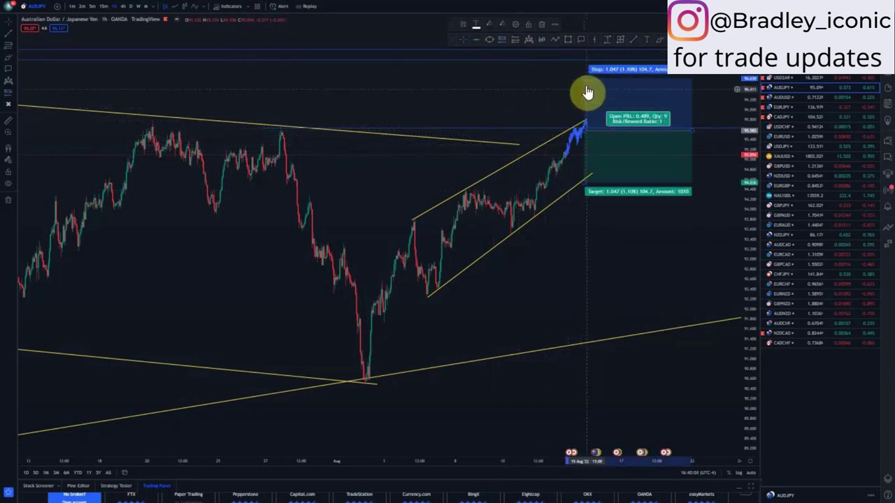
drag(581, 84, 580, 109)
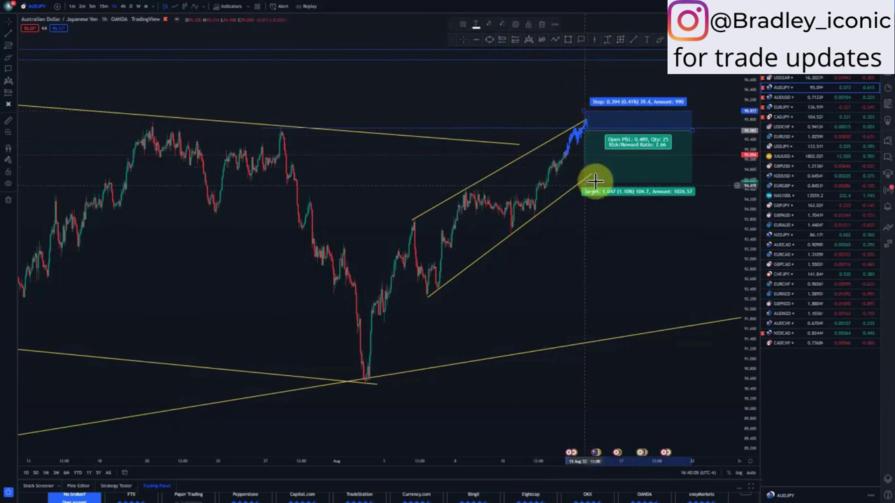
drag(582, 183, 577, 342)
Frame the short position within the large rising channel from February to August 2022.
scroll(567, 410, down, 6)
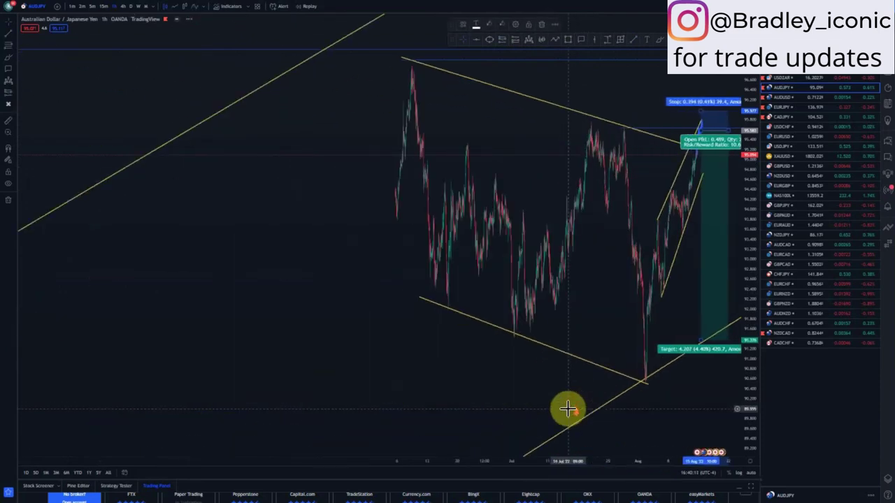
scroll(557, 322, down, 3)
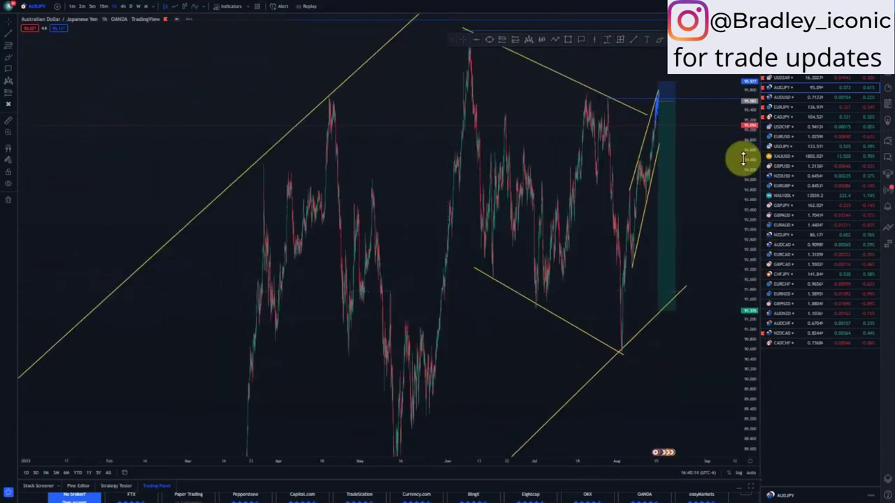
drag(743, 155, 753, 316)
drag(712, 407, 664, 307)
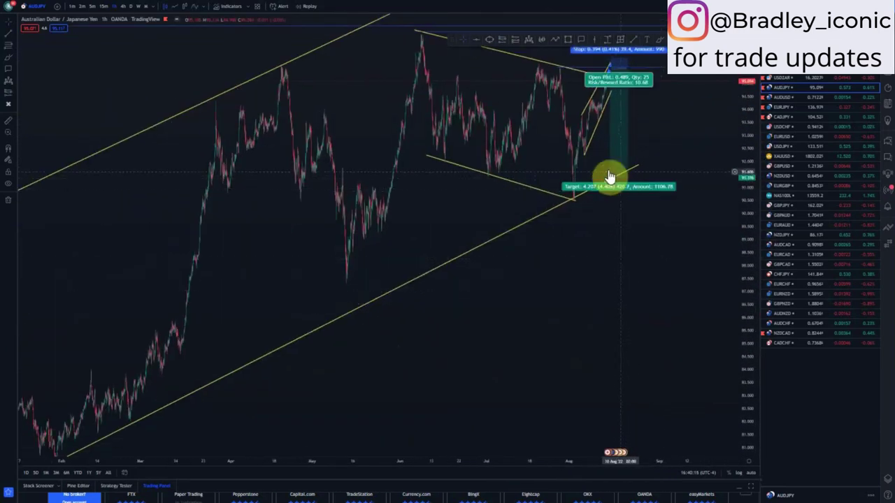
Sketch a projected break, consolidation and further drop below the ascending trendline with the brush, and undo the strokes.
click(659, 40)
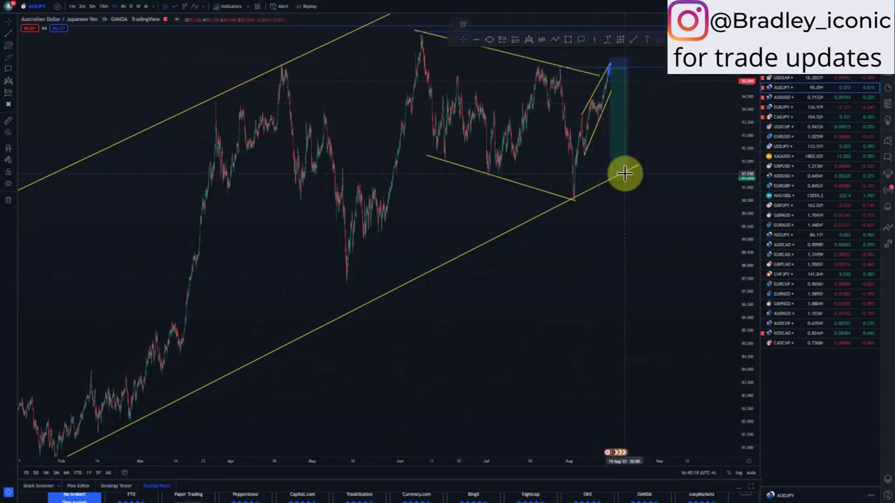
mouse_move(619, 162)
mouse_down()
mouse_move(620, 188)
mouse_move(649, 181)
mouse_move(660, 316)
mouse_up()
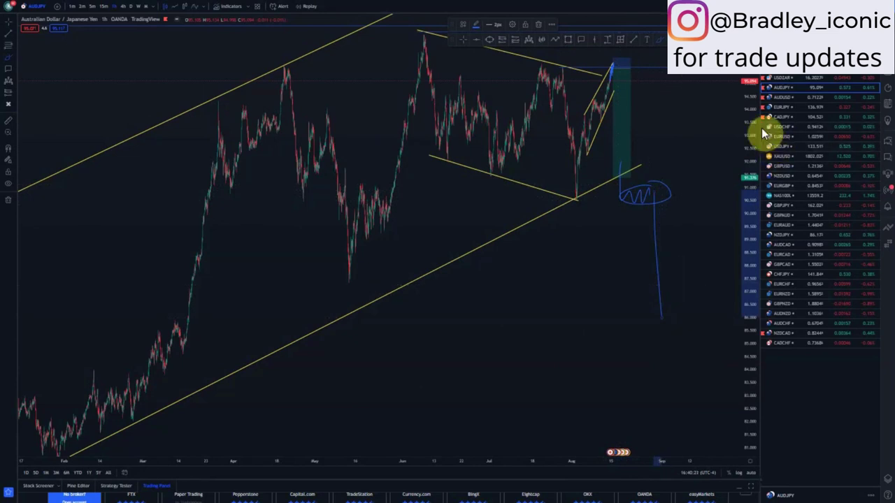
drag(751, 113, 750, 166)
key(ctrl+z)
key(ctrl+z)
key(ctrl+z)
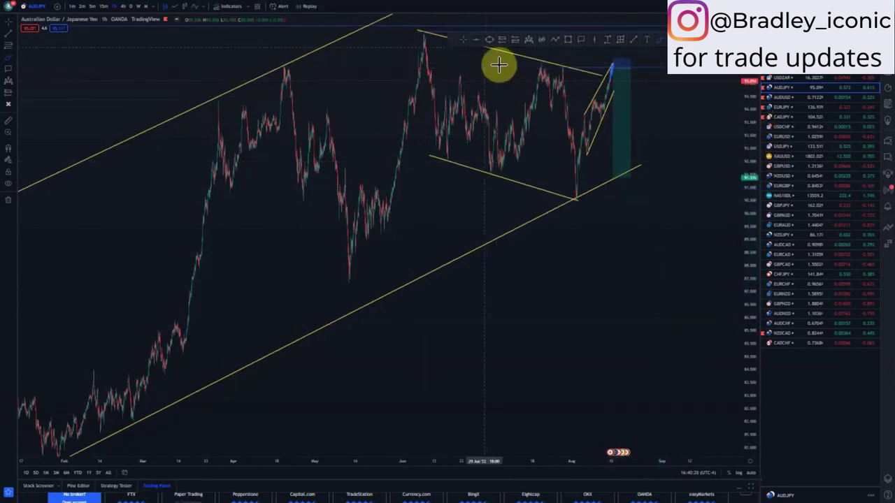
Copy the late-July price section as a bars pattern and place it around 97.000, just above the rising channel's end.
click(463, 40)
drag(480, 123, 484, 172)
scroll(503, 220, up, 3)
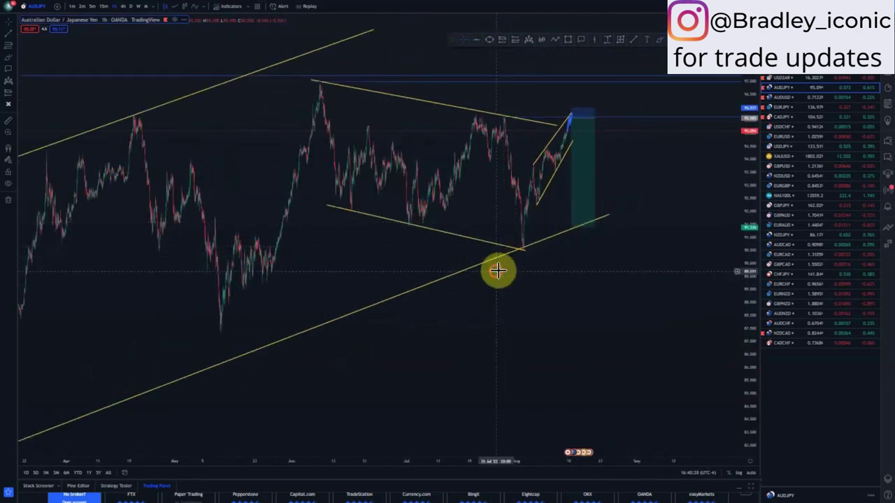
scroll(585, 274, up, 5)
drag(747, 361, 738, 262)
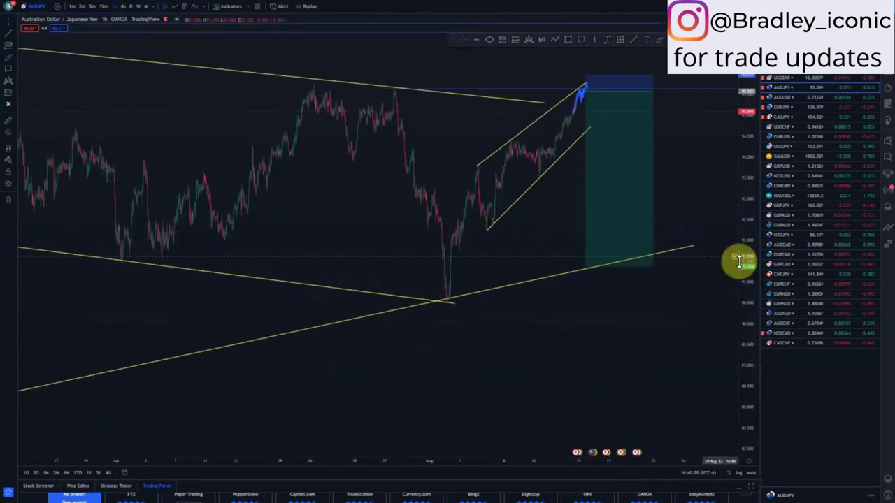
scroll(597, 338, up, 2)
drag(480, 361, 595, 391)
scroll(595, 392, up, 3)
drag(355, 232, 389, 296)
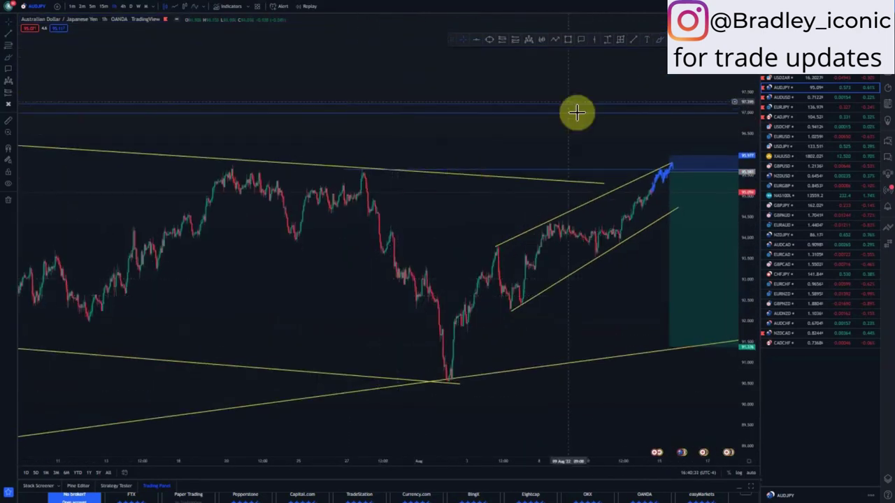
click(542, 41)
click(301, 229)
mouse_move(299, 235)
mouse_down()
mouse_move(370, 190)
mouse_move(356, 190)
mouse_move(359, 179)
mouse_move(679, 119)
mouse_up()
mouse_move(617, 301)
mouse_down()
mouse_move(483, 335)
mouse_move(410, 216)
mouse_up()
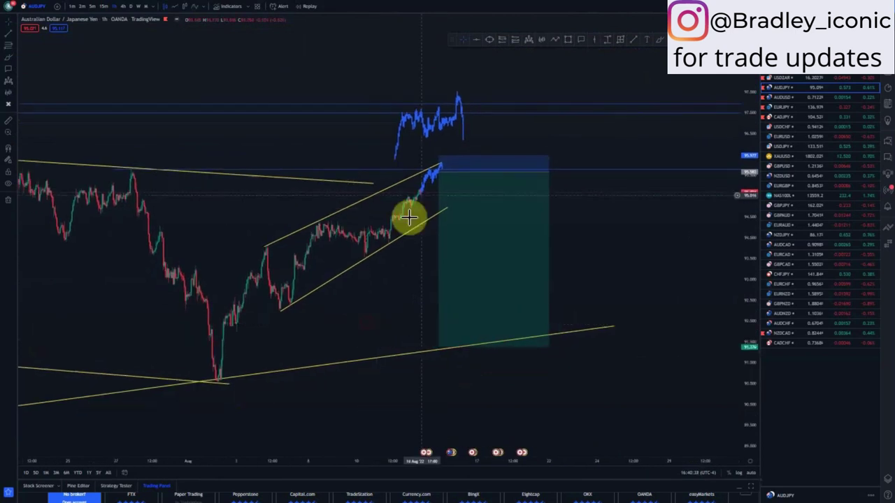
drag(427, 126, 460, 126)
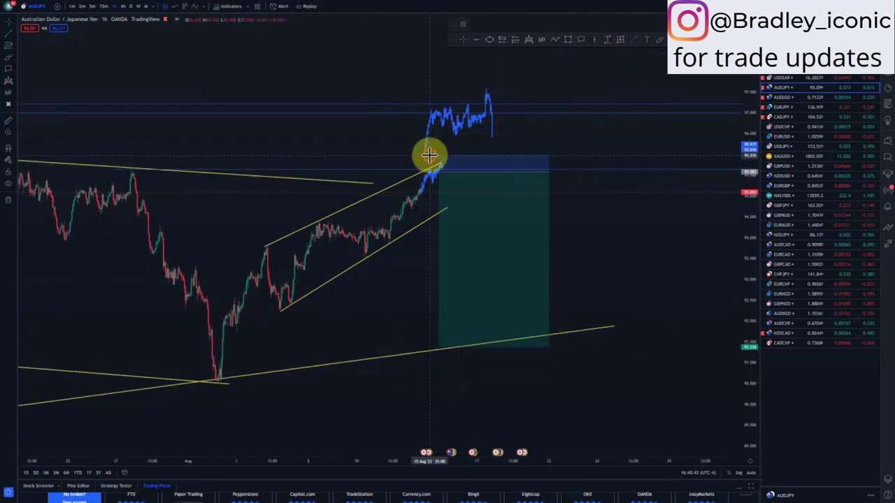
Draw one rising trendline under the copied bars pattern and another along its highs.
drag(429, 154, 493, 117)
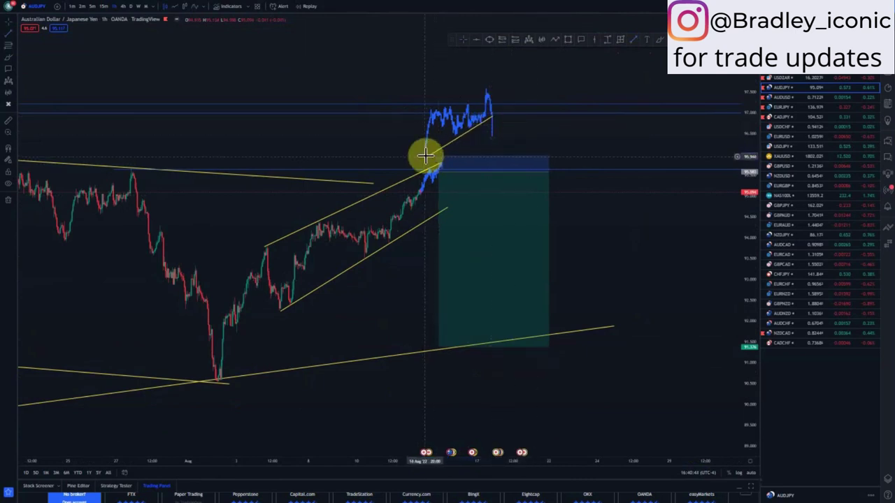
drag(430, 155, 426, 153)
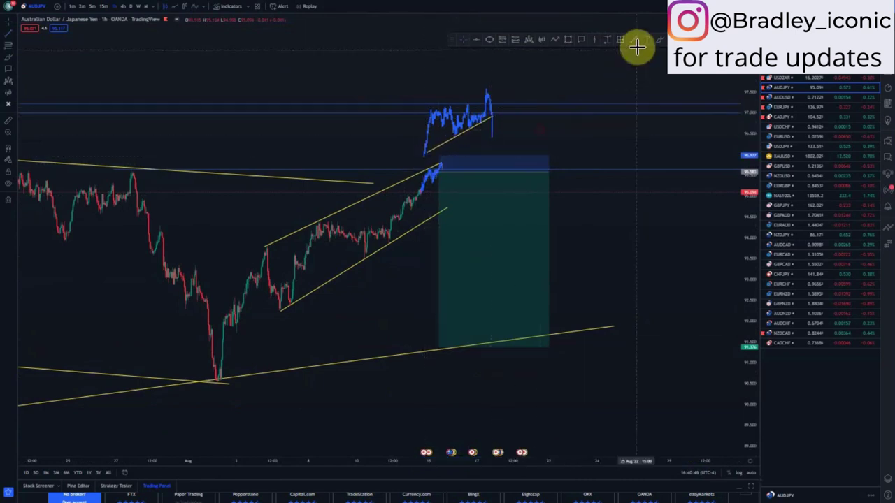
drag(428, 107, 489, 89)
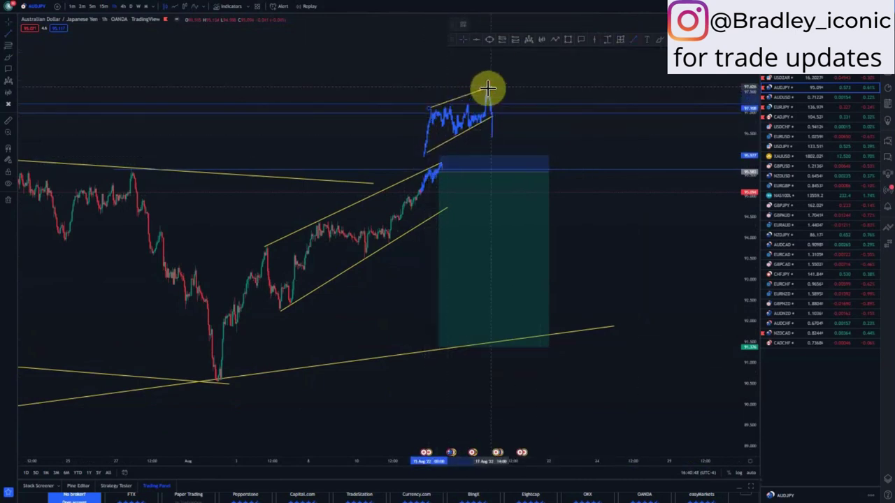
Place a short position at the copied pattern's final peak, set its stop to about 97.77 and narrow the box.
click(504, 38)
click(485, 97)
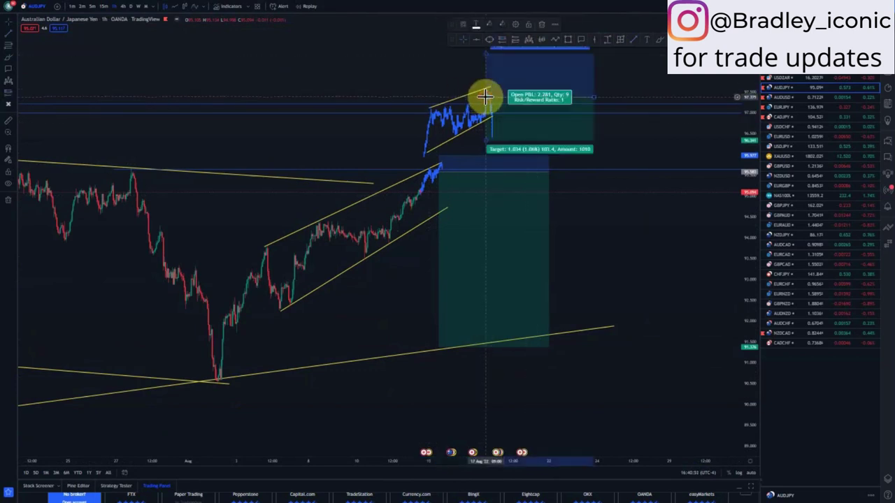
drag(485, 54, 486, 81)
click(663, 132)
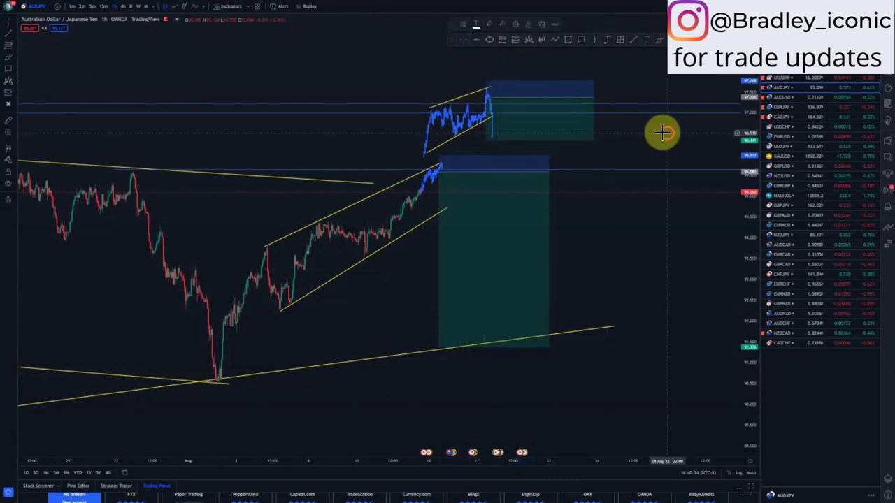
drag(594, 95, 554, 96)
click(623, 234)
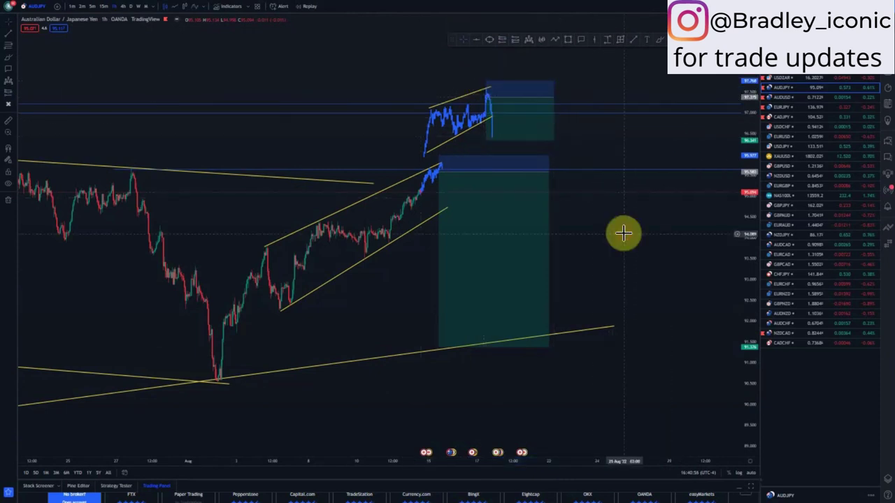
Switch the chart to AUDUSD and remove its existing drawings.
scroll(660, 313, down, 4)
scroll(660, 312, down, 3)
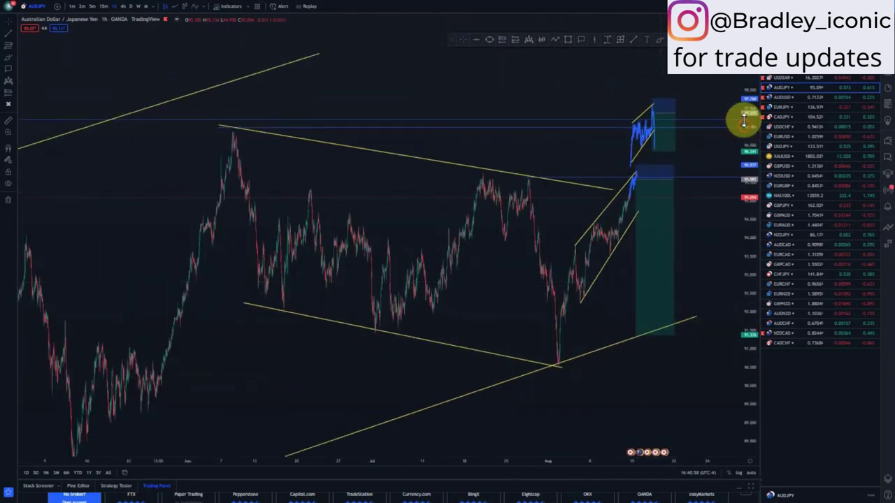
drag(743, 116, 745, 306)
click(785, 98)
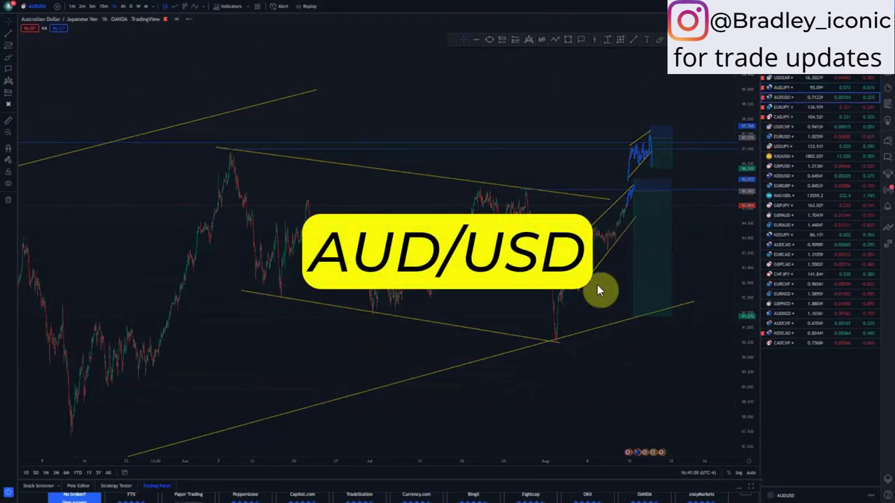
click(8, 201)
click(63, 220)
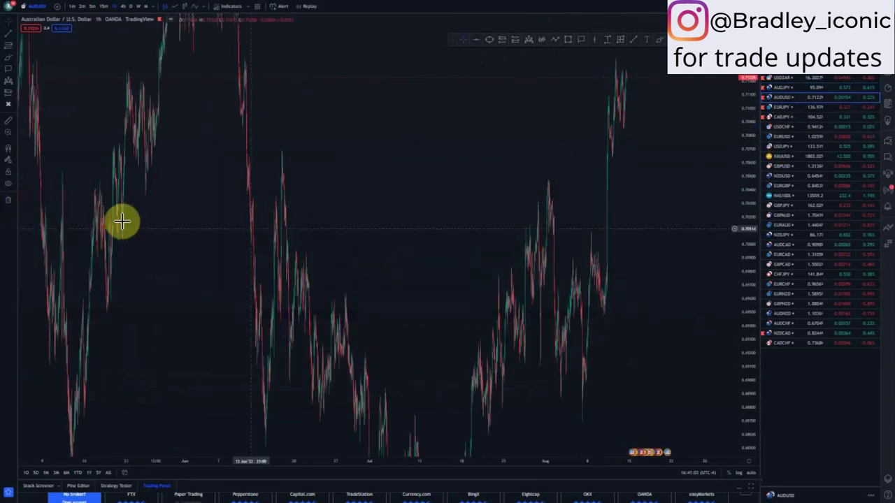
Set the AUDUSD chart to the weekly timeframe and reset the chart view.
click(139, 6)
right_click(302, 180)
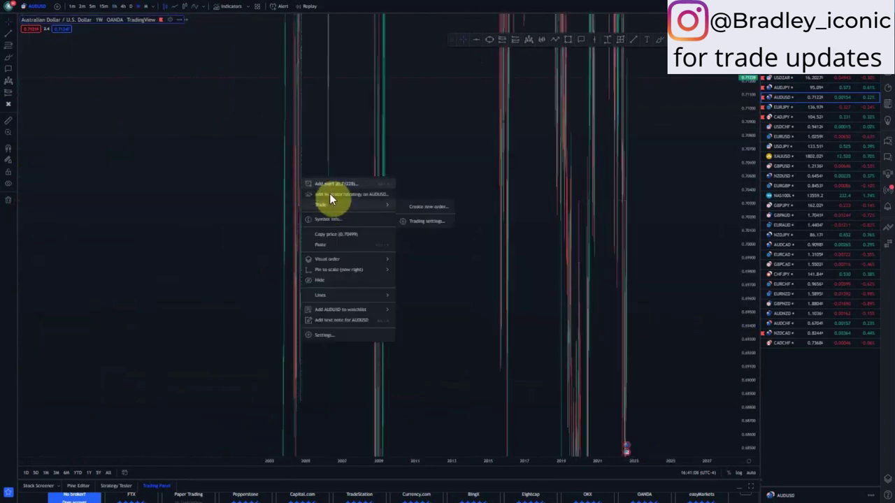
right_click(201, 187)
click(223, 189)
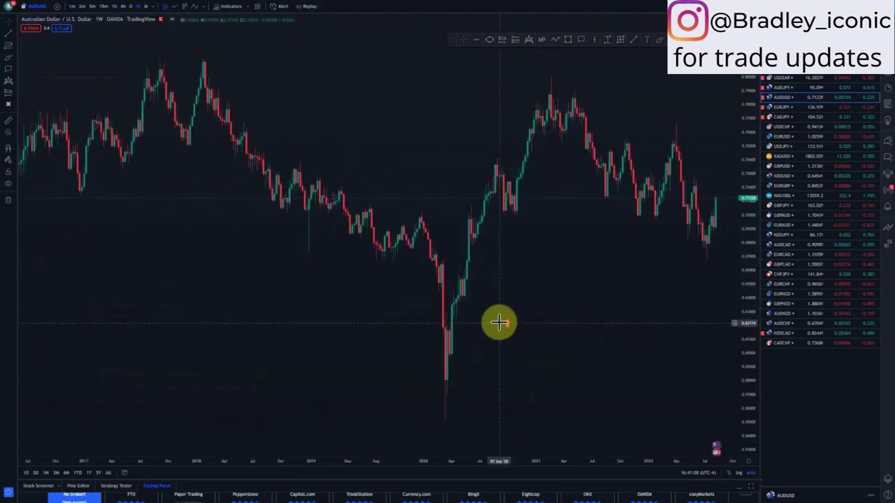
Place a horizontal ray from the mid-2020 pullback low, at about 0.678.
drag(744, 224, 743, 271)
scroll(513, 364, down, 2)
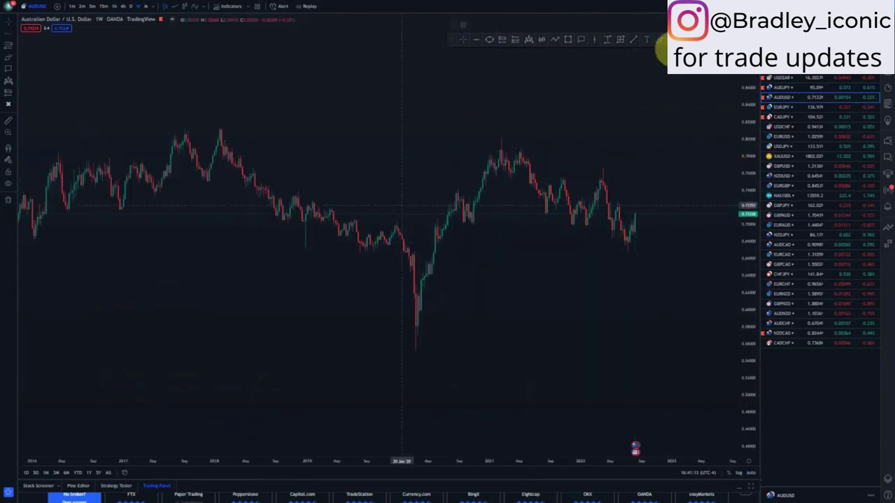
click(429, 239)
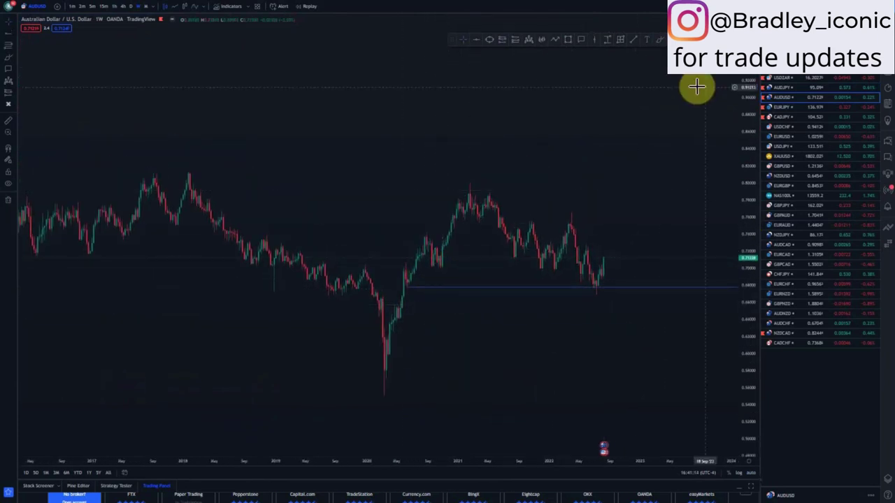
Circle the ray's starting low and its mid-2022 retest with the brush.
click(404, 285)
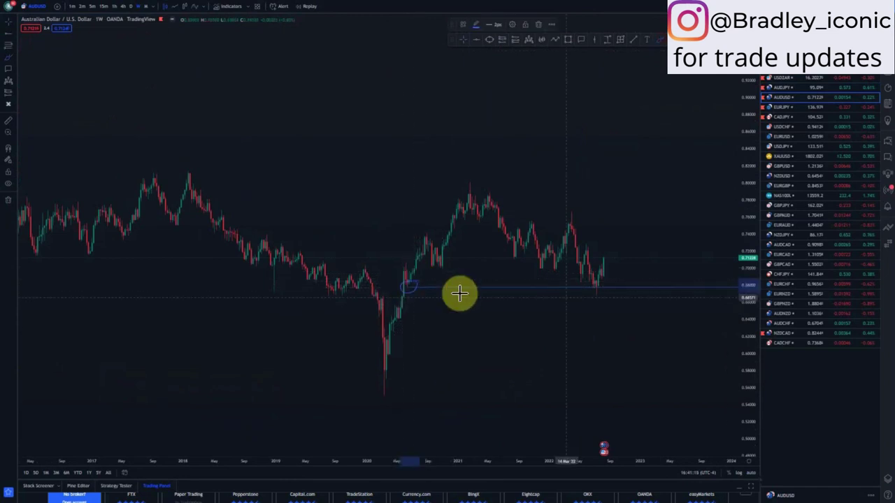
drag(594, 281, 596, 286)
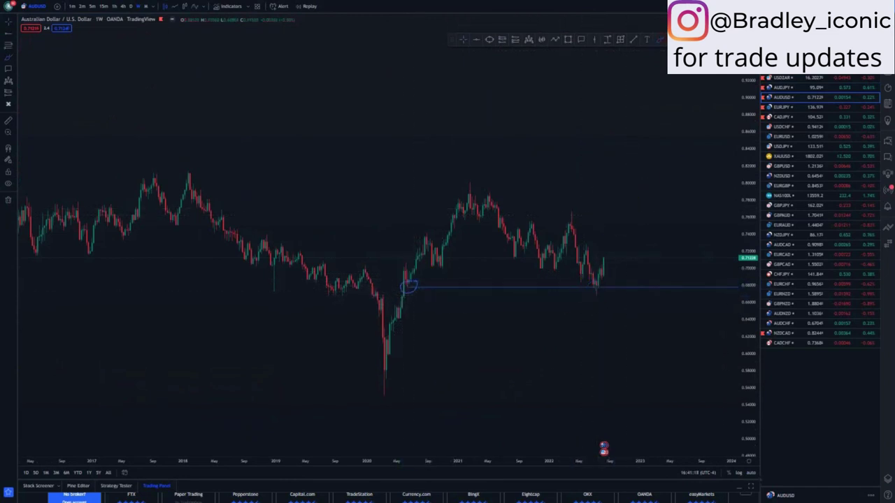
Switch to the daily timeframe and mark the mid-2020 low at the ray's start with a small rectangle.
click(132, 6)
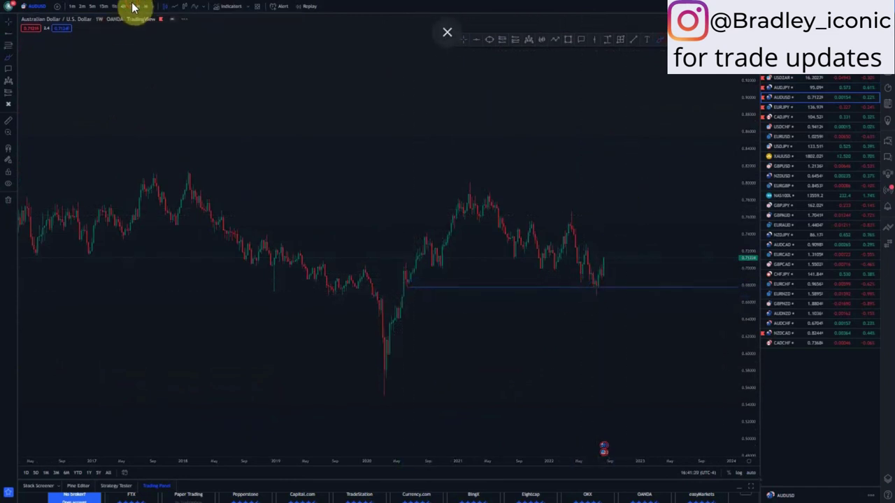
scroll(535, 327, down, 5)
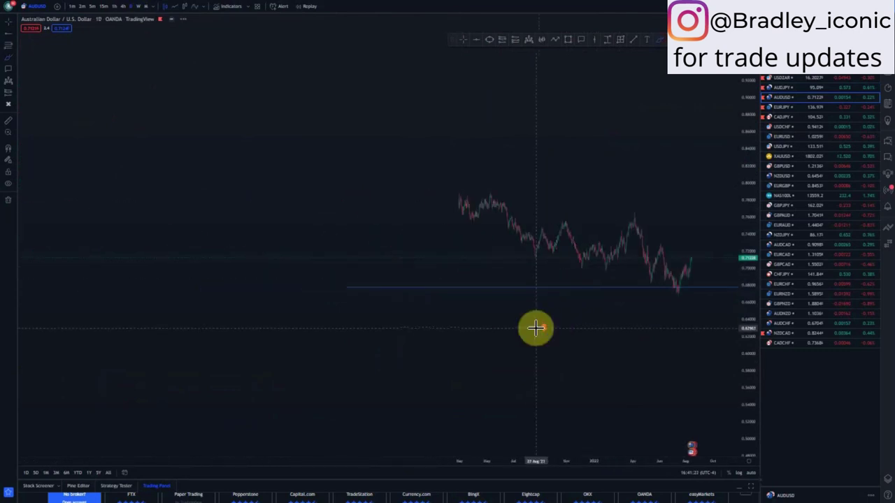
drag(755, 398, 735, 306)
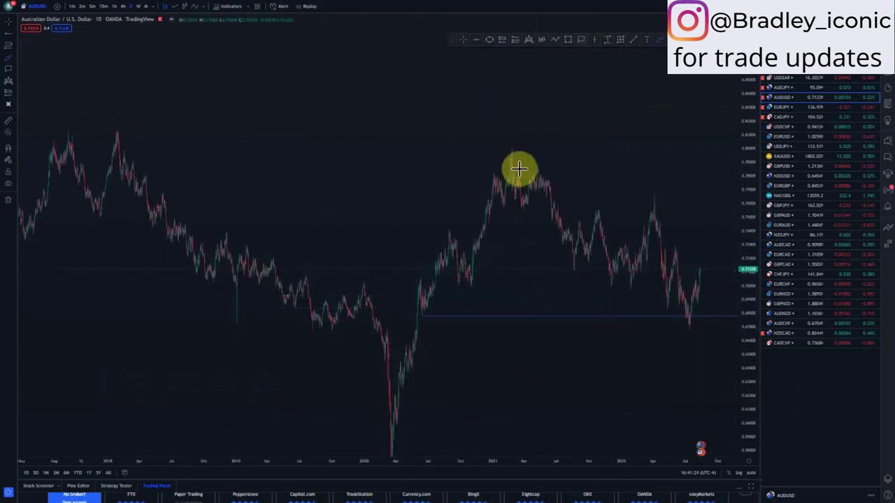
click(568, 40)
click(420, 309)
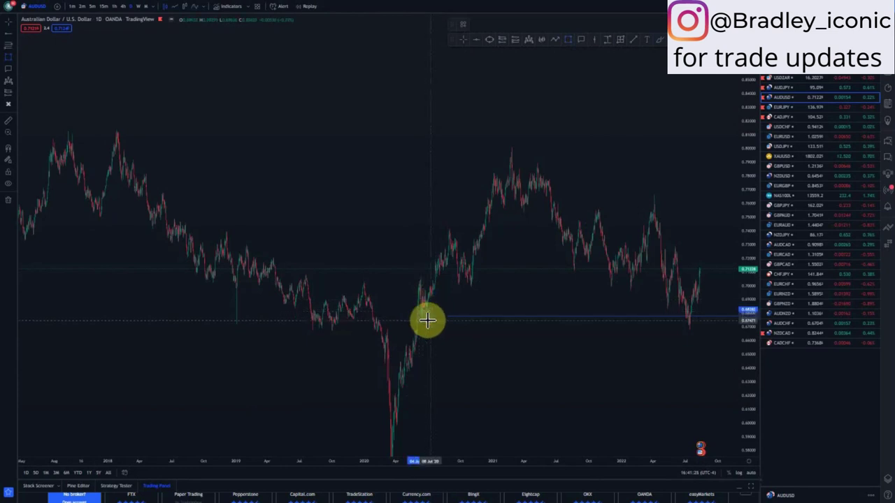
click(431, 320)
Draw a descending trendline from the February 2021 high across the April 2022 high, extended past the latest price.
drag(496, 347, 447, 354)
scroll(545, 366, up, 2)
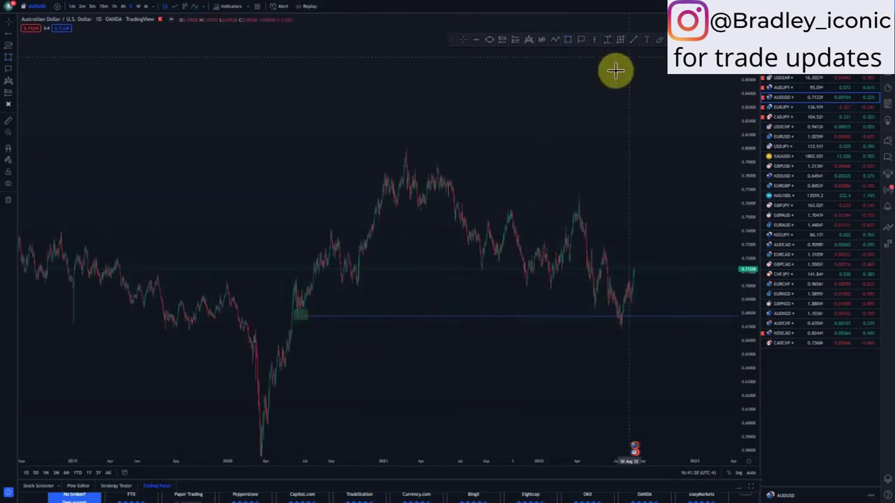
click(634, 40)
click(405, 146)
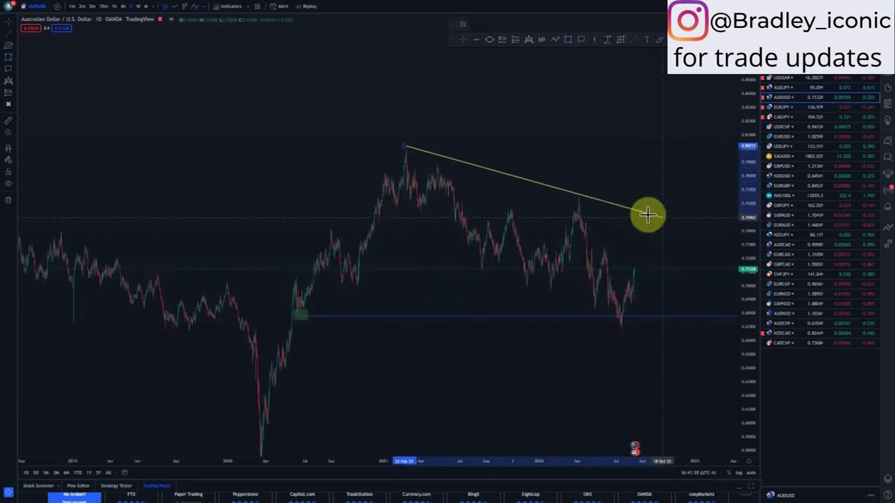
click(669, 221)
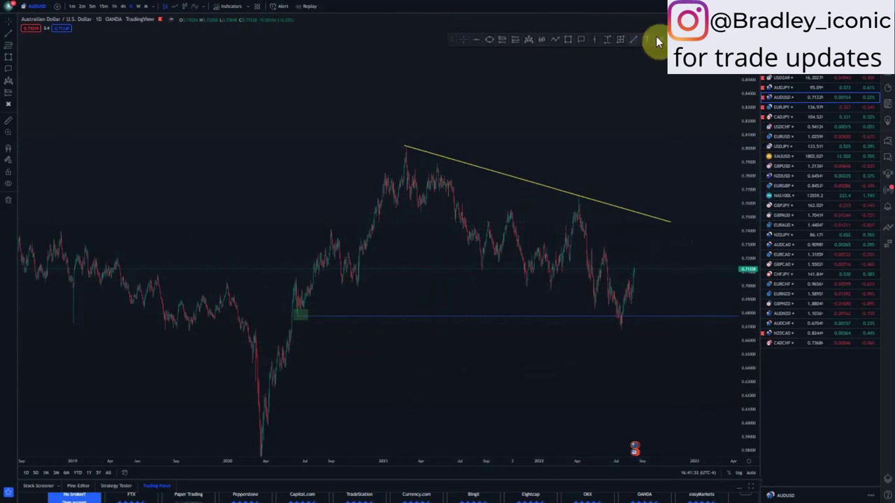
Draw a second descending trendline beneath the lows from December 2020 to past the July 2022 low.
click(636, 39)
click(373, 221)
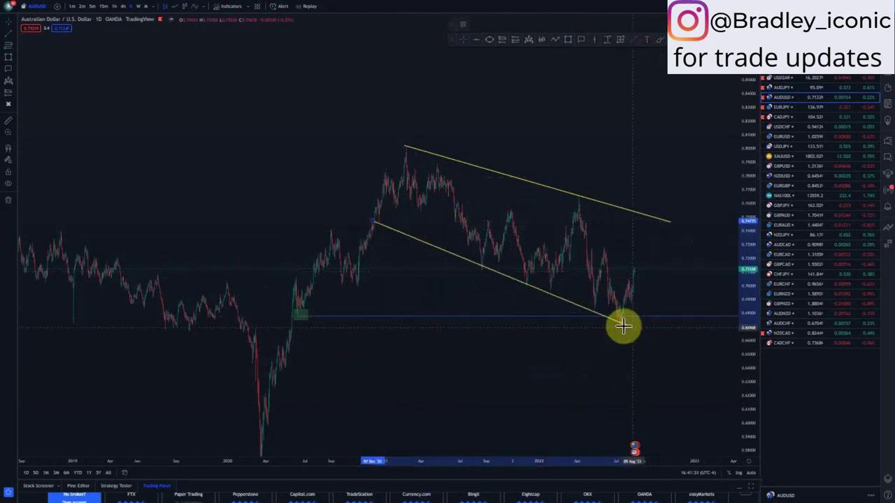
click(643, 337)
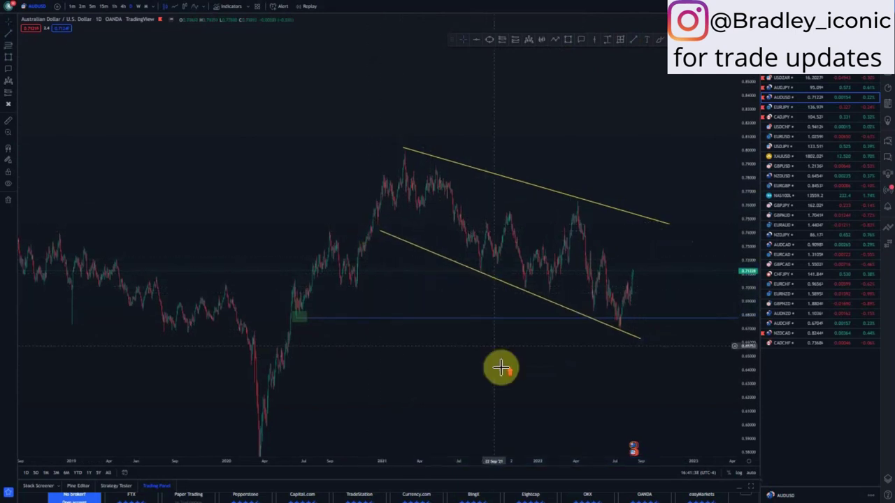
Draw a steep descending trendline from the April 2022 high across the June 2022 high to late July 2022.
scroll(511, 360, up, 3)
click(635, 40)
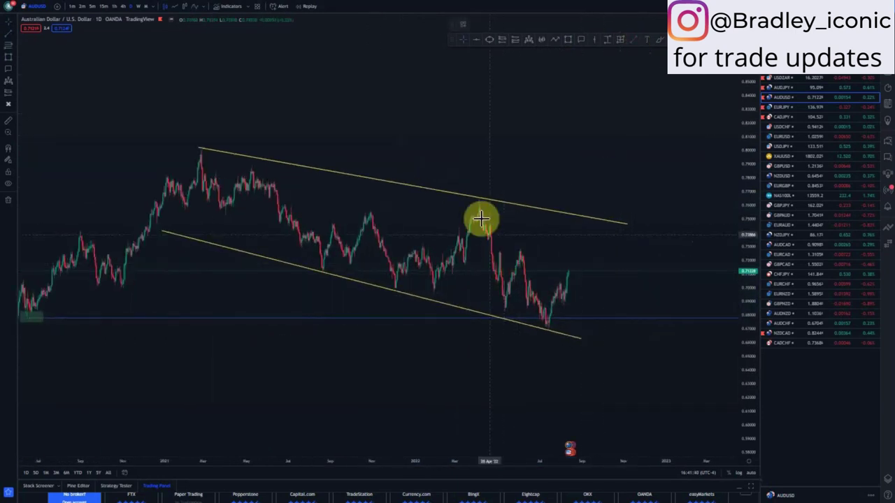
click(478, 200)
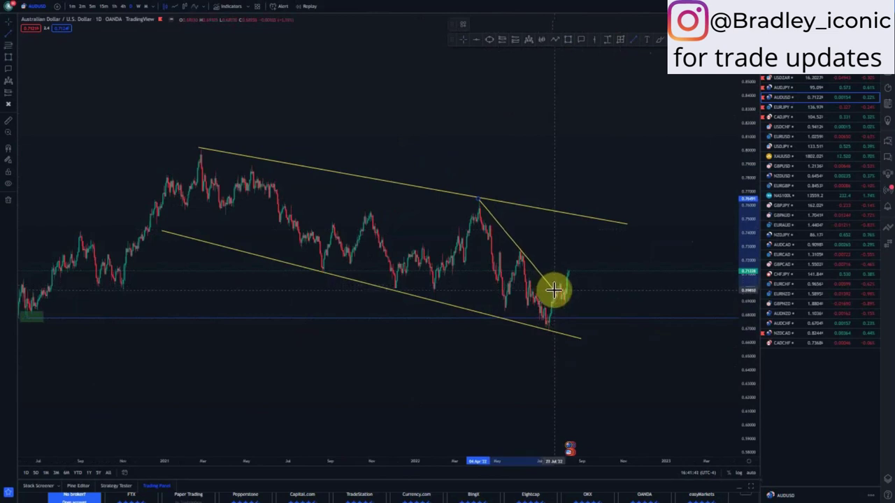
click(553, 289)
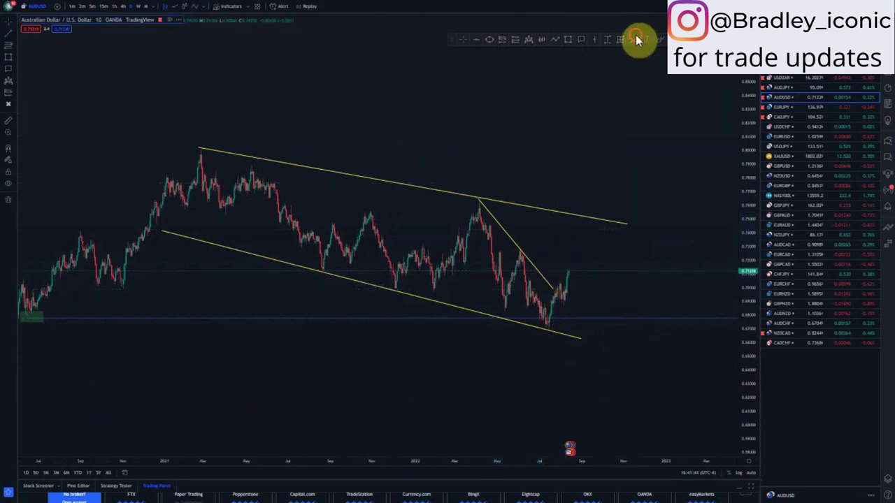
Draw a steep descending trendline from the mid-March 2022 low beneath the May 2022 low, ending at the long lower trendline.
click(464, 261)
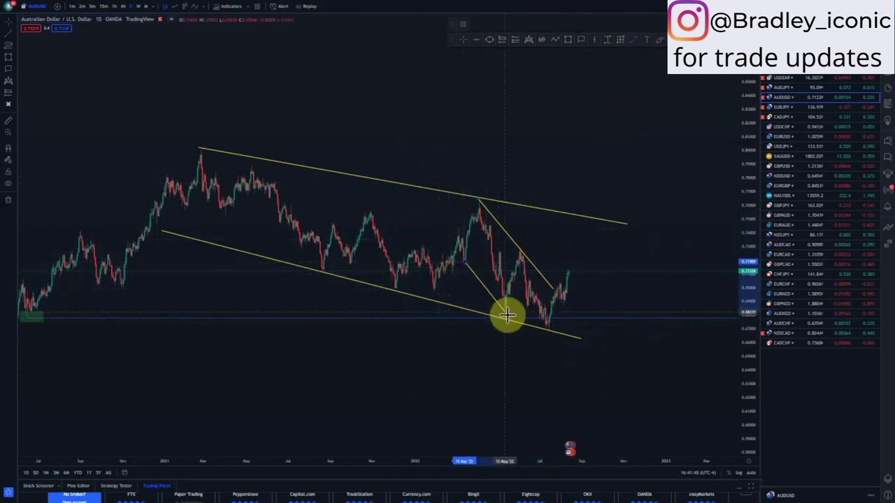
click(513, 321)
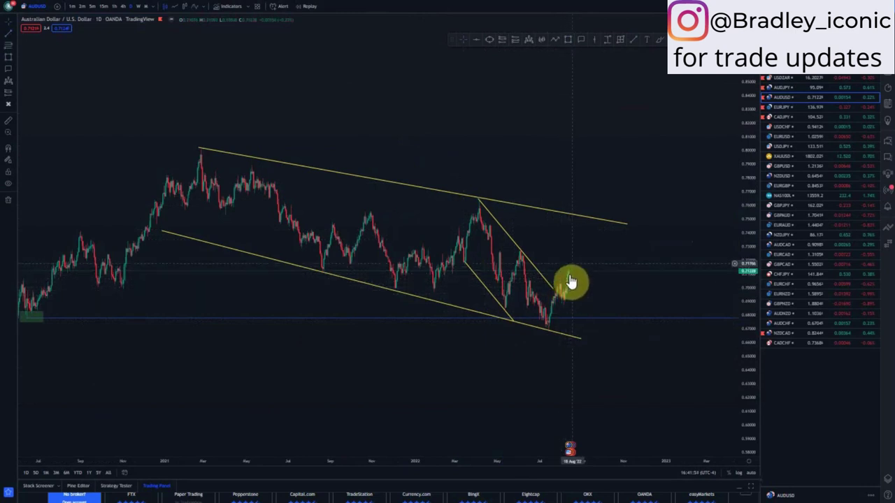
Add horizontal rays extending forward from the April 2022 high and the February 2021 high.
click(477, 199)
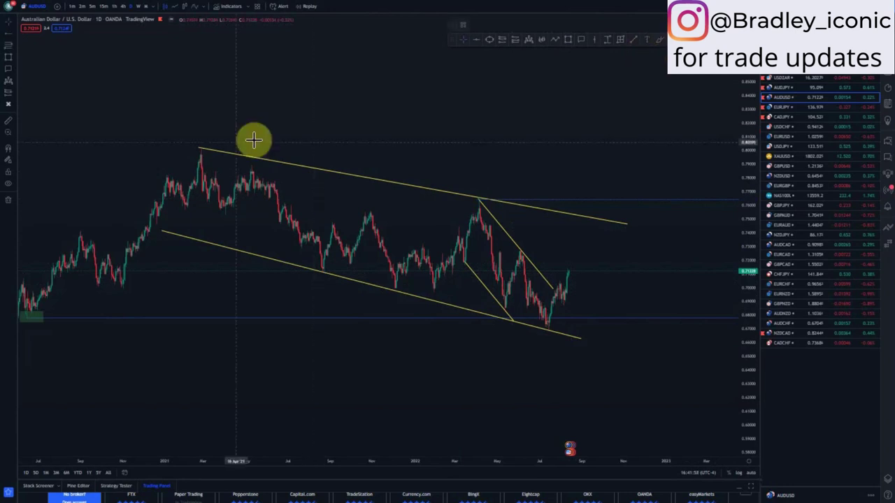
click(200, 149)
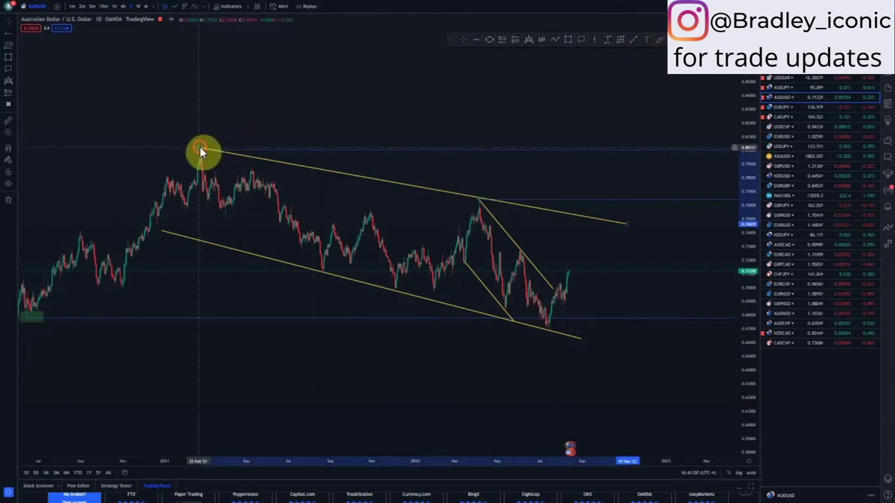
drag(200, 148, 200, 150)
drag(379, 236, 388, 238)
scroll(435, 297, down, 2)
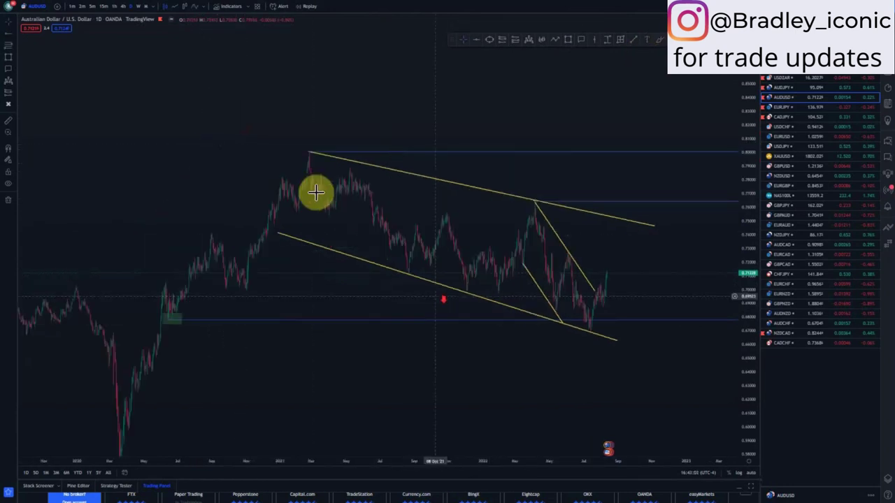
scroll(489, 360, down, 3)
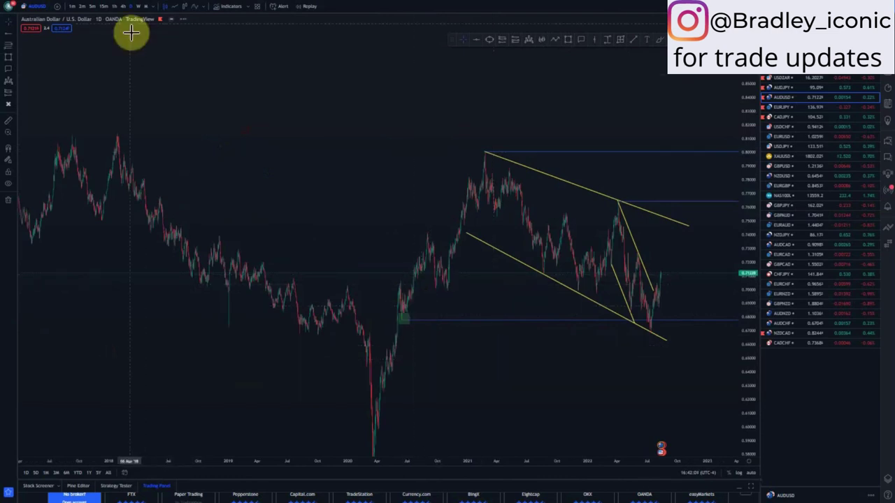
Switch to the 4-hour timeframe and draw an ascending trendline from the mid-July 2022 low beneath the early August low, extended to late August.
click(125, 9)
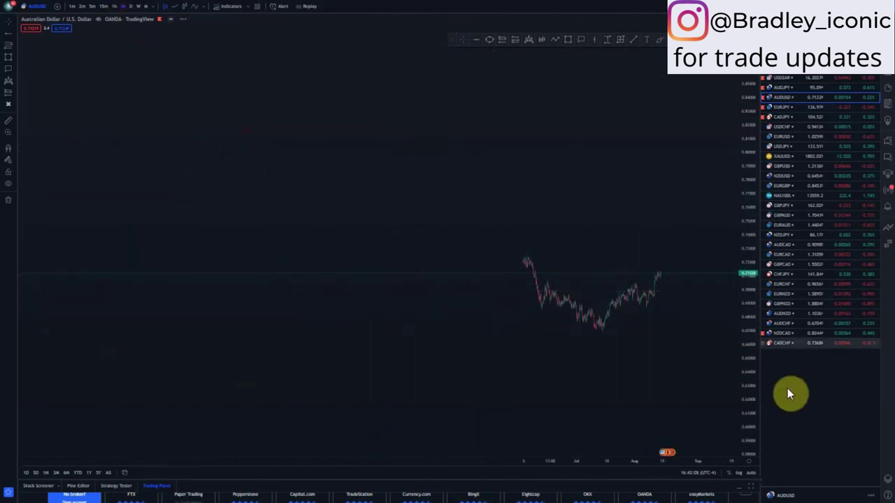
drag(751, 397, 748, 280)
scroll(665, 372, up, 1)
drag(665, 363, 599, 347)
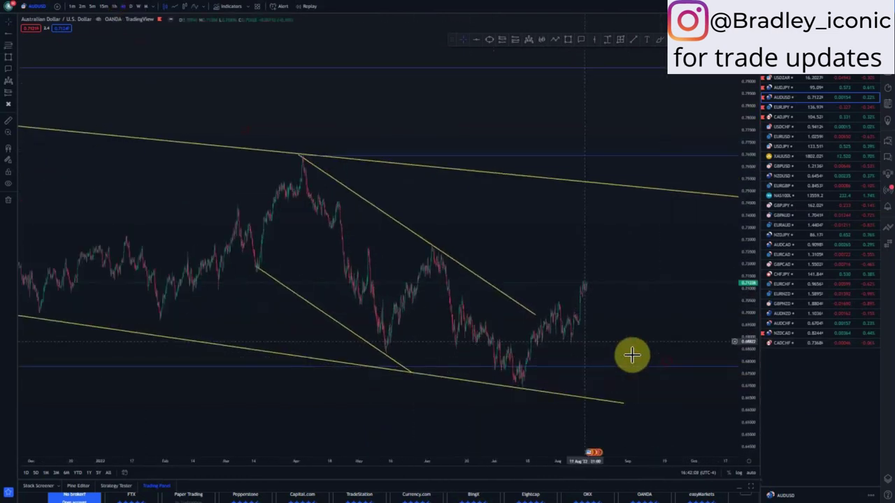
scroll(582, 356, up, 2)
drag(752, 428, 741, 371)
scroll(637, 382, up, 2)
drag(564, 392, 617, 318)
scroll(617, 322, up, 2)
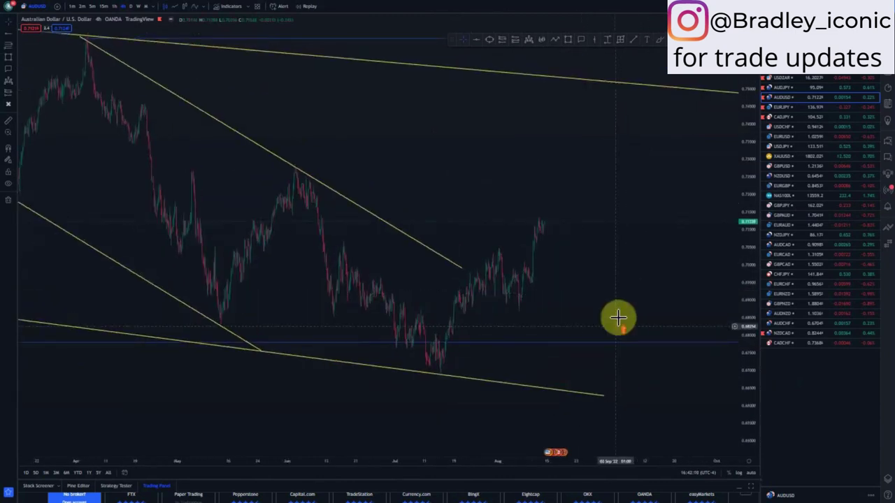
click(634, 42)
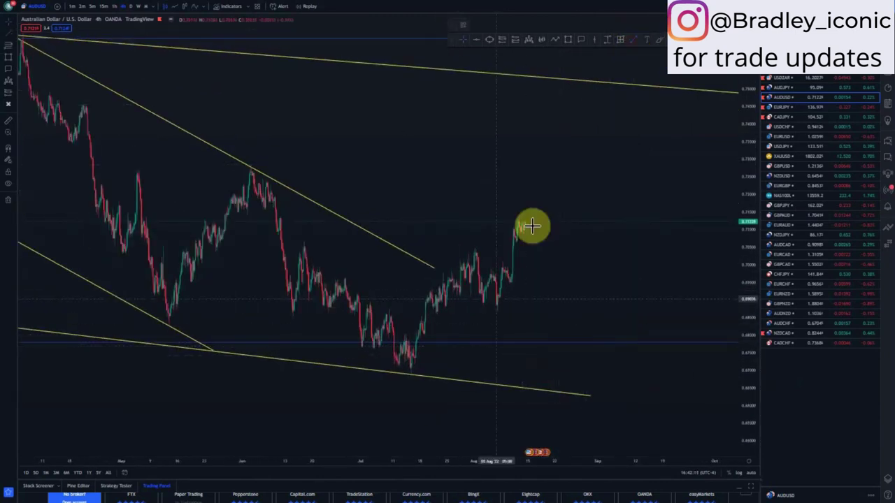
click(411, 376)
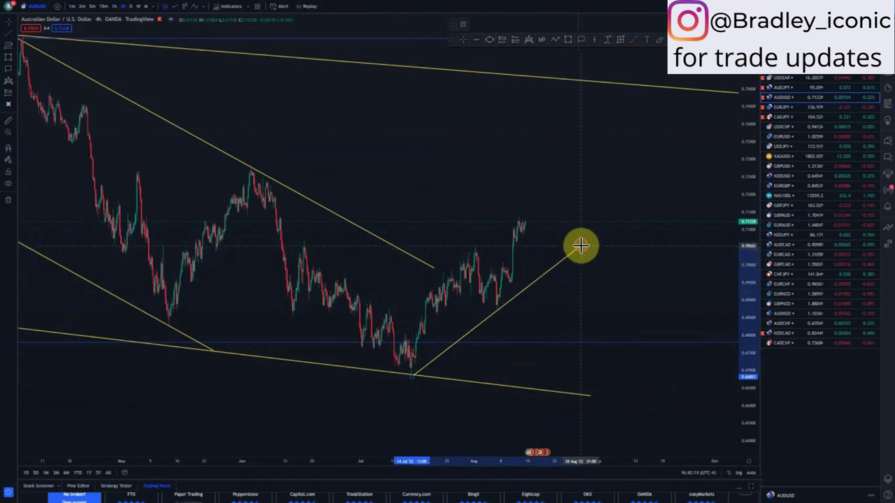
click(580, 245)
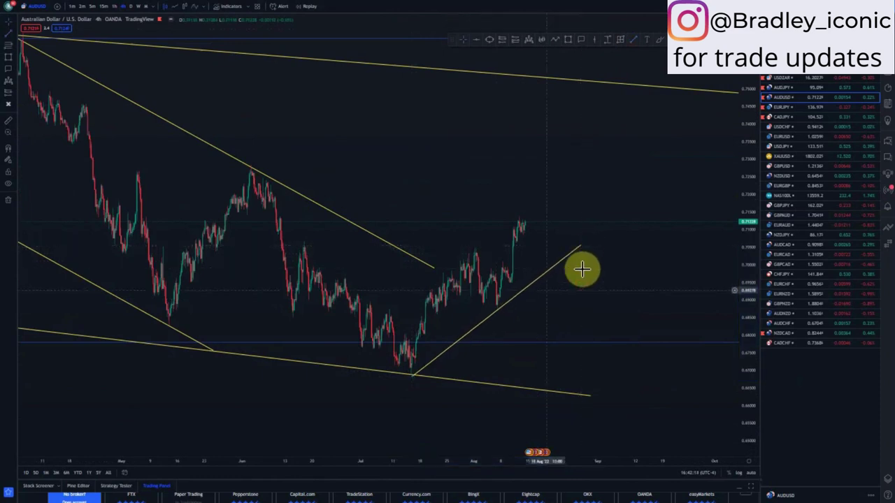
Sketch a freehand price path from the July 2022 low, bouncing off the ascending trendline up to the long upper trendline, and undo it.
click(661, 40)
drag(412, 368, 471, 251)
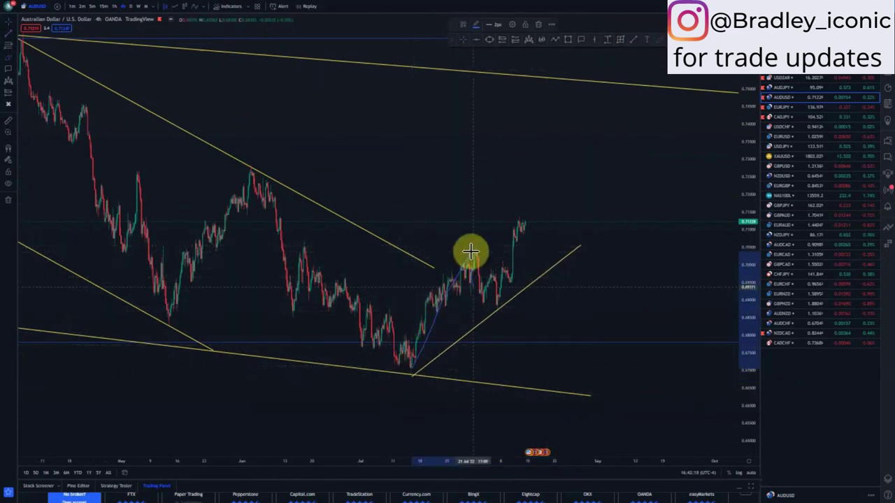
click(470, 252)
click(495, 310)
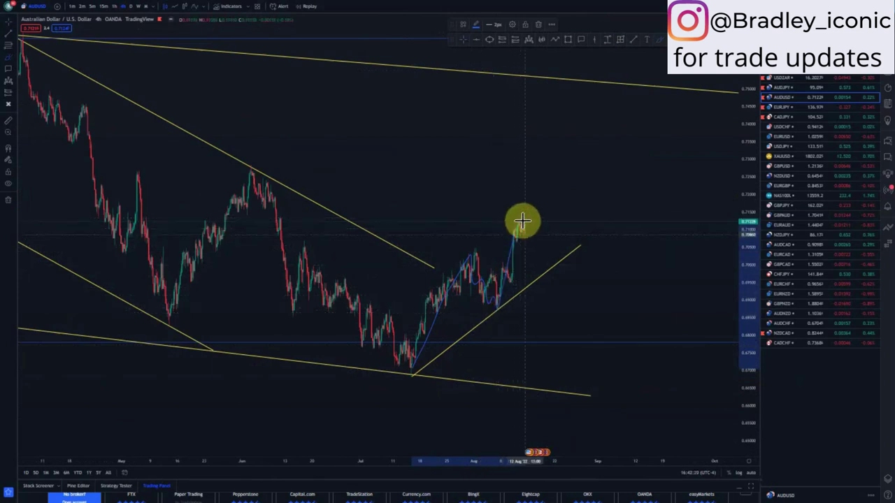
click(523, 222)
click(552, 264)
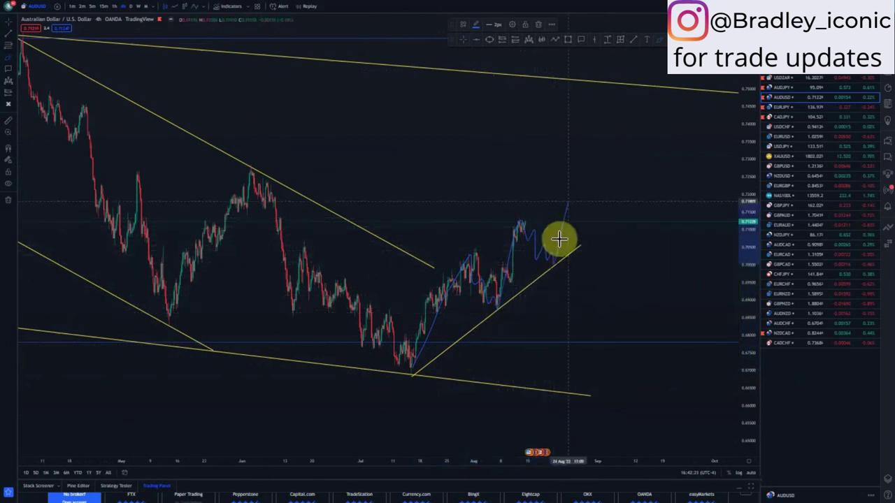
drag(610, 117, 615, 85)
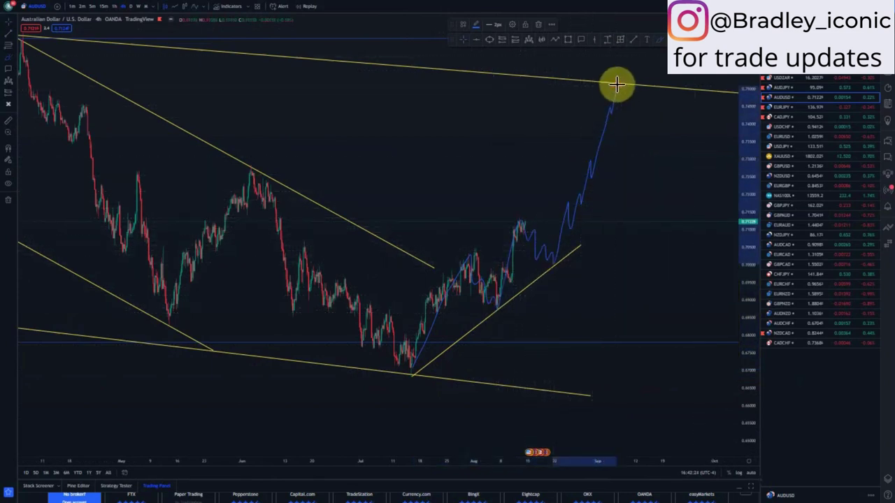
key(ctrl+z)
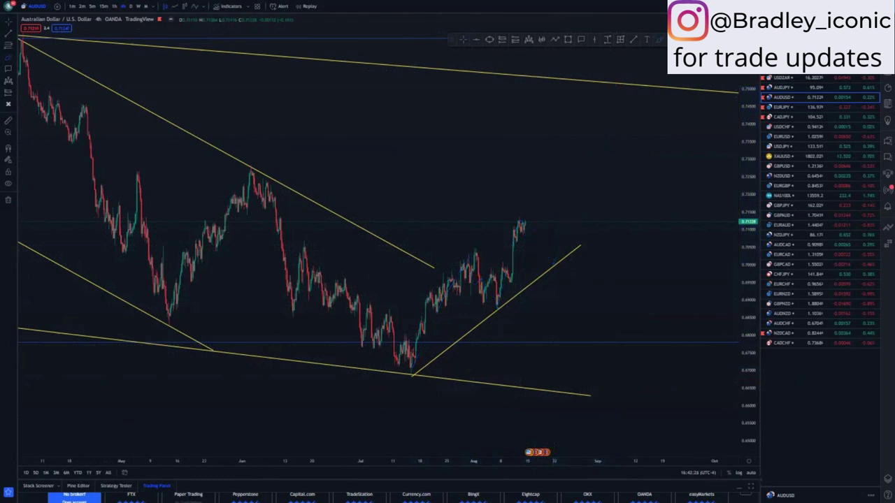
Switch to the 1-hour timeframe and draw an ascending upper channel line from the 8 July 2022 high across the August highs.
scroll(301, 273, down, 3)
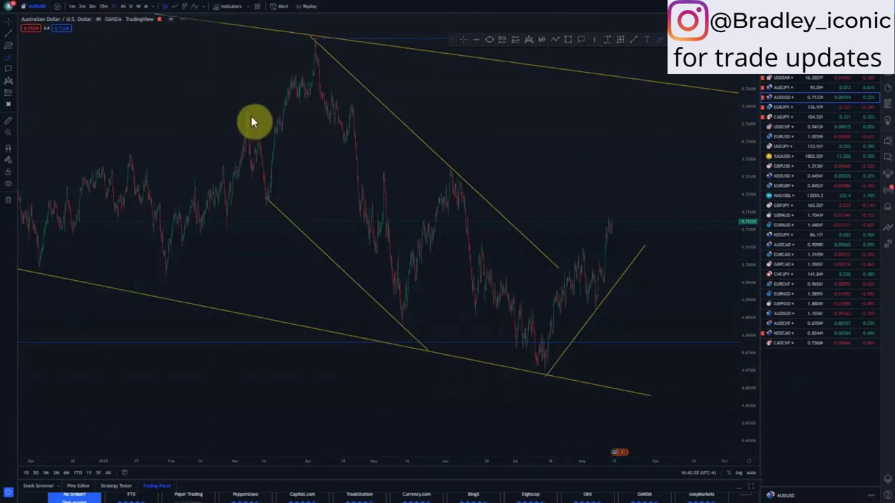
drag(743, 431, 727, 327)
scroll(663, 394, up, 2)
click(466, 39)
drag(507, 145, 523, 117)
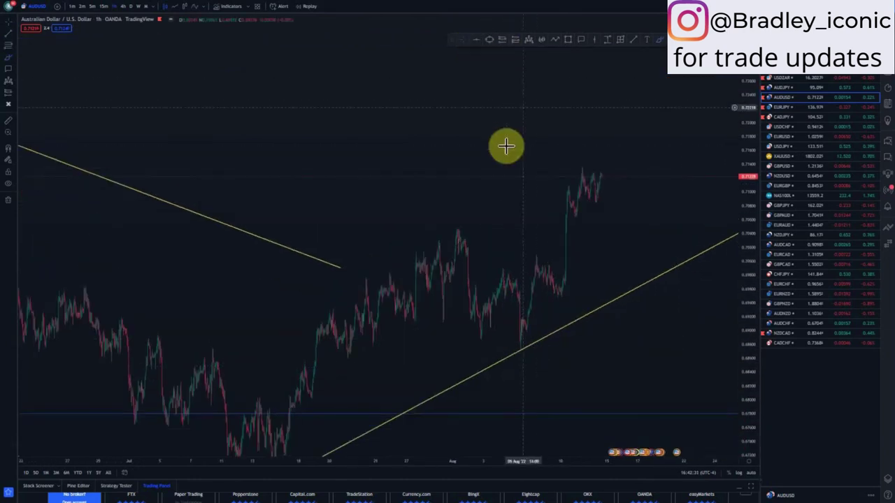
scroll(541, 319, down, 2)
scroll(541, 320, down, 3)
drag(748, 118, 744, 241)
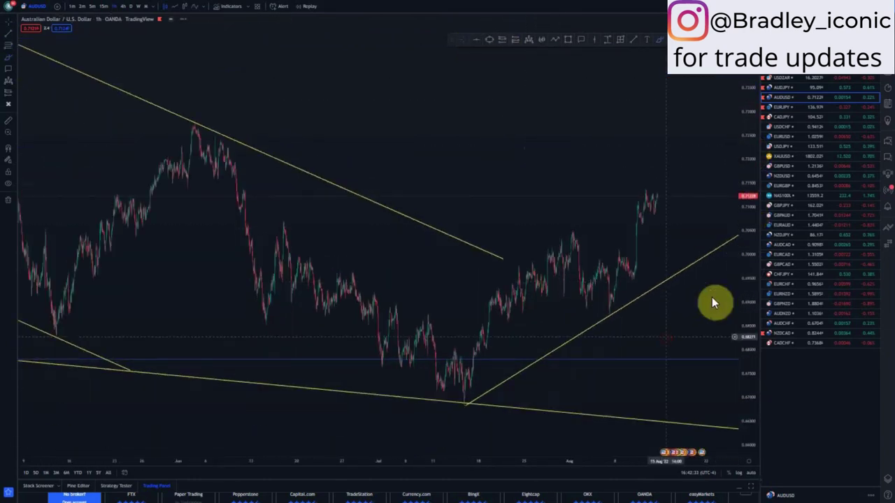
drag(712, 297, 633, 284)
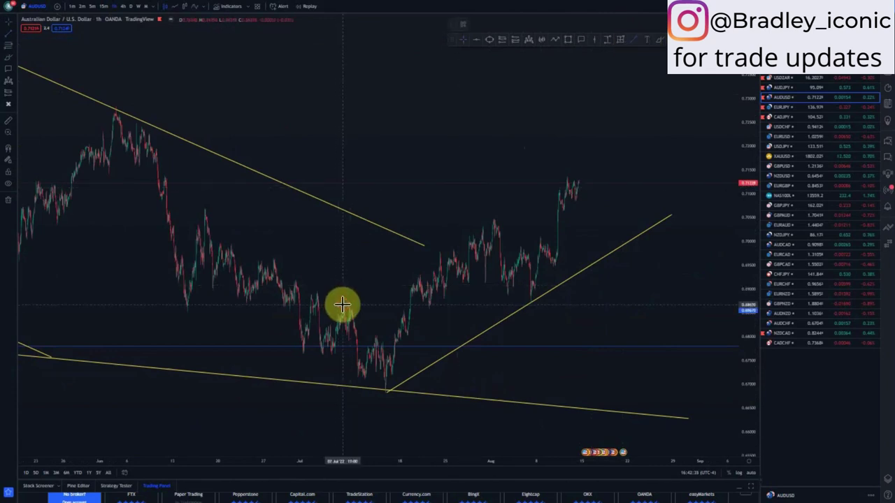
mouse_move(342, 305)
mouse_down()
mouse_move(595, 170)
mouse_move(592, 158)
mouse_move(590, 165)
mouse_up()
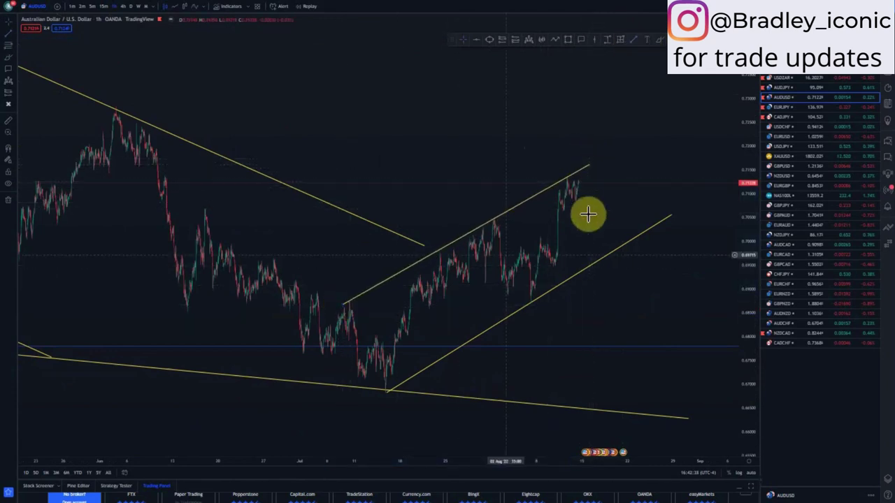
drag(343, 304, 348, 303)
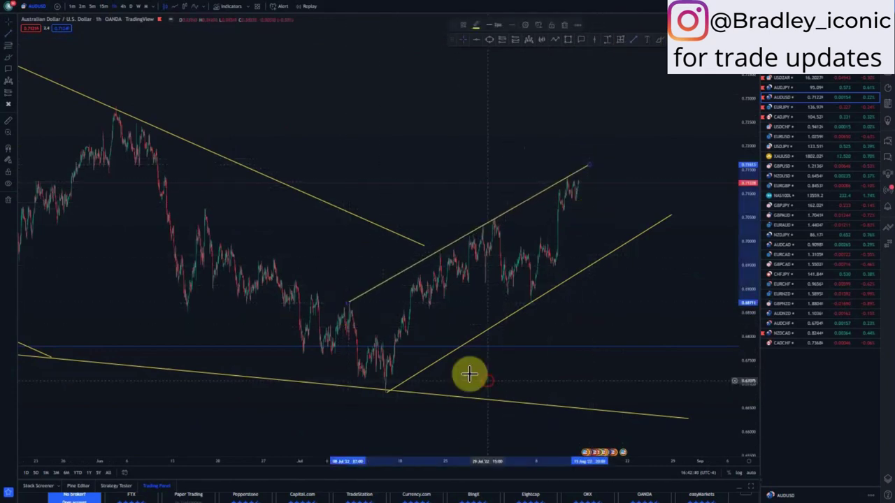
Shorten the steep descending trendline from the April 2022 high so that it ends around 4 July 2022.
scroll(573, 376, down, 5)
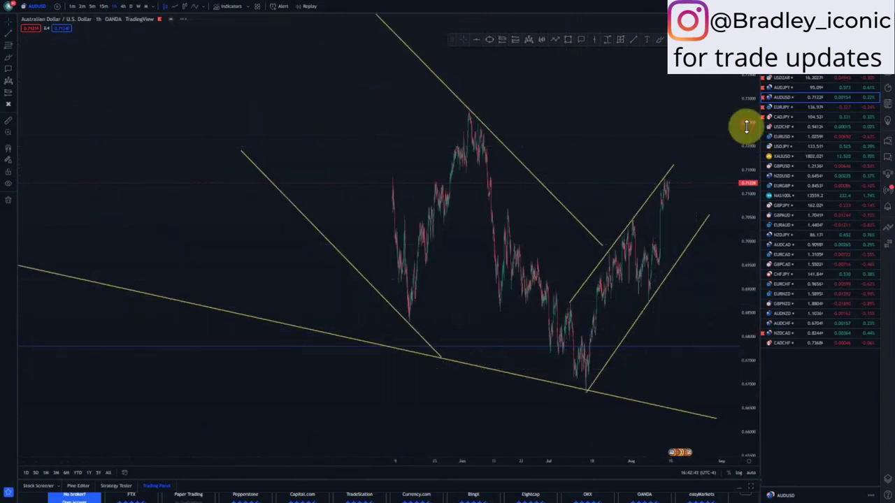
drag(747, 126, 575, 424)
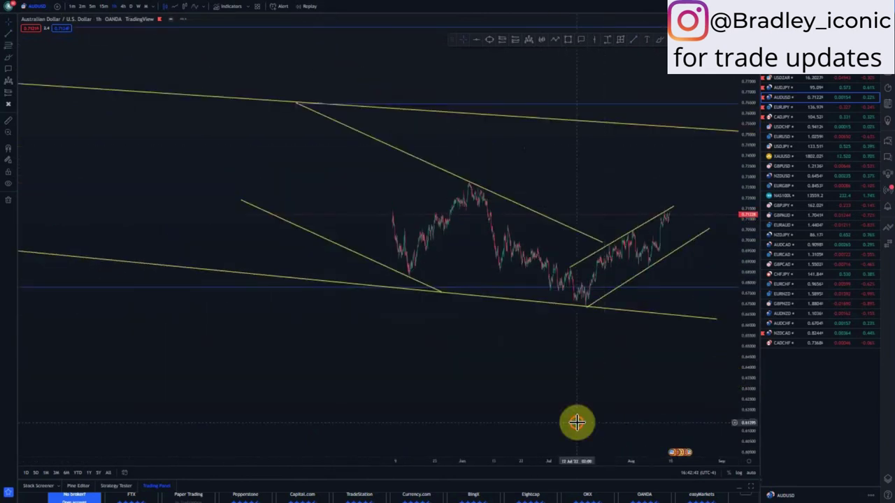
click(555, 223)
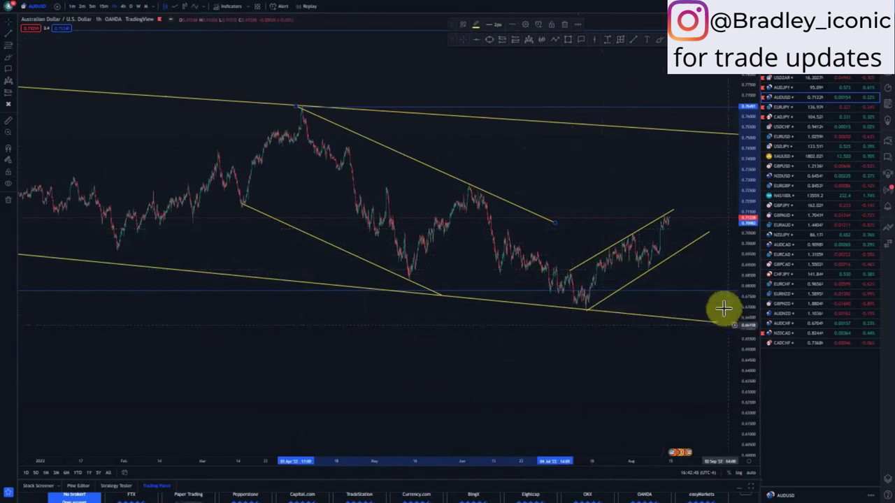
click(597, 165)
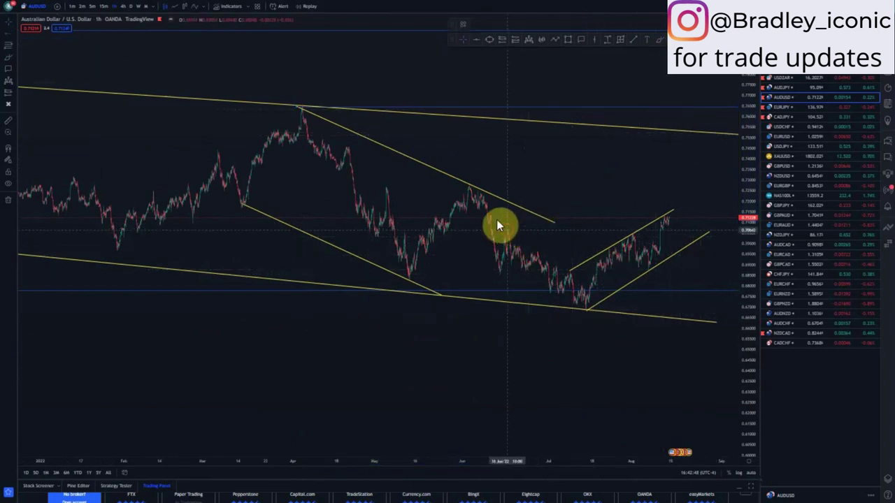
Add a horizontal ray extending forward from the mid-June 2022 high.
scroll(681, 391, up, 3)
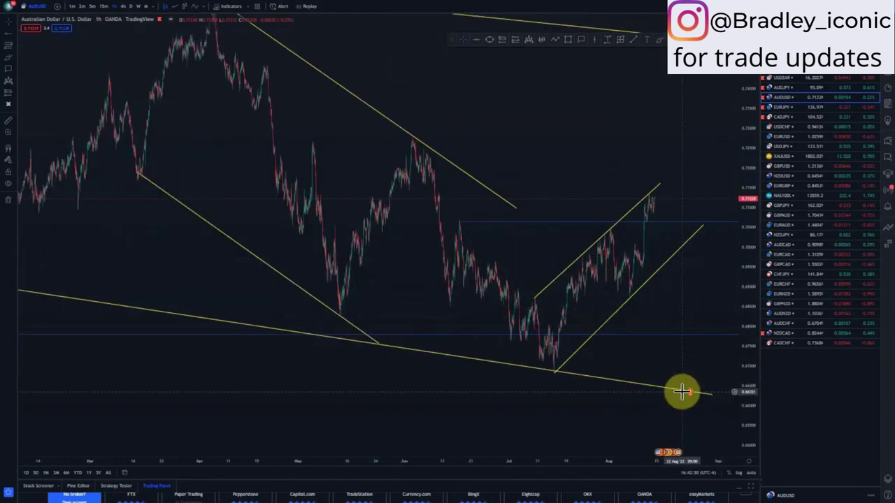
scroll(681, 391, up, 5)
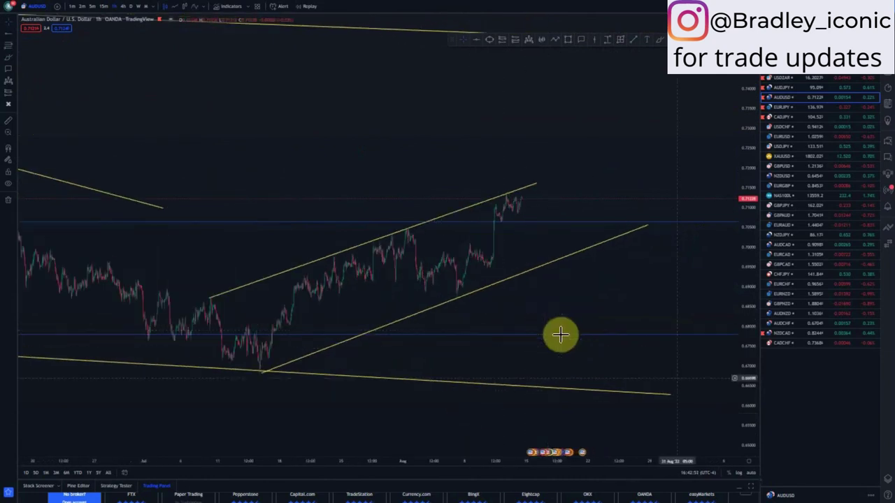
scroll(593, 370, up, 5)
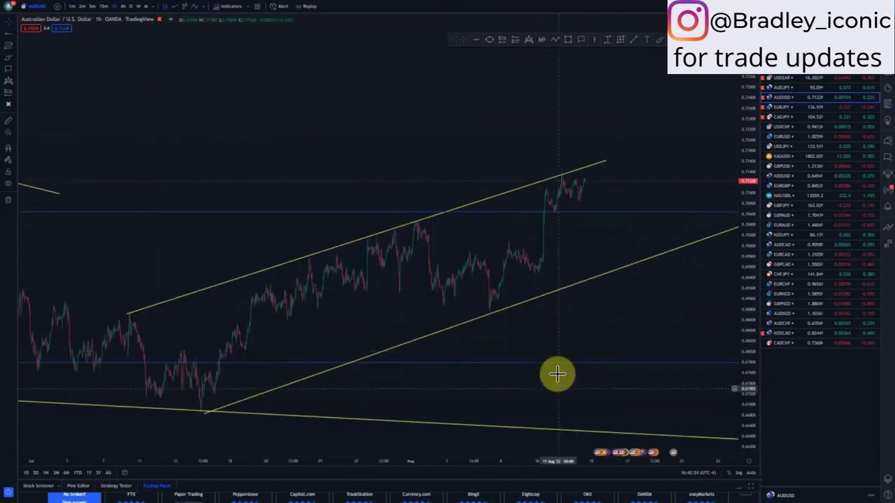
Draw projection arrows from the latest price down to the lower channel line, and from there up beyond the upper channel line.
scroll(703, 351, up, 5)
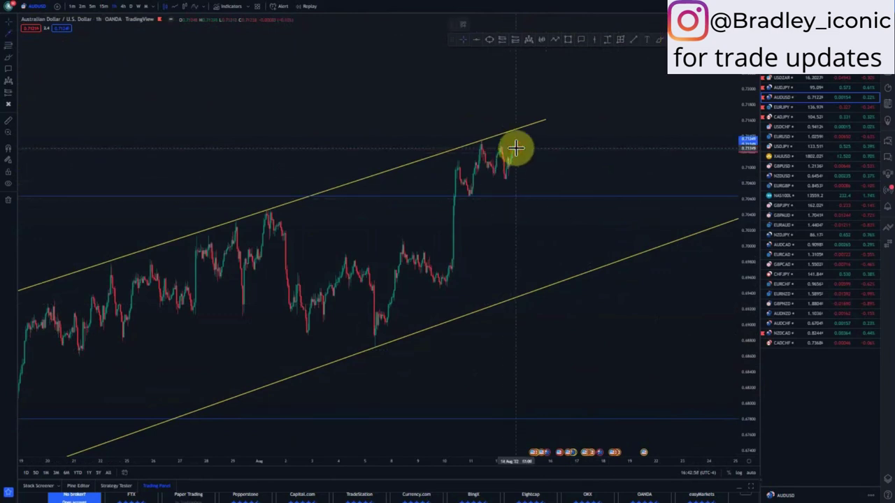
mouse_move(516, 148)
mouse_down()
mouse_move(549, 288)
mouse_move(620, 54)
mouse_up()
click(563, 308)
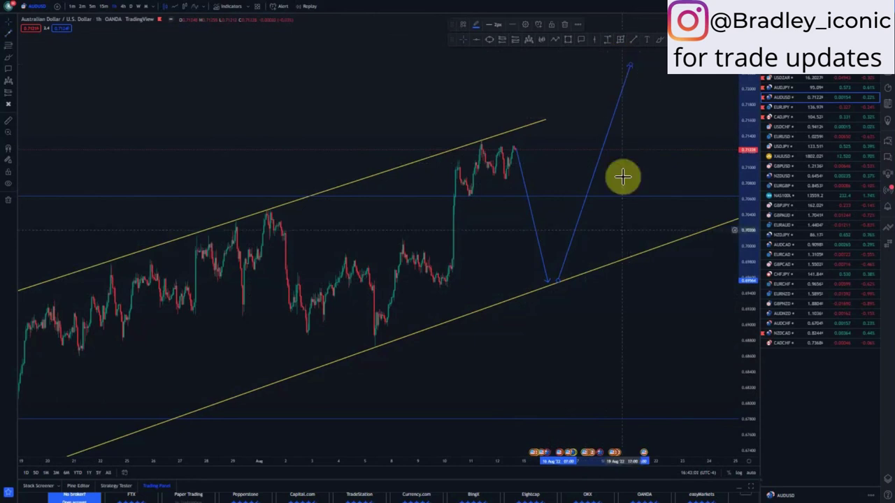
click(611, 334)
scroll(613, 337, down, 3)
scroll(615, 338, up, 3)
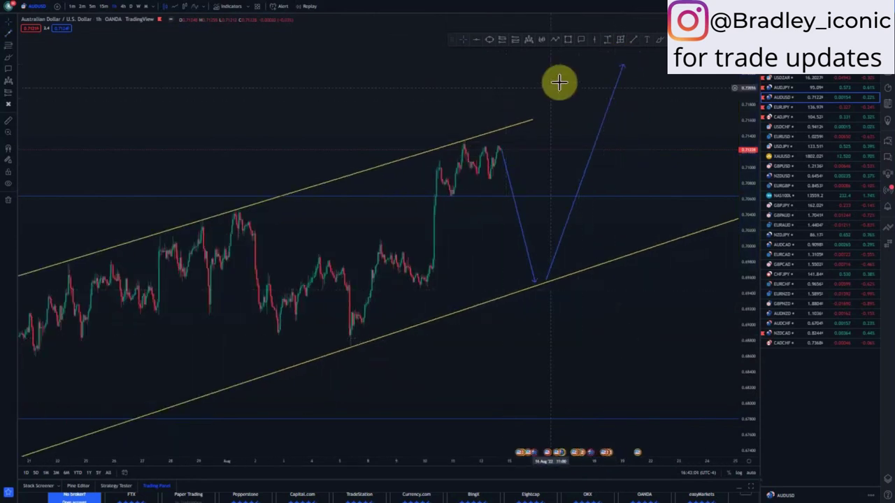
Draw a head and shoulders pattern over the 10–12 August highs, with the head on the 11 August peak.
click(525, 41)
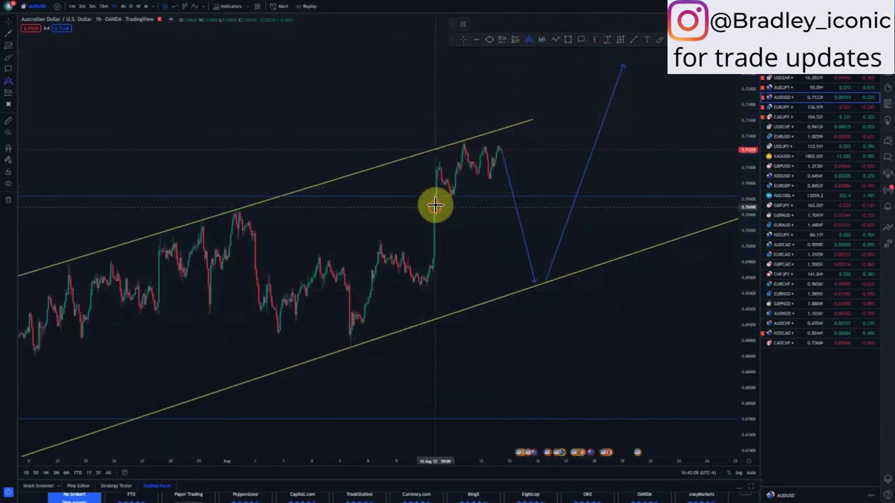
click(436, 158)
click(454, 192)
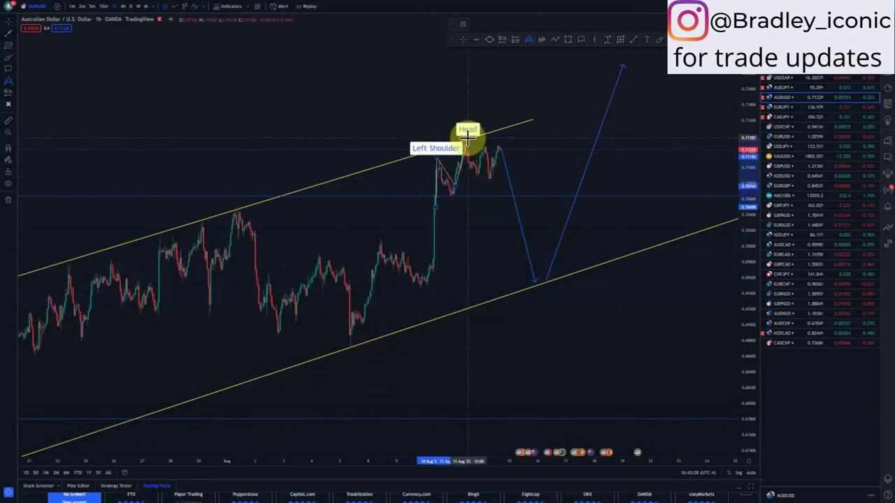
click(464, 133)
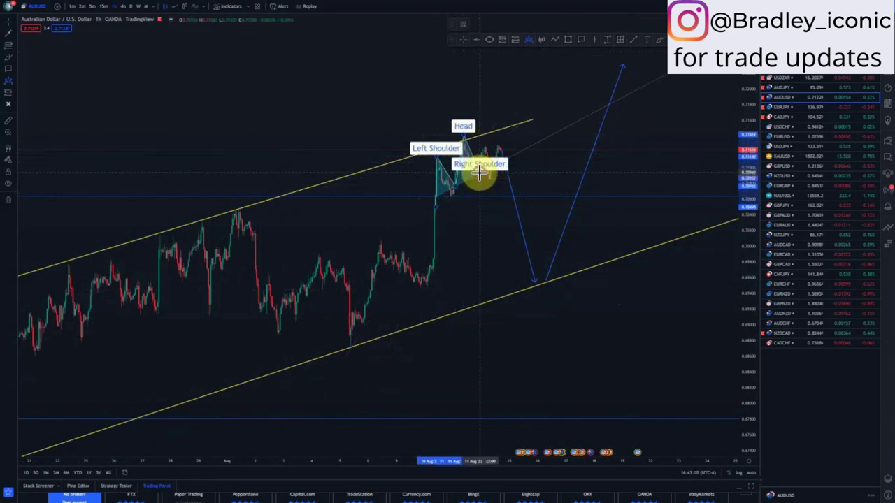
click(479, 173)
click(485, 144)
click(515, 153)
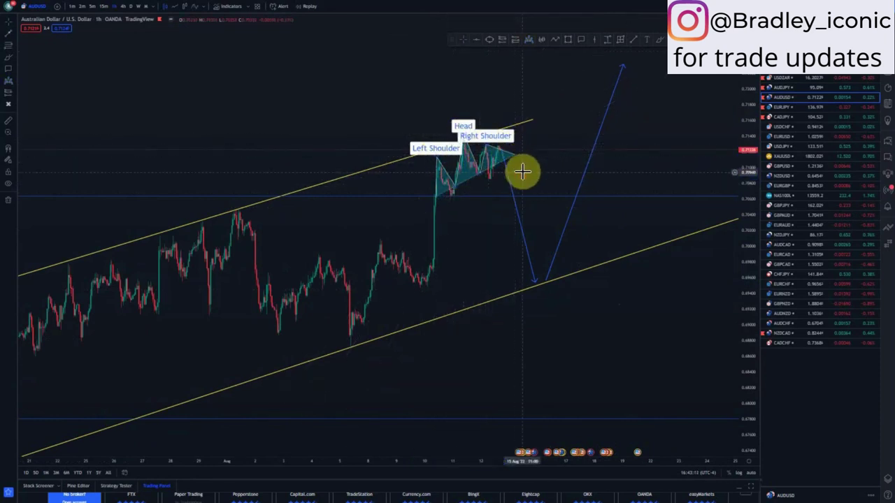
scroll(425, 246, down, 2)
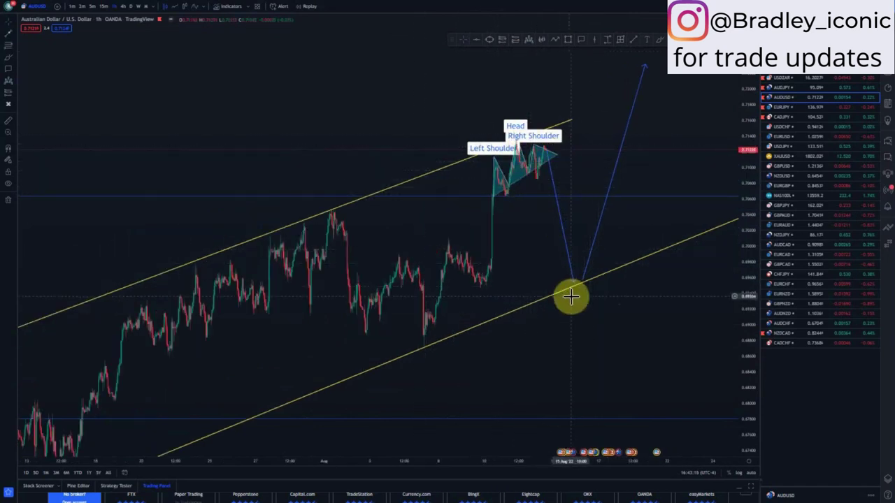
Delete the downward projection arrow and the head and shoulders pattern from the chart.
click(546, 155)
click(563, 25)
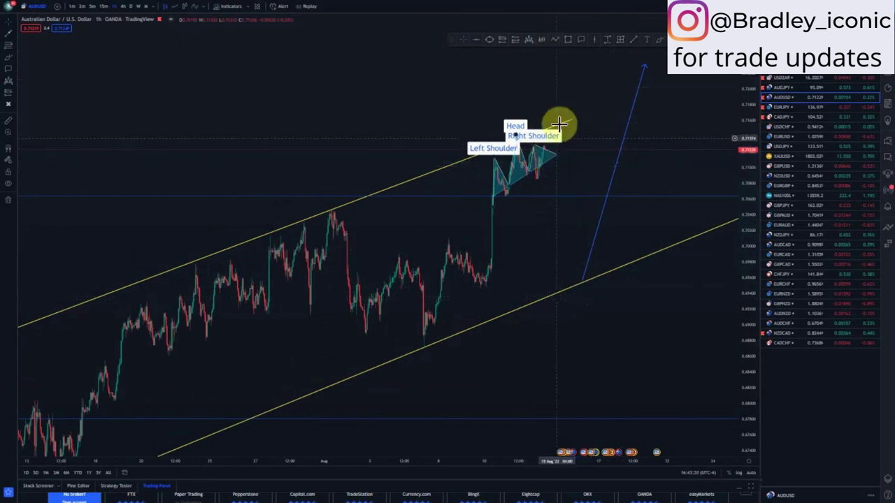
click(510, 143)
click(565, 27)
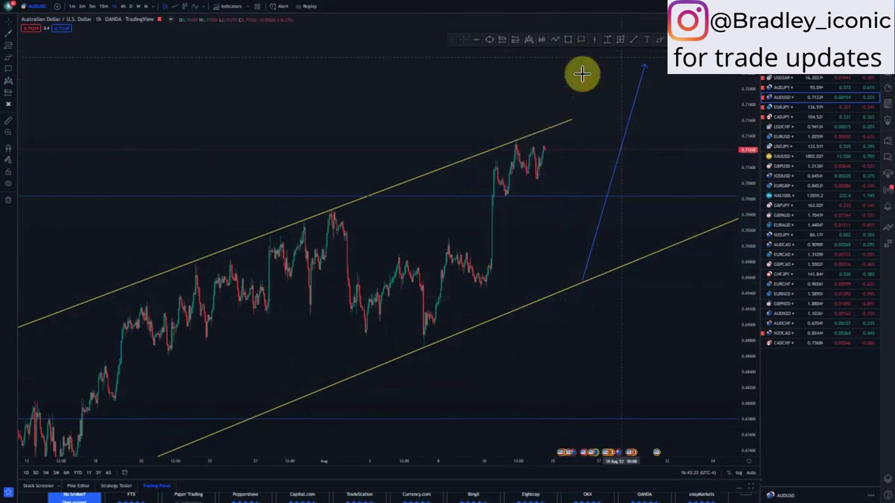
Draw a short rising trendline beneath the 10–12 August lows and a horizontal ray from the 12 August high.
click(632, 39)
click(506, 193)
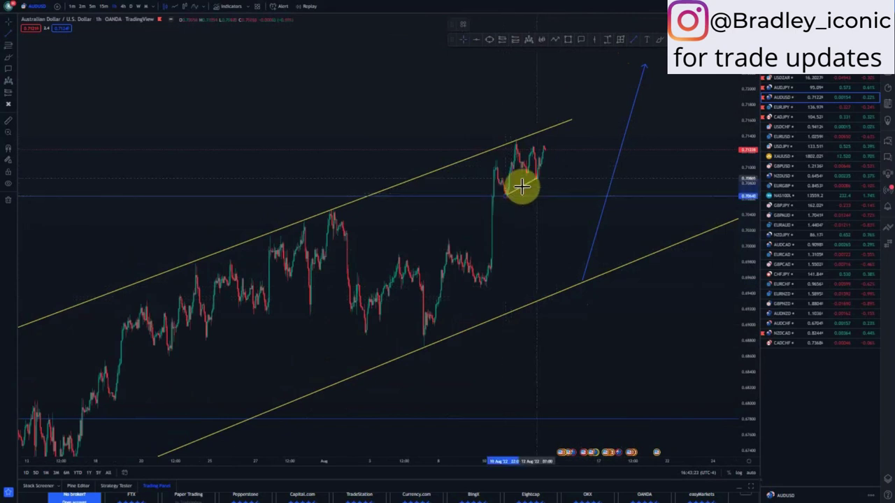
drag(507, 195, 504, 198)
click(559, 167)
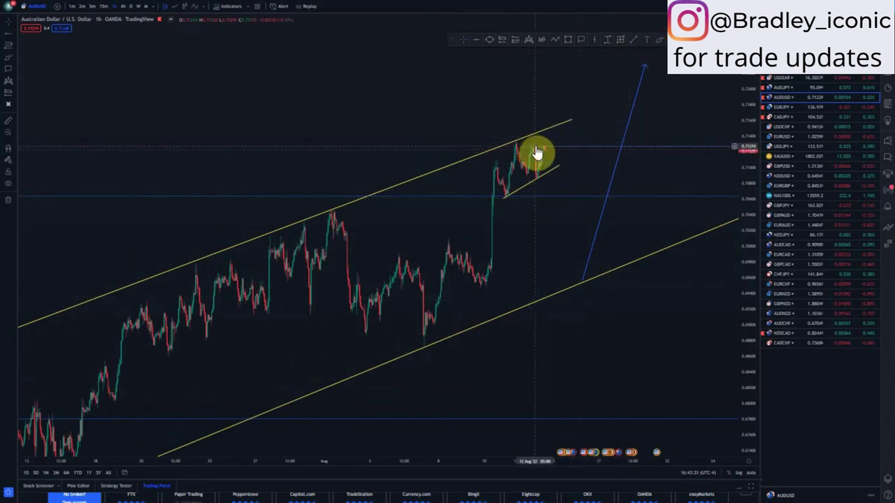
Delete the horizontal level near 0.7064 and sketch a freehand projected path from the latest price, breaking below the short rising trendline.
click(563, 200)
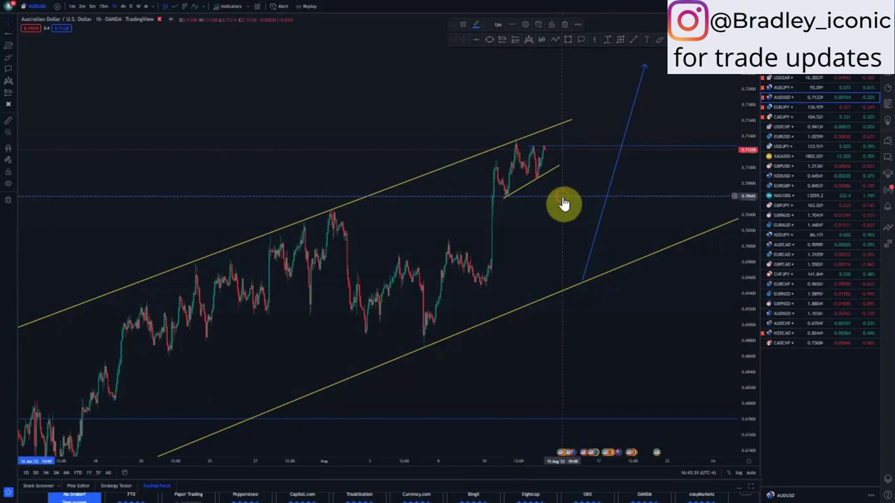
key(Delete)
scroll(546, 248, up, 3)
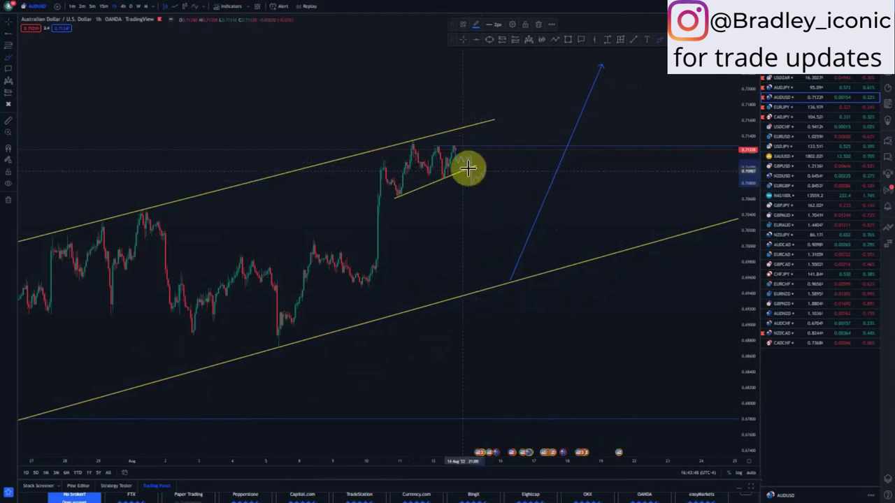
click(463, 40)
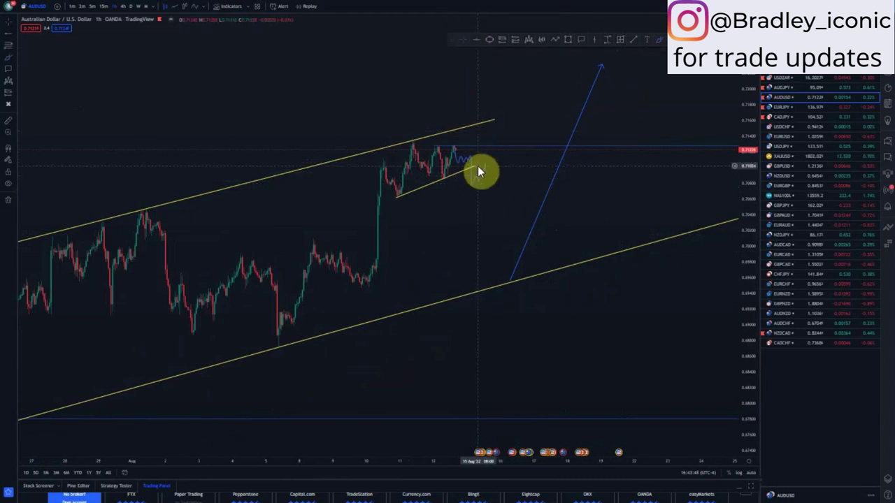
Place a short position at the trendline retest with entry near 0.7105, stop near 0.7121 and target near 0.6950 on the lower channel line.
click(507, 40)
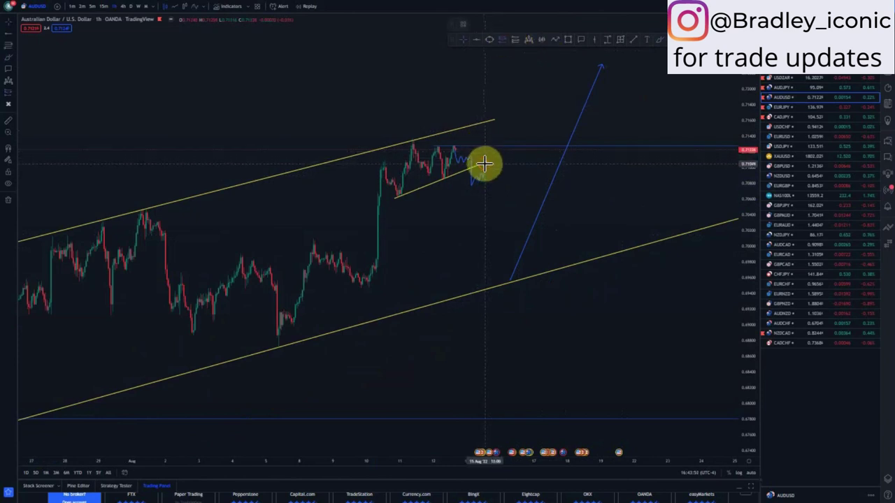
click(486, 164)
drag(487, 122, 485, 147)
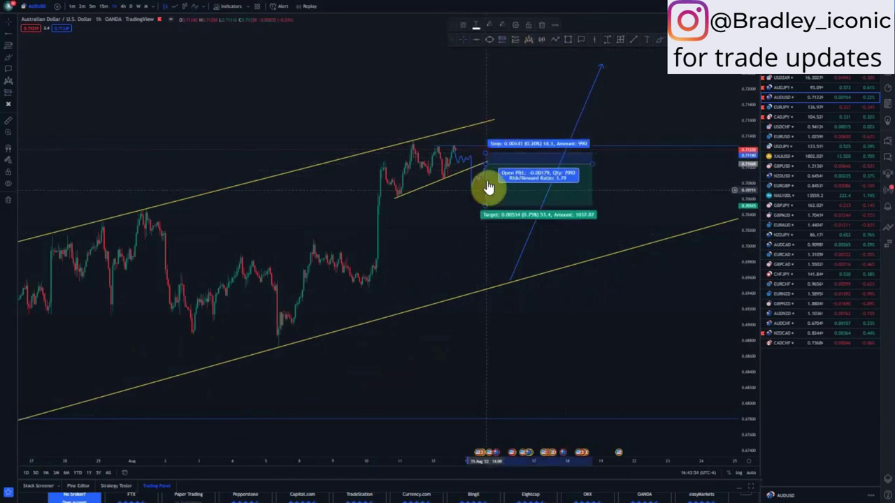
drag(485, 204, 485, 289)
drag(590, 160, 546, 164)
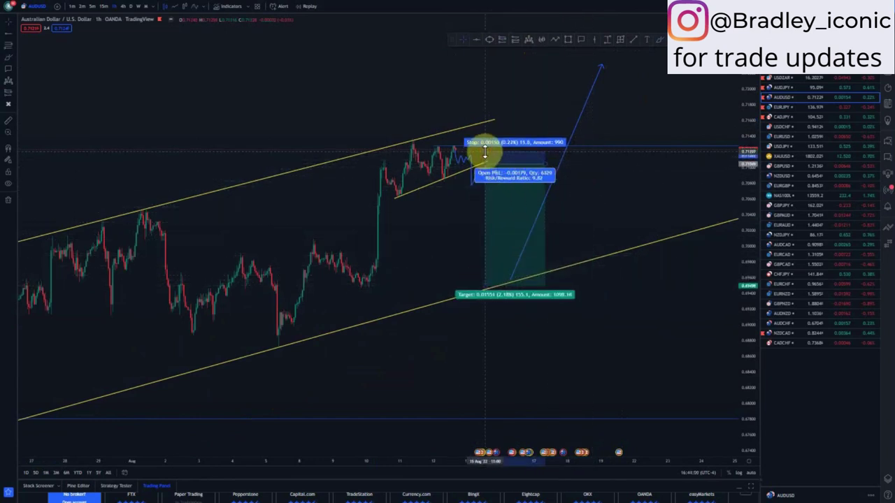
click(464, 213)
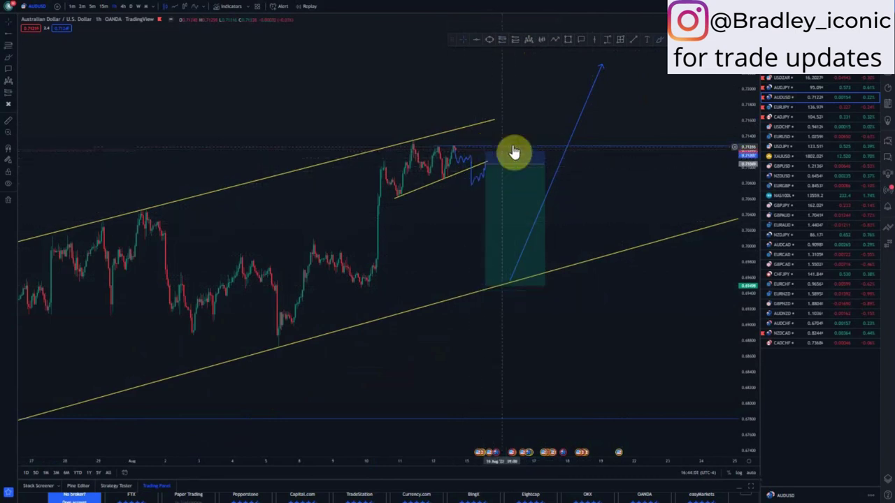
Copy the 8–10 August price action as a bars pattern and place it above the lower channel line around the short target.
drag(446, 267, 425, 271)
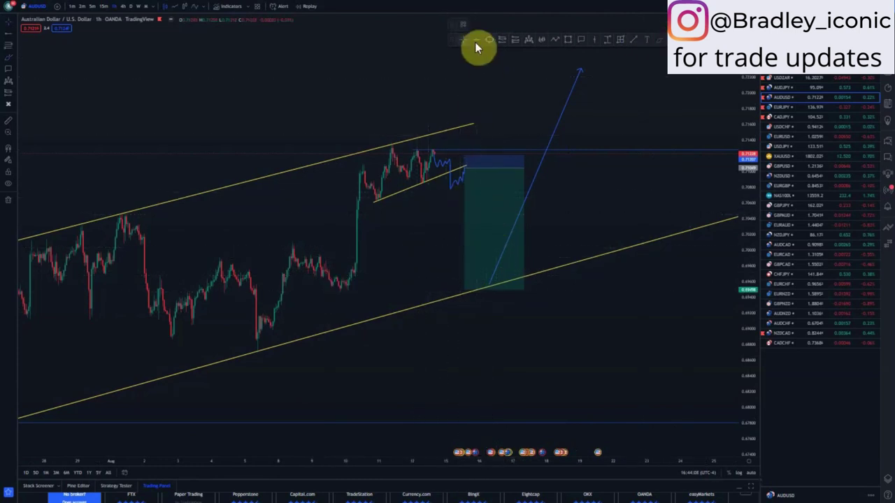
click(542, 40)
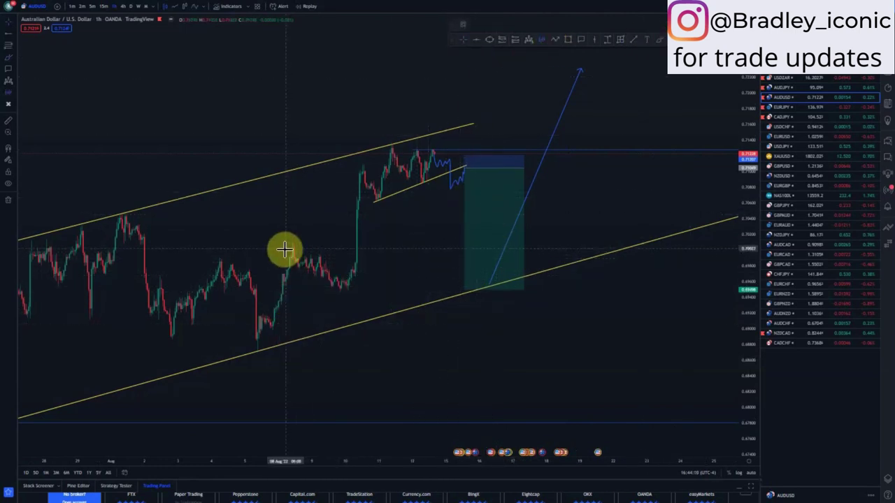
click(349, 302)
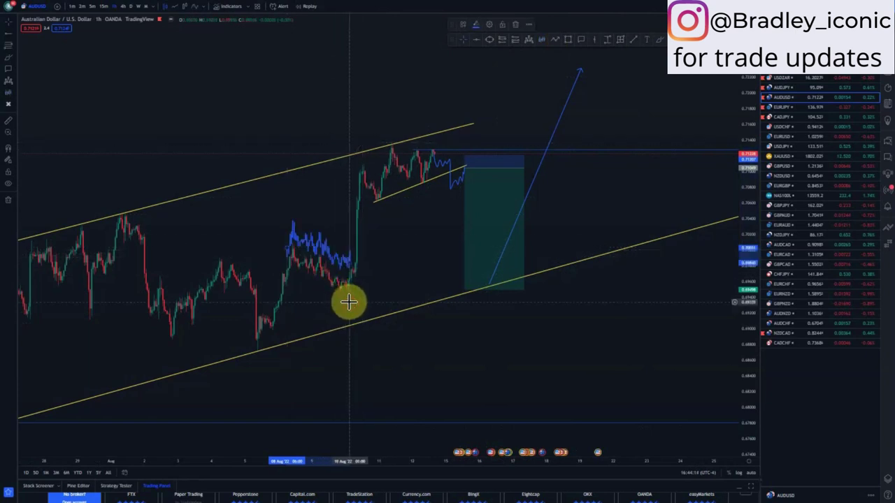
mouse_move(336, 262)
mouse_down()
mouse_move(471, 259)
mouse_move(489, 276)
mouse_up()
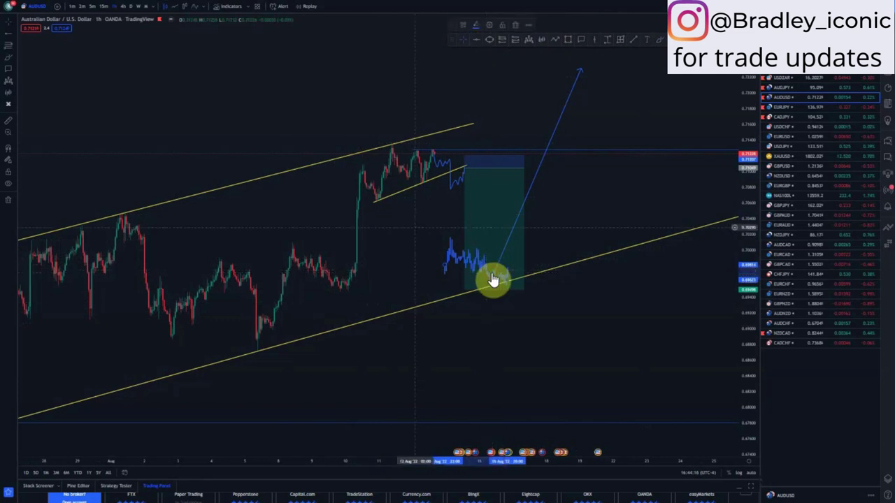
Draw a descending trendline across the highs of the copied bars pattern, ending around 17 August.
click(634, 40)
click(449, 238)
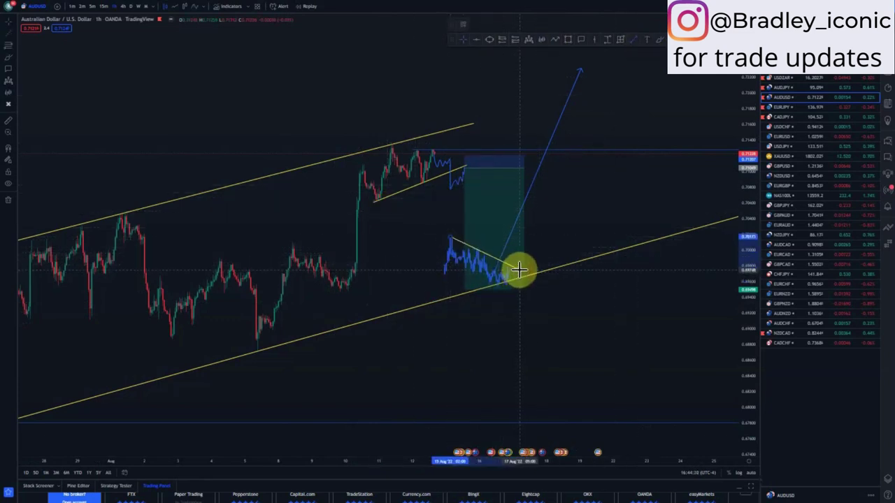
click(518, 272)
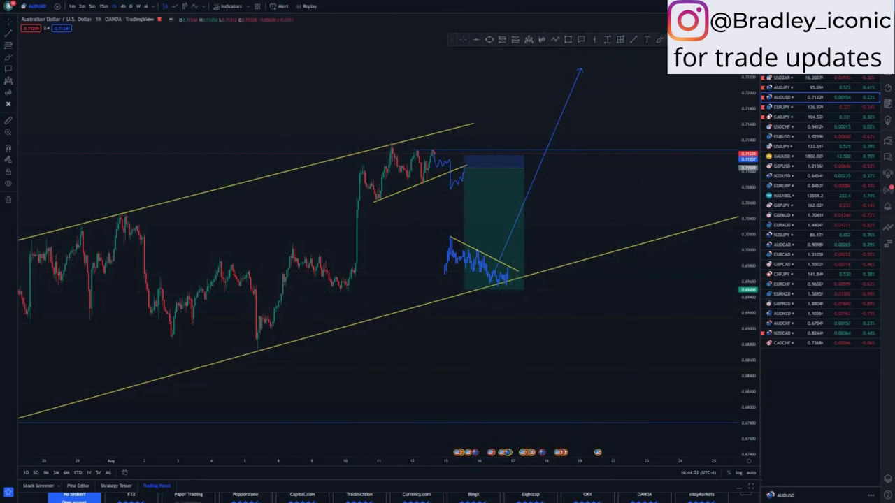
Reposition the upward projection arrow to start at the end of the bars pattern and rise steeply beyond the upper channel line.
click(491, 271)
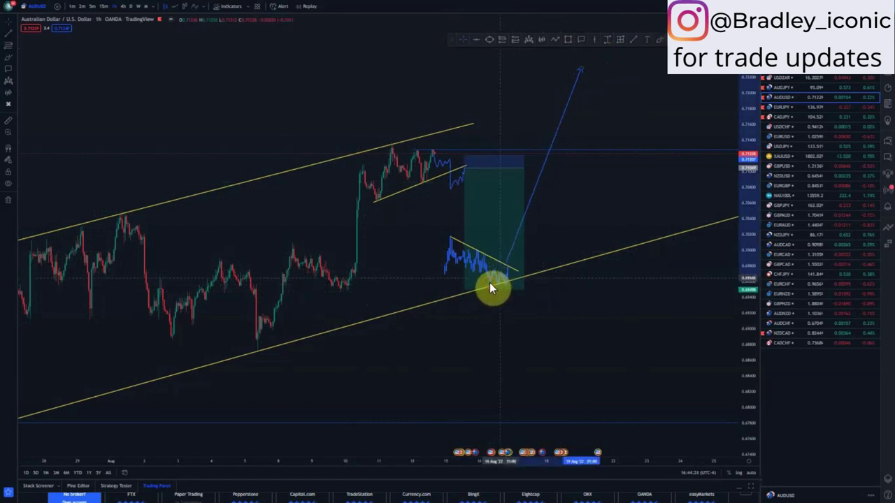
drag(489, 283, 514, 267)
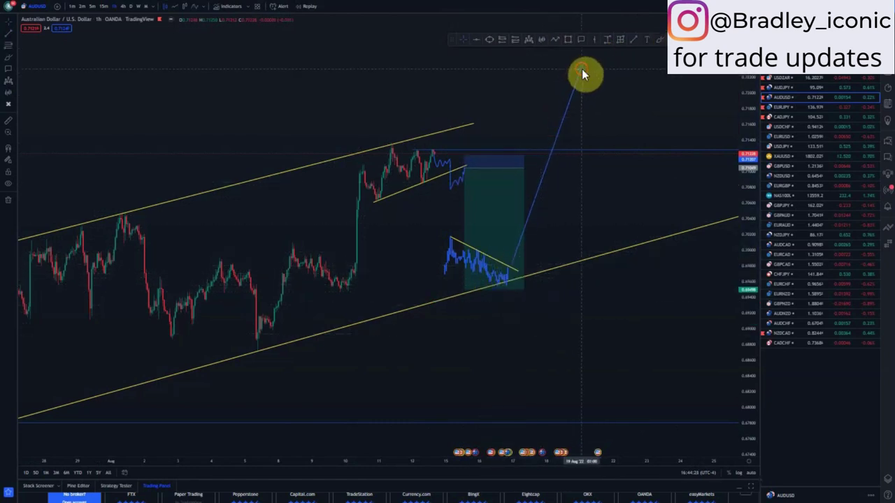
drag(581, 68, 548, 100)
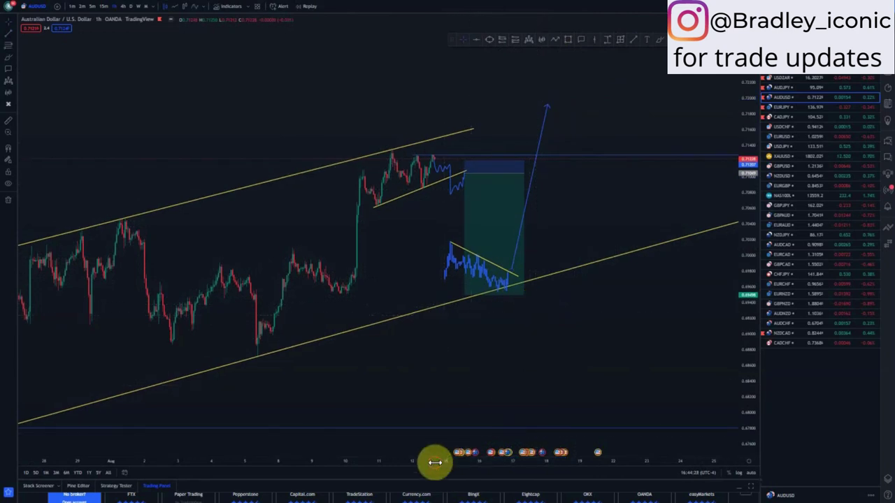
drag(435, 463, 559, 458)
drag(521, 368, 517, 355)
drag(748, 169, 743, 248)
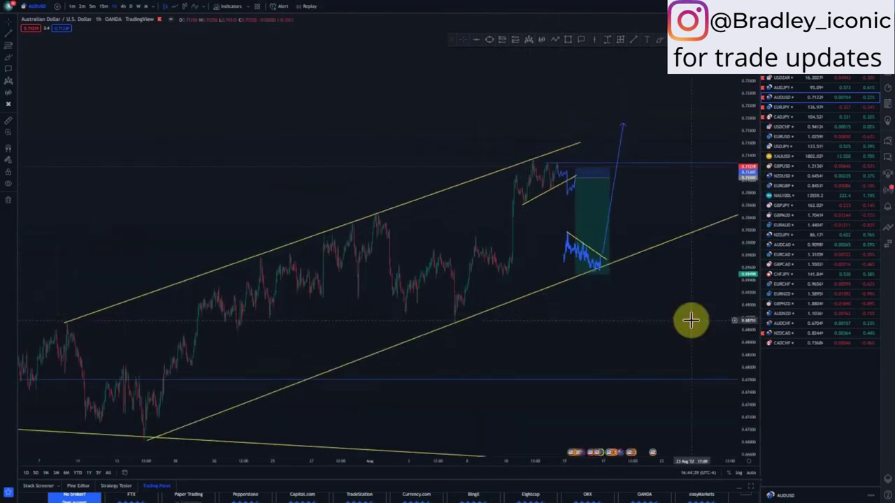
Open the EURJPY chart, switch it to the weekly timeframe and reset the chart view.
click(783, 108)
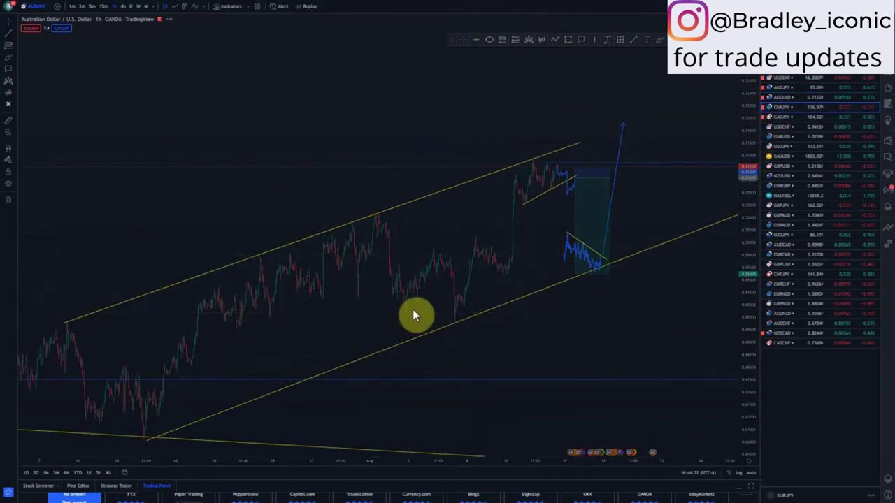
click(4, 203)
click(54, 202)
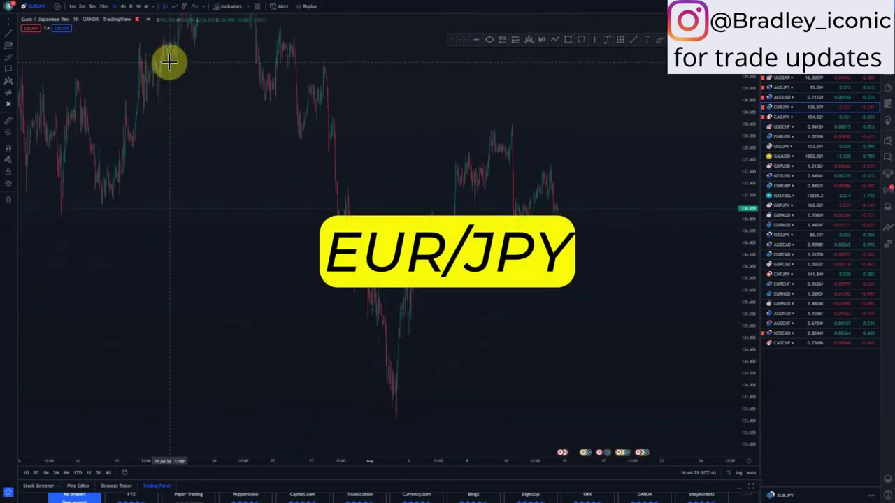
click(135, 8)
right_click(338, 206)
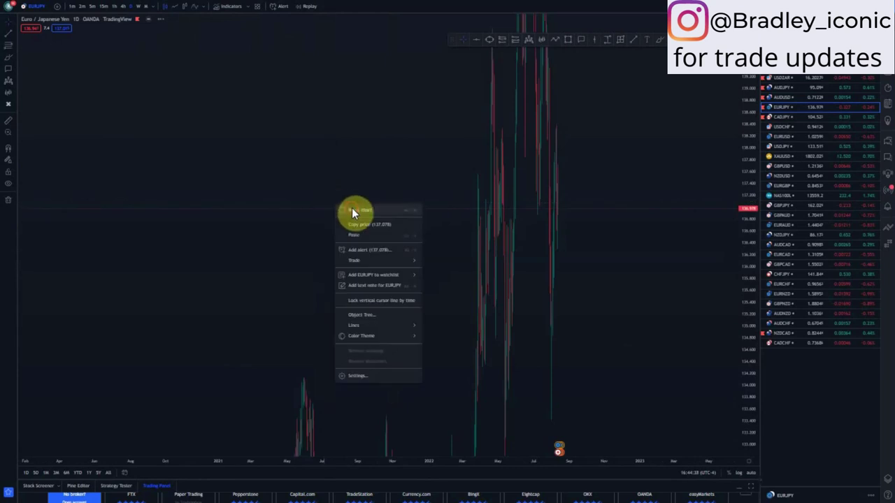
click(353, 211)
click(142, 9)
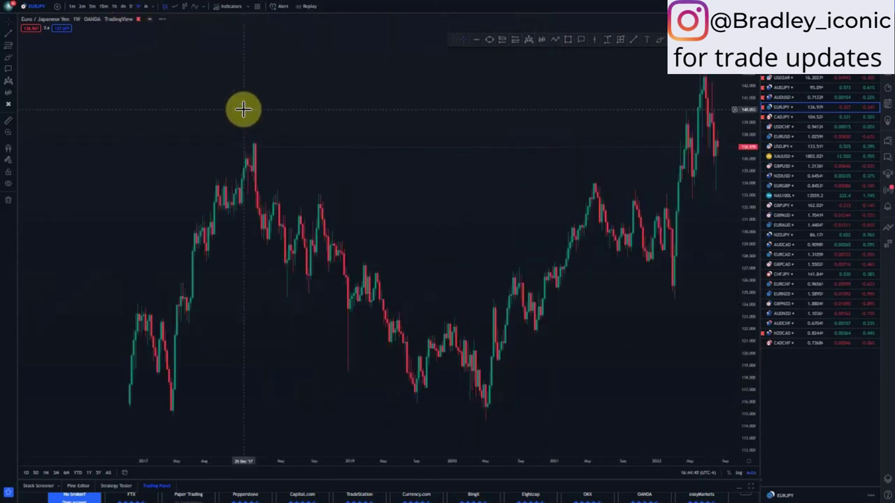
right_click(254, 113)
click(300, 119)
Draw a horizontal ray from the mid-2015 swing high forward across the 2022 price action.
scroll(622, 224, down, 5)
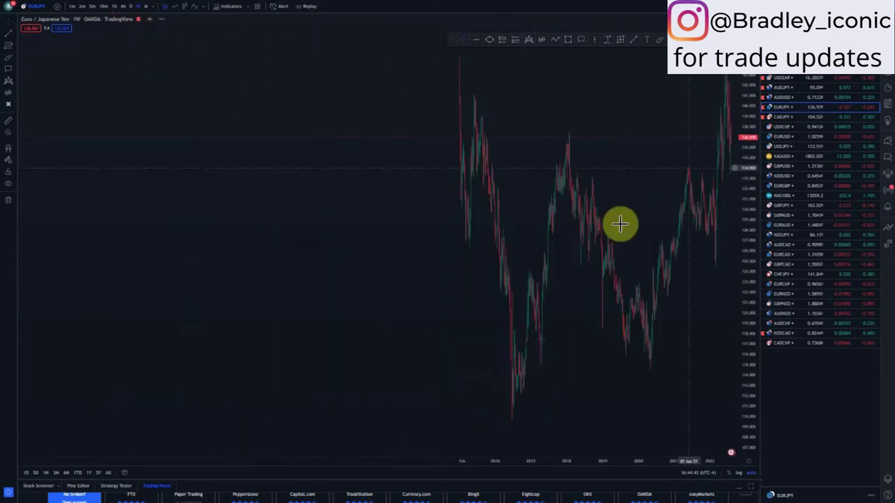
drag(665, 325, 572, 325)
scroll(547, 180, up, 2)
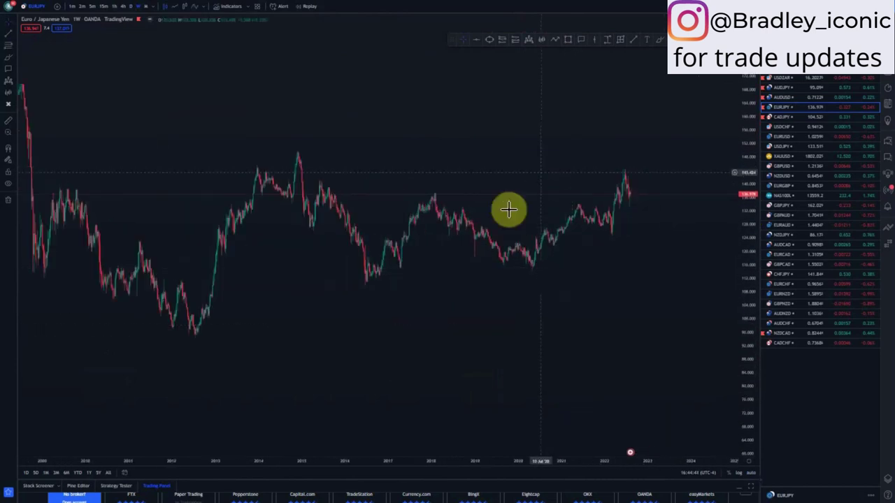
click(316, 184)
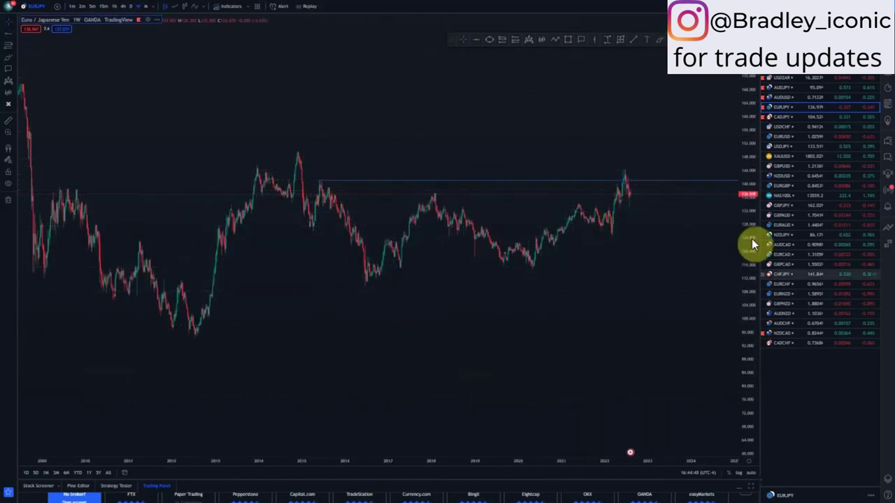
Circle the 2022 peak around the horizontal ray with a freehand brush stroke.
drag(751, 297, 711, 214)
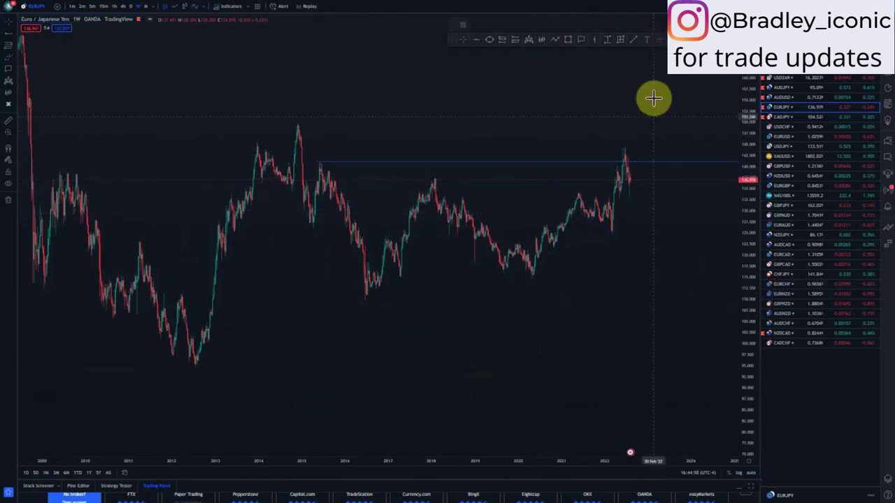
drag(629, 142, 629, 142)
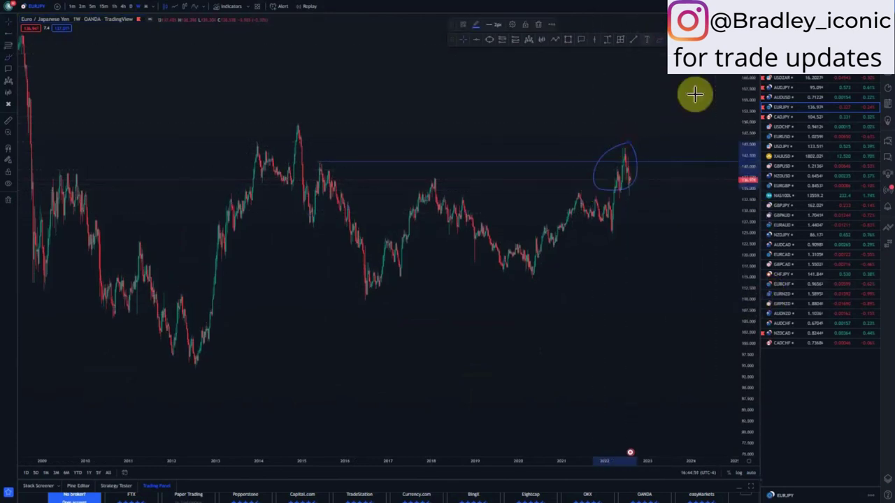
Remove the freehand circle around the 2022 peak and draw a horizontal ray from the mid-2016 swing low.
click(538, 26)
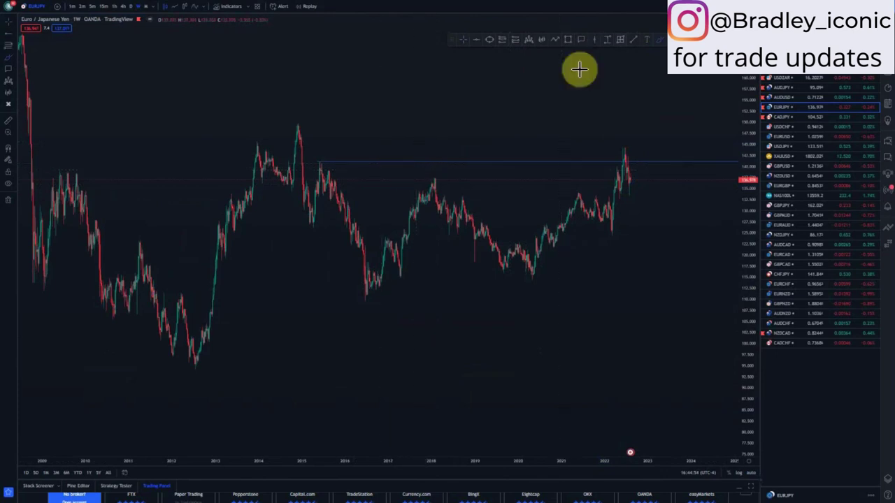
click(362, 300)
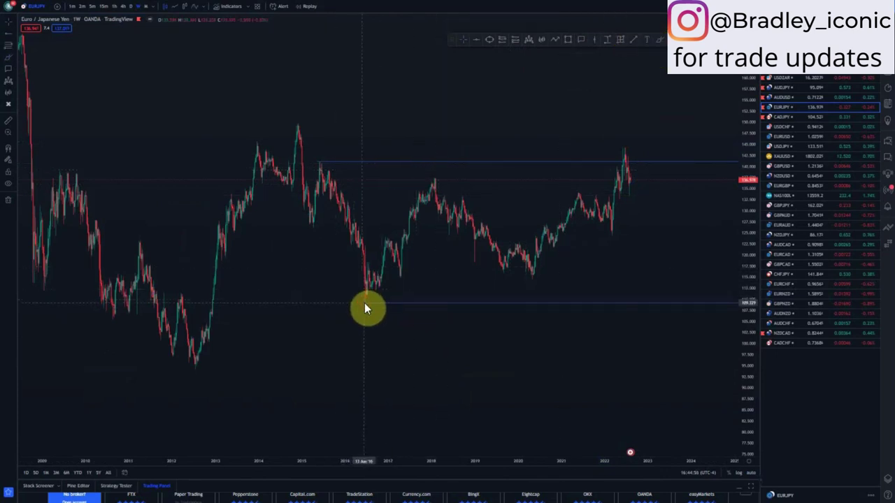
Switch the EURJPY chart to the daily timeframe, showing price action from 2018 to 2022.
click(131, 7)
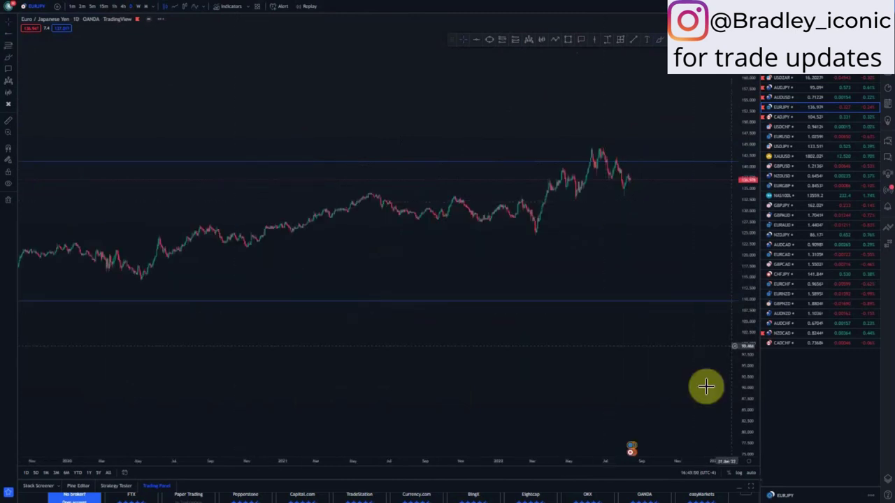
scroll(731, 308, down, 5)
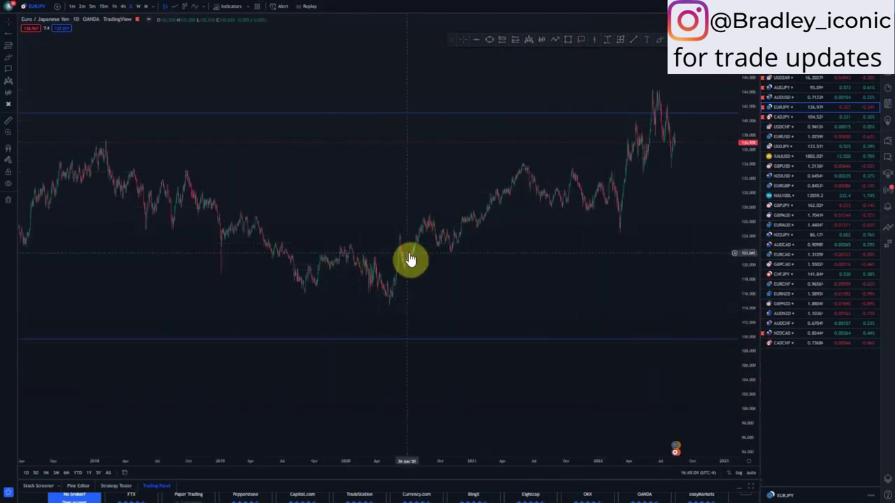
Draw two rising trend lines enclosing the 2020–2022 advance, one above the highs and one under the lows.
click(636, 40)
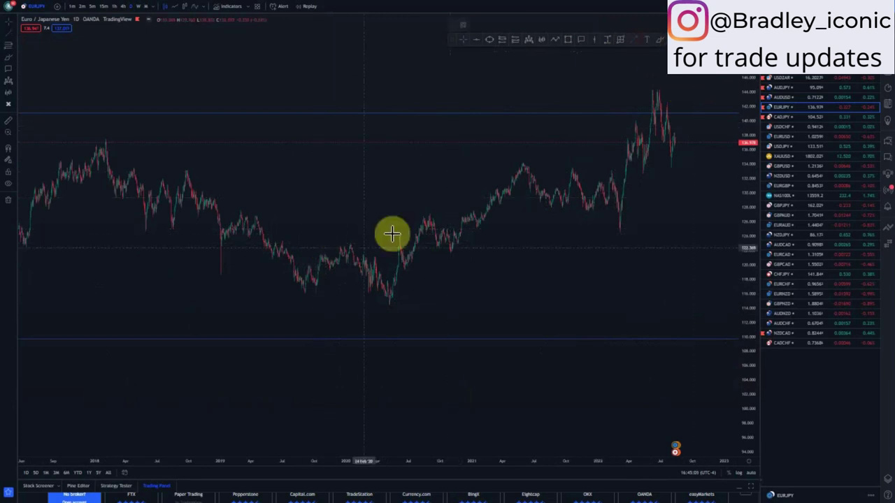
click(336, 246)
click(607, 129)
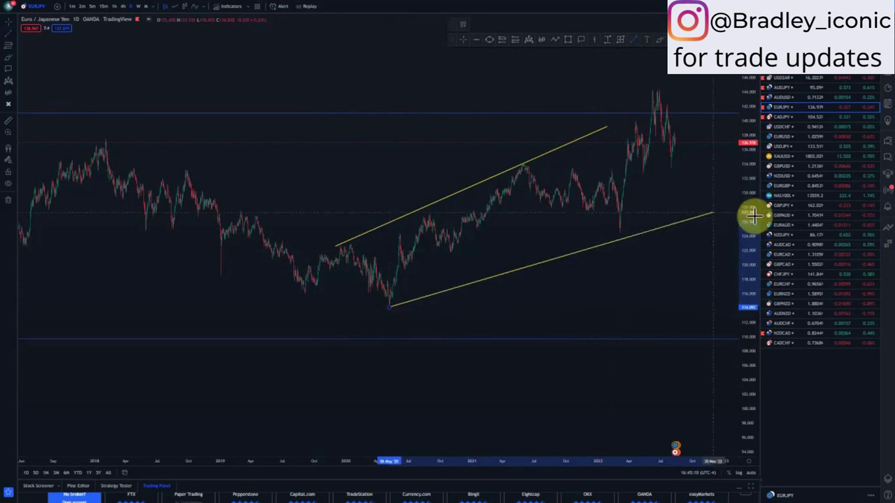
click(685, 212)
drag(676, 274, 619, 289)
scroll(618, 292, up, 2)
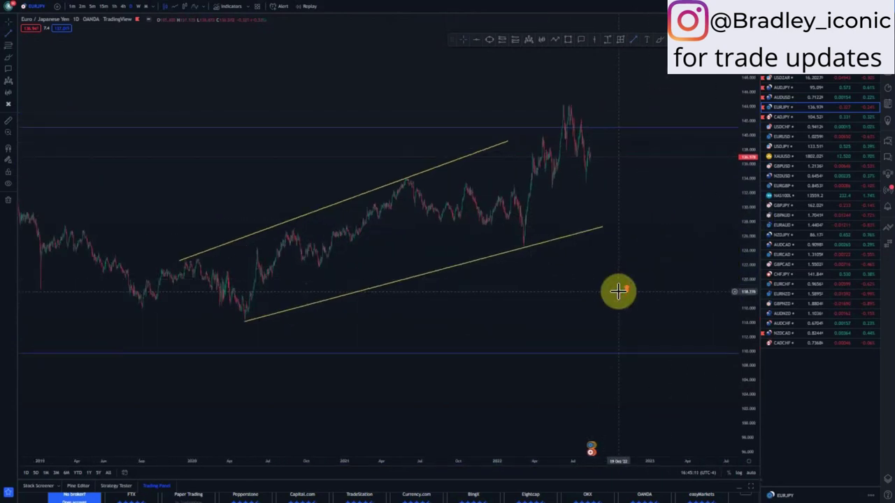
Delete both long rising trend lines around the 2020–2022 advance.
click(568, 240)
key(Delete)
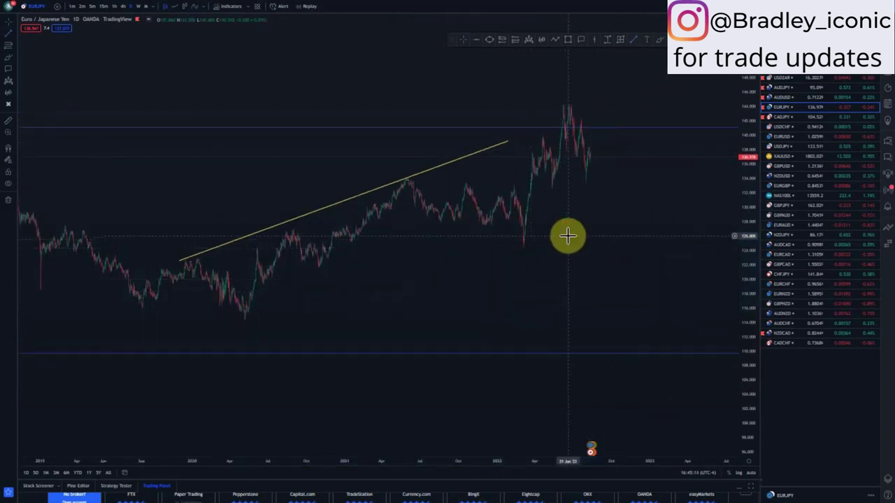
click(506, 143)
key(Delete)
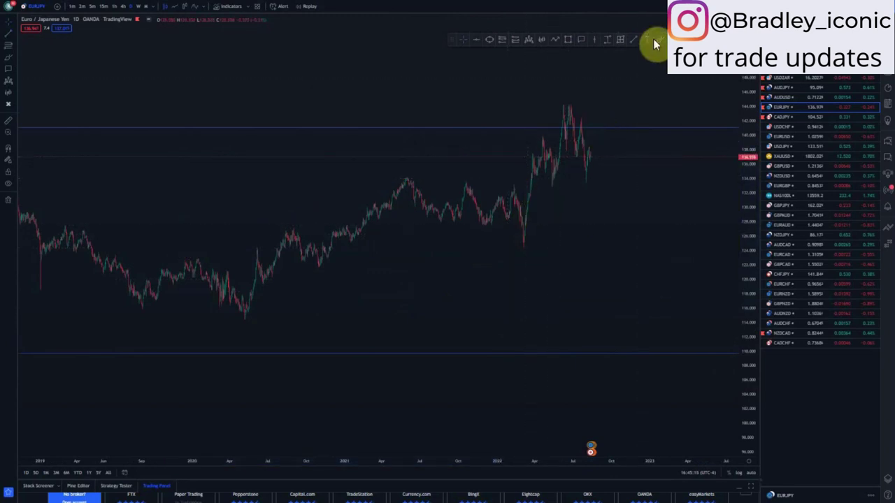
Draw a steep rising channel around the March–June 2022 rally, with one trend line under the lows and one along the highs.
click(632, 41)
click(522, 244)
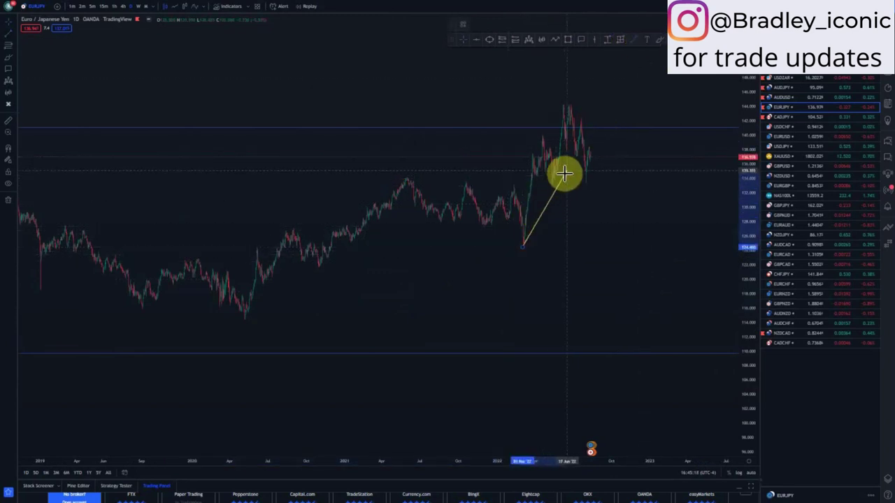
click(571, 152)
drag(563, 191, 563, 194)
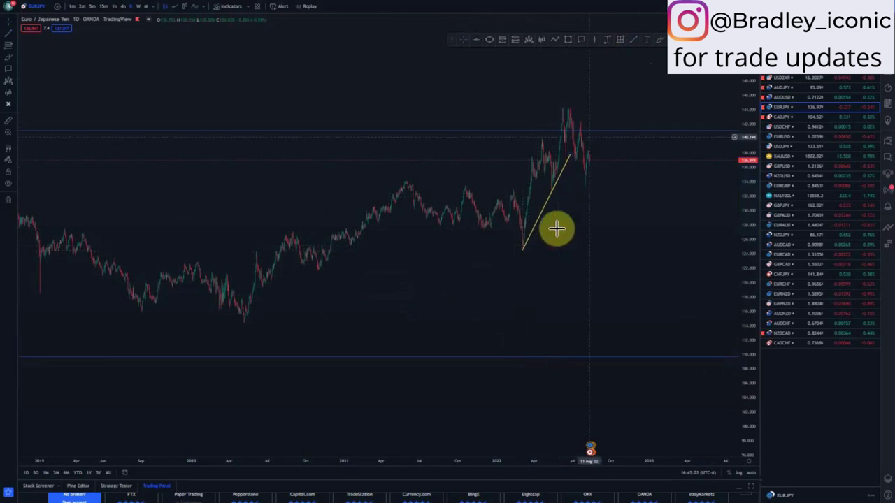
click(634, 41)
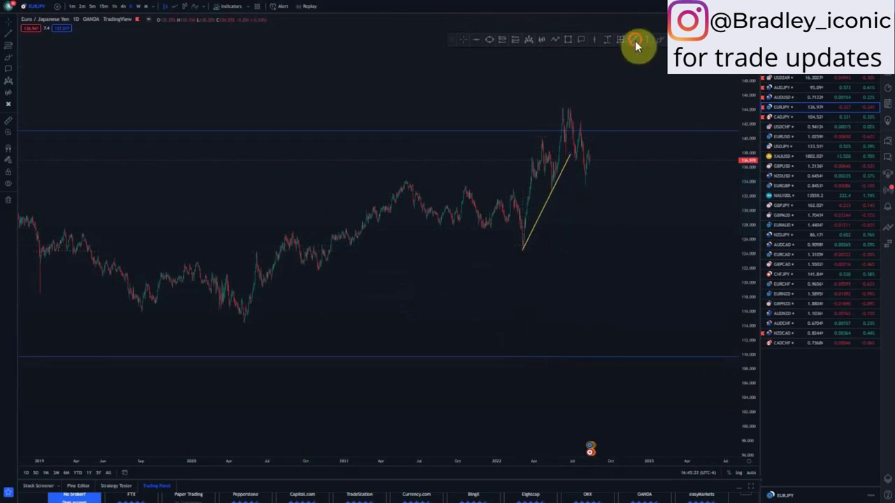
click(567, 106)
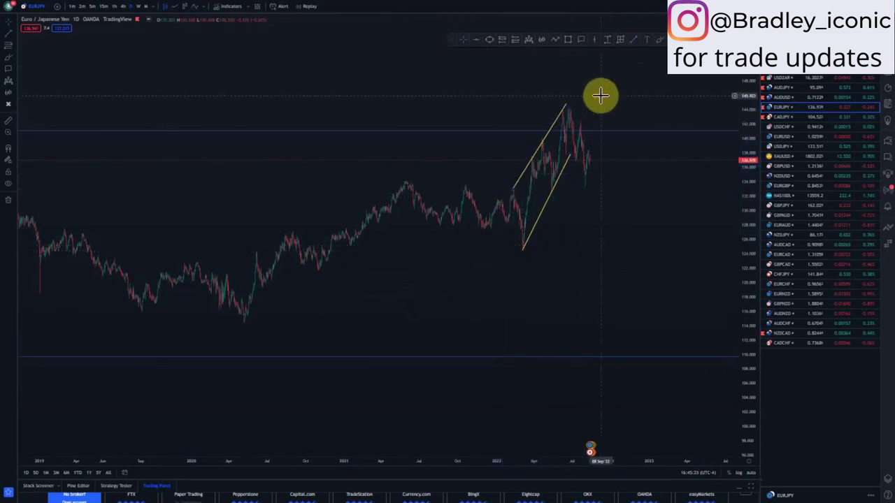
click(511, 186)
click(539, 234)
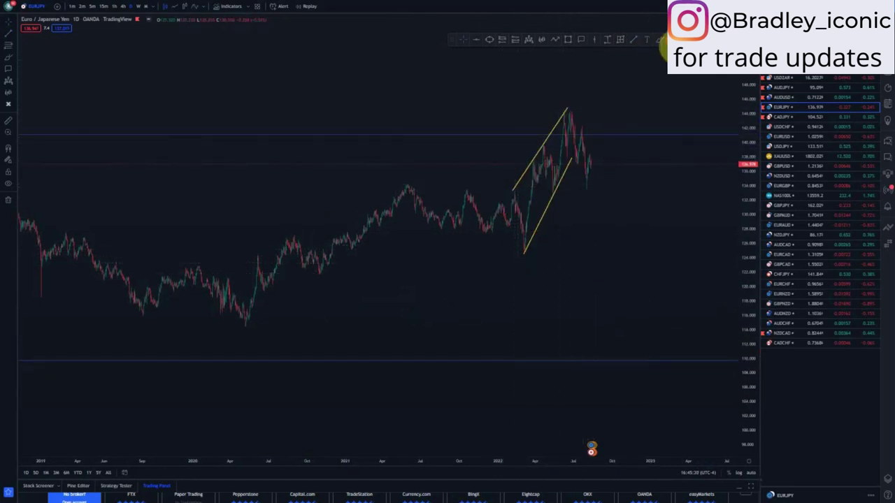
Draw a horizontal ray forward from the March 2022 swing low at the base of the steep channel.
click(676, 43)
click(525, 253)
drag(615, 293, 563, 313)
scroll(563, 315, up, 3)
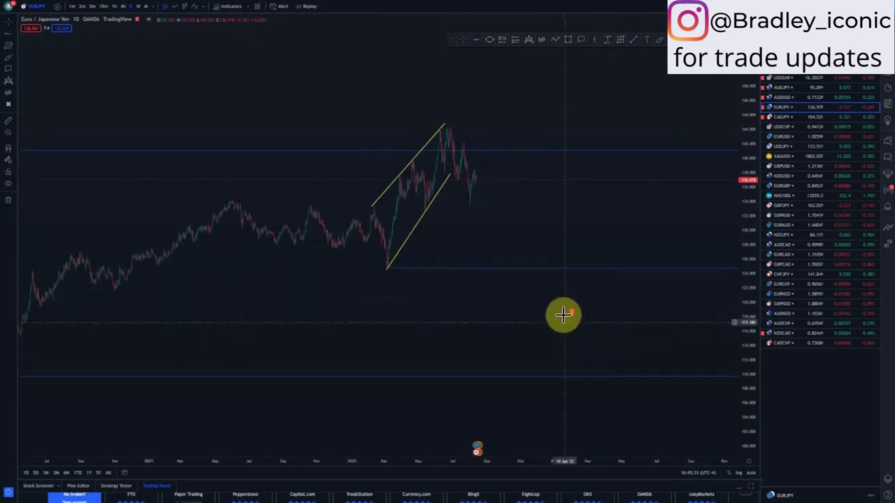
scroll(564, 314, up, 3)
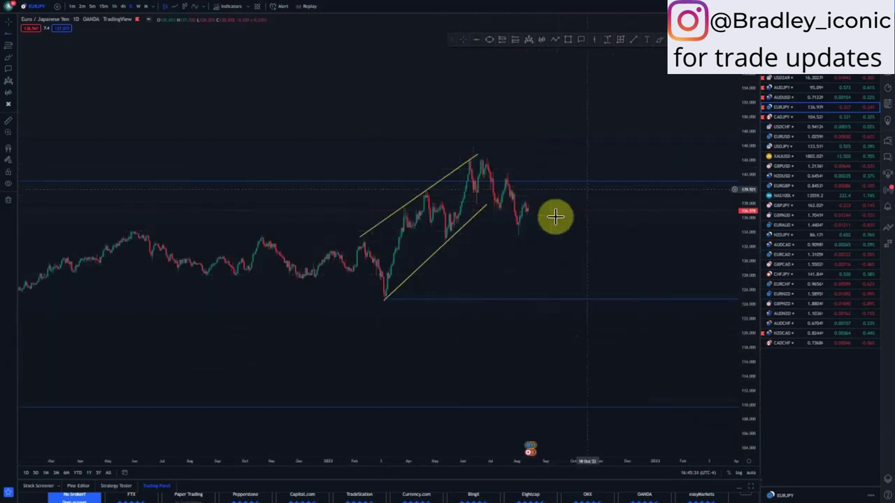
Mark the June–August 2022 swings with freehand brush labels and a circle, and delete those markings.
click(662, 40)
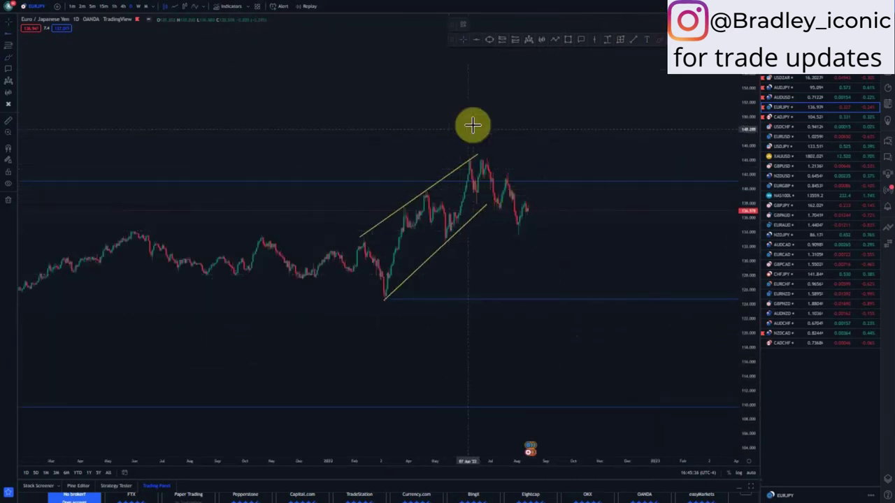
drag(496, 142, 504, 162)
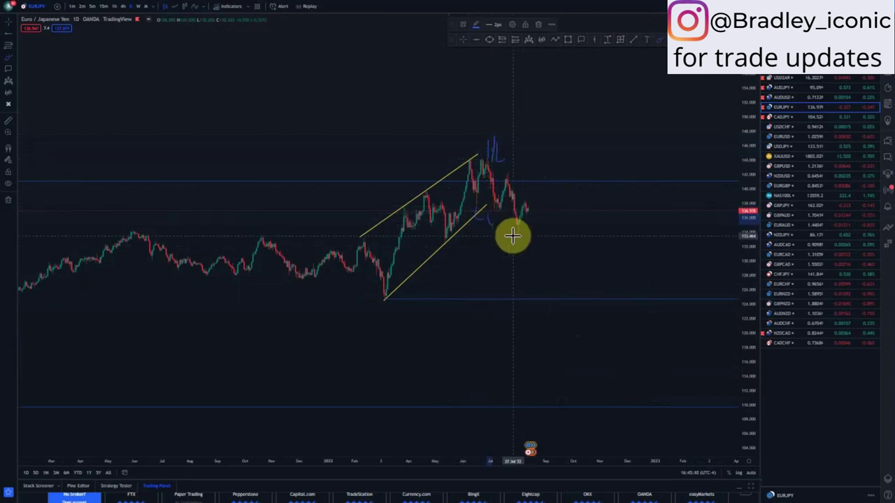
drag(509, 239, 510, 247)
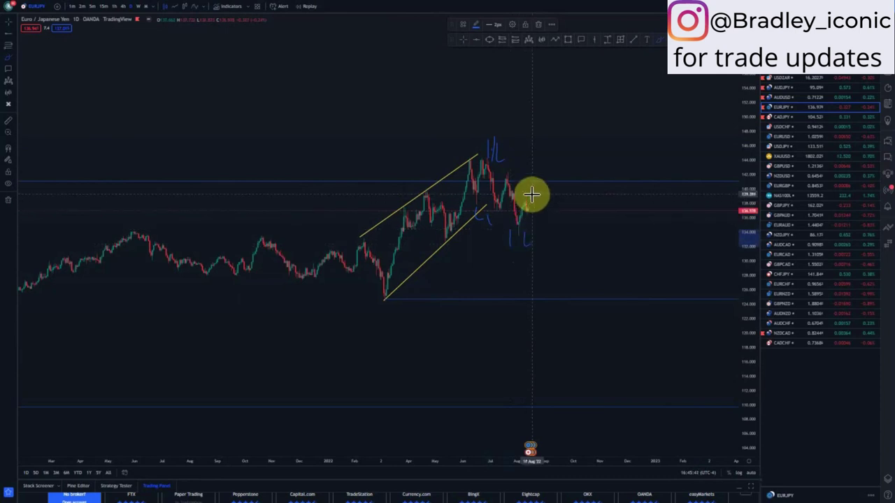
mouse_move(526, 189)
mouse_down()
mouse_move(557, 195)
mouse_move(549, 230)
mouse_move(569, 250)
mouse_up()
key(Delete)
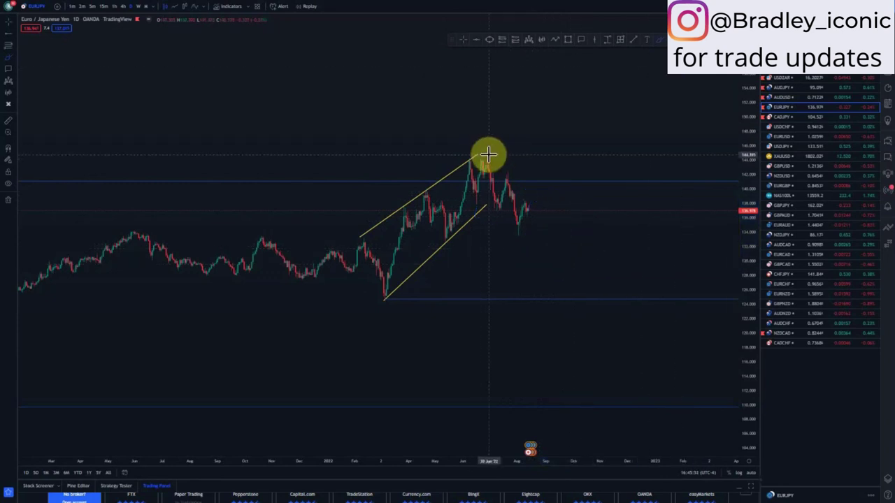
drag(463, 174, 507, 145)
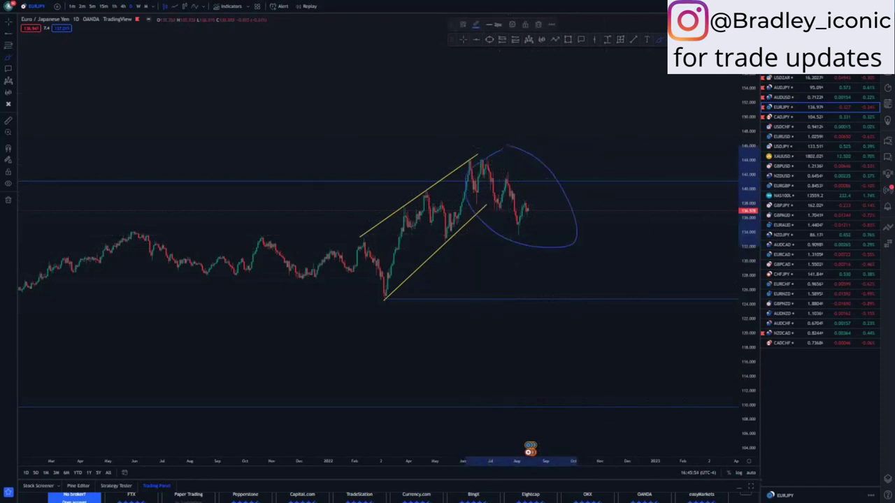
key(Delete)
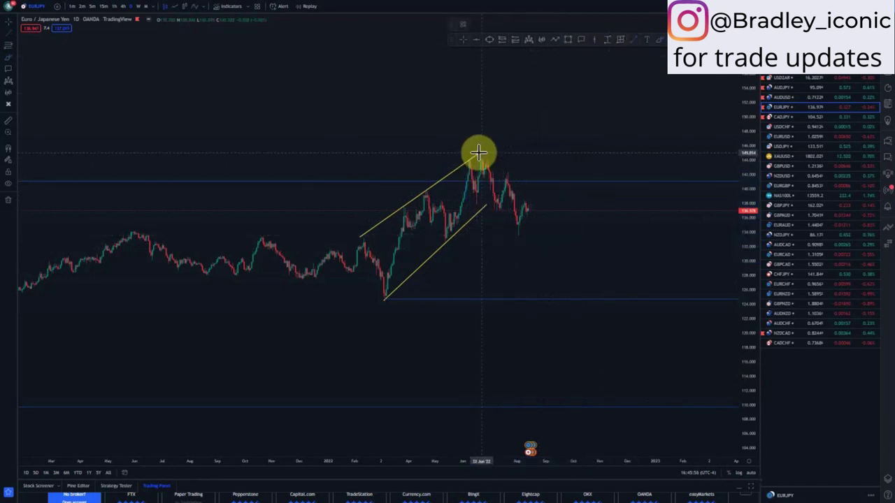
Draw a descending trend line from the late-June 2022 peak over the July high, adjusting both of its ends.
click(483, 154)
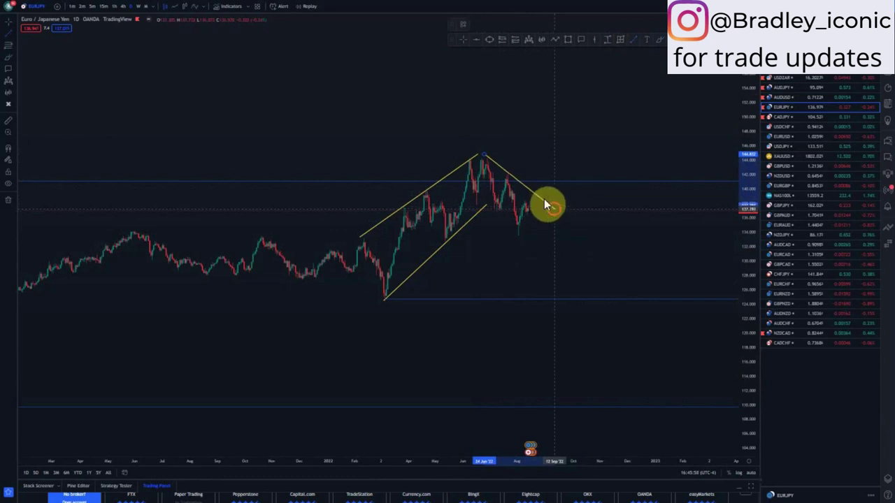
click(553, 208)
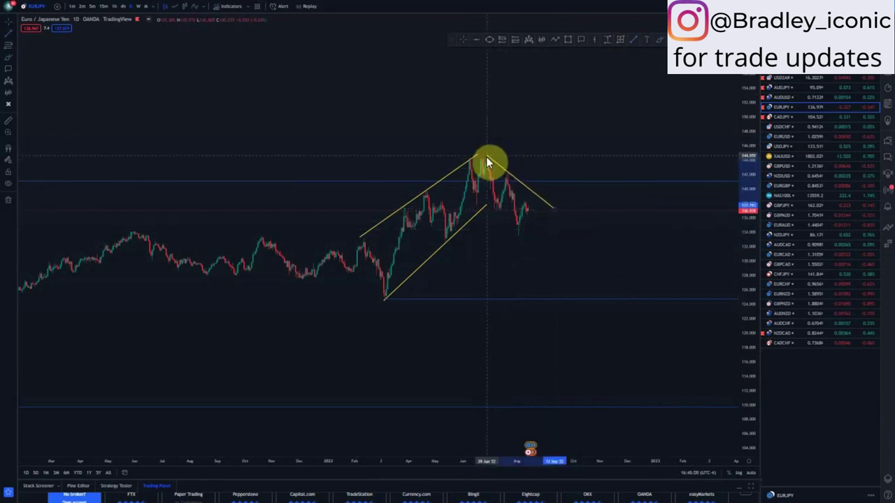
click(555, 224)
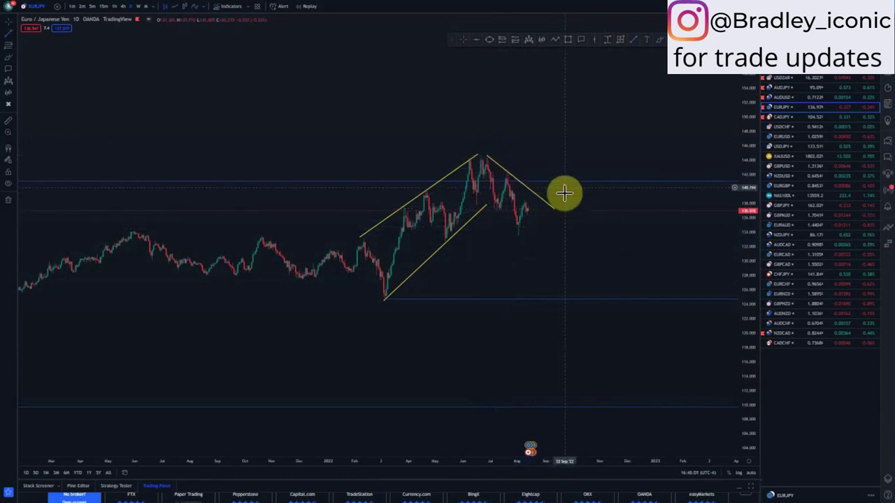
click(486, 157)
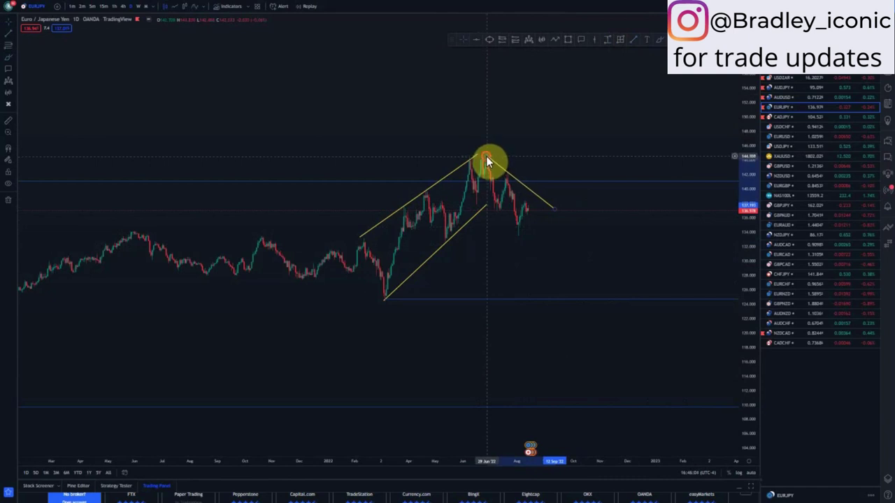
click(515, 157)
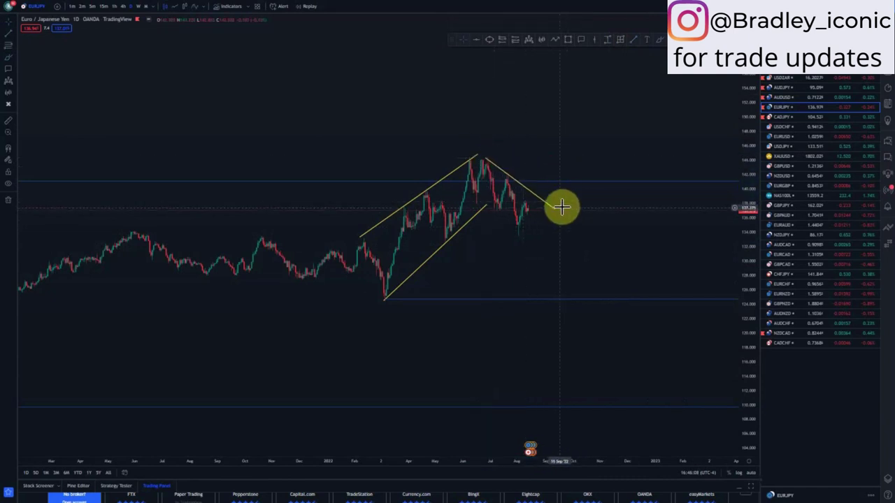
drag(553, 208, 551, 202)
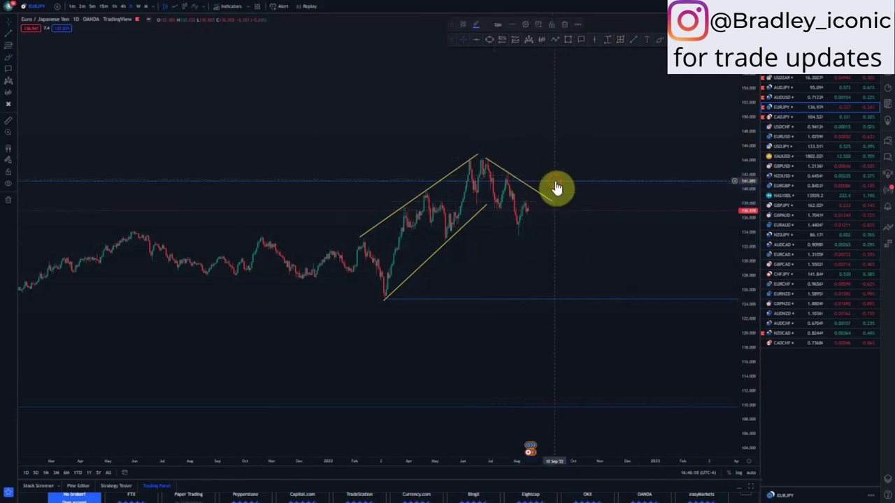
Switch to the 4-hour timeframe and refine both ends of the descending trend line to fit the lower highs.
click(123, 7)
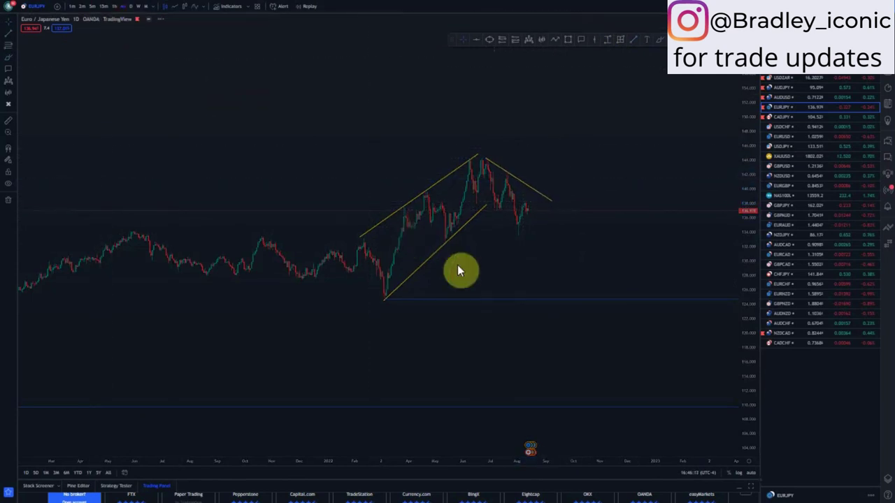
drag(752, 370, 741, 235)
drag(566, 271, 515, 307)
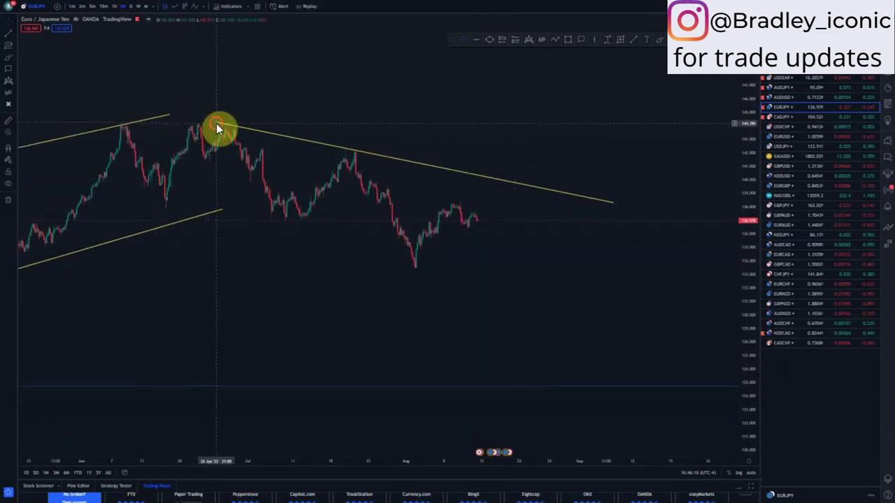
drag(216, 123, 216, 119)
click(451, 139)
drag(613, 203, 583, 197)
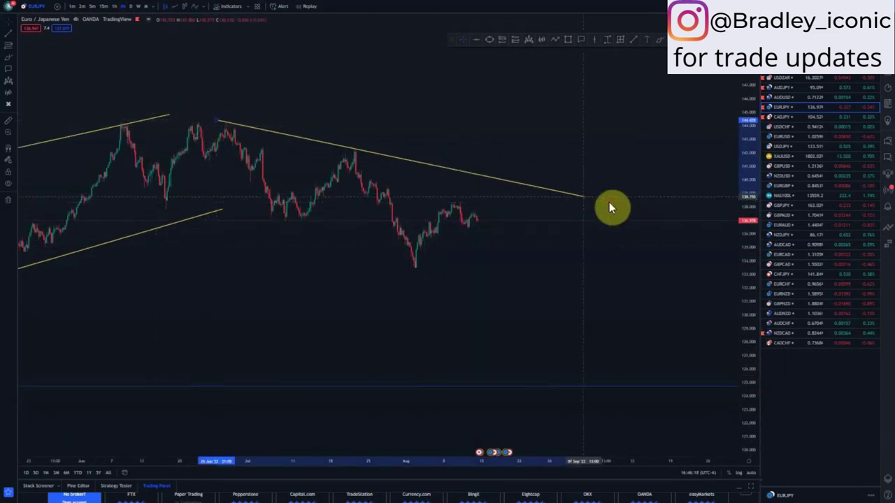
Draw a horizontal ray from the late-July 2022 minor high forward across the end of the descending trend line.
scroll(479, 280, down, 5)
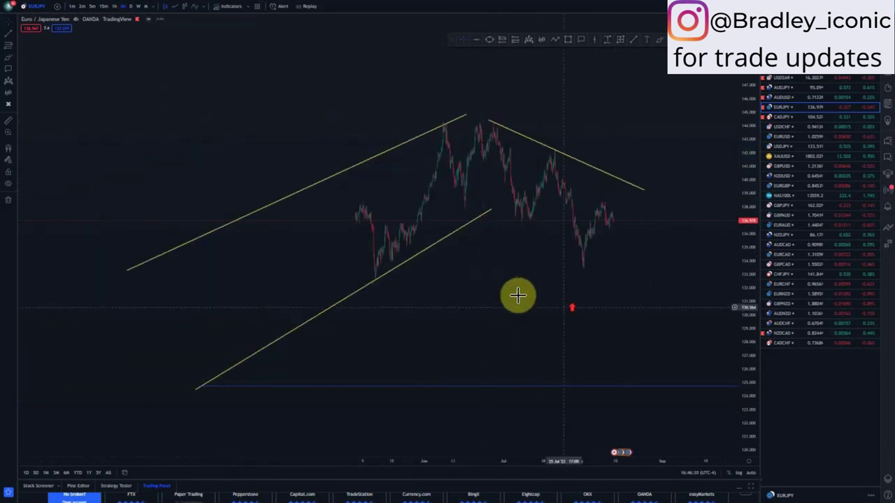
scroll(552, 272, up, 4)
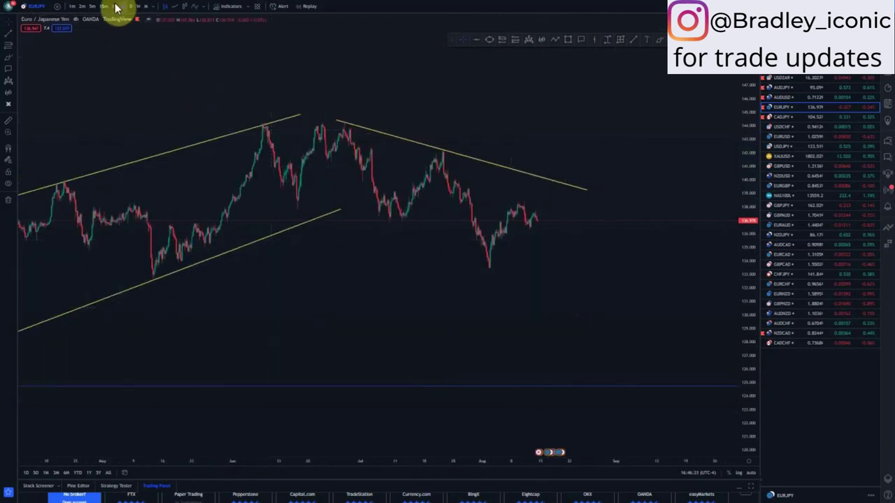
click(470, 187)
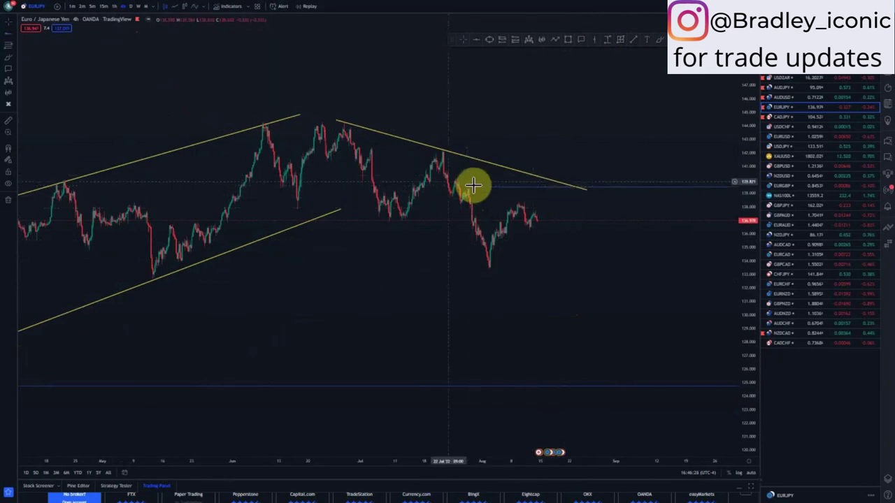
Sketch a rising August 2022 channel and projected price move around the descending trend line with the brush, and delete the sketches.
click(658, 46)
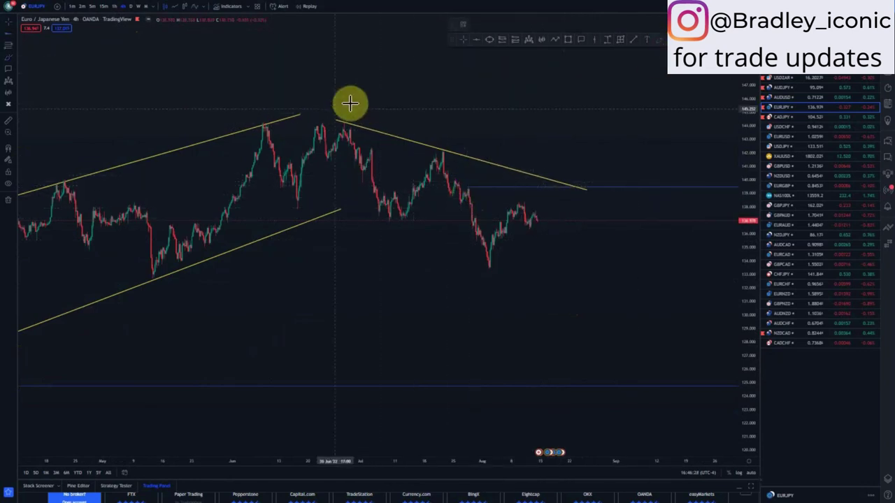
drag(538, 221, 539, 224)
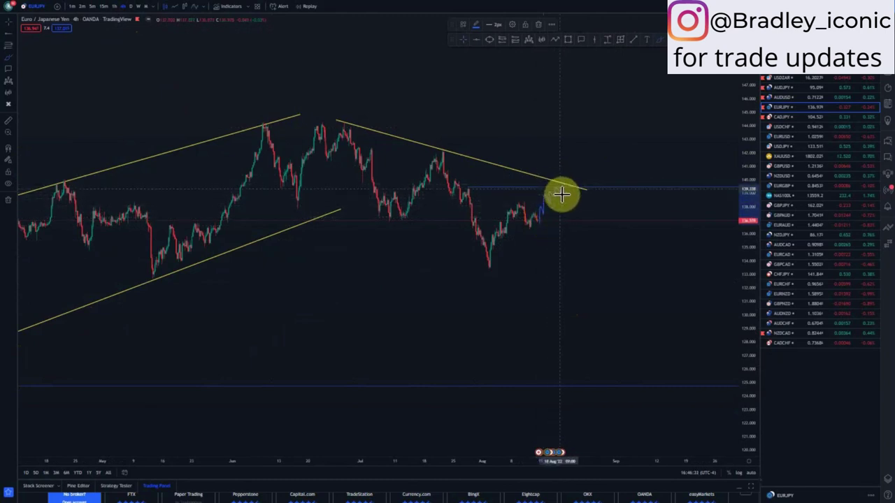
click(476, 225)
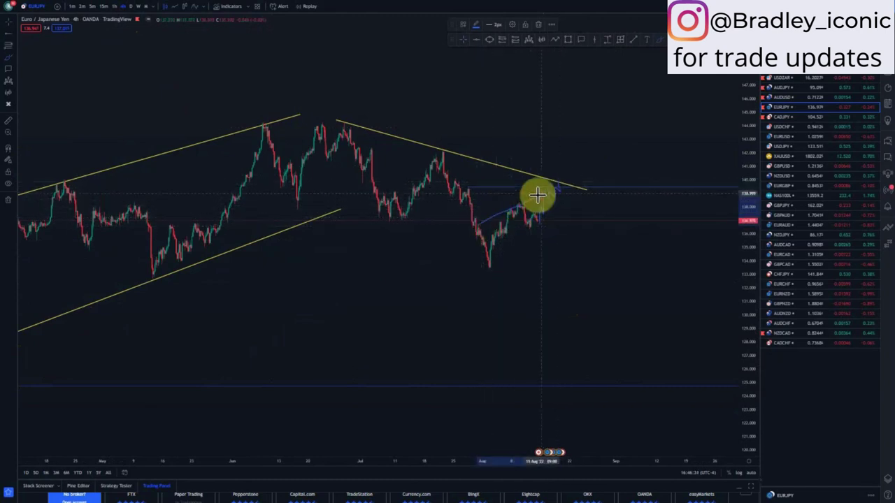
click(560, 185)
click(488, 264)
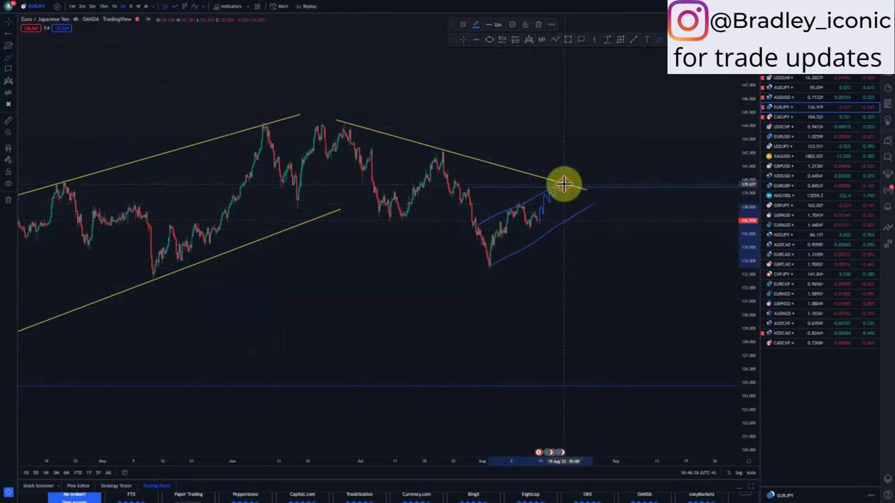
drag(566, 184, 557, 385)
key(Delete)
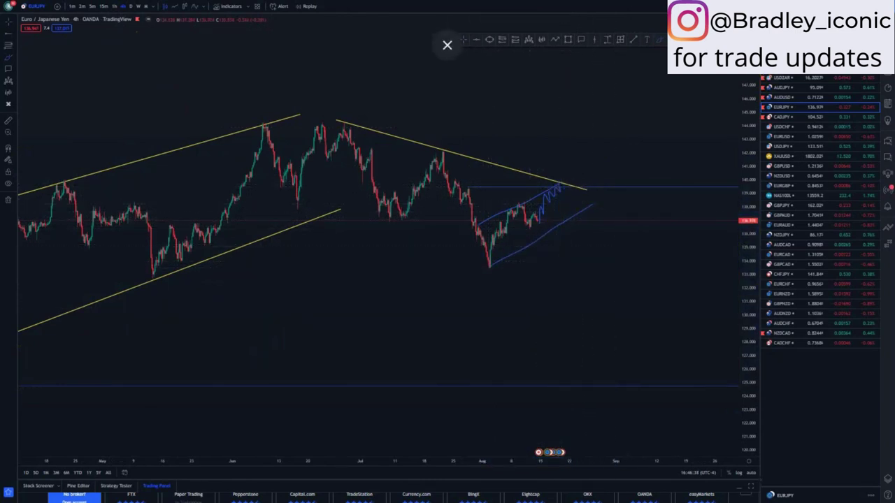
Switch to the 1-hour timeframe and draw a rising trend line from the late-July decline over the August 2022 highs.
click(115, 6)
scroll(421, 285, down, 3)
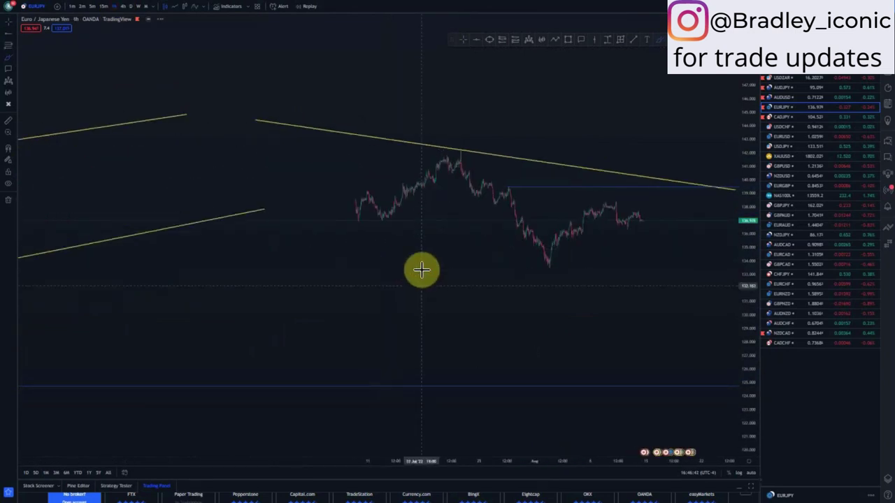
drag(753, 366, 511, 287)
click(630, 198)
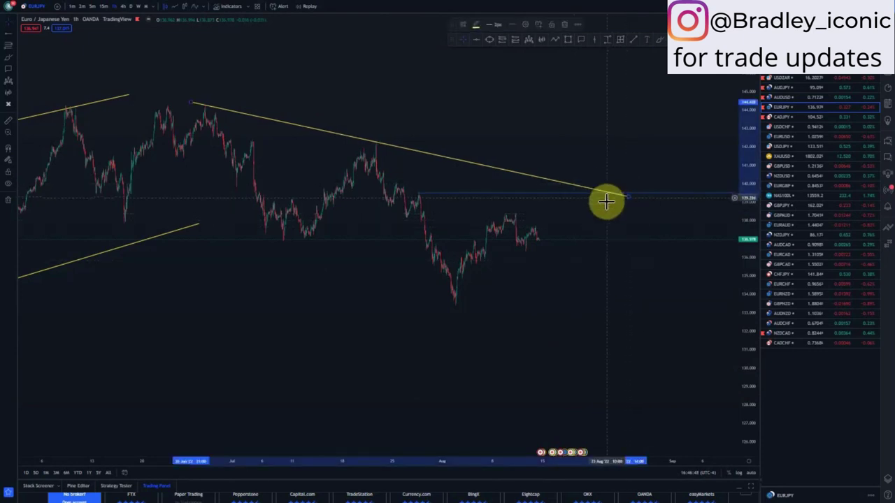
click(631, 39)
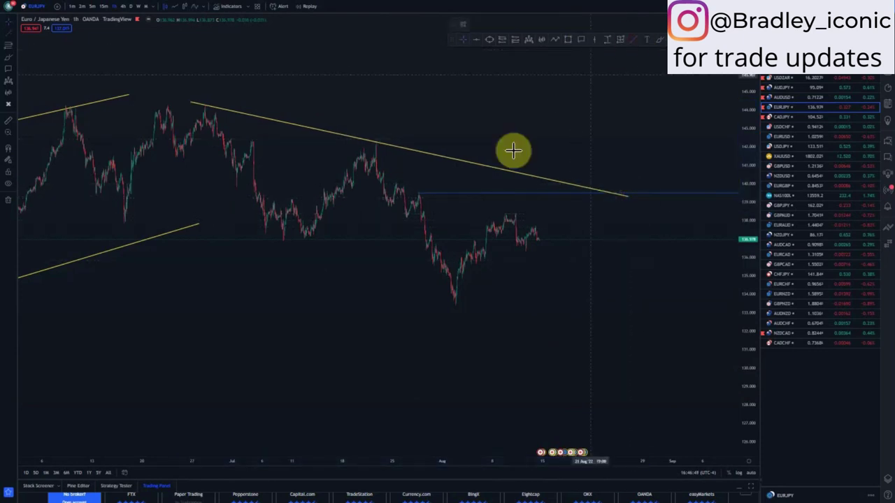
click(434, 244)
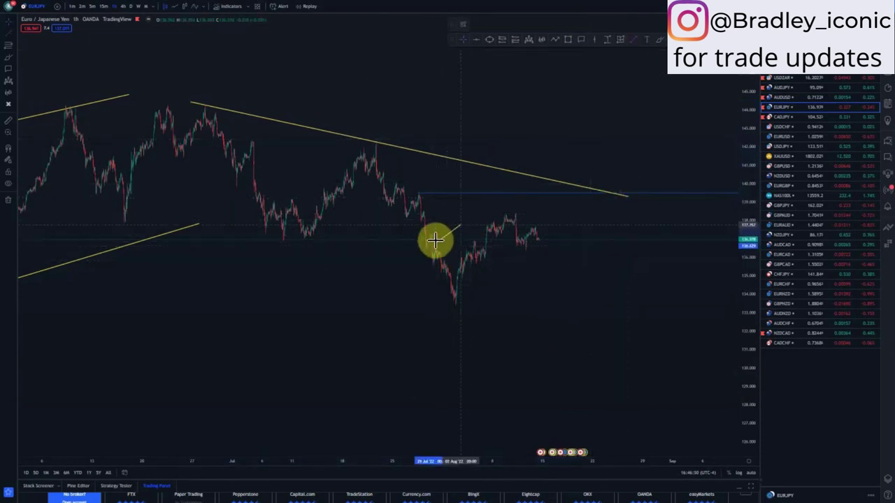
click(566, 191)
Try a steep rising trend line from the early-August low under the mid-August lows, and delete it.
click(637, 39)
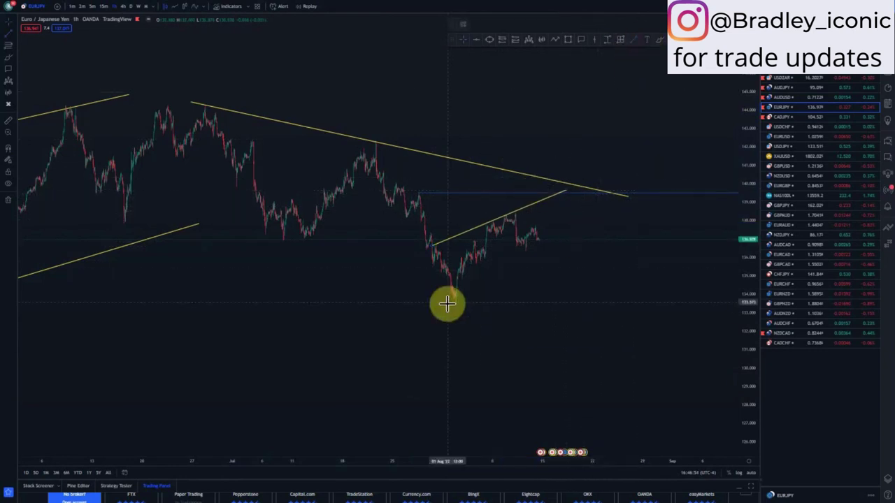
click(455, 300)
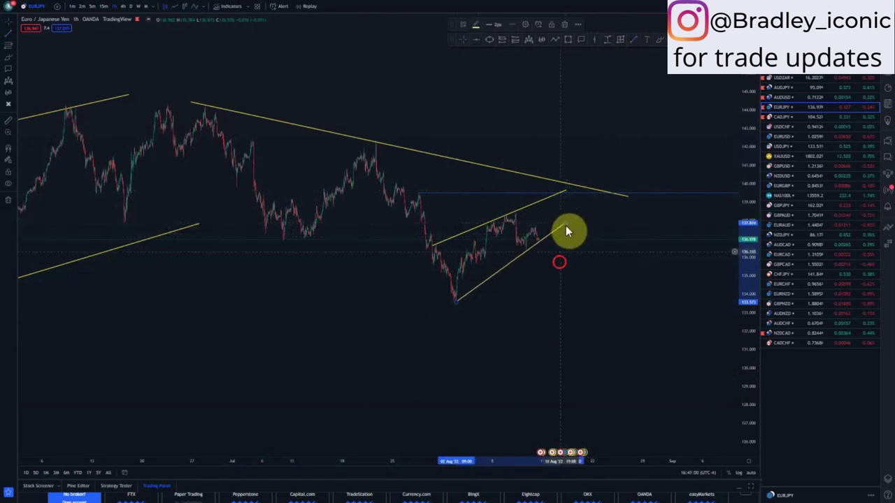
click(566, 229)
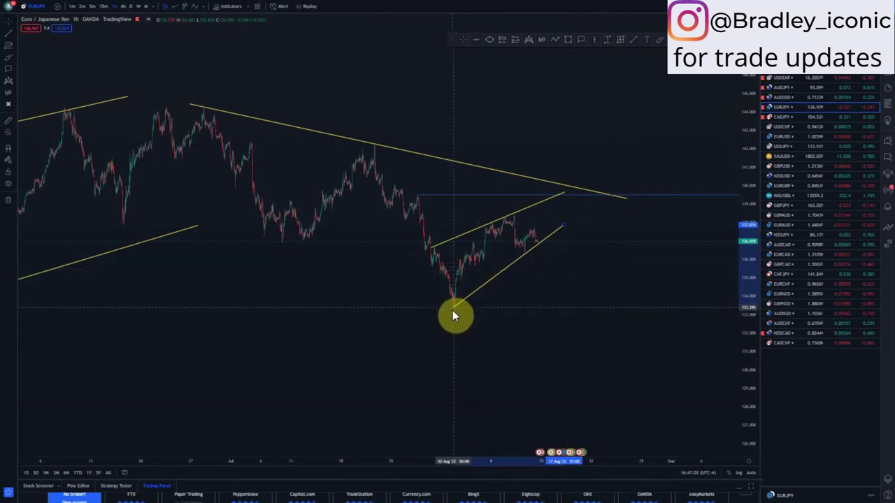
click(565, 229)
key(Delete)
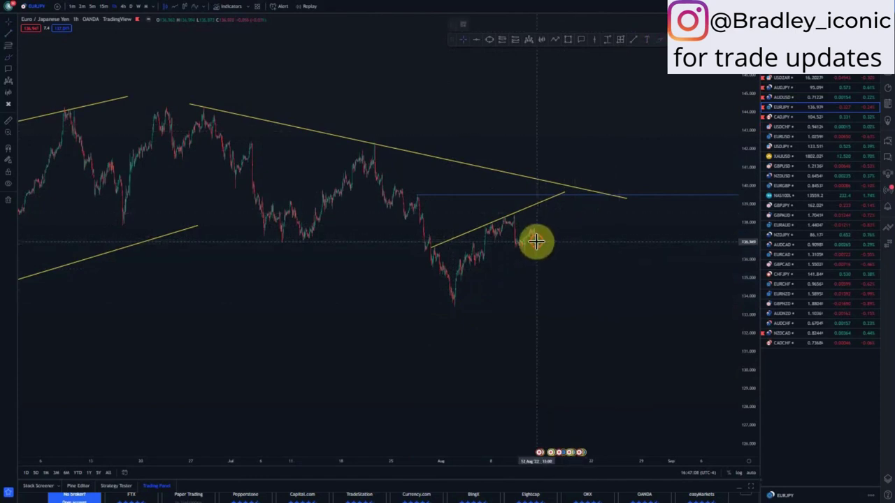
Sketch a projected price path with the brush, dipping from the current price and rising to the descending trend line.
click(536, 242)
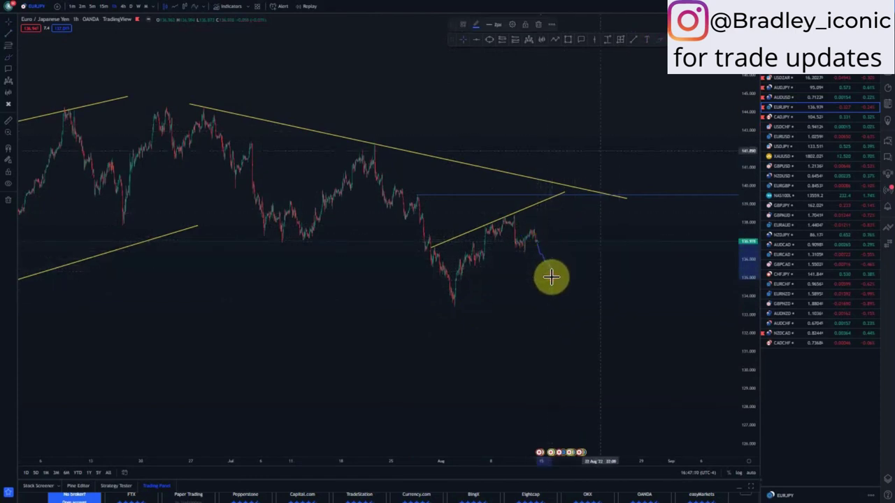
click(537, 24)
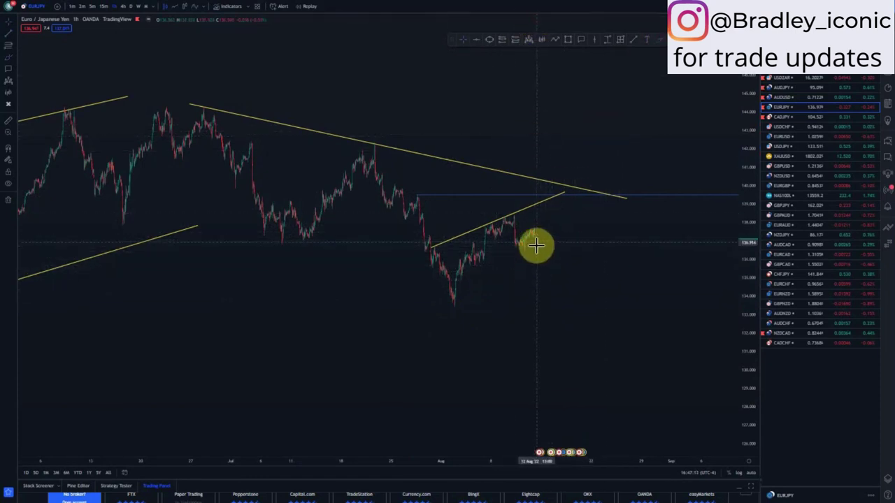
mouse_move(536, 247)
mouse_down()
mouse_move(538, 267)
mouse_move(559, 255)
mouse_move(585, 186)
mouse_up()
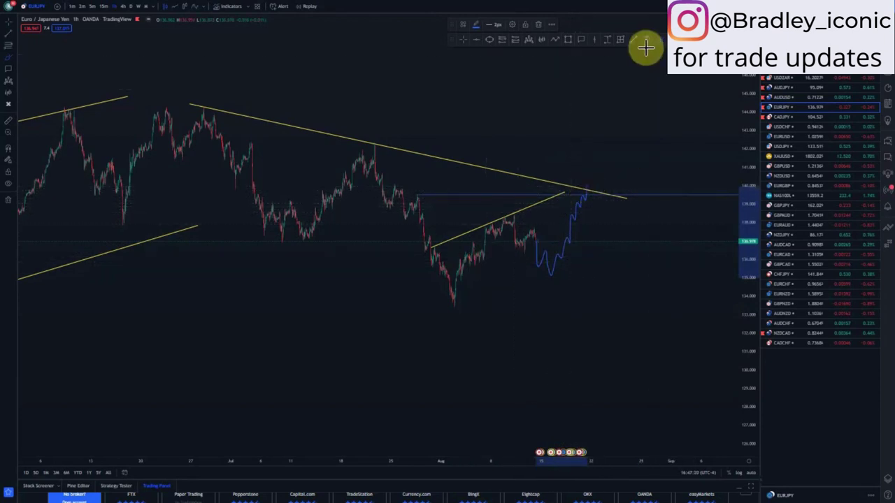
Draw the channel's lower trend line from the early-August low, roughly parallel to the upper one, and delete the sketched price path.
mouse_move(453, 306)
mouse_down()
mouse_move(580, 264)
mouse_move(607, 240)
mouse_up()
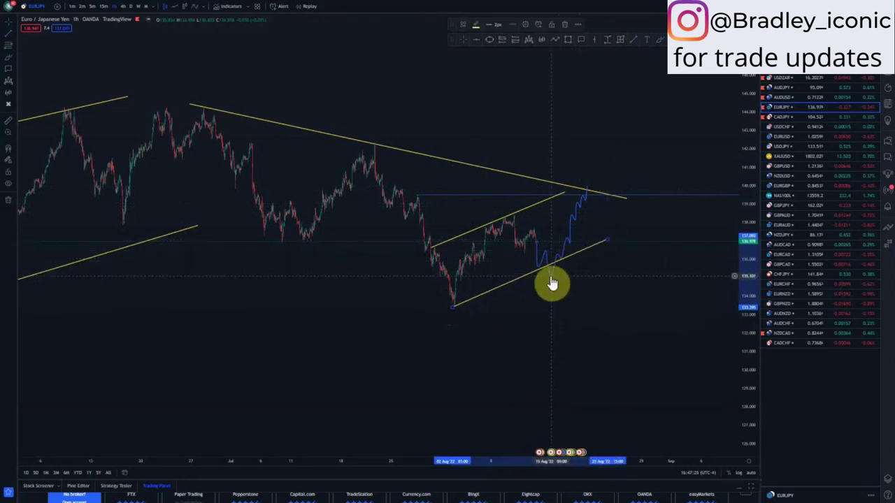
click(538, 248)
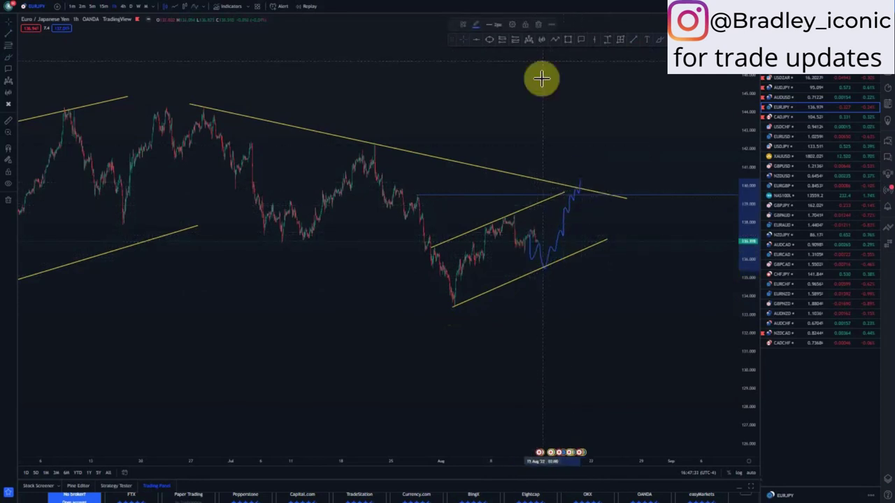
click(540, 23)
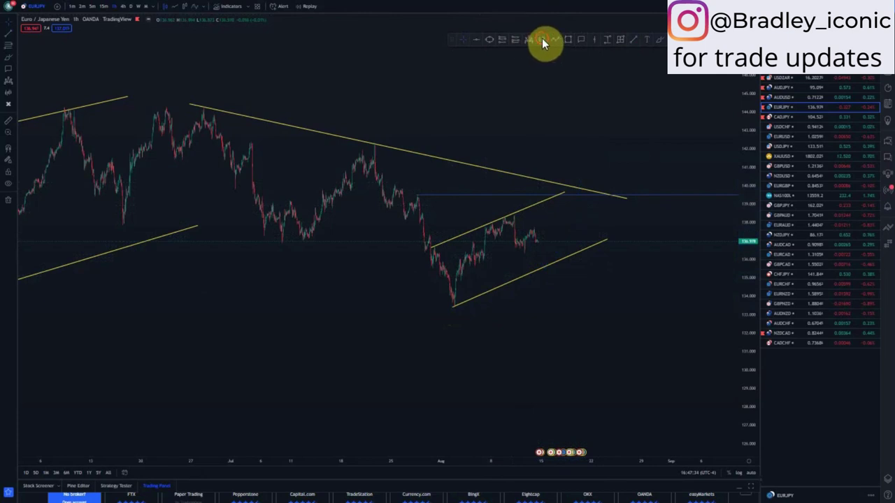
click(543, 41)
click(391, 187)
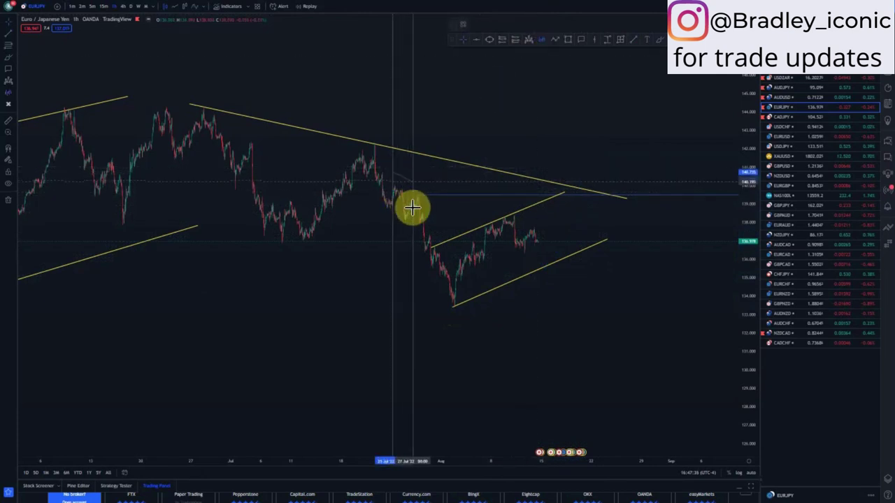
key(Escape)
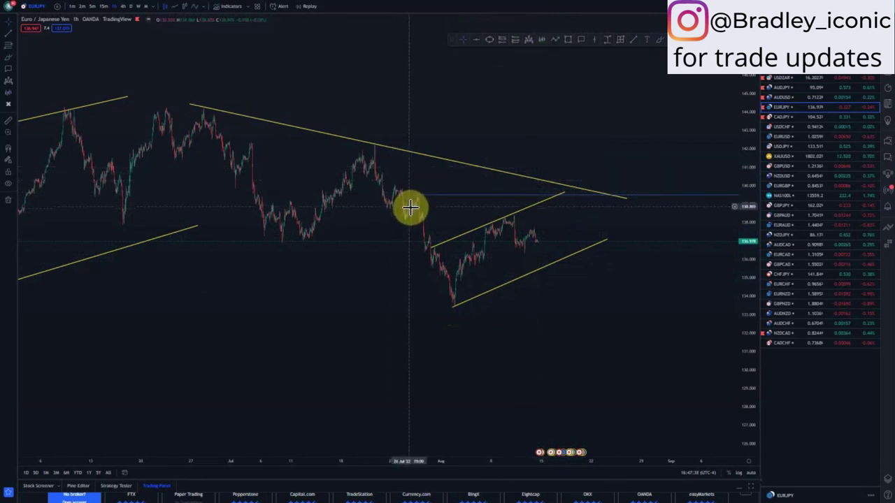
Copy the mid-July 2022 dip as a bars pattern and place it after the current price, bottoming on the channel's lower line.
click(542, 41)
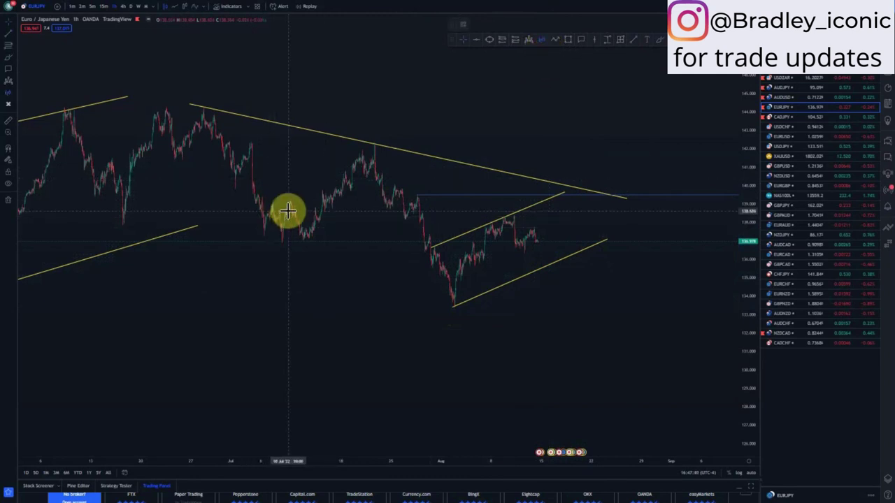
click(288, 212)
click(318, 227)
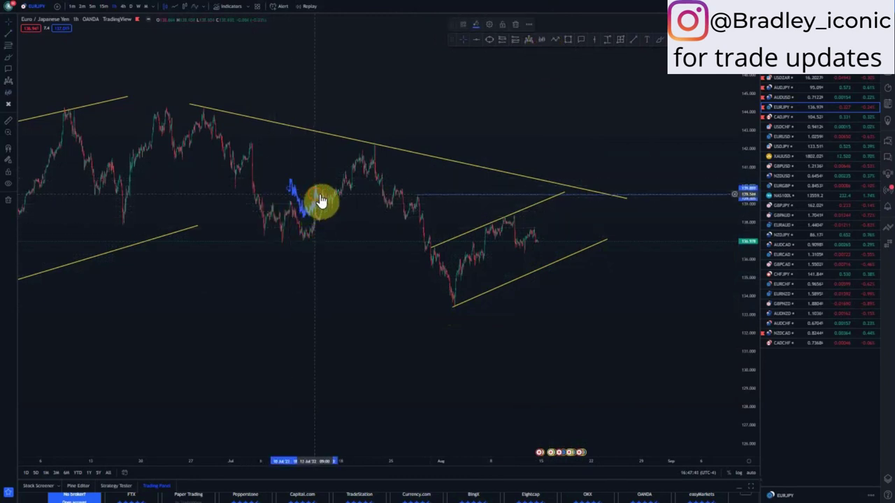
mouse_move(320, 201)
mouse_down()
mouse_move(560, 230)
mouse_move(550, 243)
mouse_up()
click(608, 240)
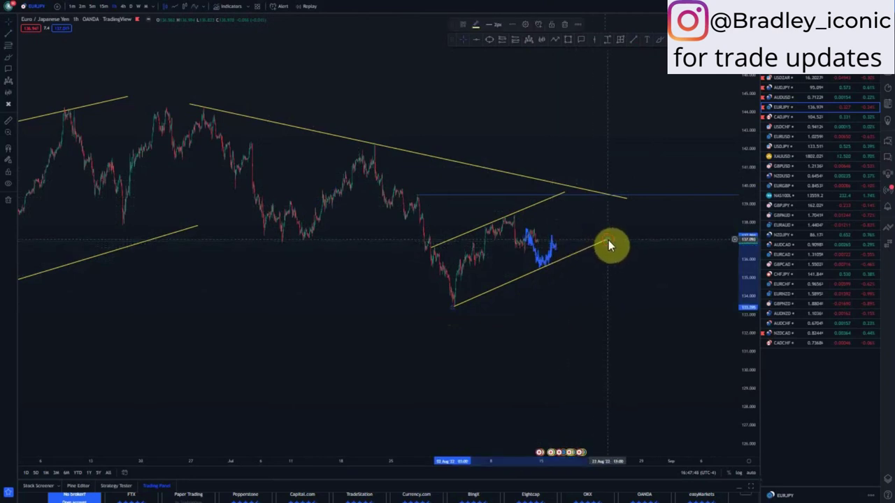
Copy the 15–21 July rally as a second bars pattern, attach it after the first and flatten it to peak near the descending trend line.
click(543, 40)
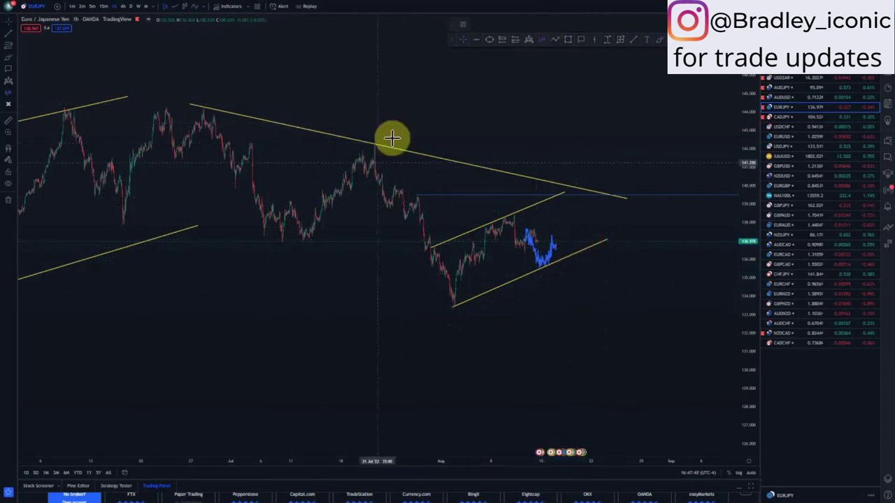
click(335, 201)
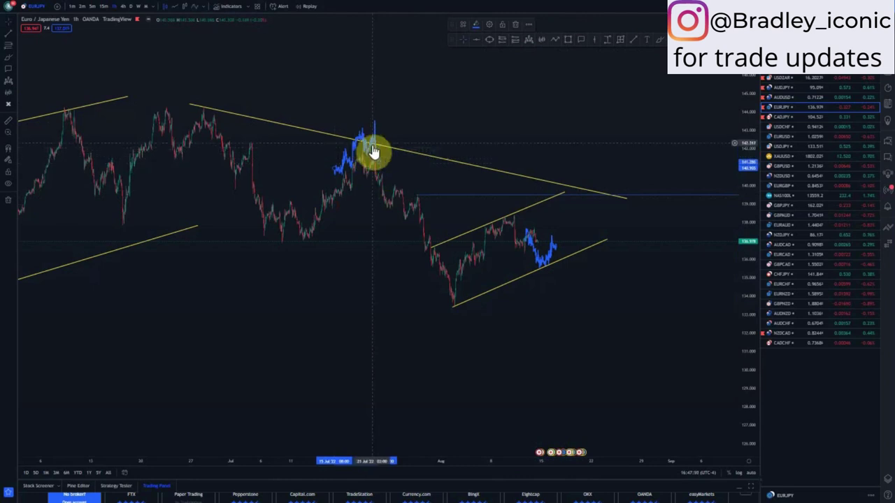
drag(373, 149, 575, 171)
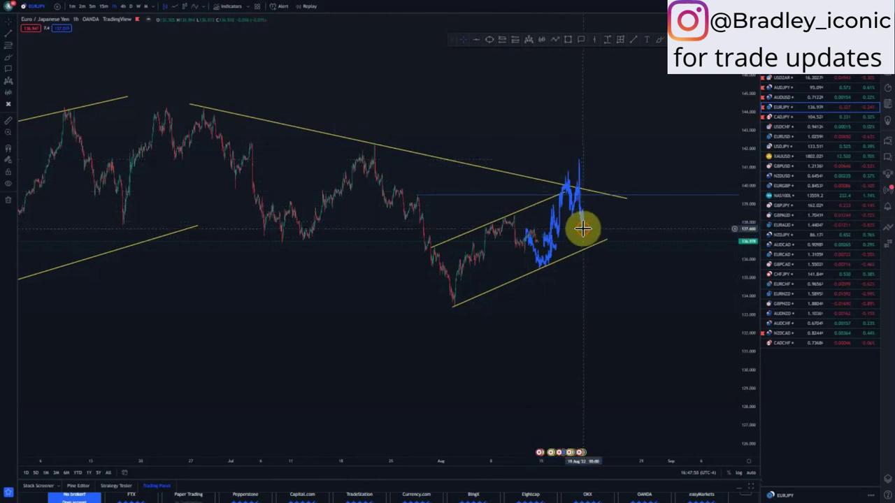
drag(586, 234, 586, 230)
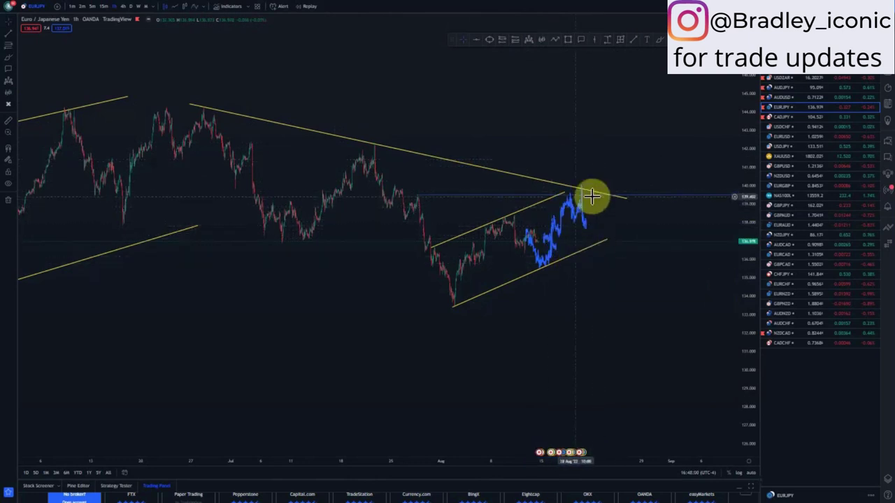
Place a short position at the projected peak with entry about 139.189 and its stop about 1.350 higher, above the descending trend line.
scroll(579, 295, down, 3)
drag(658, 312, 567, 316)
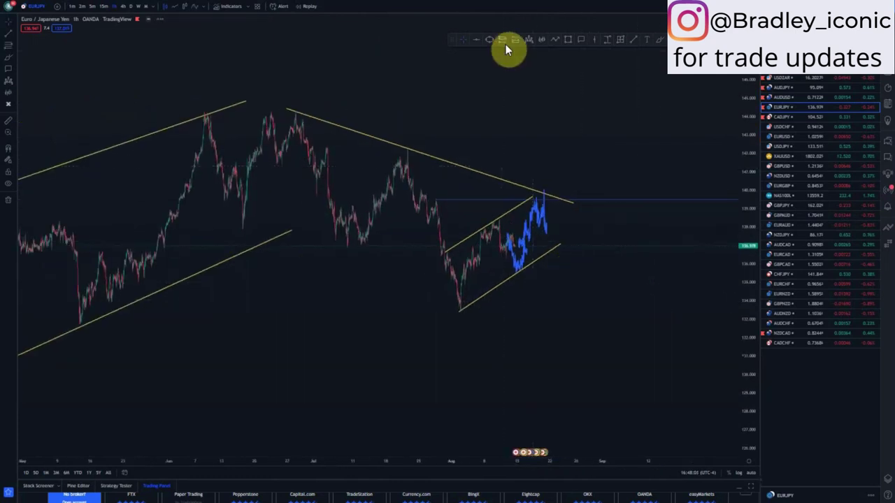
click(505, 41)
click(548, 204)
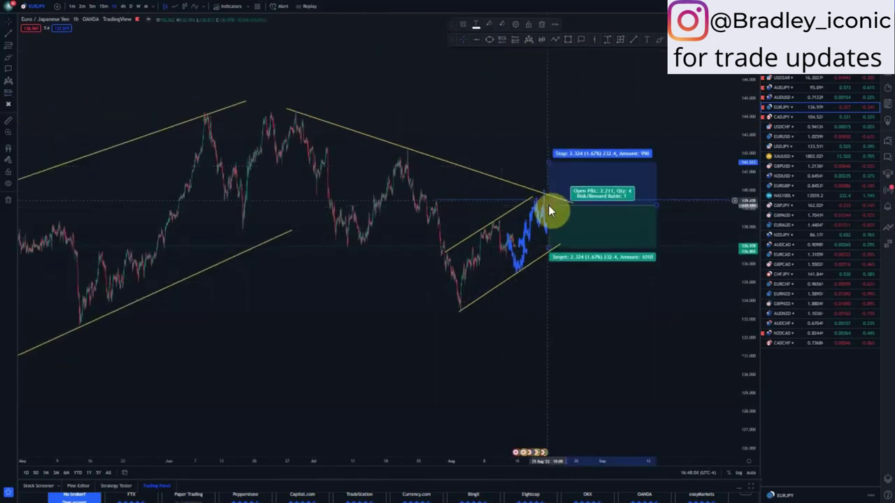
drag(549, 165, 548, 180)
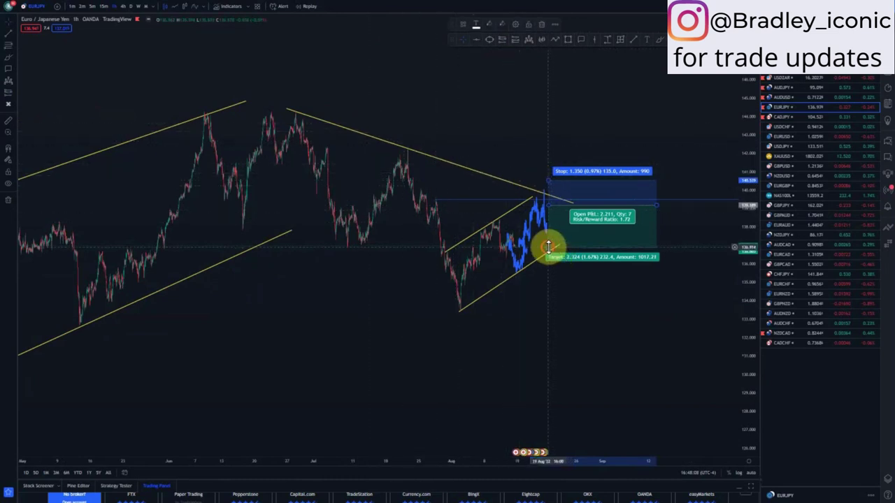
Extend the short position's target past the early-August low down to the horizontal line at the March 2022 low, about 124.79.
drag(548, 247, 550, 313)
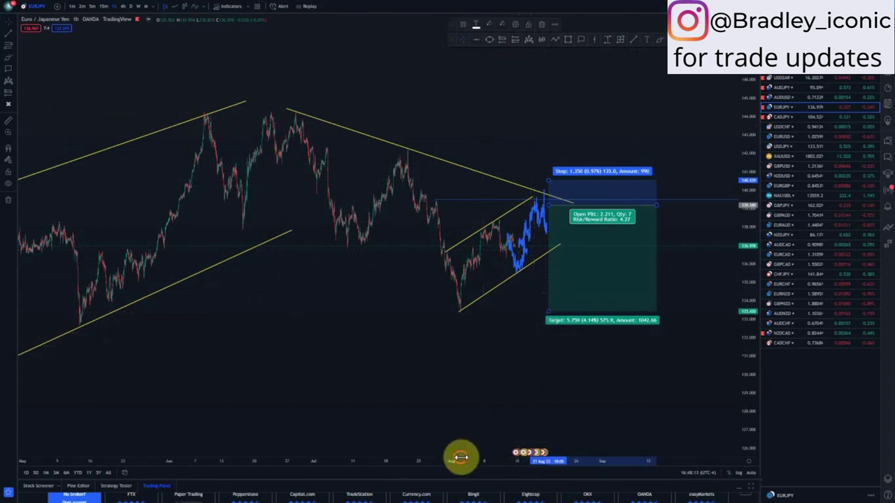
drag(461, 457, 447, 315)
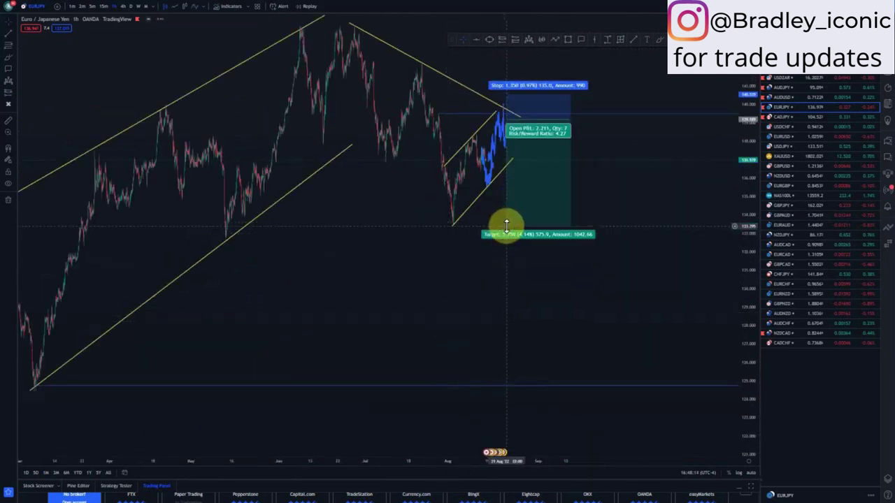
drag(507, 225, 499, 383)
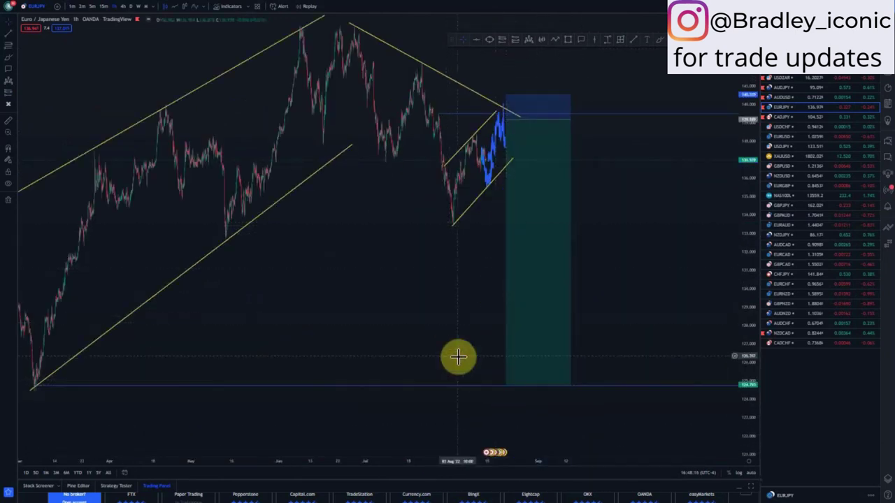
scroll(744, 205, down, 3)
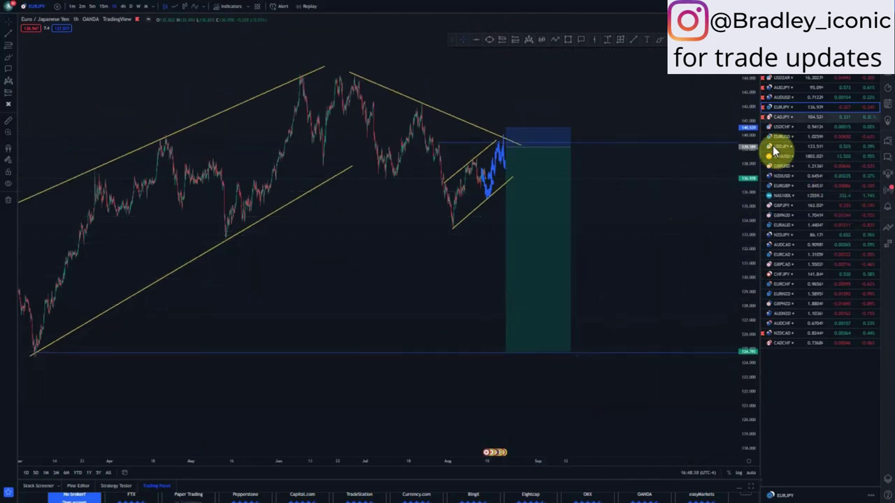
Open the CADJPY chart with a reset view on the weekly interval, showing its full price history with free space after the current price.
click(776, 118)
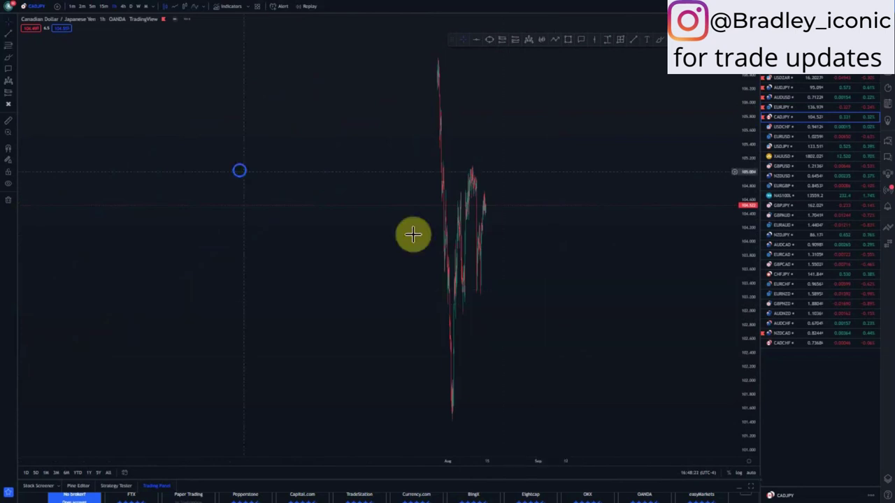
right_click(240, 174)
click(249, 176)
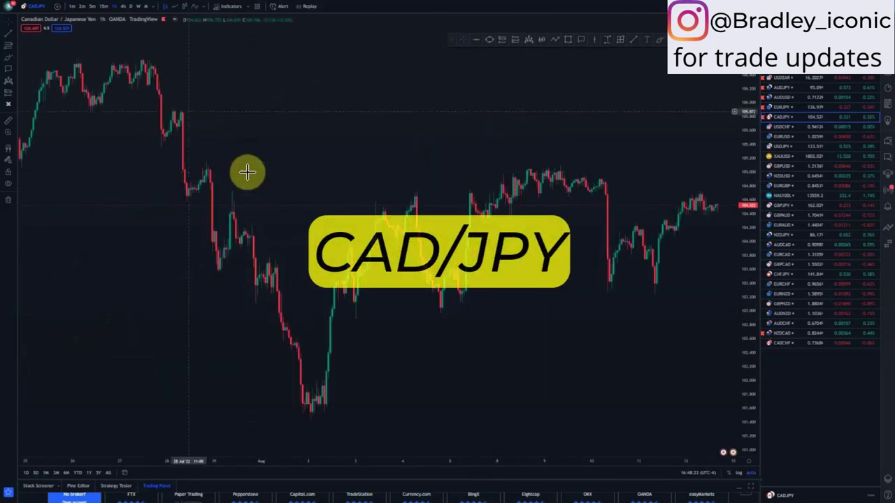
click(138, 7)
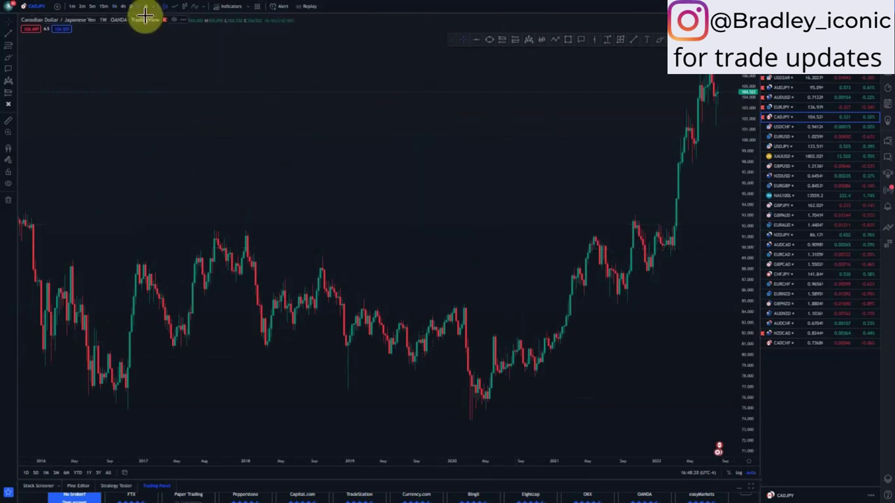
scroll(300, 203, down, 8)
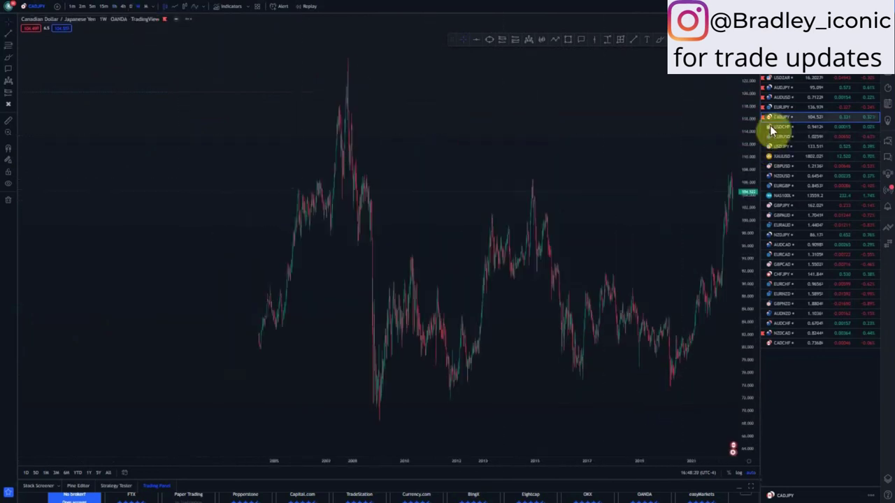
drag(748, 106, 748, 249)
drag(637, 240, 530, 247)
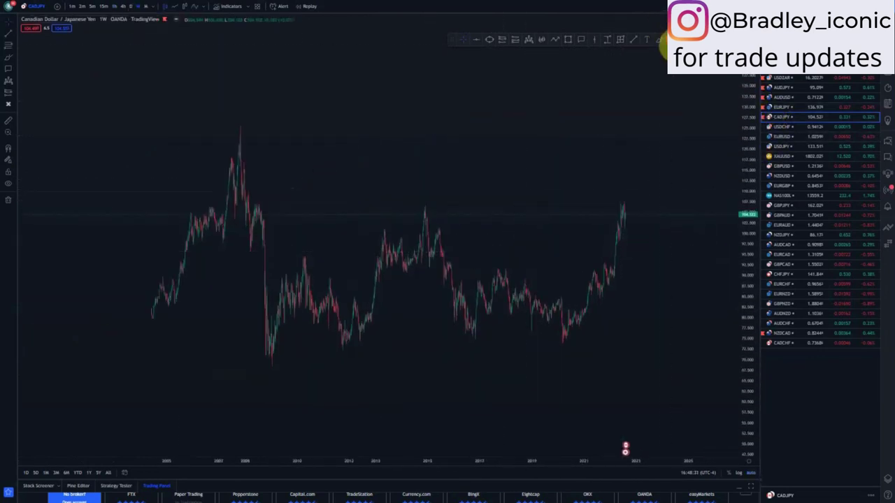
Draw a horizontal ray from the late-2014 high across to the 2022 peak.
click(675, 42)
click(424, 205)
click(551, 267)
scroll(564, 269, up, 2)
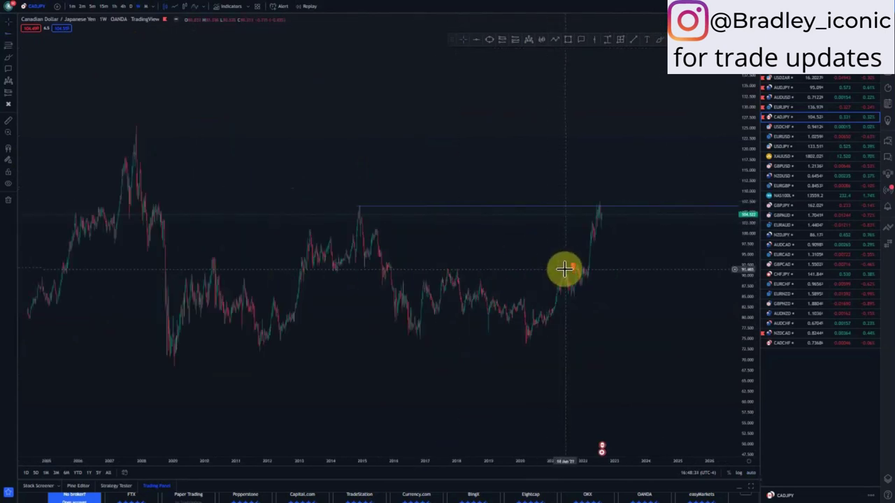
Draw a horizontal ray from the March 2020 low and adjust it onto the wick at about 74.
click(660, 40)
click(523, 345)
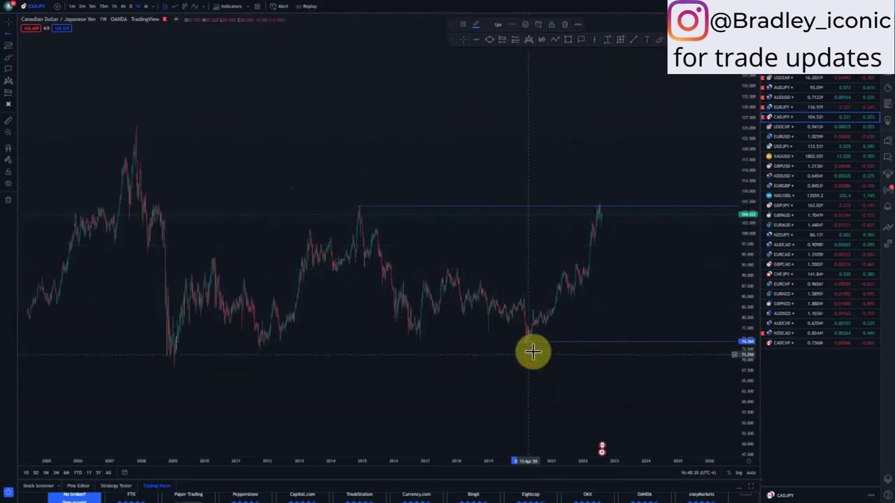
mouse_move(532, 351)
mouse_down()
mouse_move(523, 340)
mouse_move(529, 347)
mouse_up()
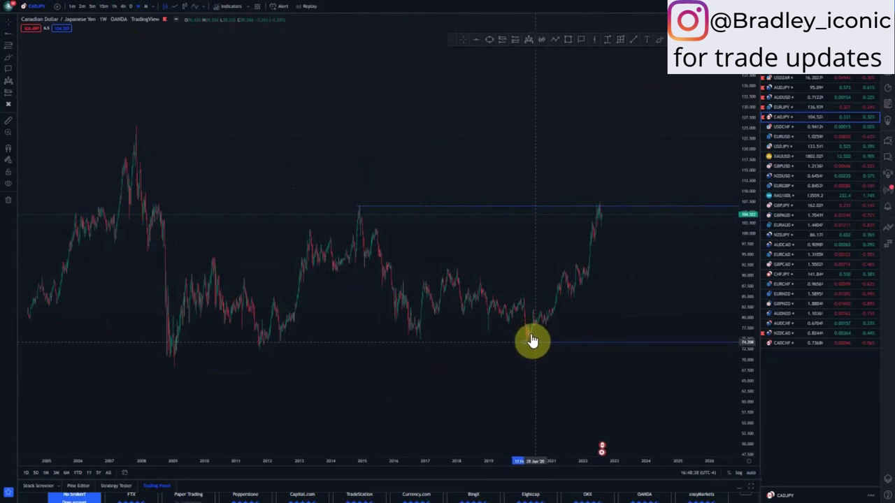
scroll(577, 376, up, 4)
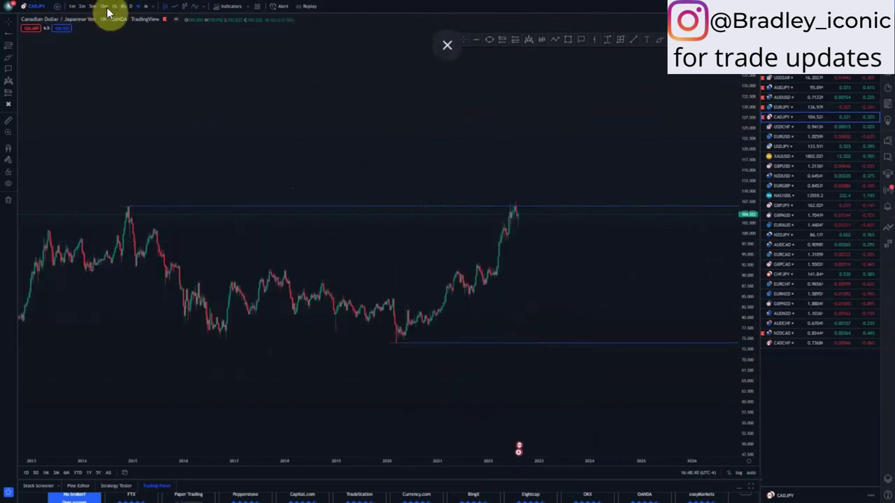
Switch to the daily interval and draw a rising trend line over the April and June 2022 highs.
click(135, 11)
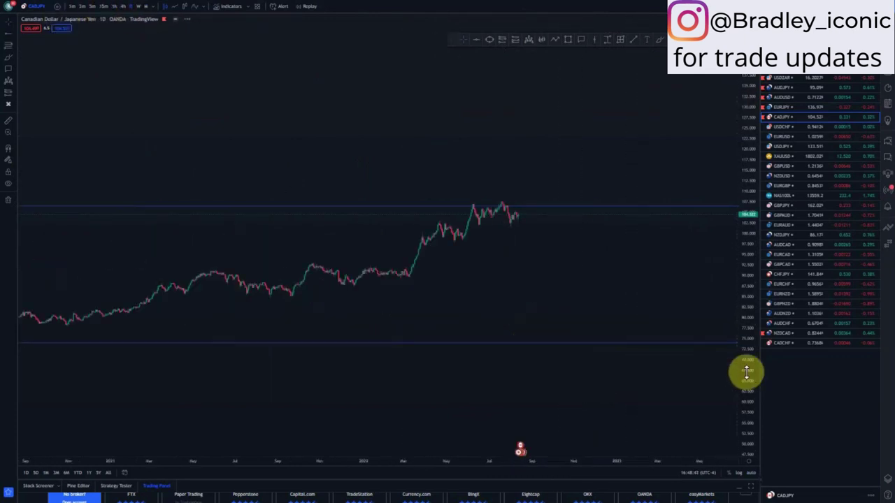
drag(745, 372, 709, 254)
scroll(708, 253, up, 2)
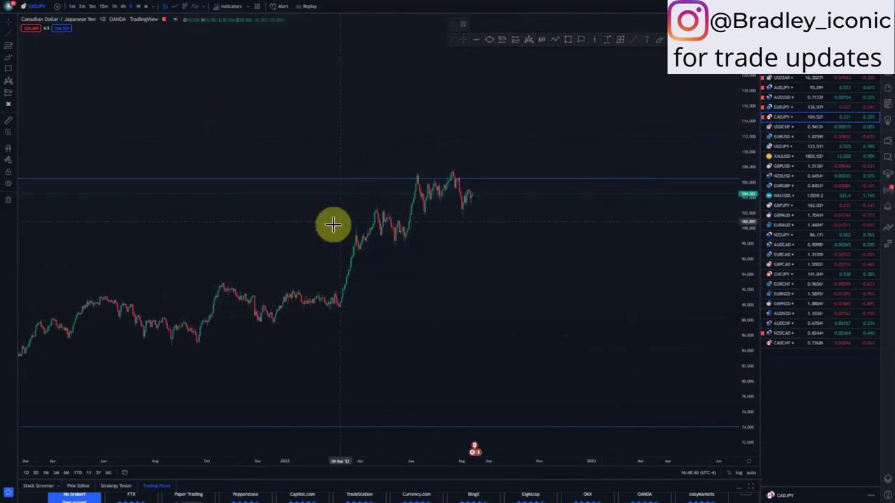
click(367, 206)
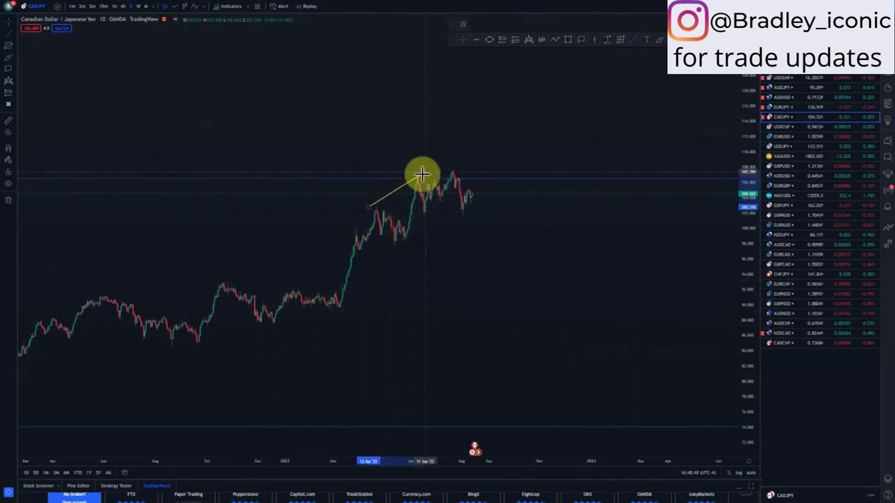
click(439, 157)
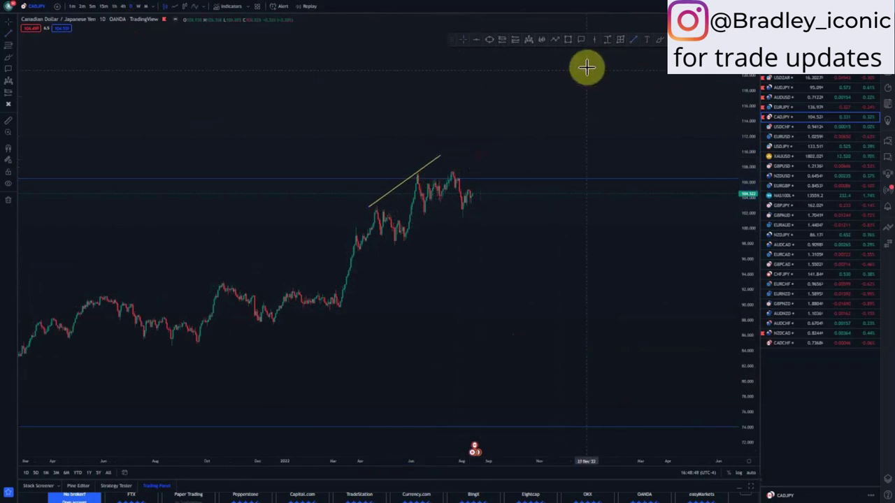
Draw a rising trend line under the May to July 2022 lows and adjust both ends to fit the wicks.
click(637, 40)
click(396, 243)
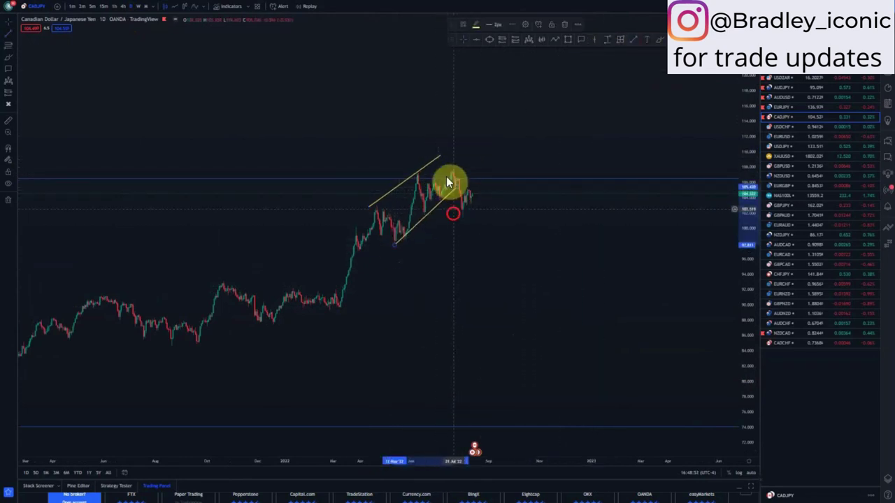
click(449, 184)
drag(393, 246, 398, 247)
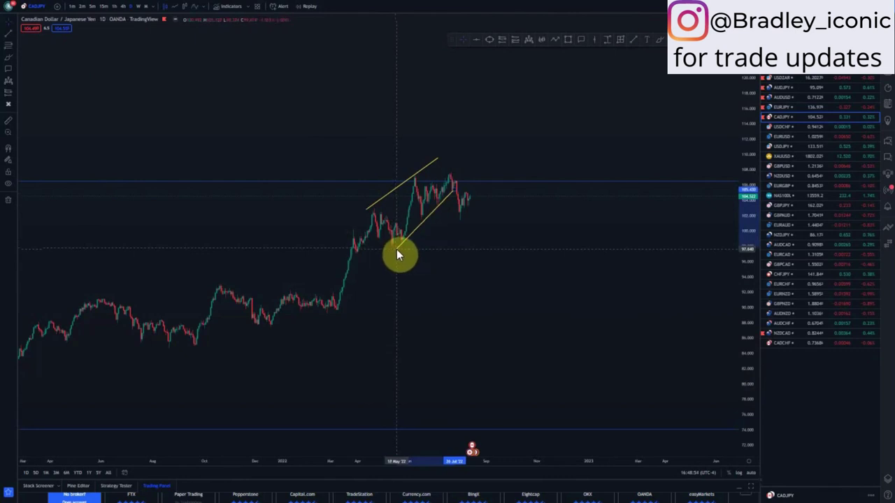
click(451, 189)
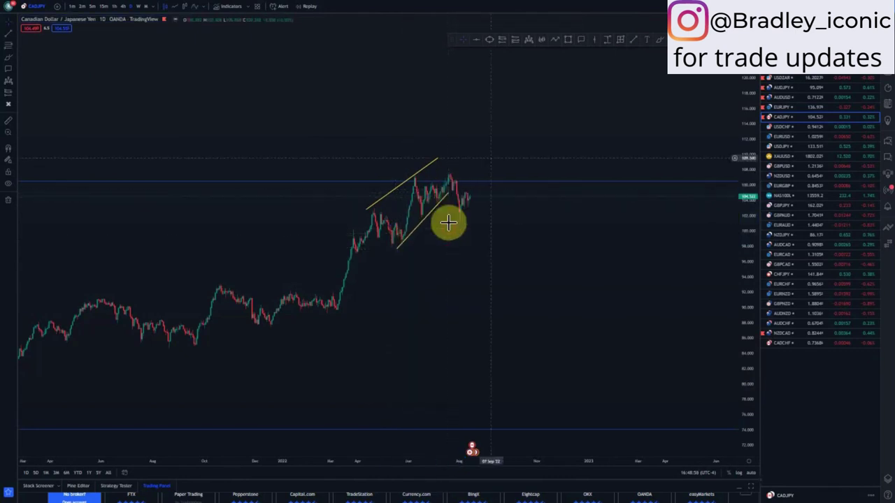
Draw a horizontal ray from the May 2022 low at about 97.640 and move the upper trend line's start to the April high.
click(393, 248)
click(415, 260)
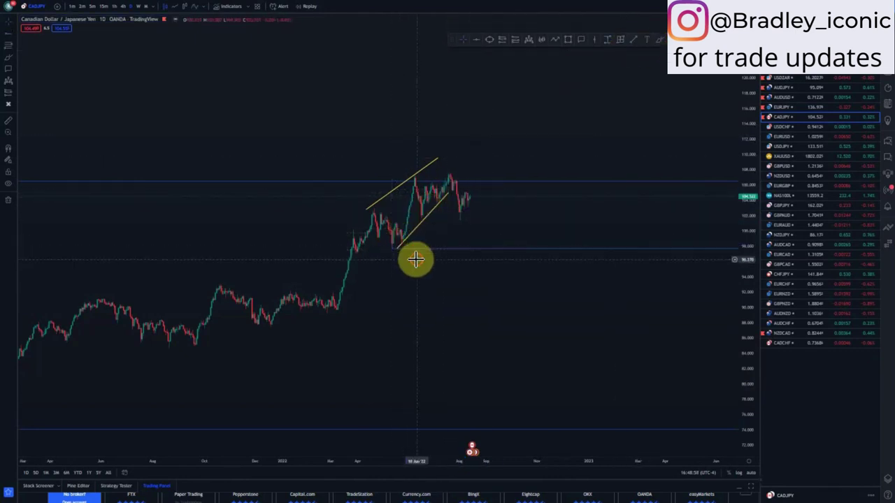
drag(366, 208, 368, 212)
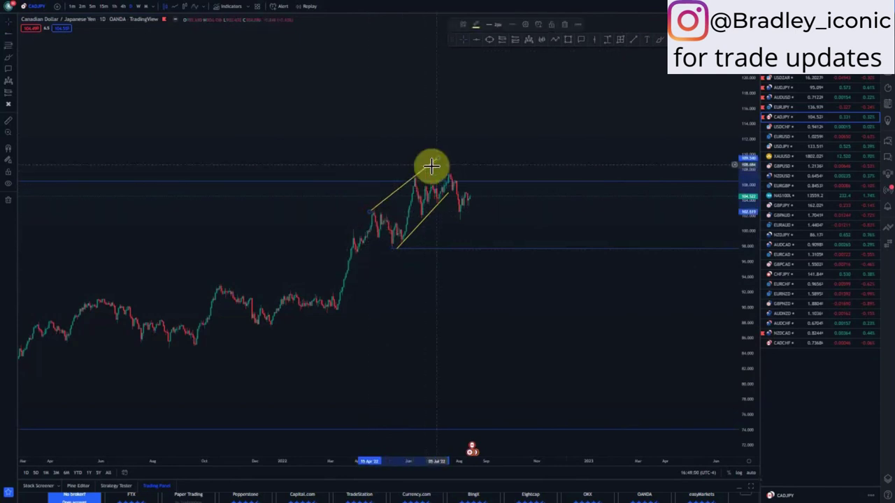
click(492, 179)
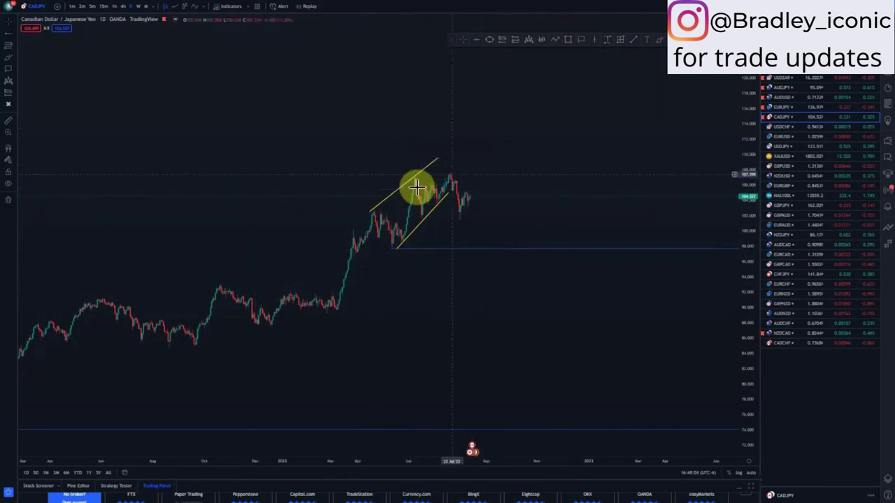
Extend the lower trend line slightly towards late July and replace the late-2014 ray with one from the June 2022 high.
click(448, 196)
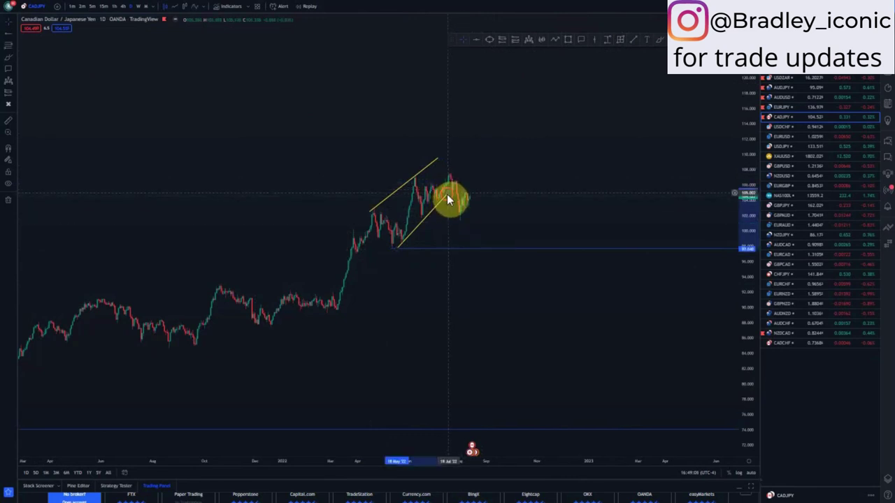
click(466, 197)
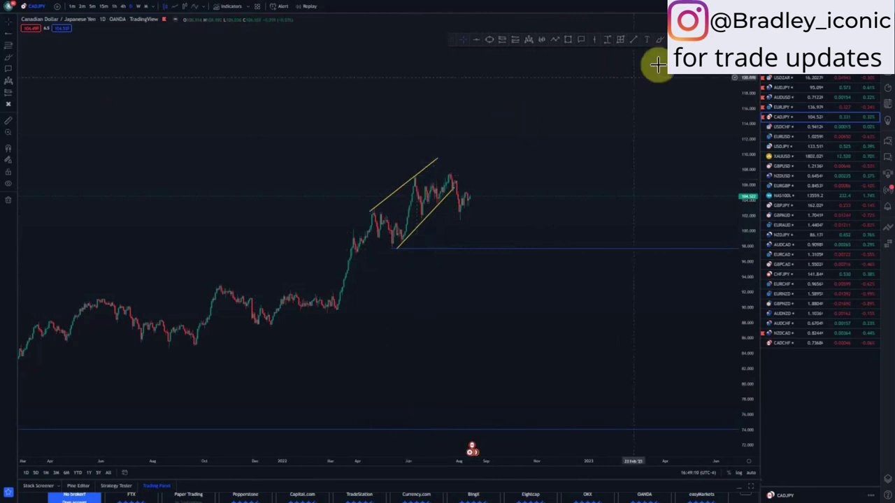
click(413, 177)
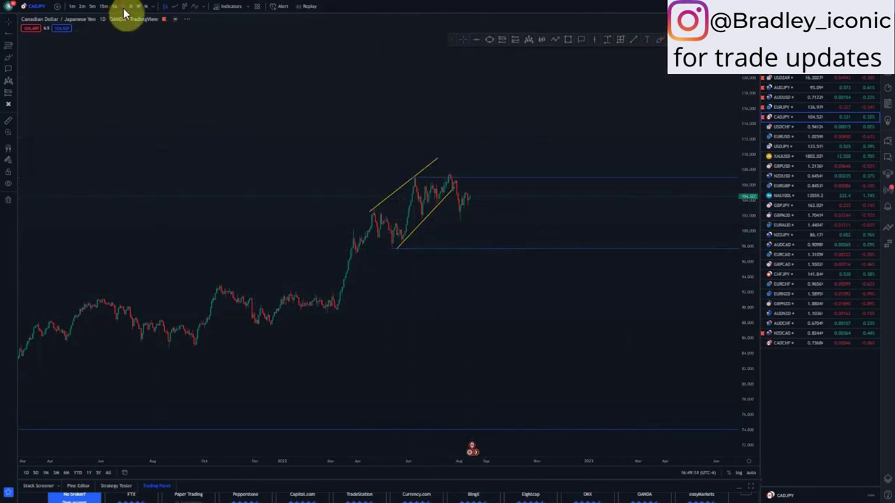
Switch to the 4-hour interval and anchor the upper trend line's start on the 20 April 2022 high.
scroll(593, 370, down, 10)
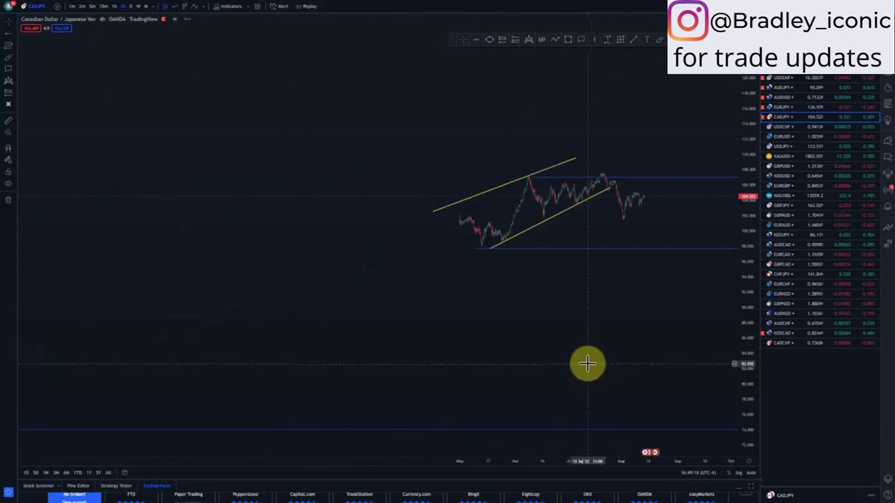
scroll(699, 314, up, 3)
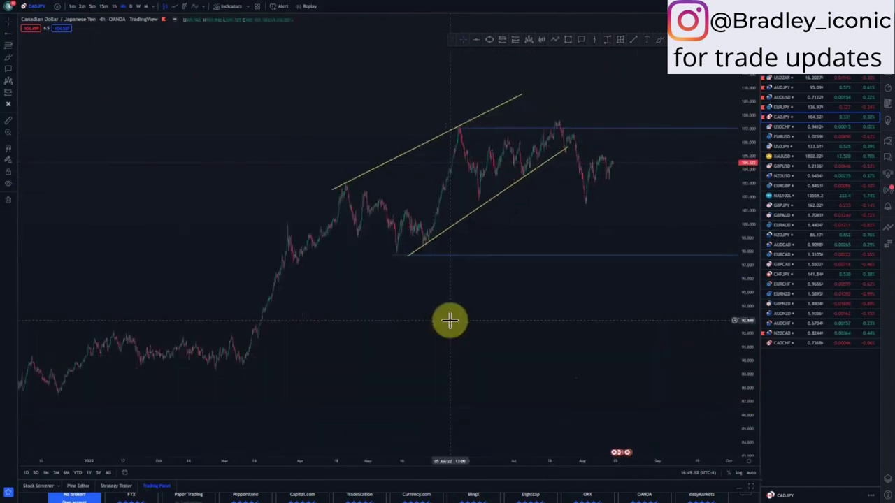
click(302, 189)
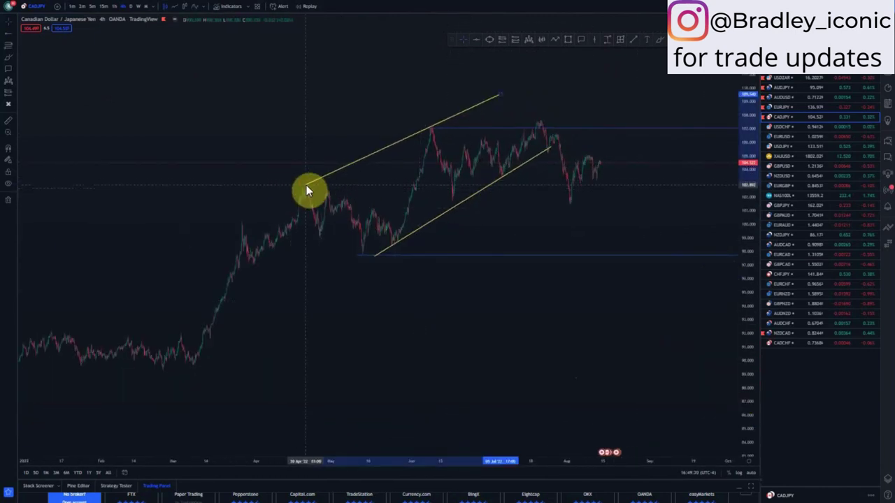
Draw a short trend line over the highs from 5 to 21 July 2022 and shorten the lower channel line to about 8 July.
click(634, 40)
click(498, 141)
click(543, 116)
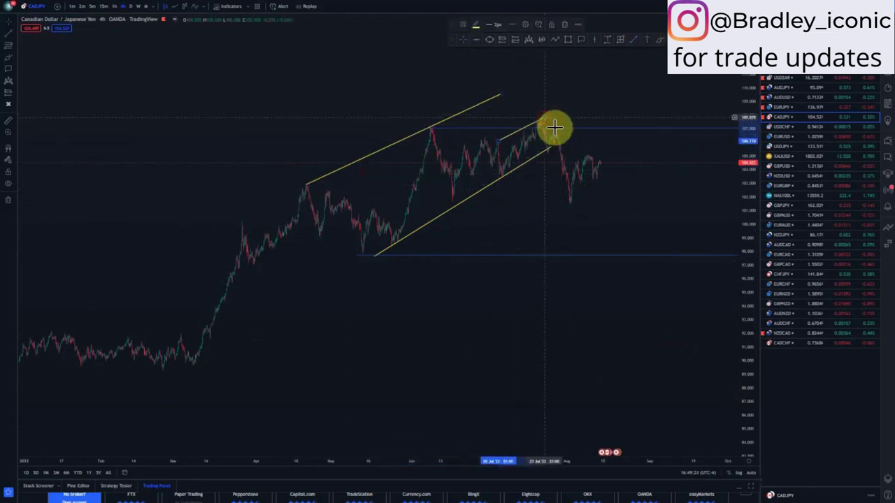
click(574, 108)
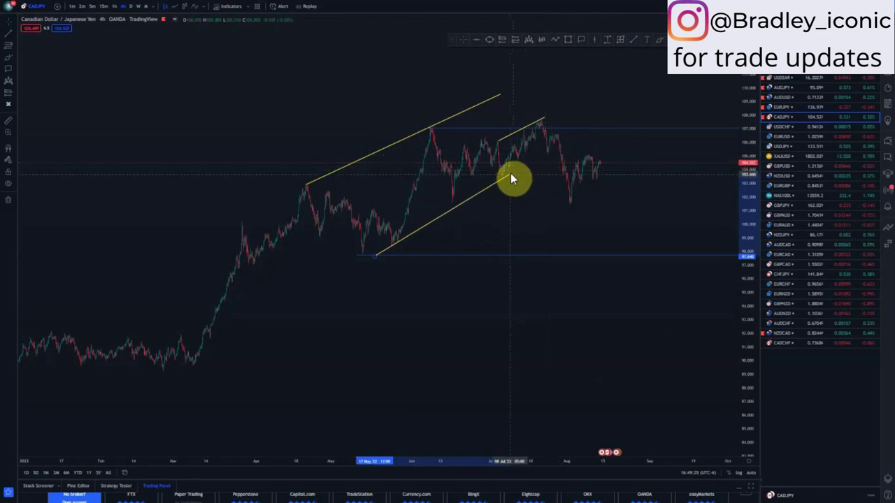
Draw a steeper trend line under the July 2022 lows, from the early-July low up to about 21 July, completing the small wedge.
click(633, 40)
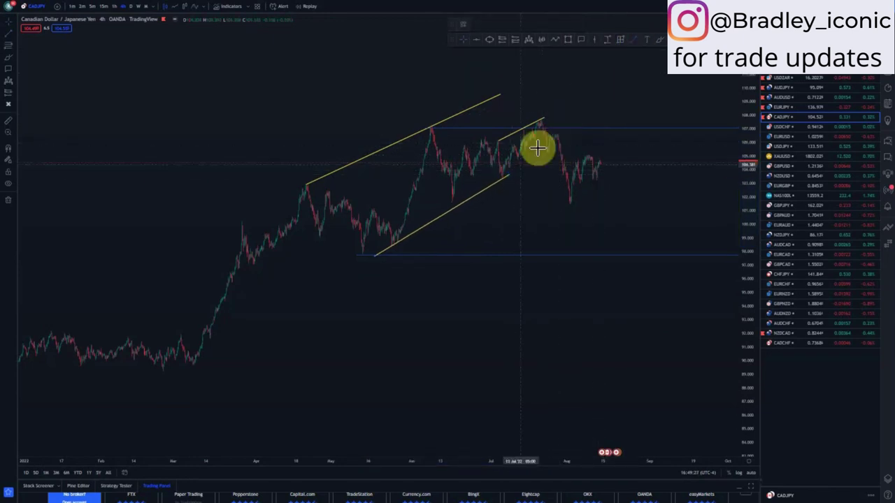
click(505, 175)
click(544, 129)
click(543, 164)
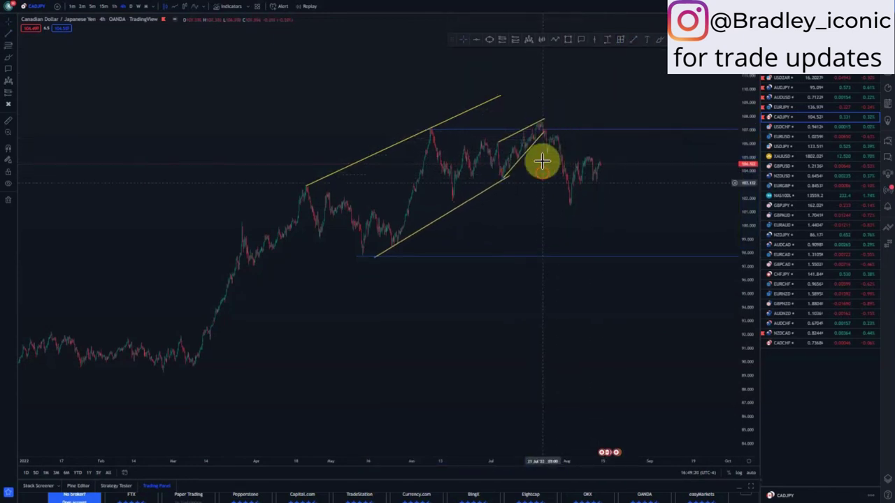
scroll(540, 210, down, 1)
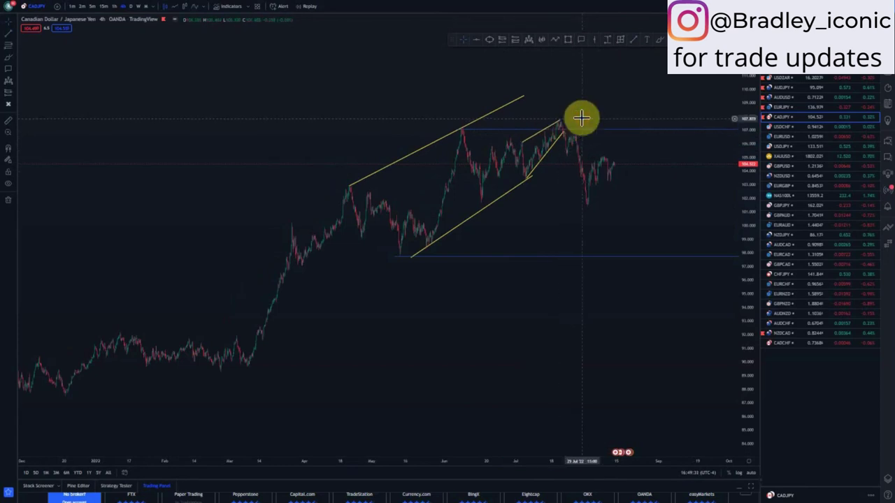
Switch to the 1-hour interval and examine the price action from the July 2022 peak to the current price.
click(114, 6)
scroll(632, 329, up, 5)
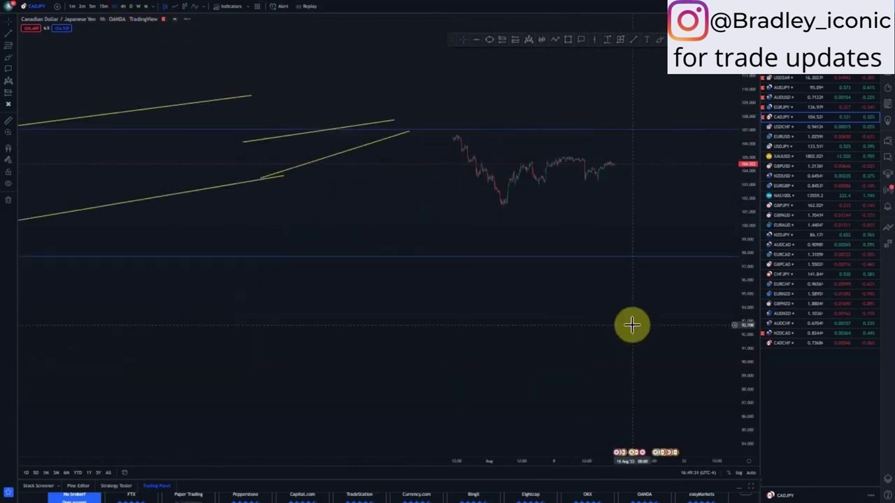
scroll(632, 328, down, 3)
drag(755, 371, 753, 257)
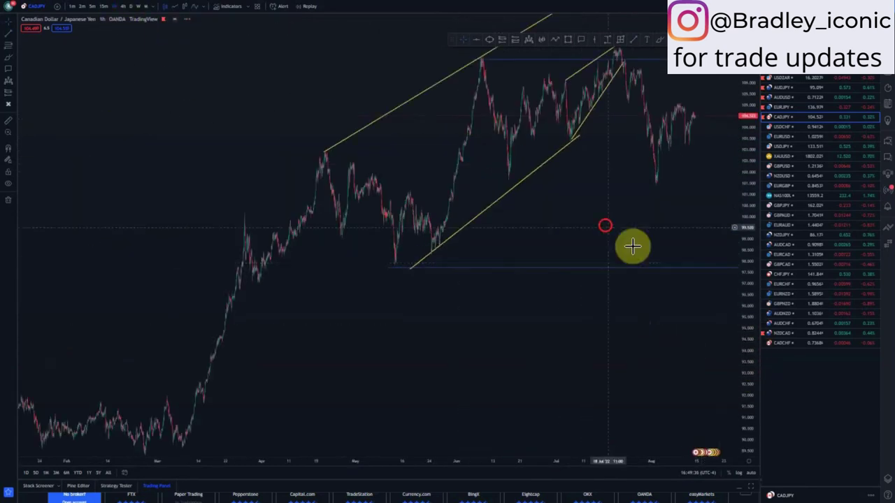
drag(598, 236, 566, 277)
scroll(565, 280, up, 3)
scroll(541, 261, up, 5)
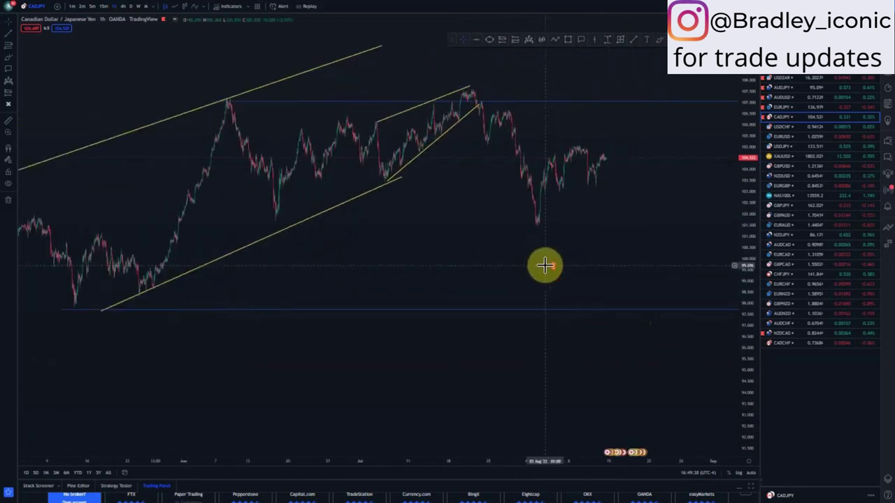
drag(744, 376, 742, 343)
scroll(712, 327, up, 3)
drag(460, 272, 658, 344)
scroll(516, 314, up, 5)
scroll(650, 342, up, 2)
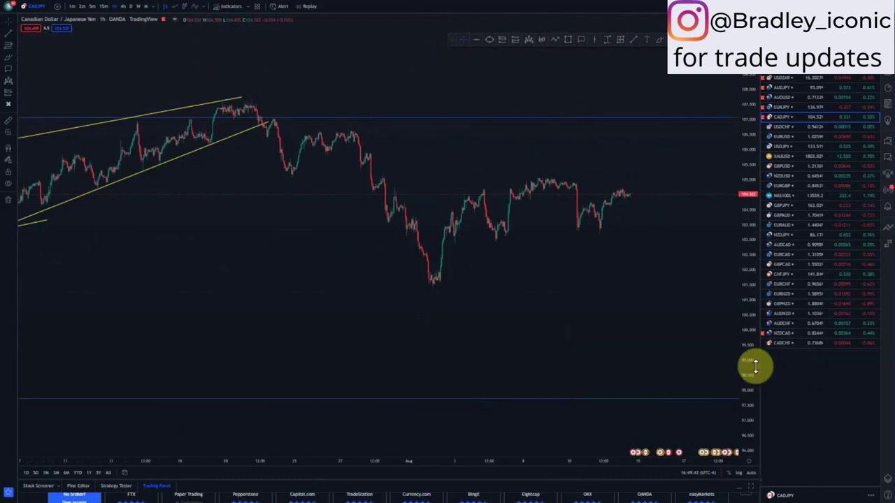
drag(755, 366, 625, 294)
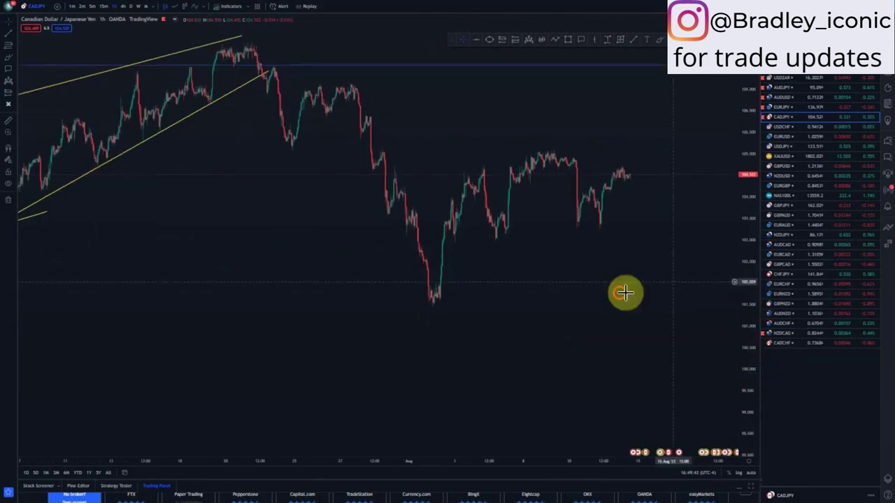
Place a horizontal ray at the 29 July 2022 high and draw a rising trend line over the highs, from 31 July to about 10 August.
click(386, 175)
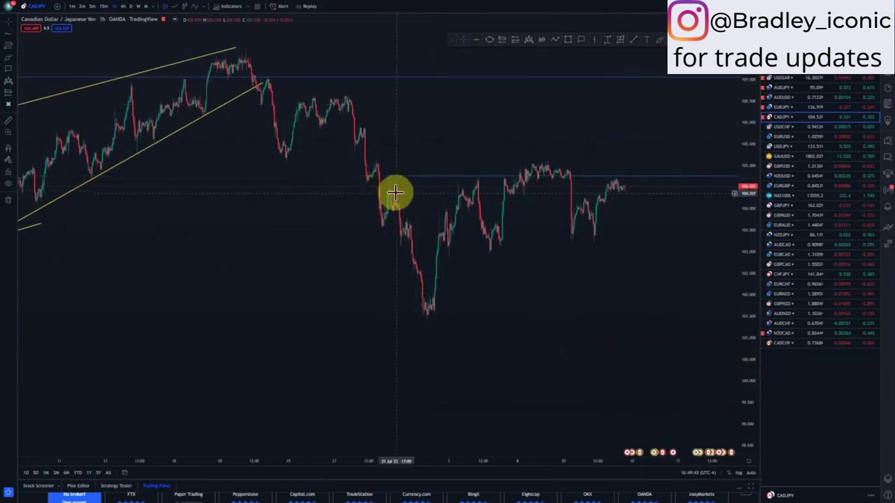
click(632, 39)
click(396, 198)
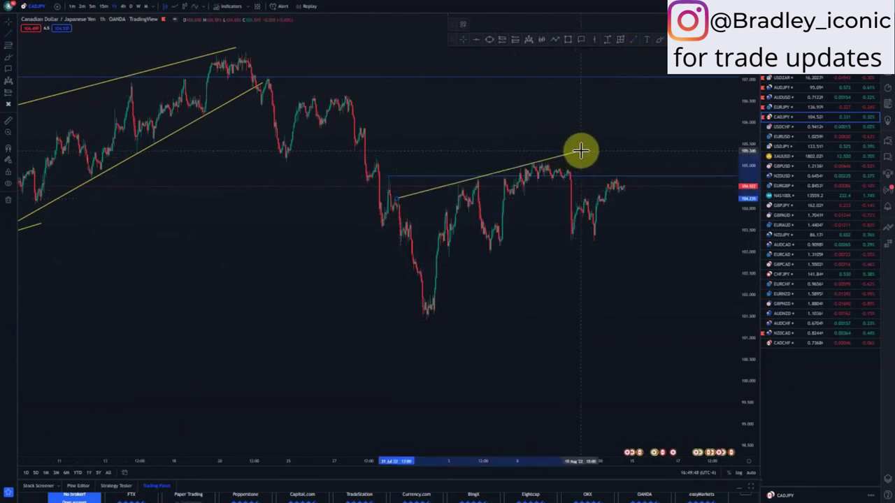
click(581, 151)
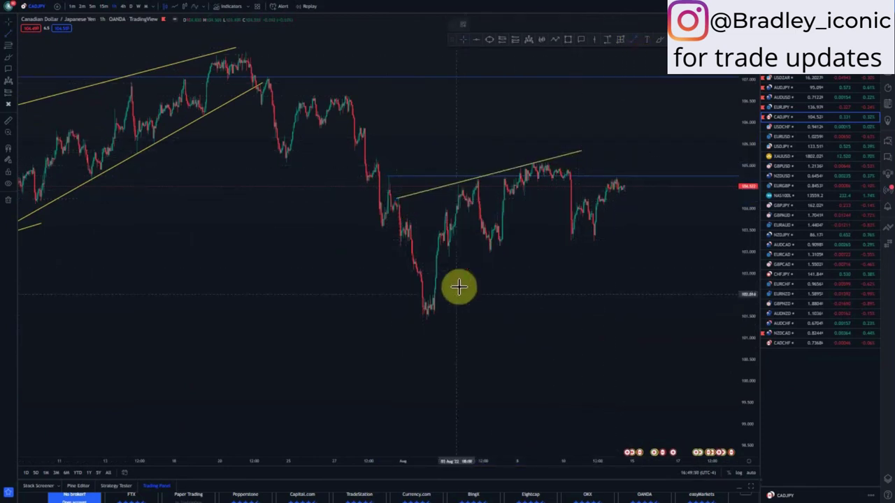
Draw a rising trend line under the August 2022 lows, from about 4 to 15 August, starting just below the 4 August low.
click(489, 249)
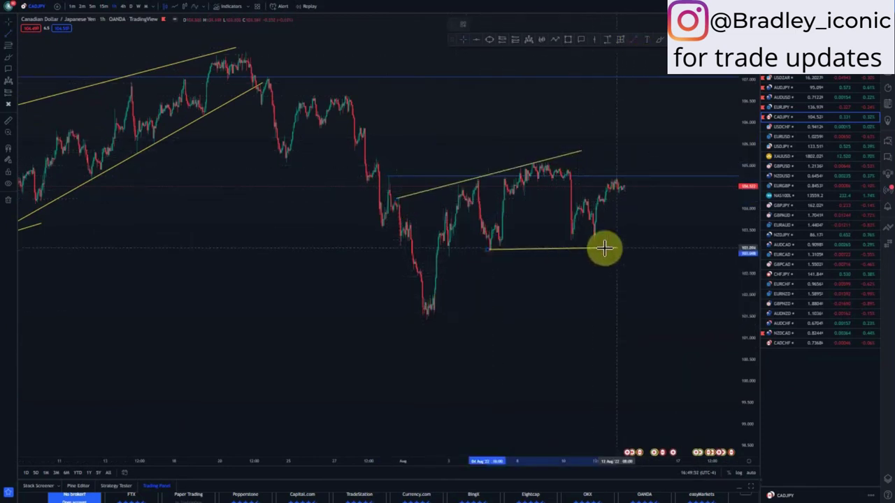
click(632, 239)
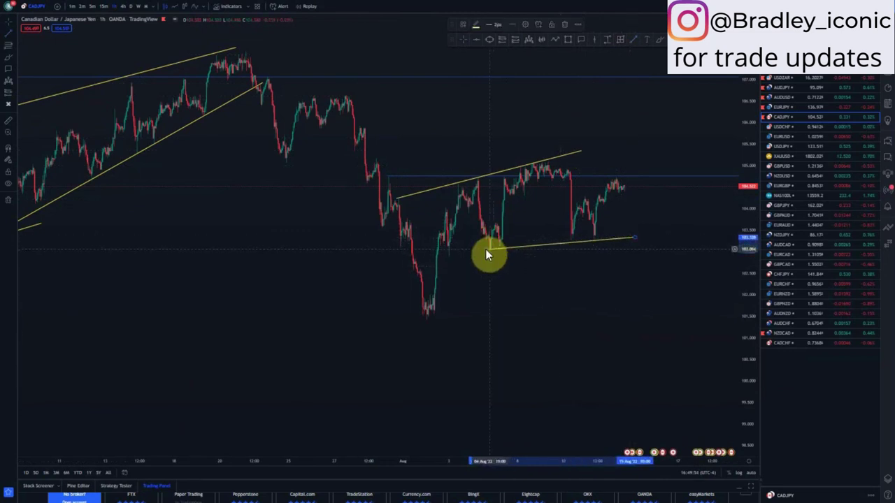
drag(489, 249, 485, 253)
click(518, 271)
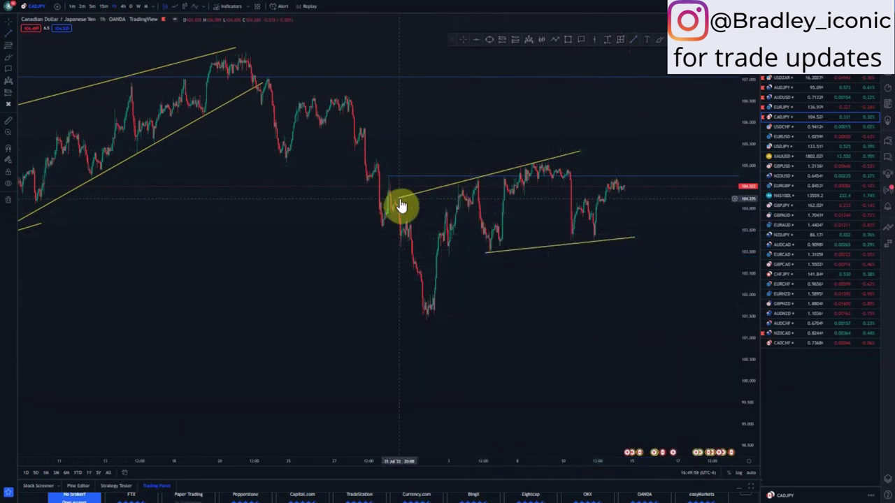
Re-anchor the upper August trend line's start on the 4 August high and extend its end to about 12 August.
drag(401, 205, 474, 180)
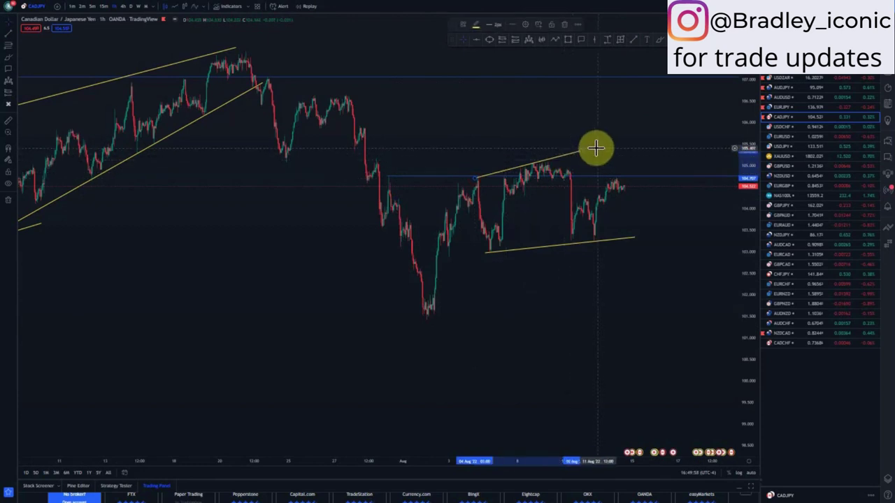
drag(583, 151, 609, 146)
click(396, 197)
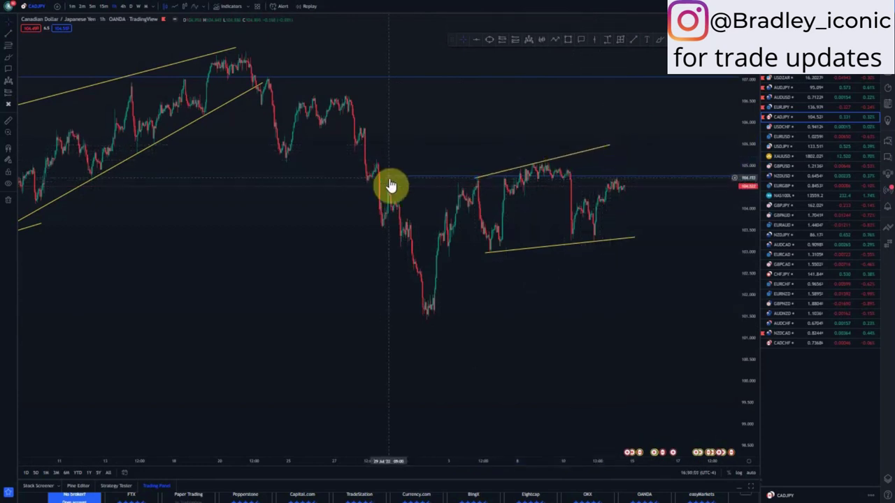
Move the horizontal ray to the 9 August high near 105.1 and sketch a zigzag price path rising to it and turning down.
drag(389, 177, 550, 163)
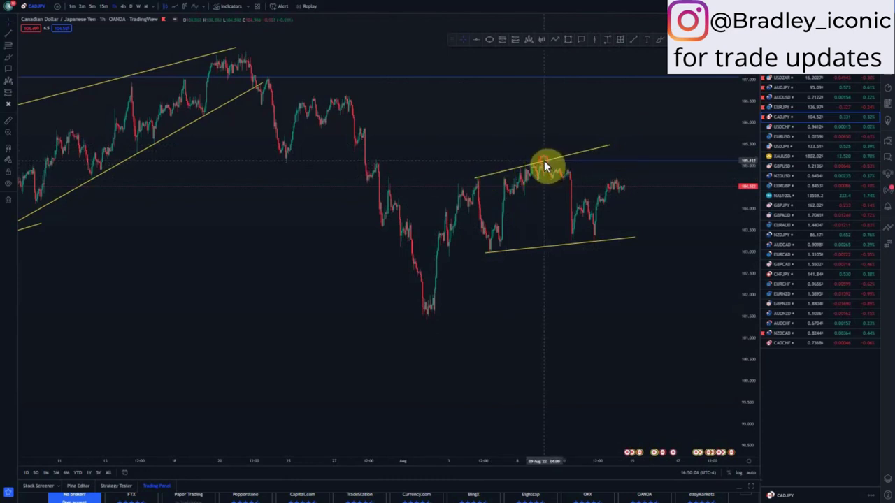
drag(655, 266, 575, 247)
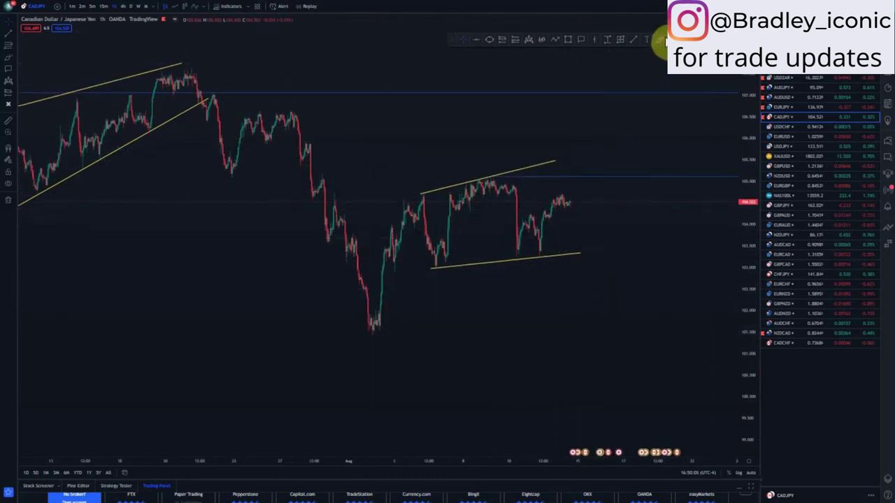
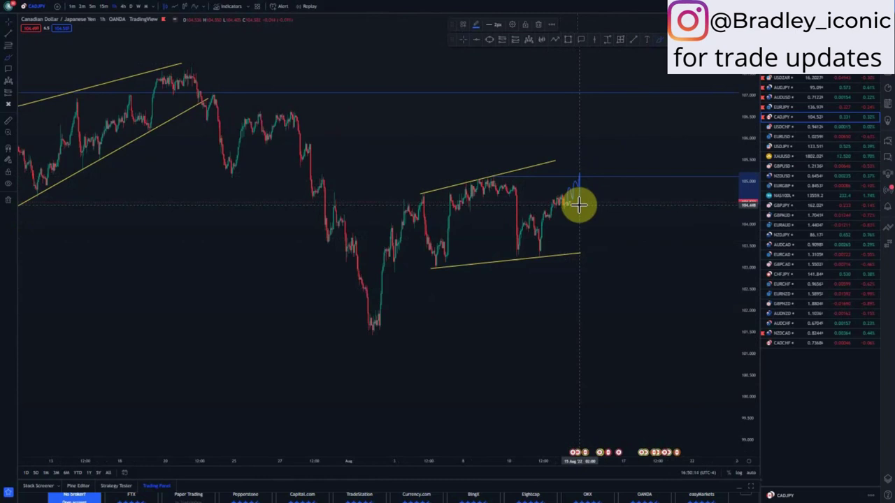
mouse_move(580, 204)
mouse_down()
mouse_move(577, 184)
mouse_move(577, 202)
mouse_up()
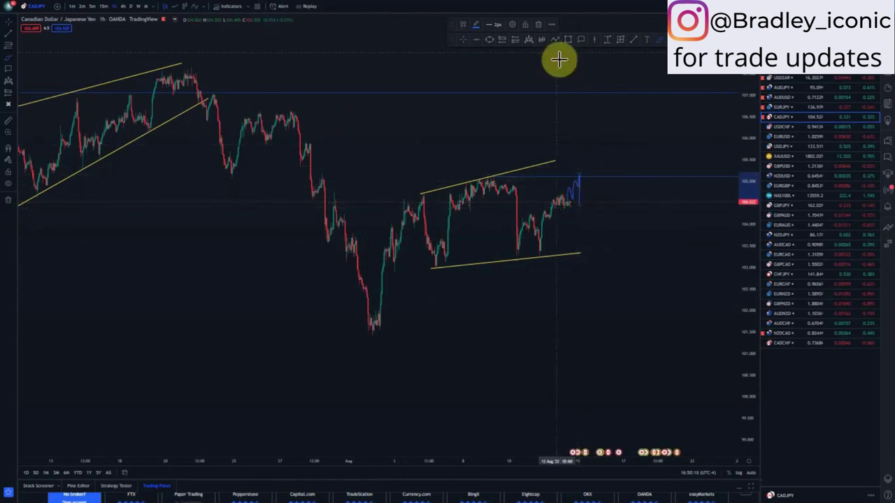
Place a short position at the ray with entry at 105.087, stop at 105.543 and target at about 99.945.
click(504, 38)
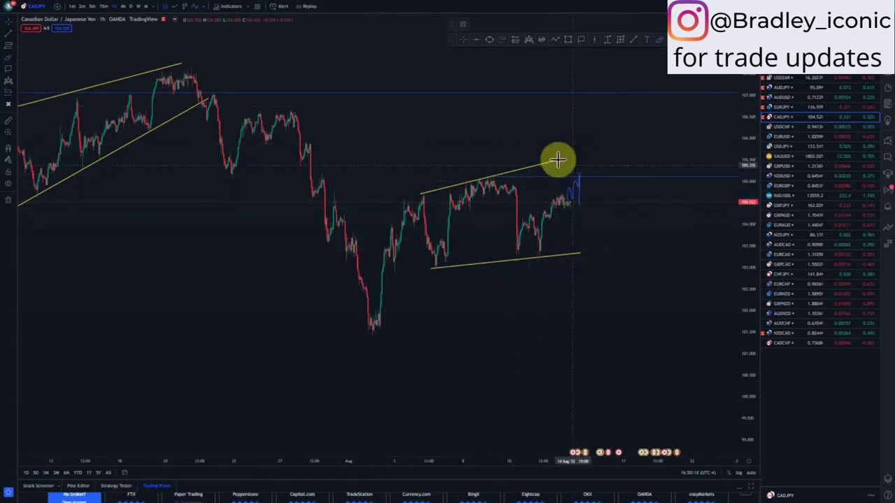
click(581, 177)
drag(581, 121, 583, 158)
click(635, 143)
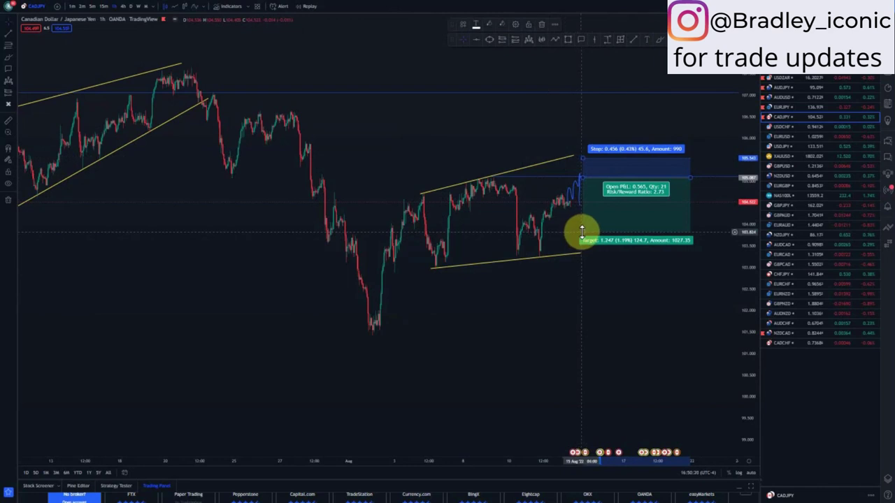
drag(581, 231, 578, 407)
Re-anchor the lower line of the large rising channel so that it starts at about 19 May 2022, below the lows.
scroll(481, 407, down, 3)
scroll(481, 407, down, 3)
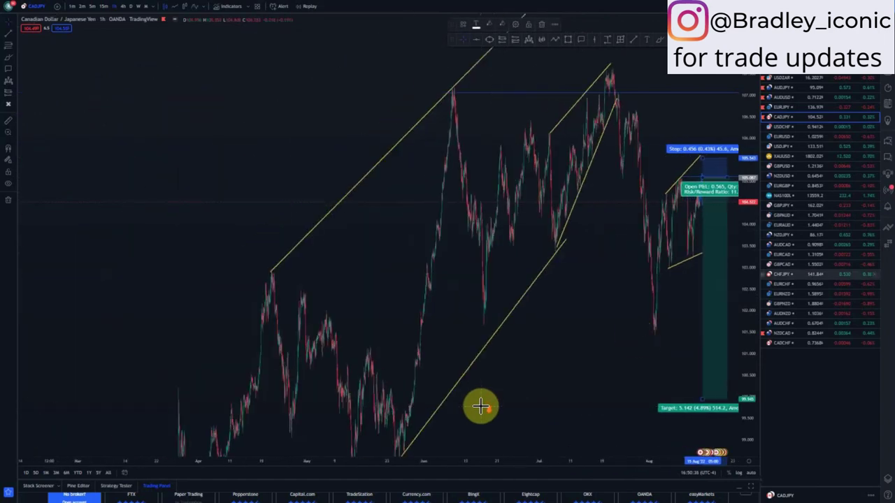
drag(745, 189, 569, 291)
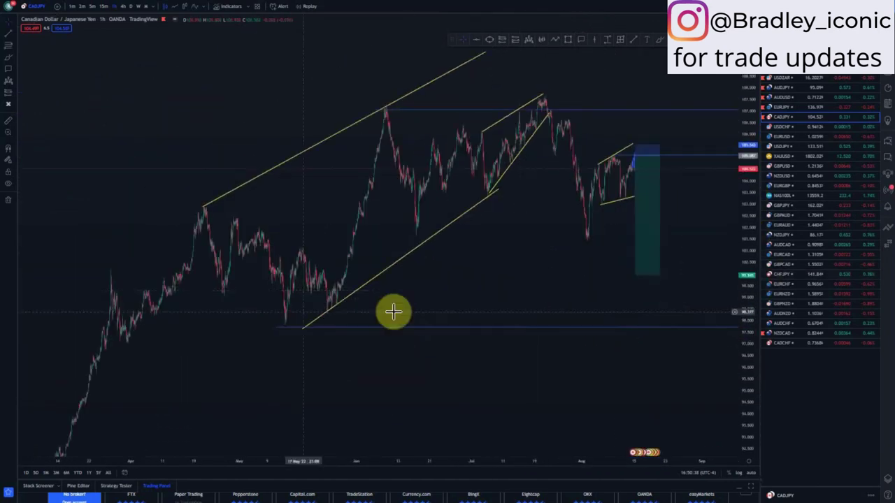
drag(310, 325, 314, 323)
click(479, 296)
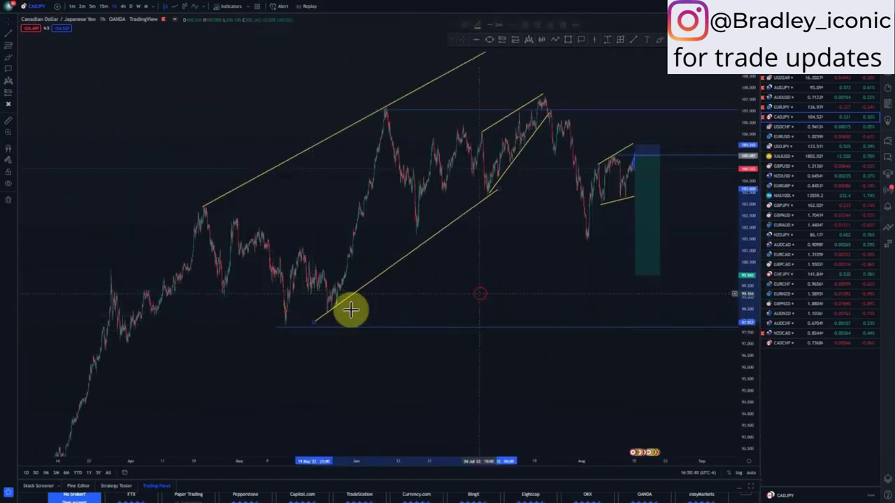
Extend the short position's target down to the horizontal level at the May 2022 low, about 97.70.
drag(636, 276, 636, 325)
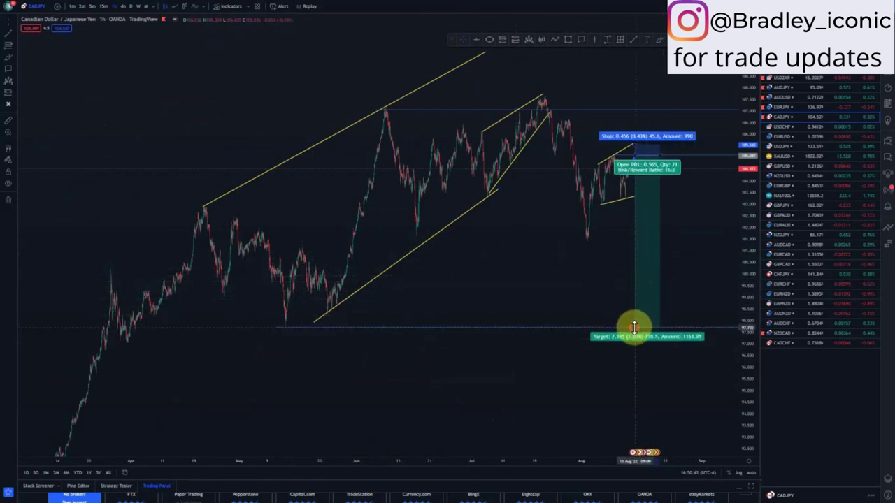
drag(745, 202, 593, 430)
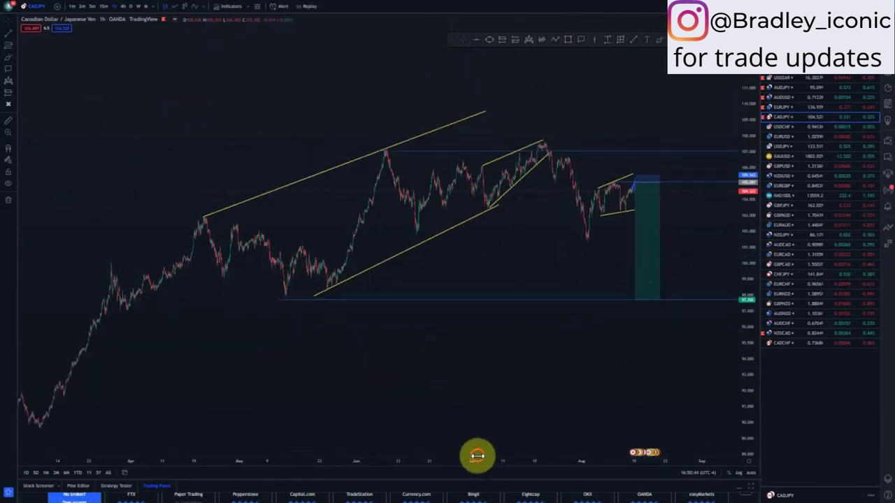
drag(475, 453, 633, 458)
drag(643, 414, 444, 383)
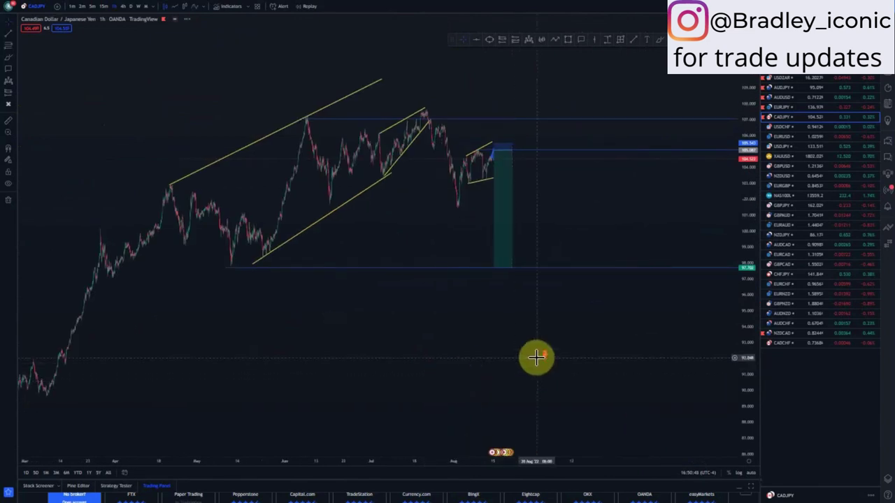